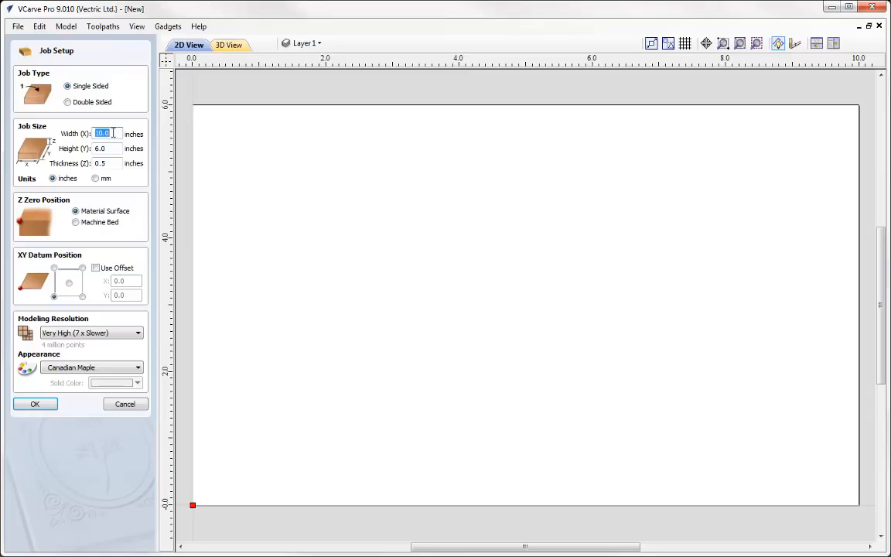
# Create the single-sided 10 by 6 by 0.5 inch job and tile the 2D and 3D views one above the other
pyautogui.click(113, 147)
pyautogui.click(113, 147)
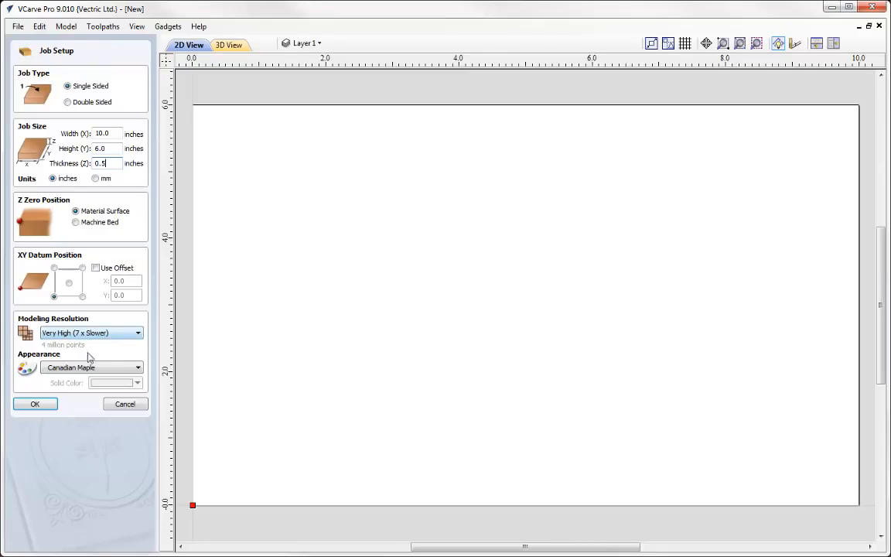
pyautogui.click(35, 405)
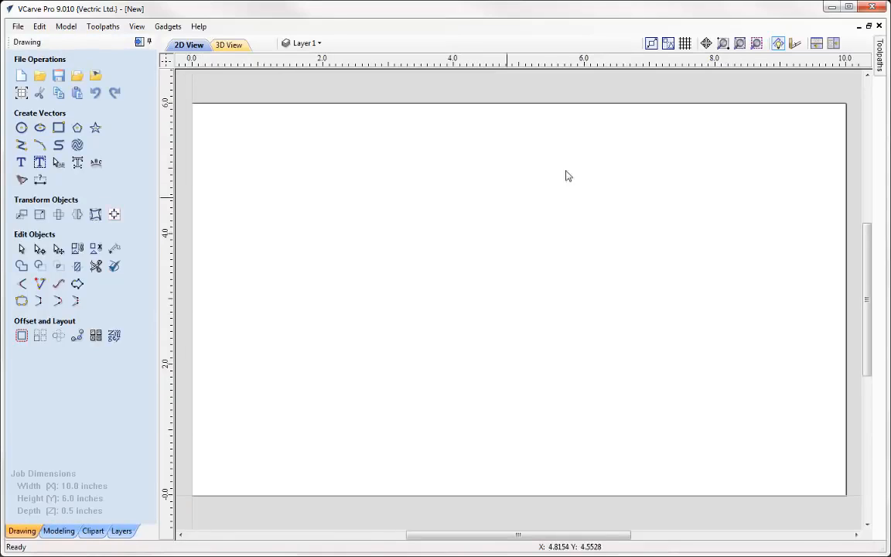
pyautogui.click(814, 44)
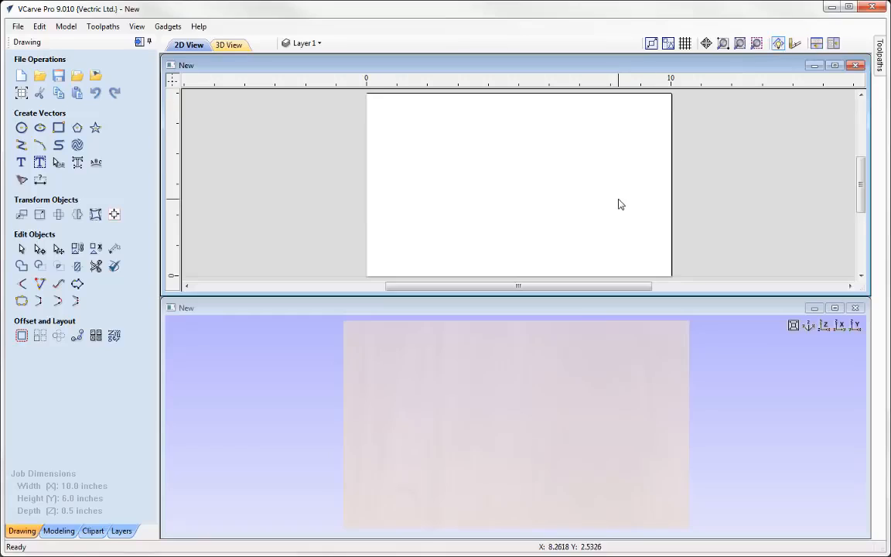
# Set the mirror mode of Level 1 to Right to Left
pyautogui.click(54, 531)
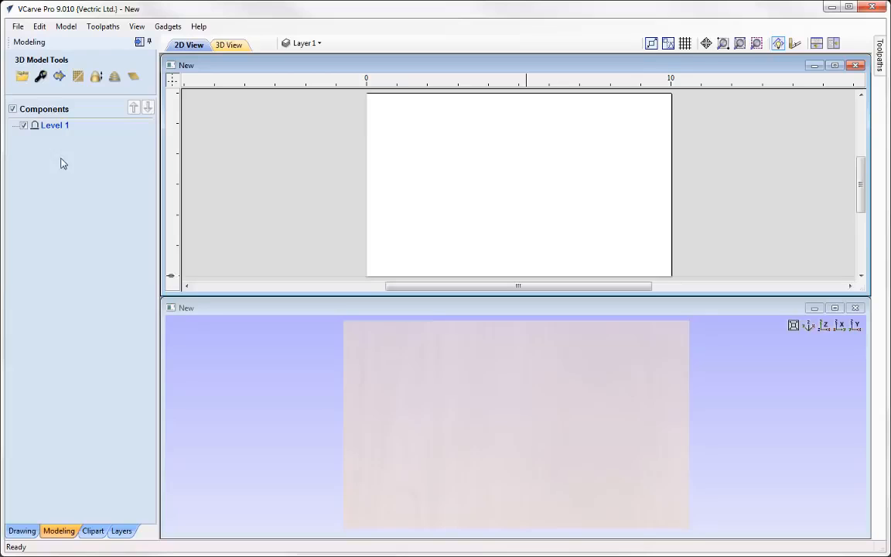
pyautogui.rightClick(50, 130)
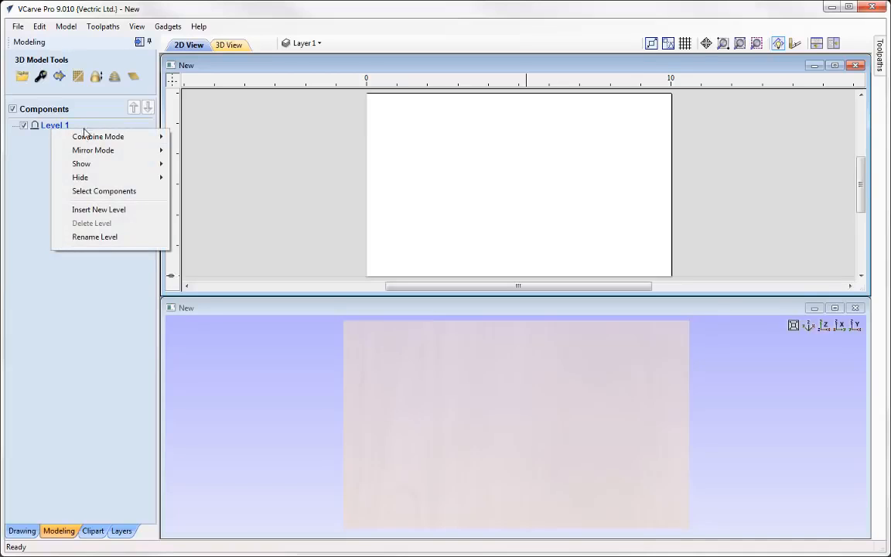
pyautogui.moveTo(98, 152)
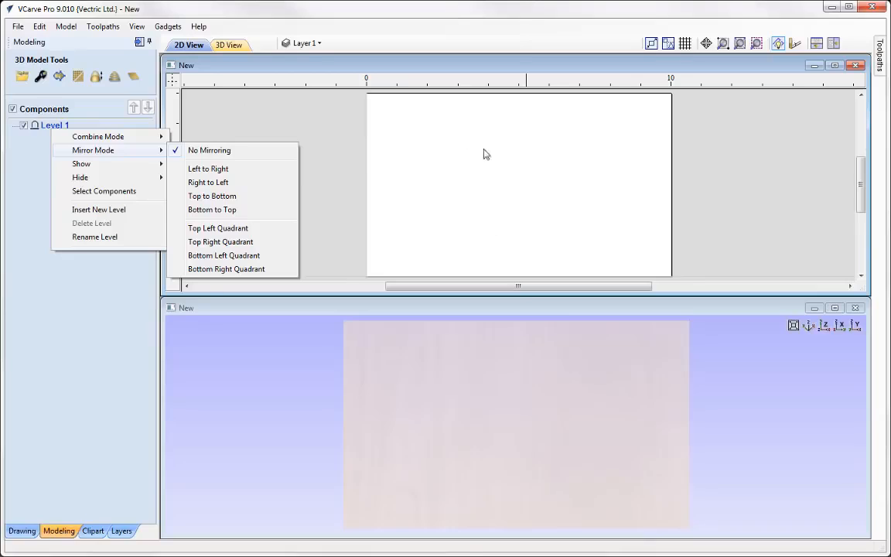
pyautogui.click(218, 184)
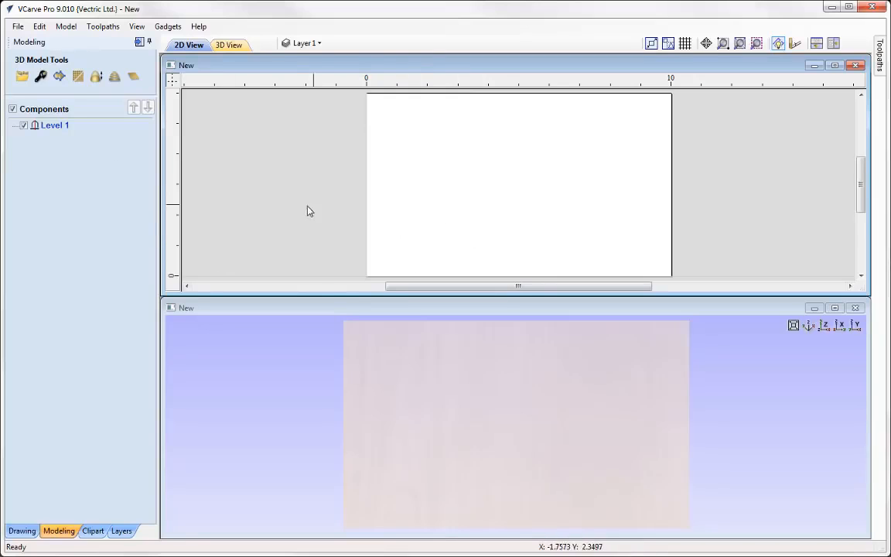
# Insert the Flourish_80B-57367-A clipart from the Decorative library folder and display the component tree
pyautogui.click(93, 530)
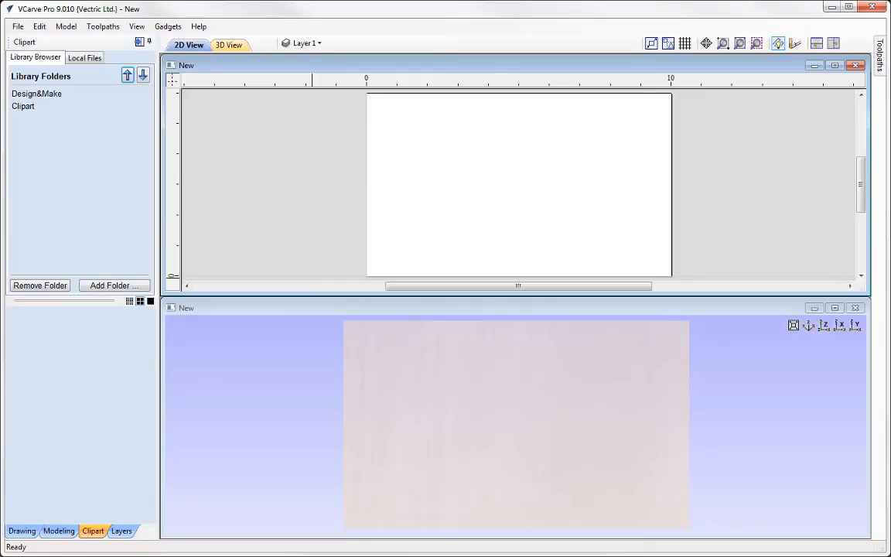
pyautogui.click(21, 108)
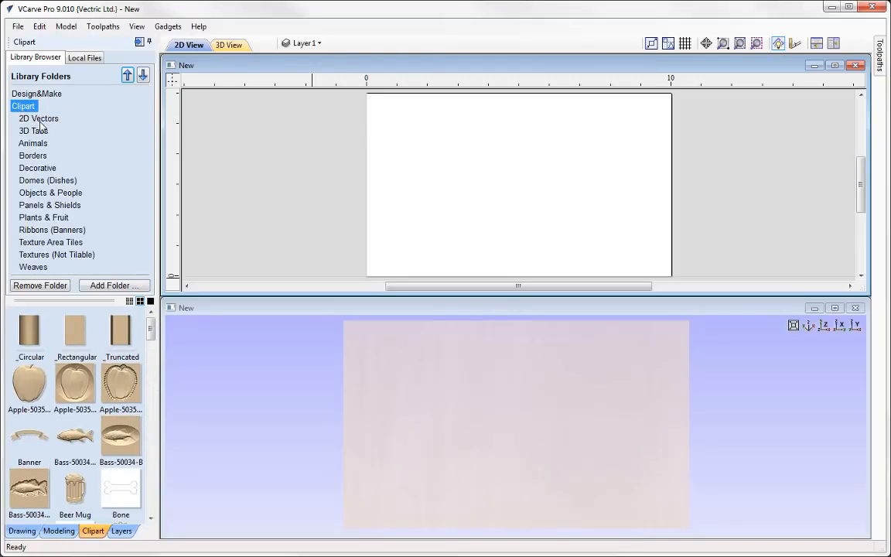
pyautogui.click(38, 169)
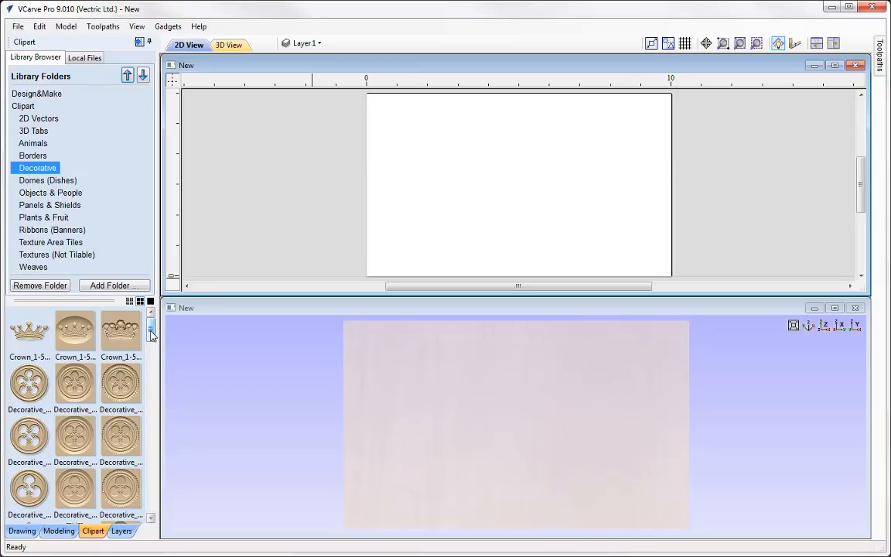
pyautogui.moveTo(151, 334); pyautogui.dragTo(145, 438)
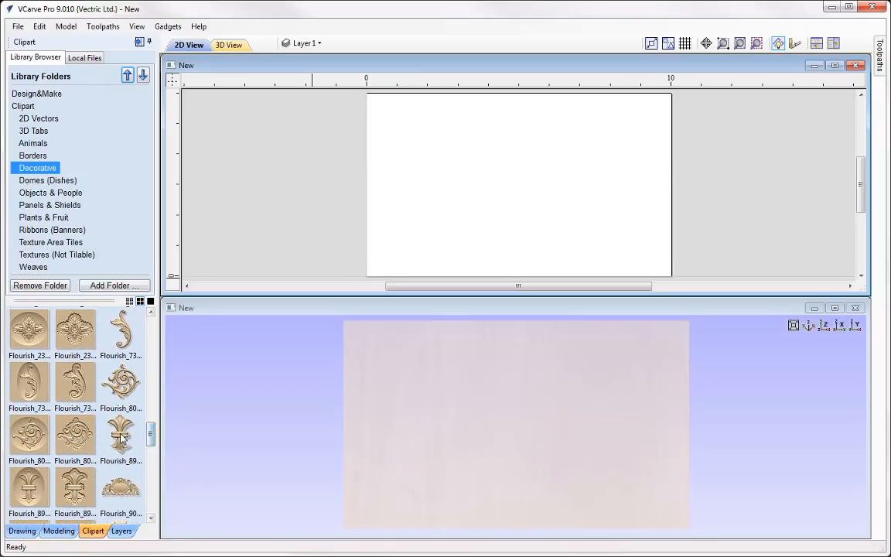
pyautogui.doubleClick(119, 384)
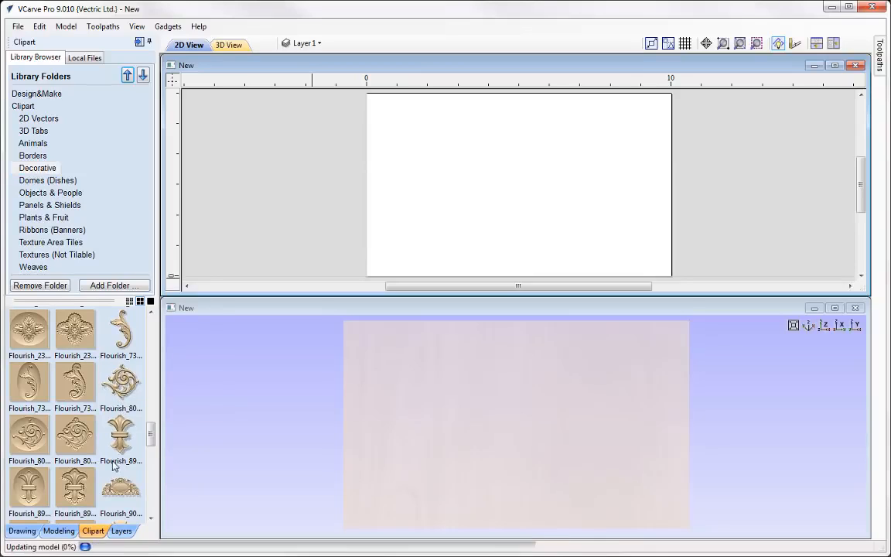
pyautogui.click(58, 530)
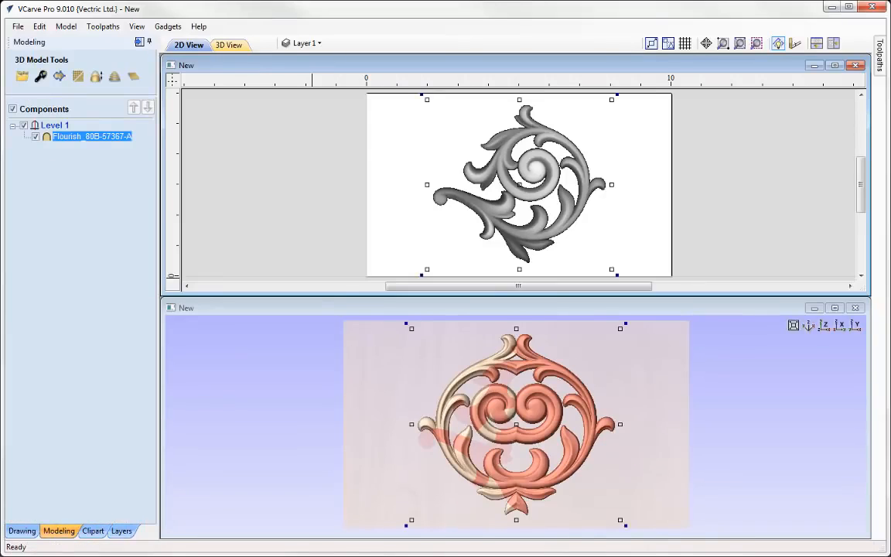
# Try the flourish in the right half and in the left half of the job to compare the mirrored results
pyautogui.moveTo(448, 146); pyautogui.dragTo(592, 183)
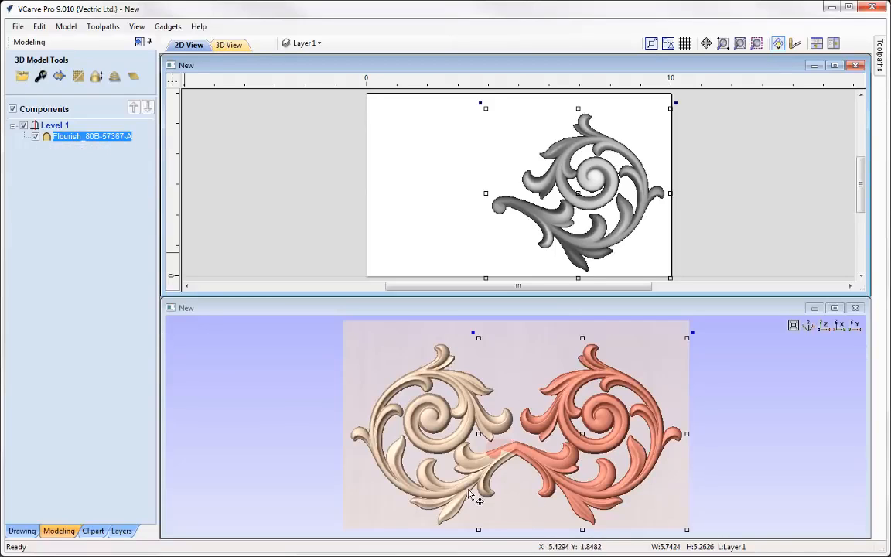
pyautogui.moveTo(619, 169); pyautogui.dragTo(468, 165)
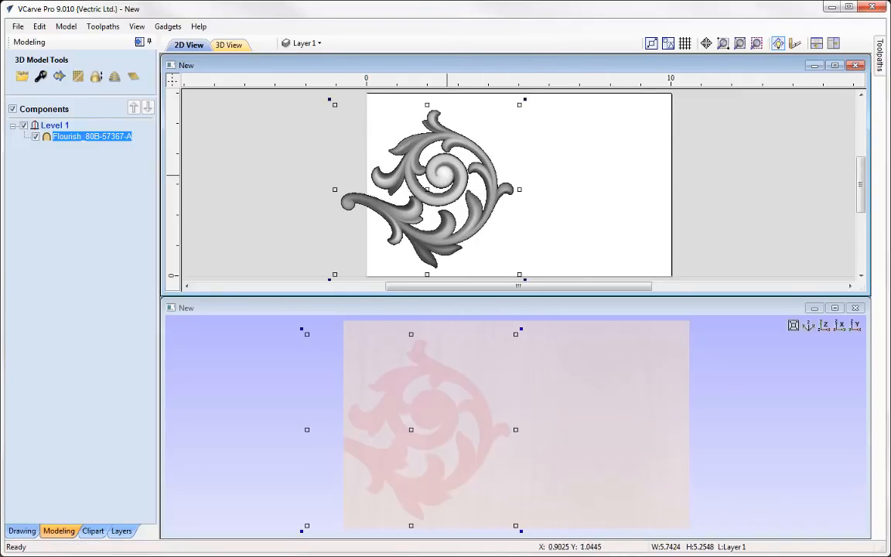
pyautogui.click(605, 355)
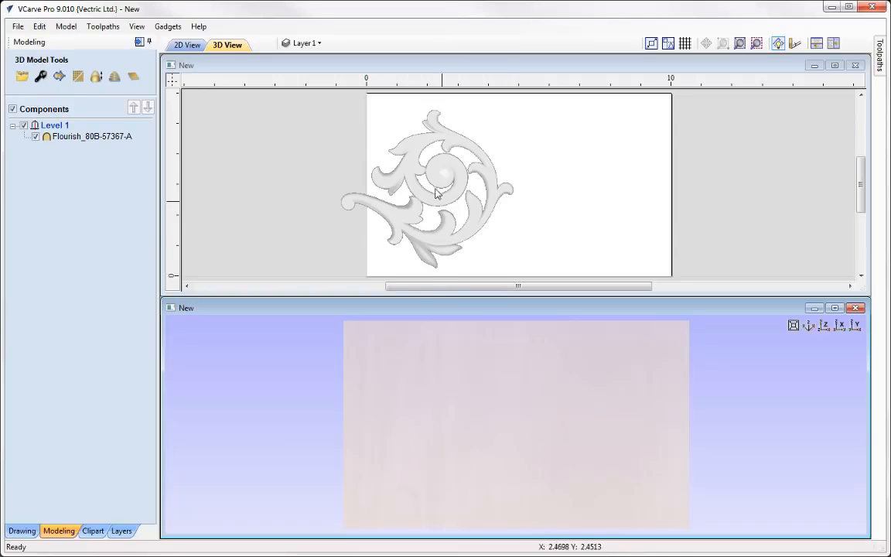
# Place the flourish low in the job's right half, close to the centre line, and shrink it to about 4.04 by 3.70 inches
pyautogui.click(396, 167)
pyautogui.moveTo(442, 182); pyautogui.dragTo(595, 182)
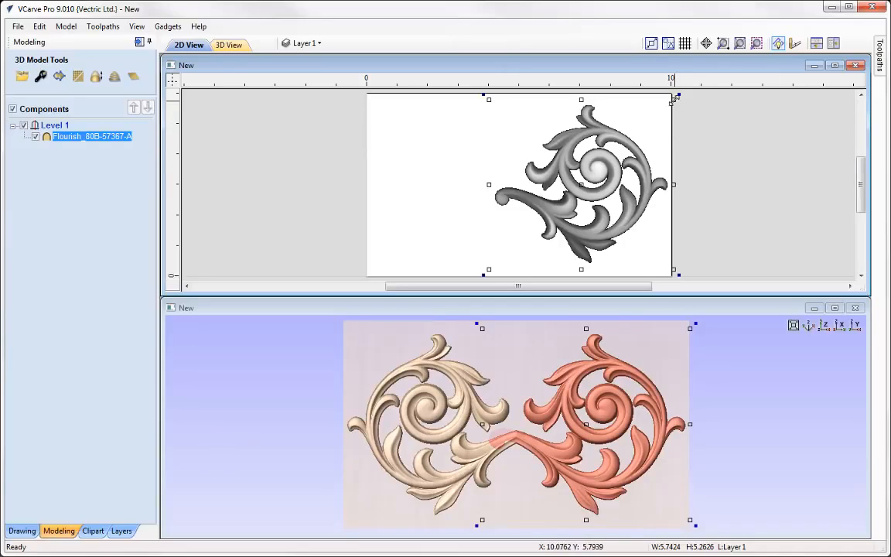
pyautogui.moveTo(675, 99); pyautogui.dragTo(647, 131)
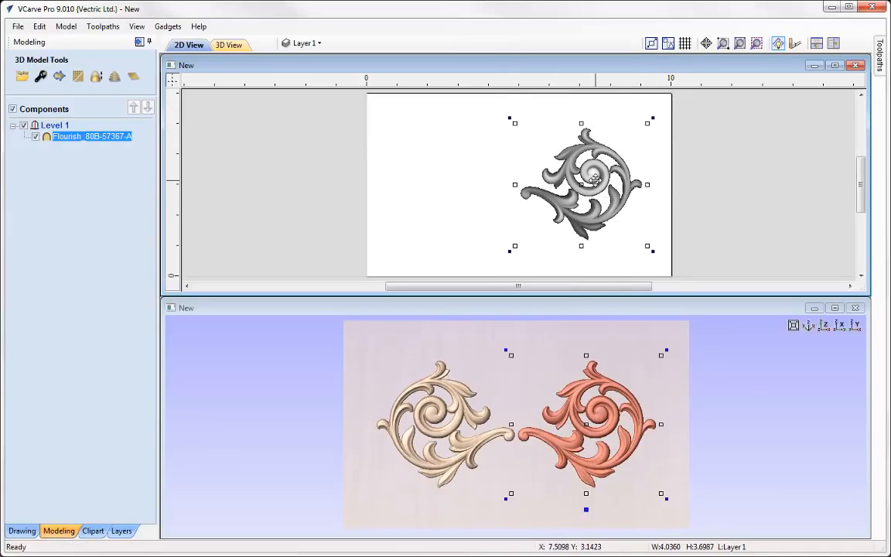
pyautogui.moveTo(595, 180); pyautogui.dragTo(609, 223)
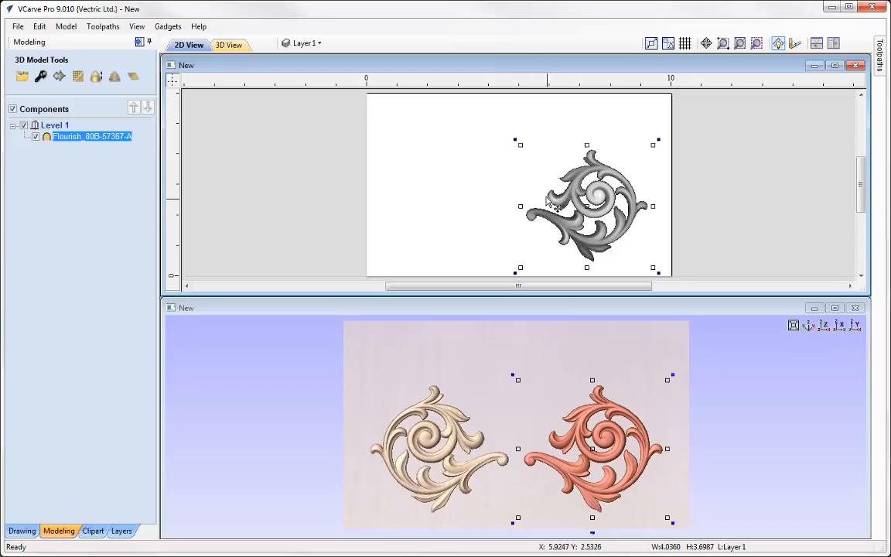
pyautogui.moveTo(605, 204); pyautogui.dragTo(598, 204)
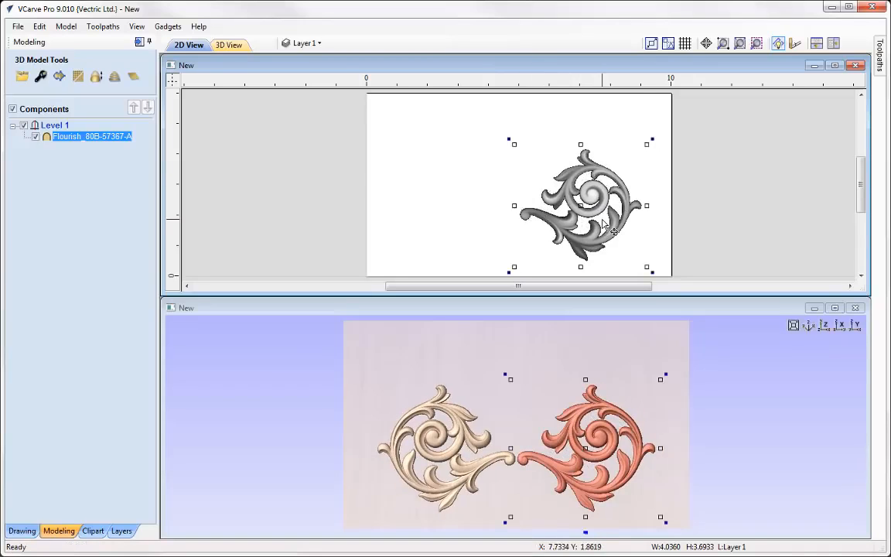
# Insert the Flourish_73B-57340-A clipart, shrink it to about 2.19 by 4.01 inches and move it up along the centre line
pyautogui.click(94, 531)
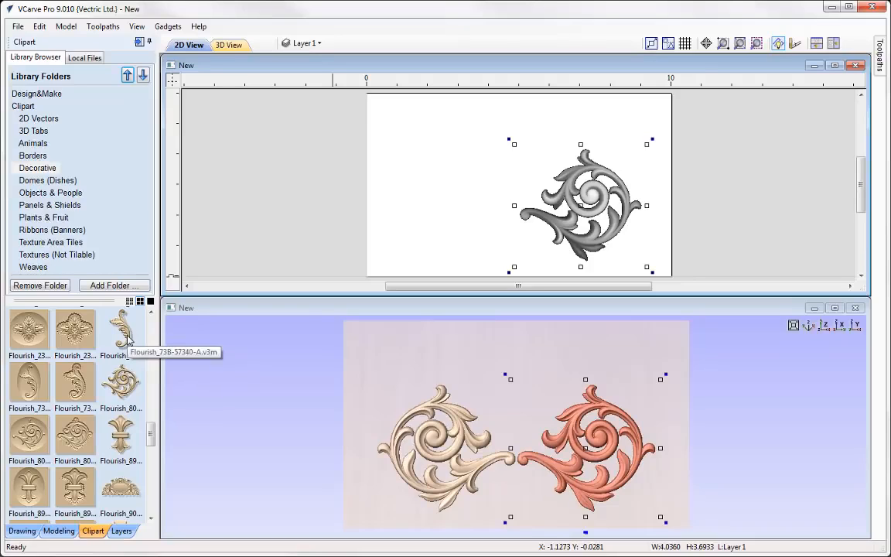
pyautogui.moveTo(127, 341); pyautogui.dragTo(177, 365)
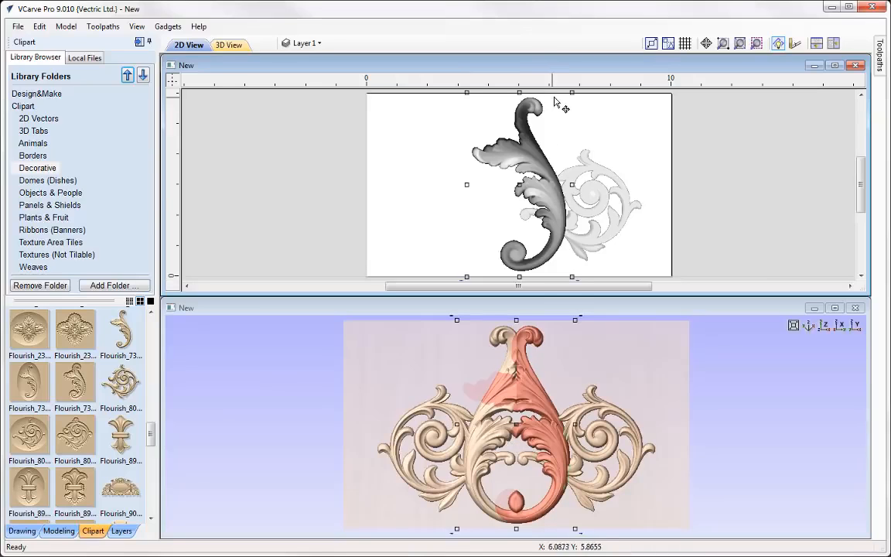
pyautogui.moveTo(571, 92); pyautogui.dragTo(561, 116)
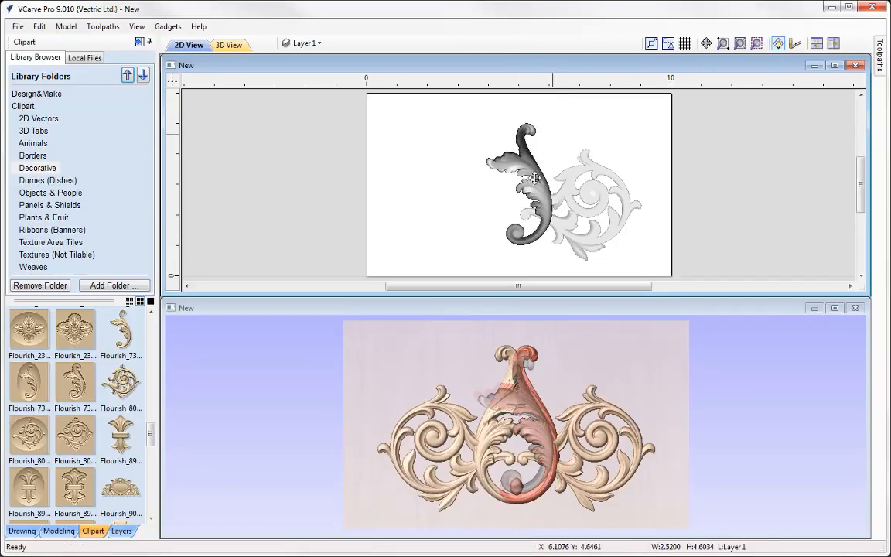
pyautogui.moveTo(543, 205); pyautogui.dragTo(547, 186)
# Shift the spiral flourish and the leaf flourish slightly downward so the two pieces overlap along the mirrored design
pyautogui.click(599, 195)
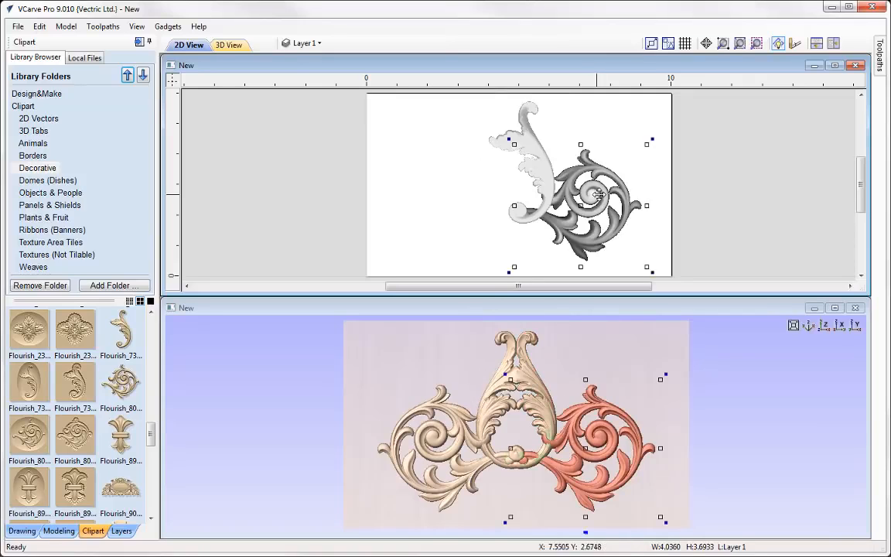
pyautogui.moveTo(599, 194); pyautogui.dragTo(600, 202)
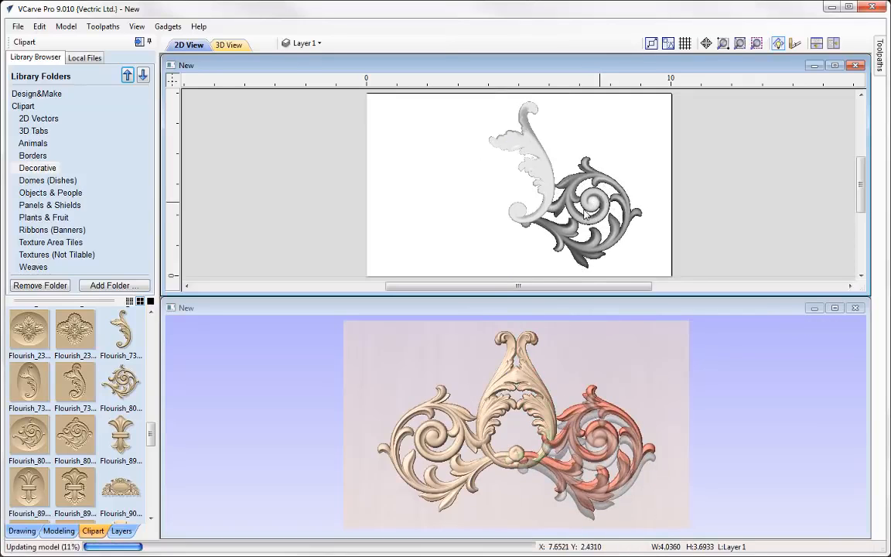
pyautogui.click(547, 166)
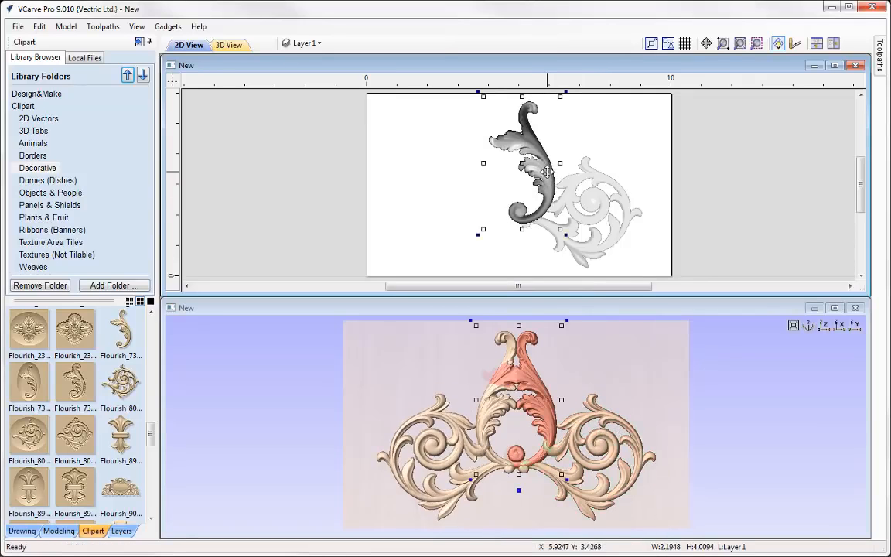
pyautogui.moveTo(547, 181); pyautogui.dragTo(547, 194)
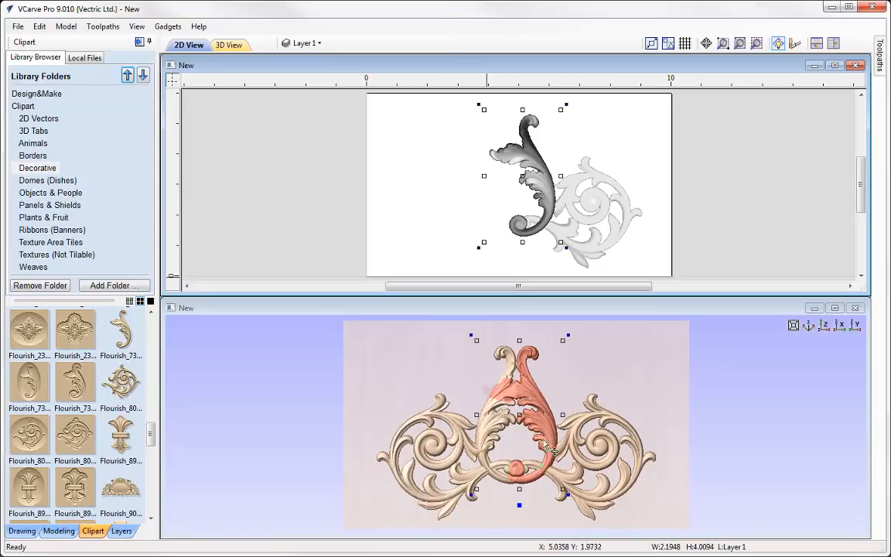
# Insert a new level above Level 1 and set its combine mode to Merge
pyautogui.click(59, 530)
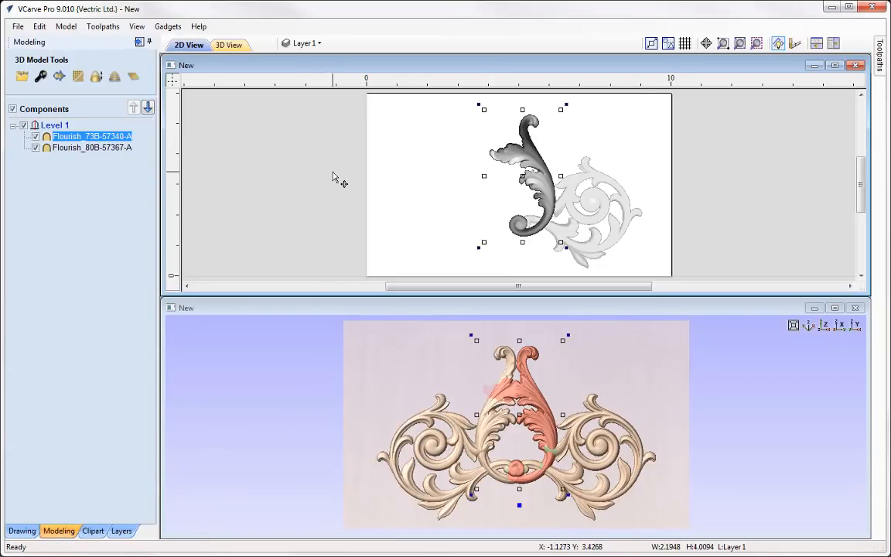
pyautogui.rightClick(53, 129)
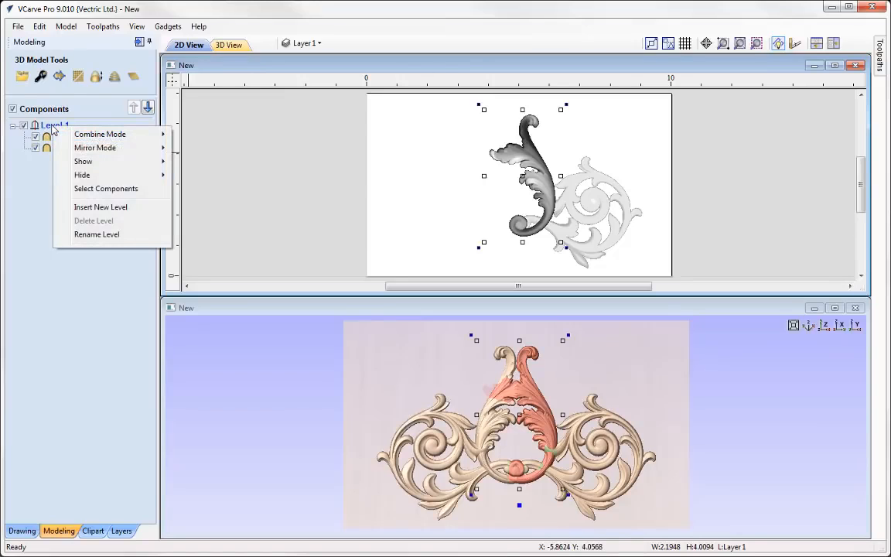
pyautogui.click(116, 206)
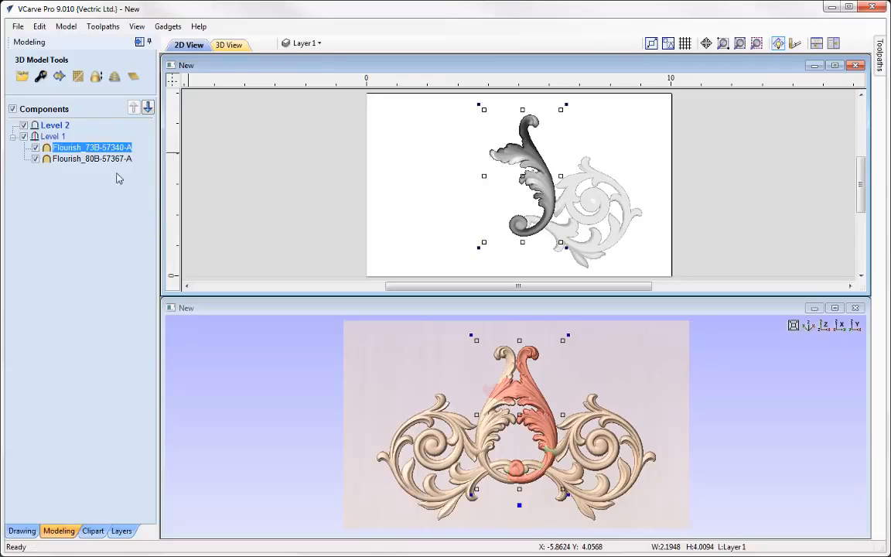
pyautogui.rightClick(51, 128)
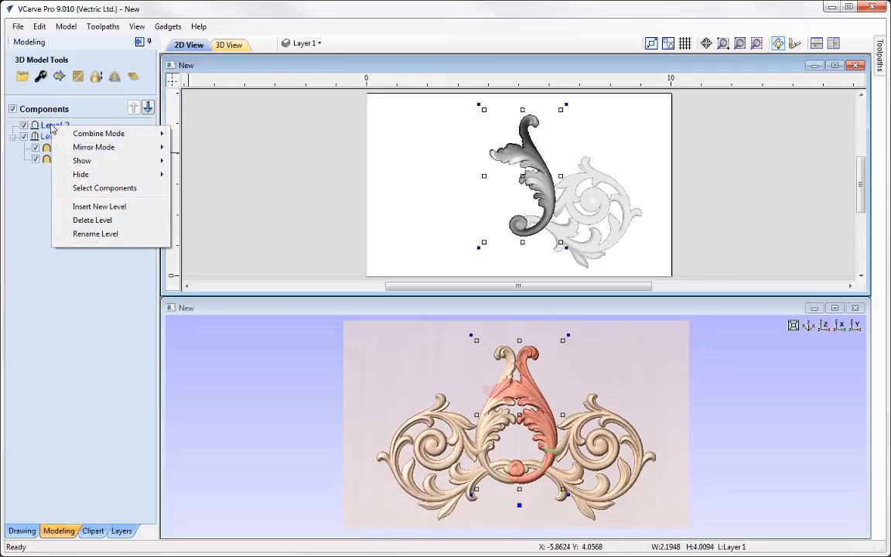
pyautogui.moveTo(131, 134)
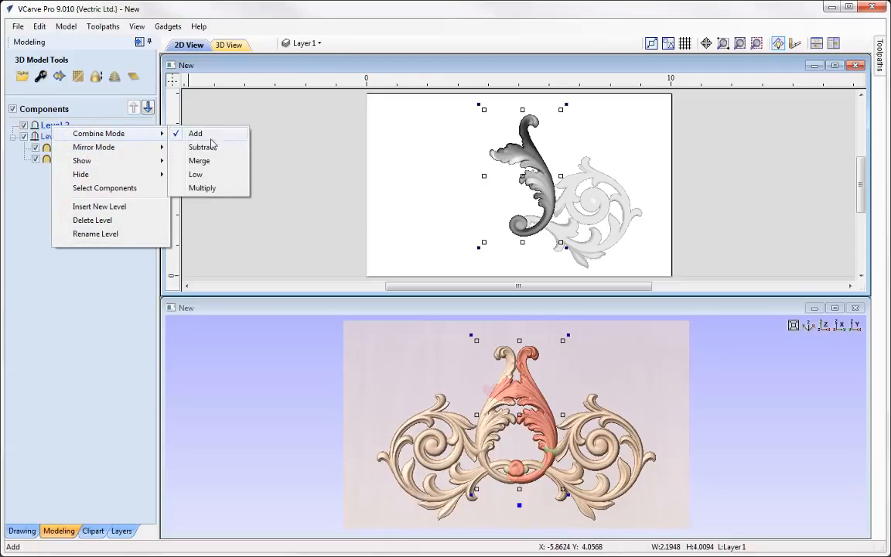
pyautogui.click(199, 161)
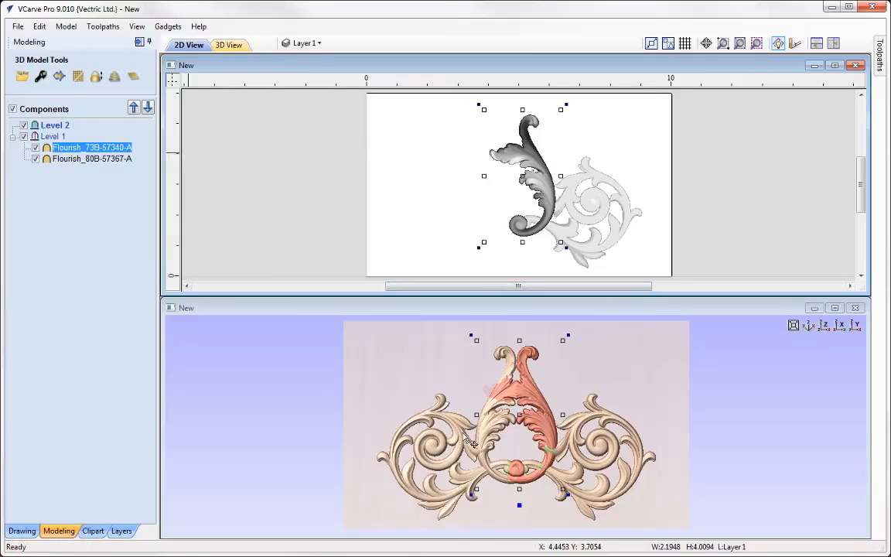
# Set the mirror mode of Level 2 to Top Left Quadrant
pyautogui.rightClick(64, 130)
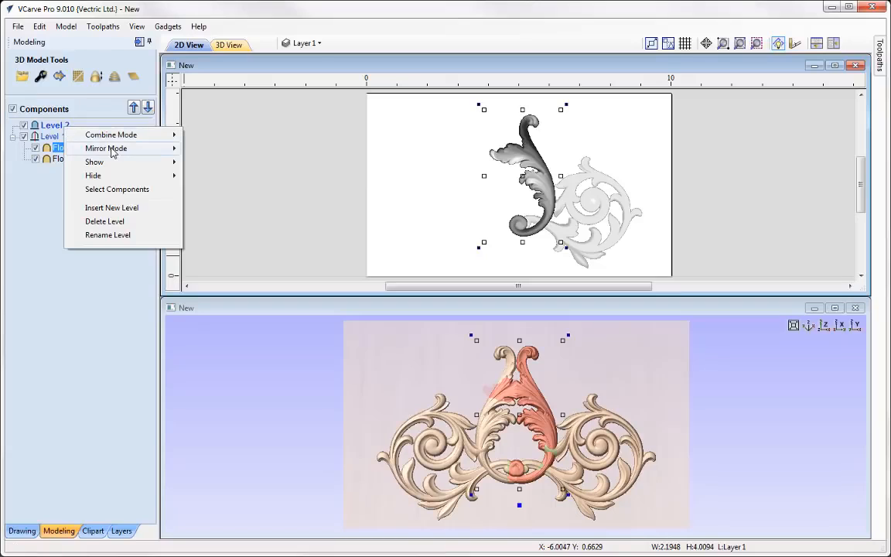
pyautogui.moveTo(112, 151)
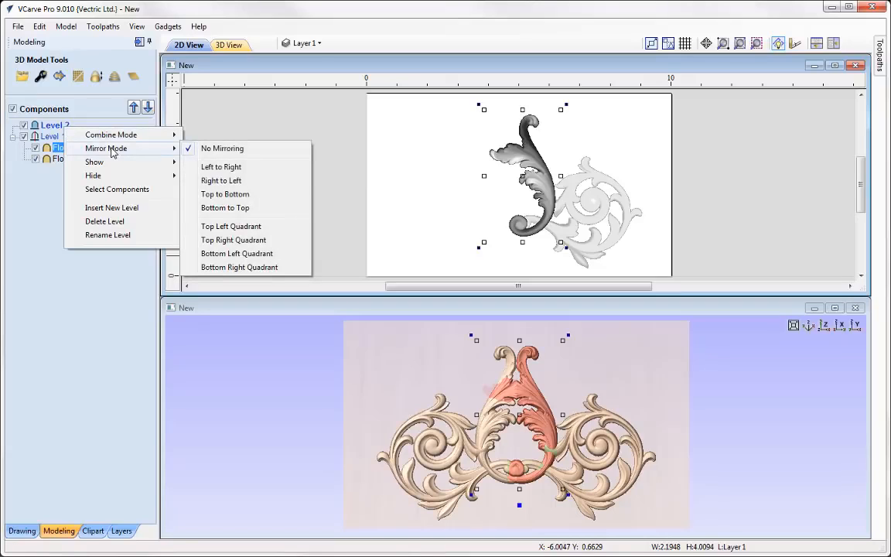
pyautogui.click(243, 226)
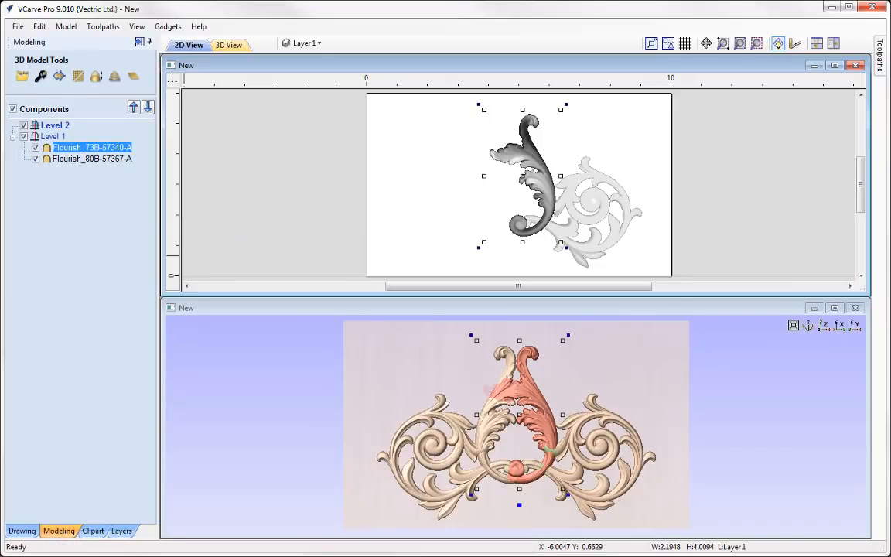
# Insert the Flourish Repeat 2 clipart, shrink it to about 3.89 by 1.75 inches and place it in the job's upper-left corner
pyautogui.click(92, 530)
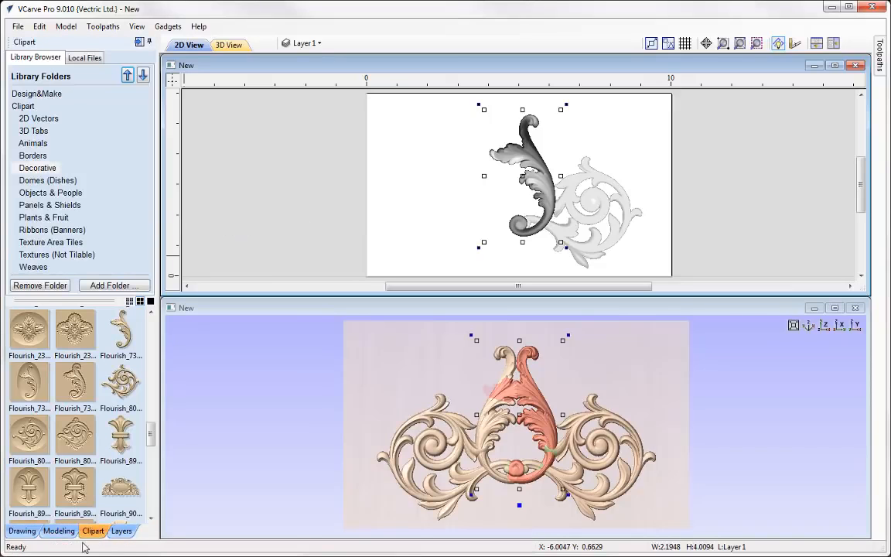
pyautogui.moveTo(151, 433); pyautogui.dragTo(142, 376)
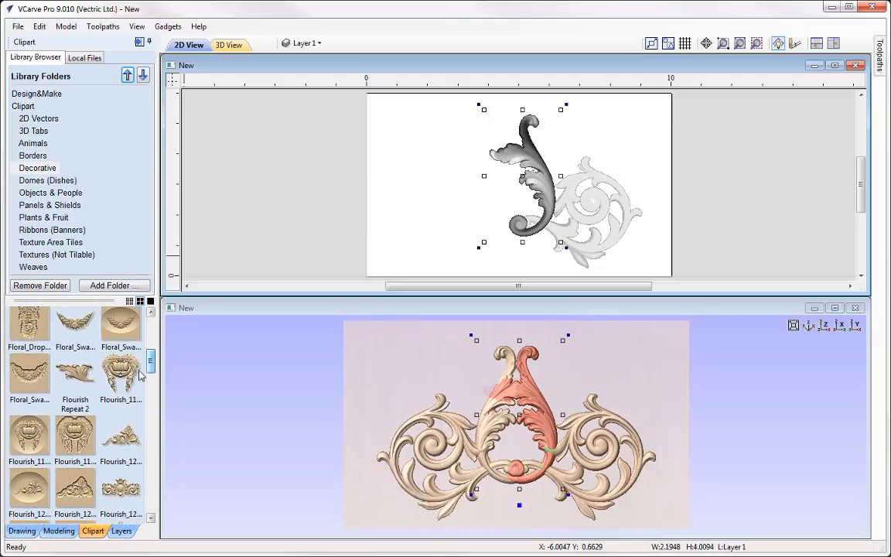
pyautogui.doubleClick(75, 372)
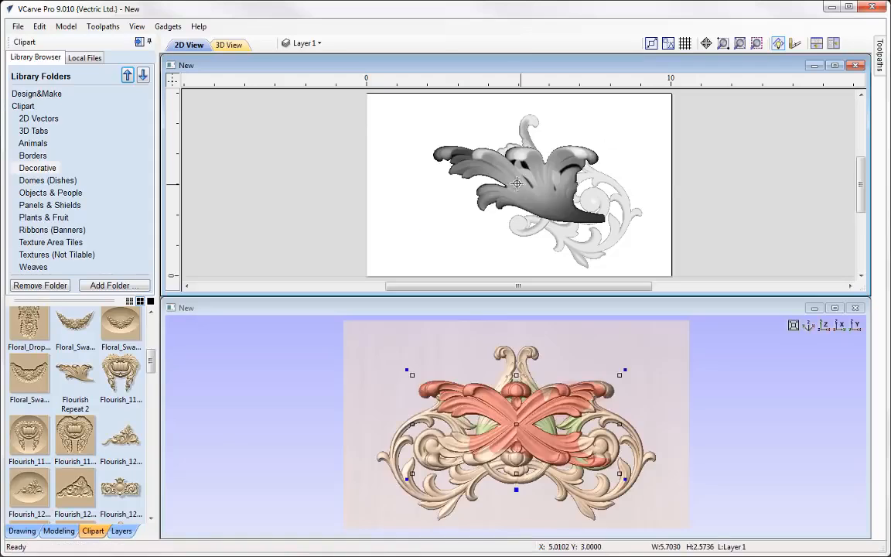
pyautogui.moveTo(519, 184); pyautogui.dragTo(443, 147)
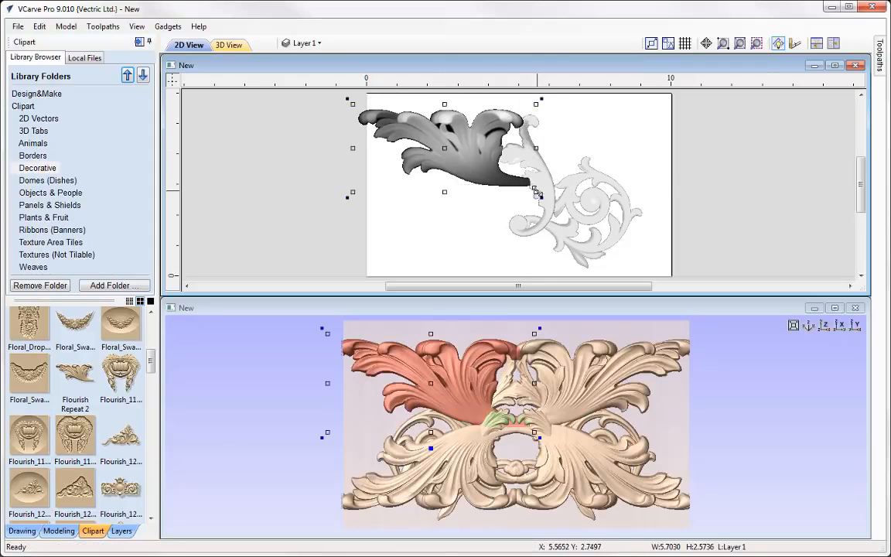
pyautogui.moveTo(536, 192); pyautogui.dragTo(473, 162)
pyautogui.moveTo(423, 133); pyautogui.dragTo(442, 129)
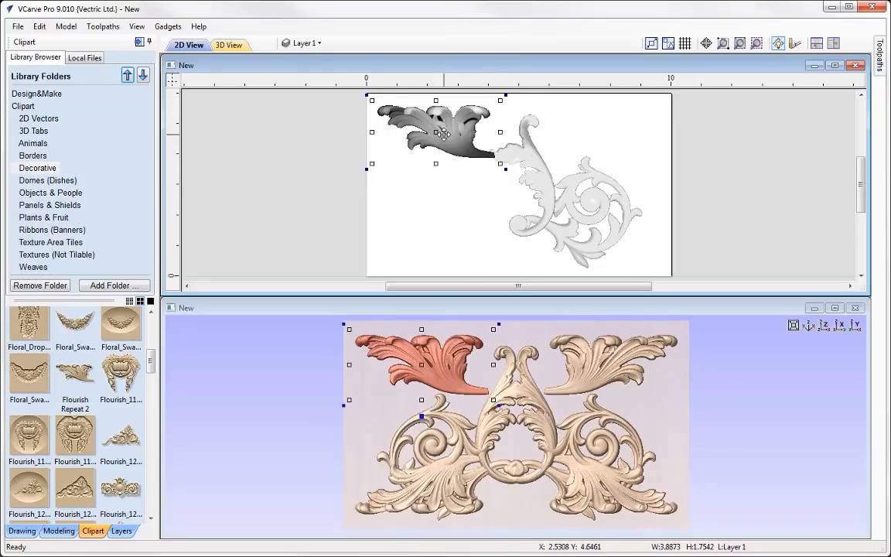
# Move the Flourish Repeat 2 piece to the vertical centre line near the job's upper edge and rotate it clockwise so its stem points down
pyautogui.moveTo(404, 124); pyautogui.dragTo(523, 137)
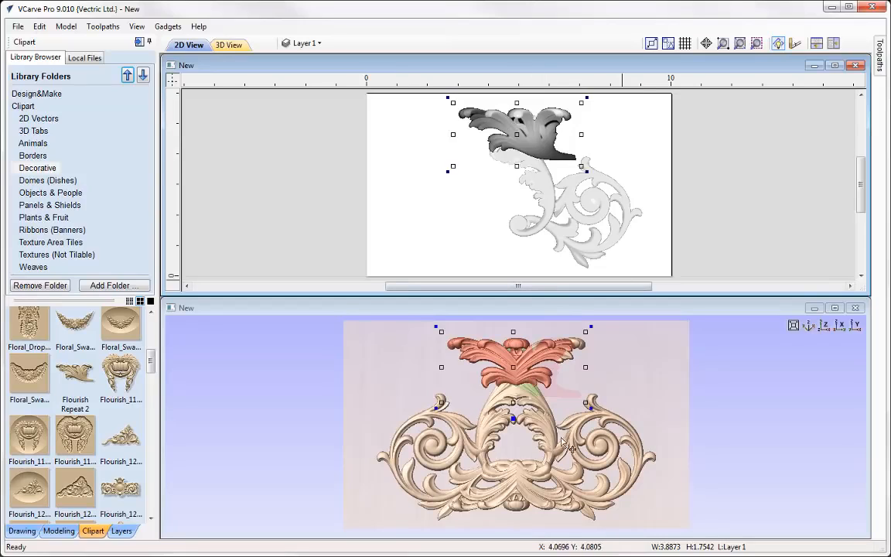
pyautogui.moveTo(475, 127); pyautogui.dragTo(474, 138)
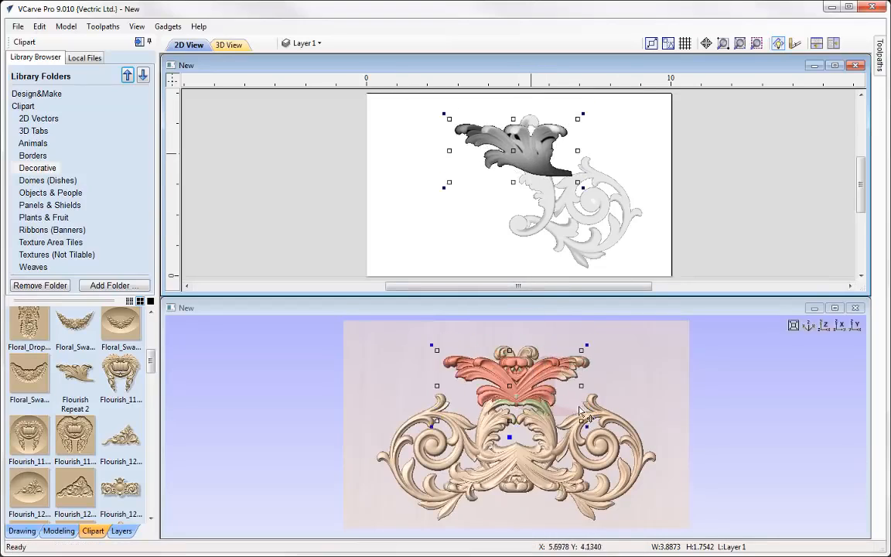
pyautogui.moveTo(541, 152); pyautogui.dragTo(528, 151)
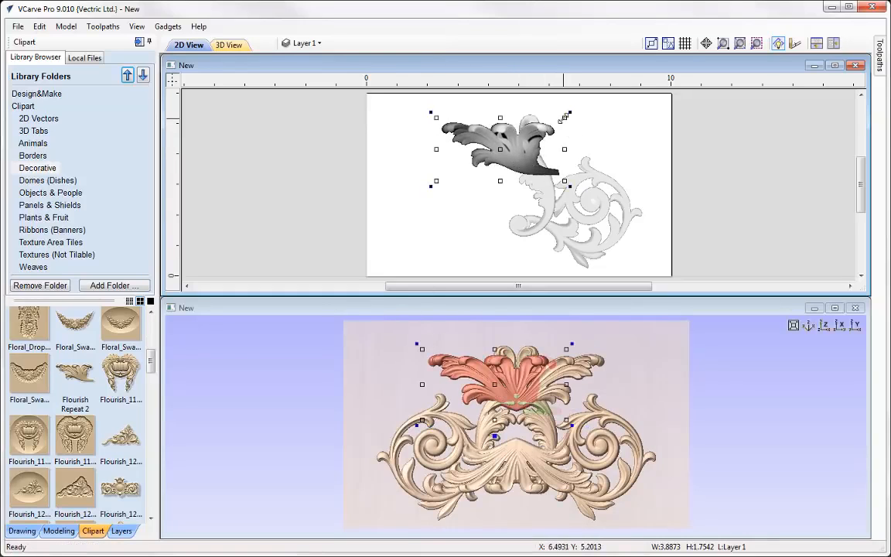
pyautogui.moveTo(565, 116); pyautogui.dragTo(563, 143)
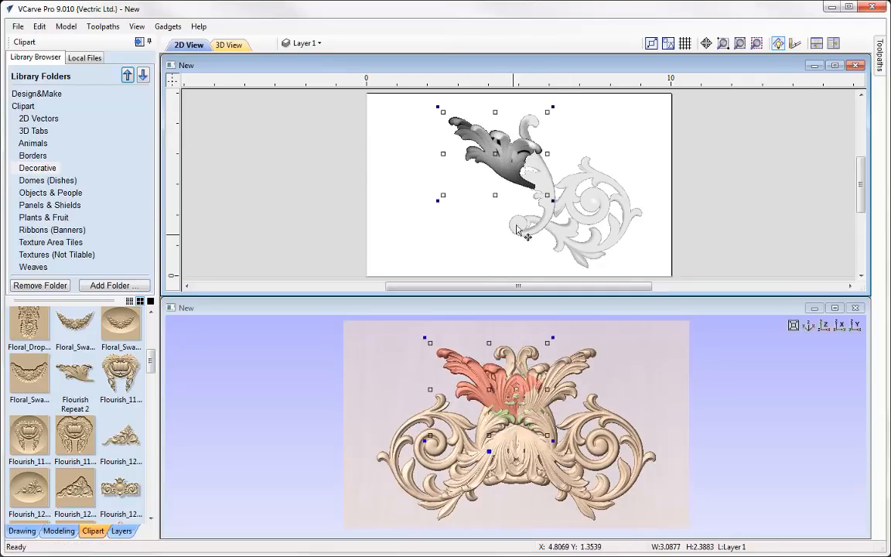
# Shrink and flatten the Flourish Repeat 2 piece to about 2.78 by 1.71 inches, with its stem meeting the central leaf flourish's upper left side
pyautogui.moveTo(501, 148); pyautogui.dragTo(477, 126)
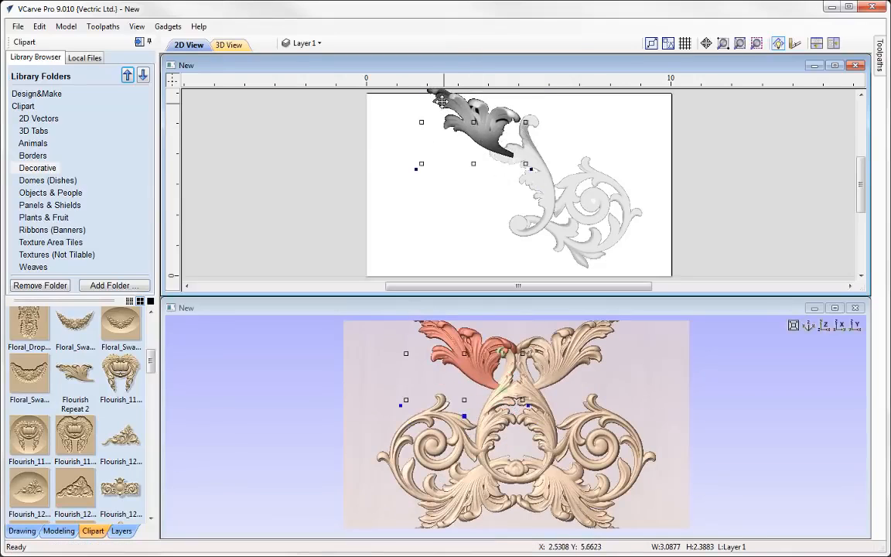
pyautogui.moveTo(416, 169); pyautogui.dragTo(490, 119)
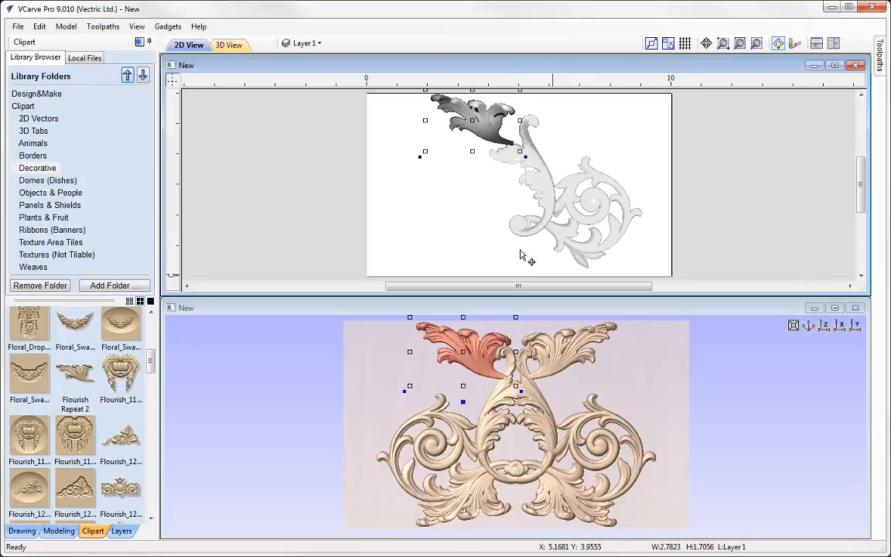
pyautogui.moveTo(488, 130); pyautogui.dragTo(481, 140)
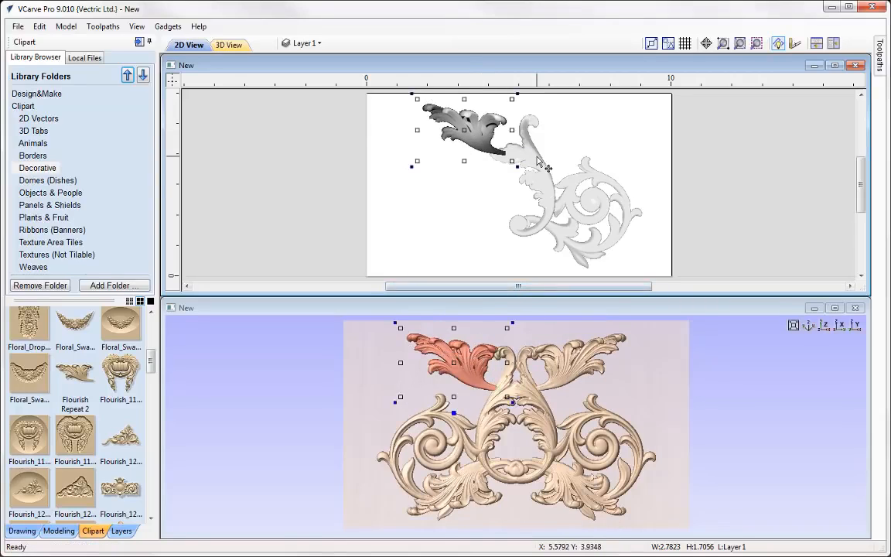
# Move the central leaf flourish slightly up and stretch it to about 4.32 inches tall
pyautogui.click(489, 158)
pyautogui.moveTo(530, 160); pyautogui.dragTo(529, 155)
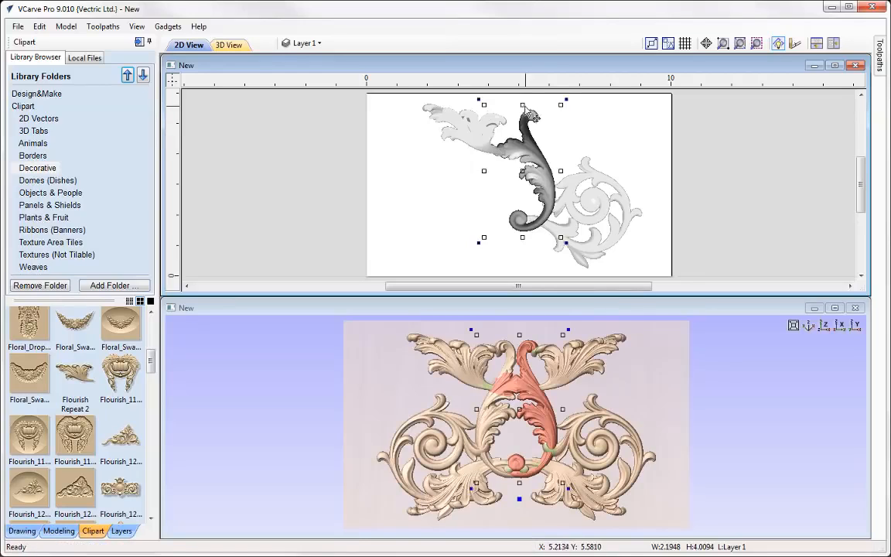
pyautogui.moveTo(523, 105); pyautogui.dragTo(522, 100)
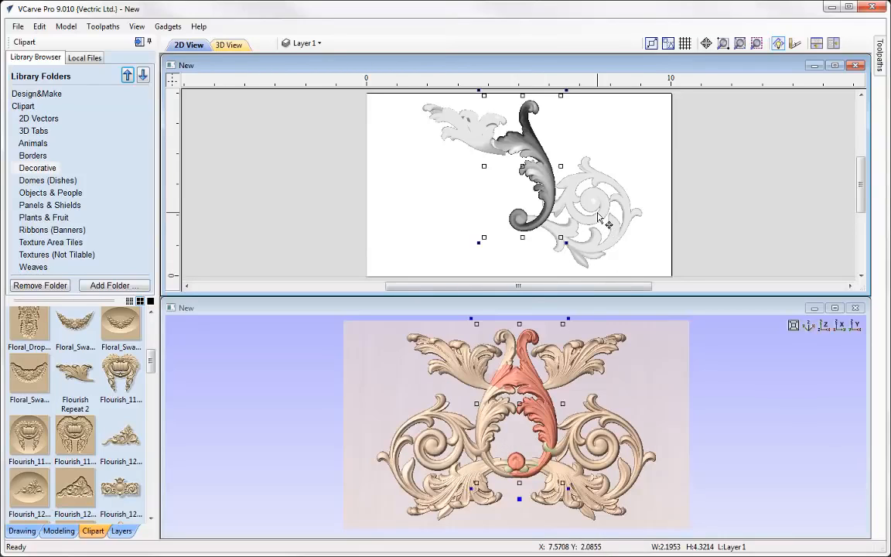
# Nudge the spiral flourish slightly upward to line it up with the central leaf flourish
pyautogui.click(544, 205)
pyautogui.click(607, 207)
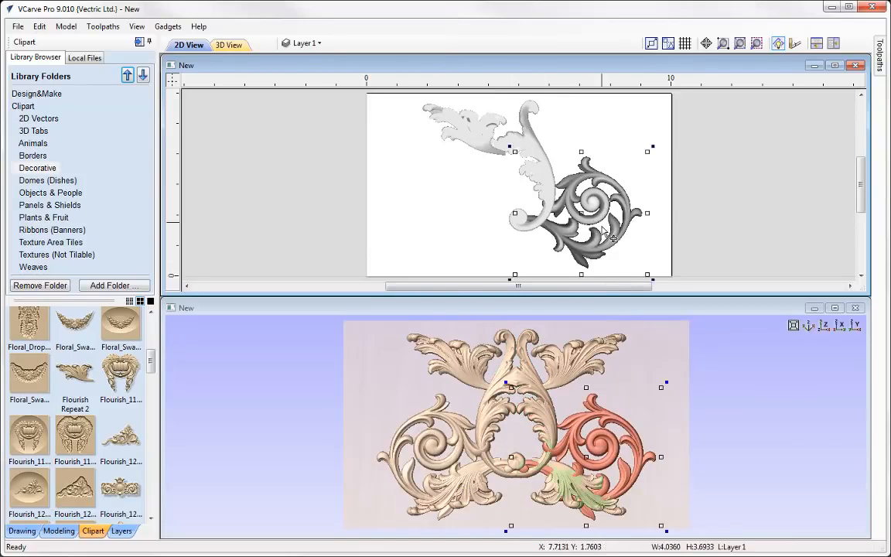
pyautogui.press('Up')
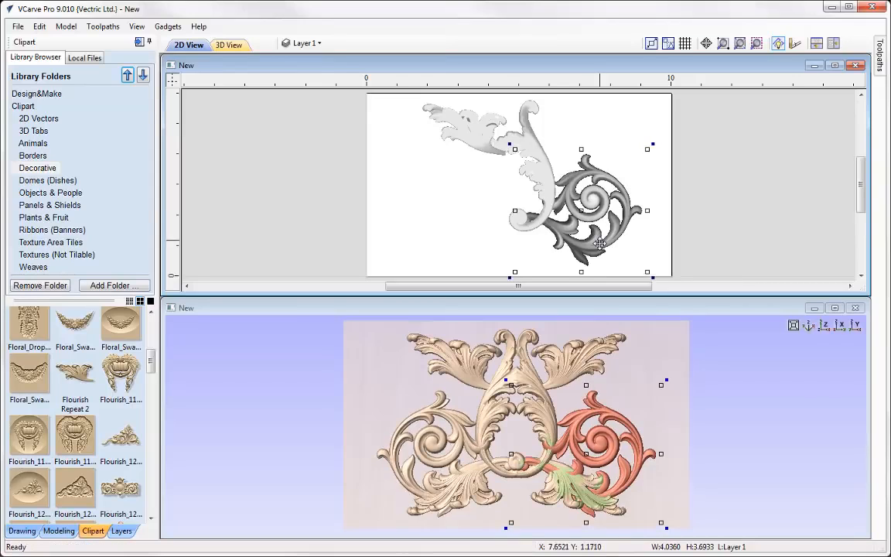
pyautogui.press('Up')
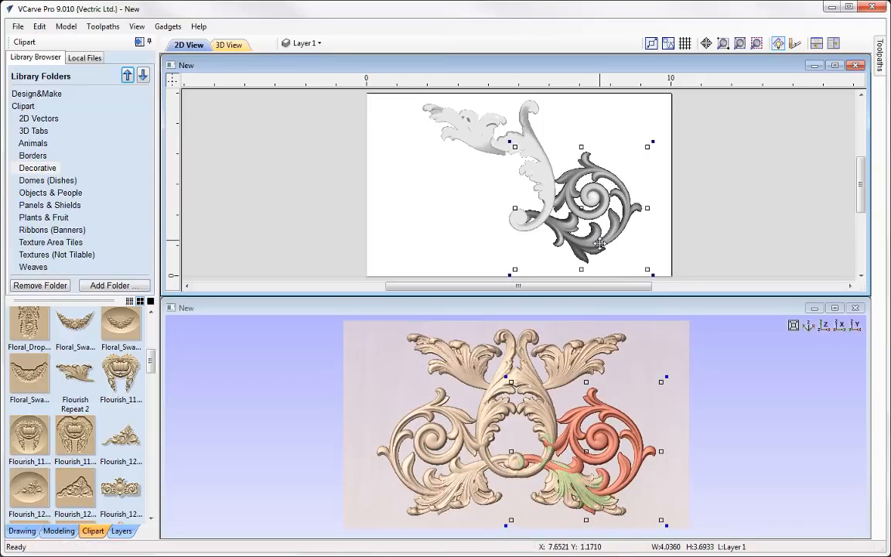
pyautogui.press('Down')
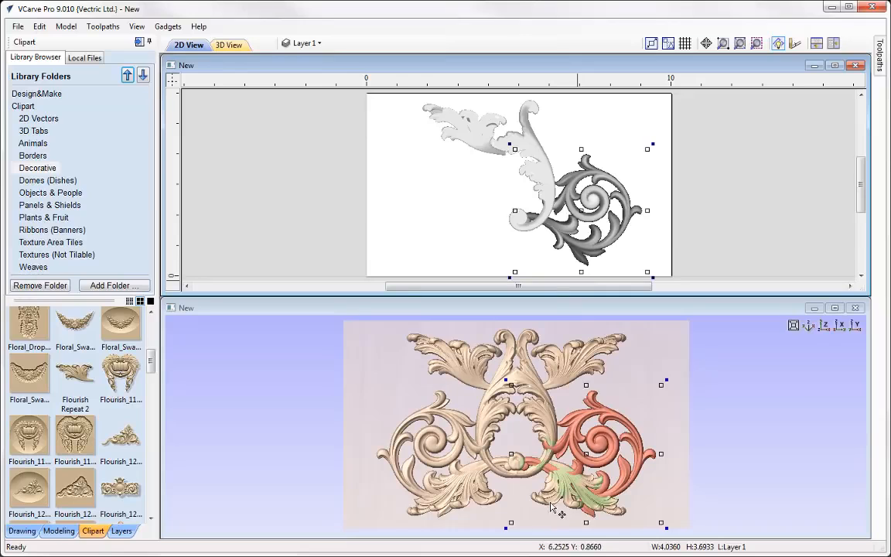
# Nudge the Flourish Repeat 2 piece up to the job's upper edge and rotate it slightly to a flatter angle
pyautogui.click(439, 120)
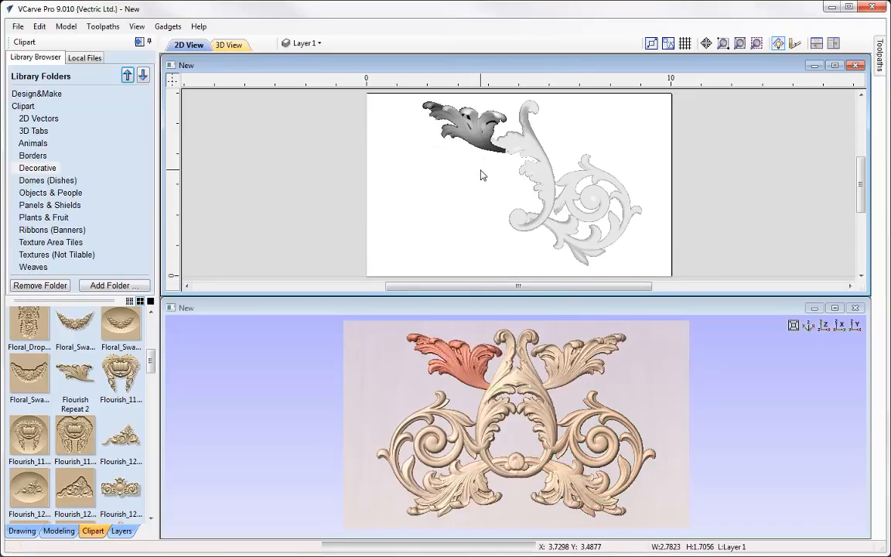
pyautogui.press('Up')
pyautogui.press('Up')
pyautogui.press('Up')
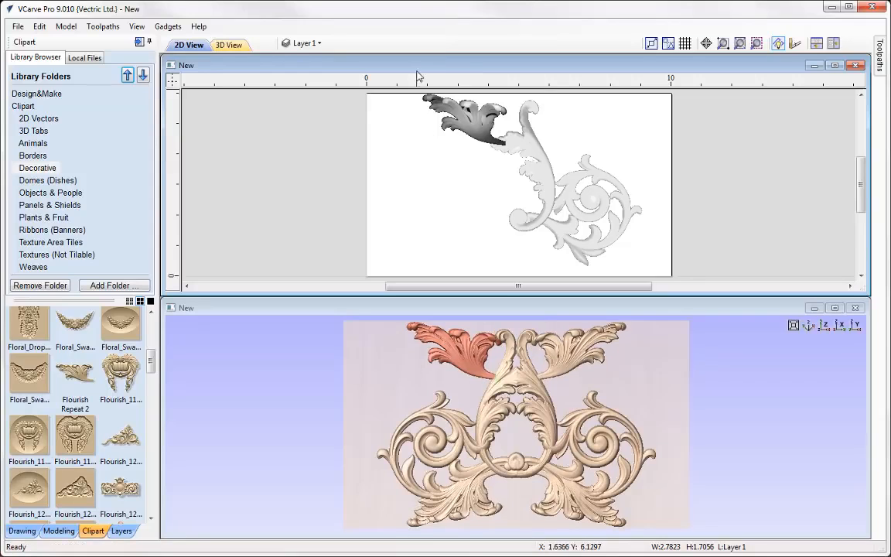
pyautogui.click(444, 129)
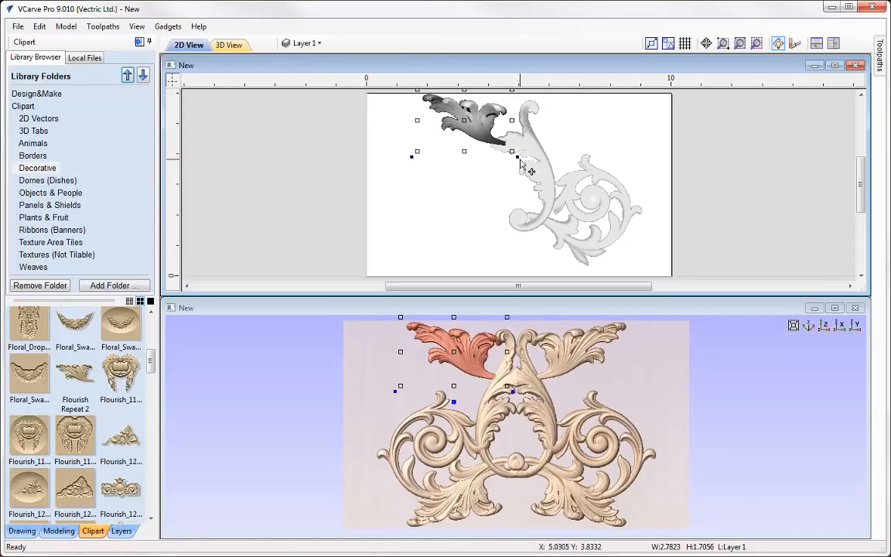
pyautogui.moveTo(518, 158); pyautogui.dragTo(518, 153)
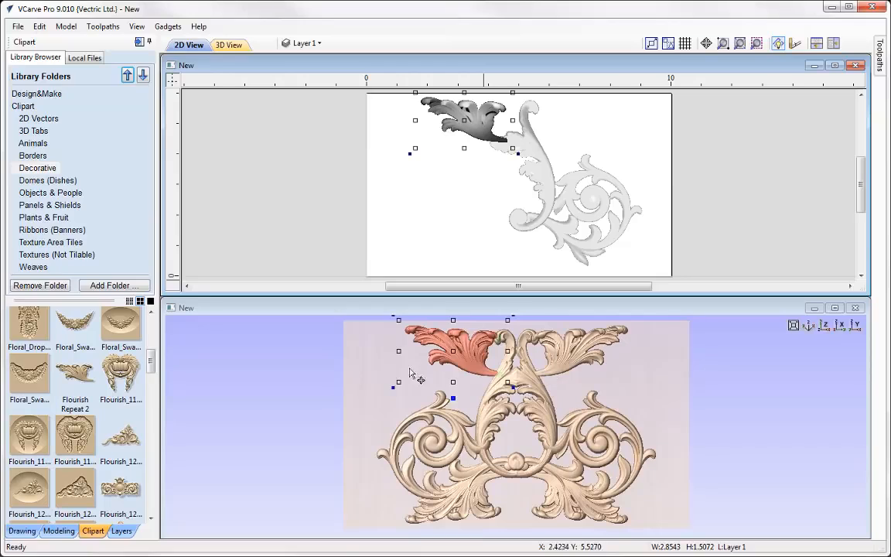
# Enlarge the 3D view to full size and set the spiral flourish's base height to 0.1 inches
pyautogui.click(341, 362)
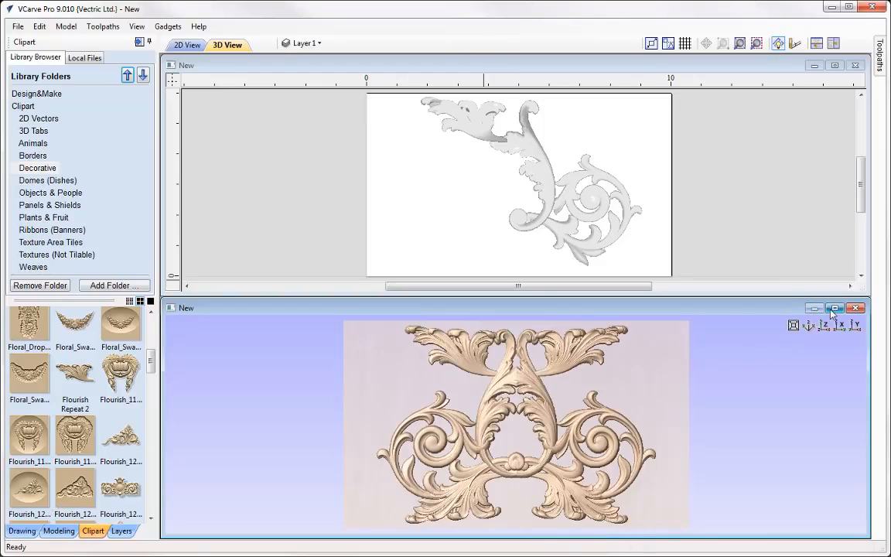
pyautogui.press('F3')
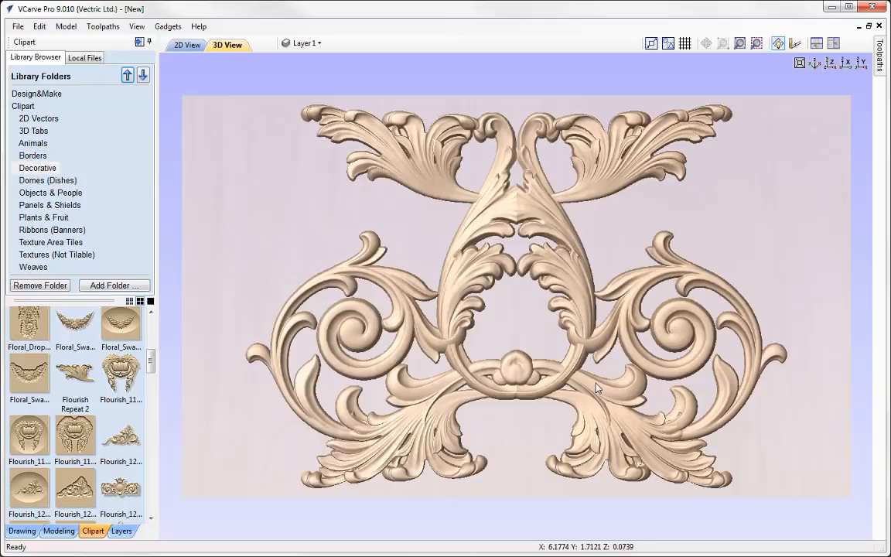
pyautogui.click(585, 369)
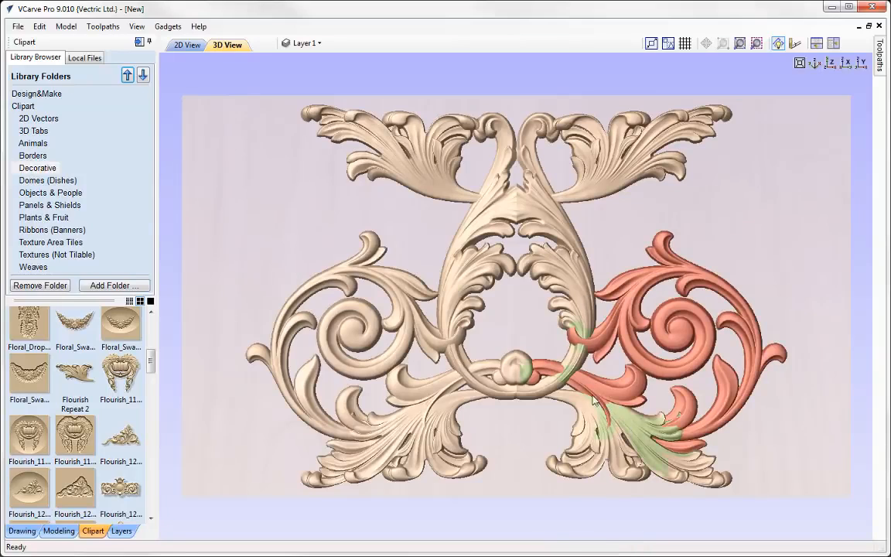
pyautogui.click(683, 338)
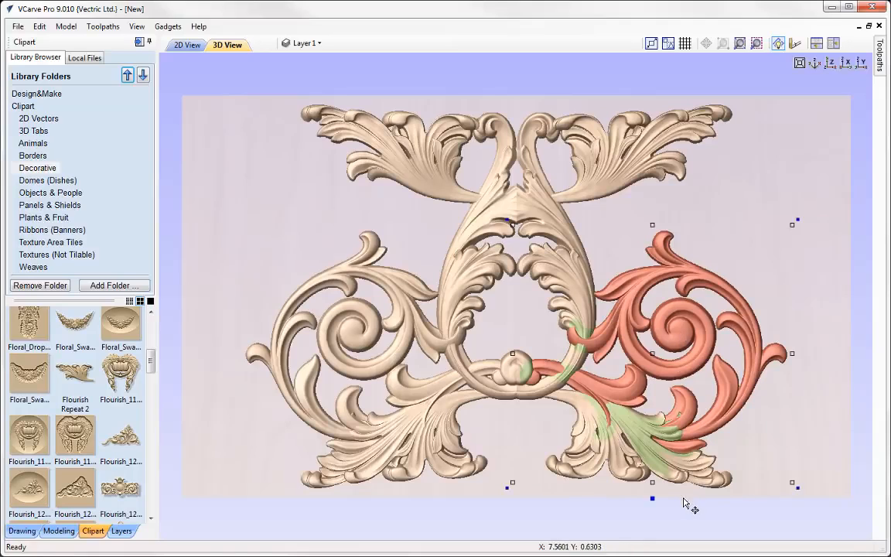
pyautogui.doubleClick(656, 495)
pyautogui.moveTo(726, 404); pyautogui.dragTo(250, 133)
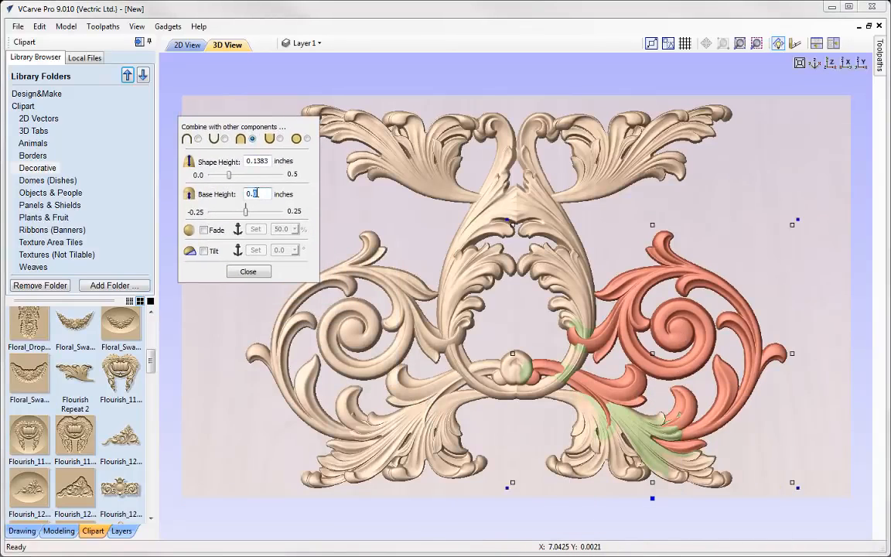
pyautogui.press('Return')
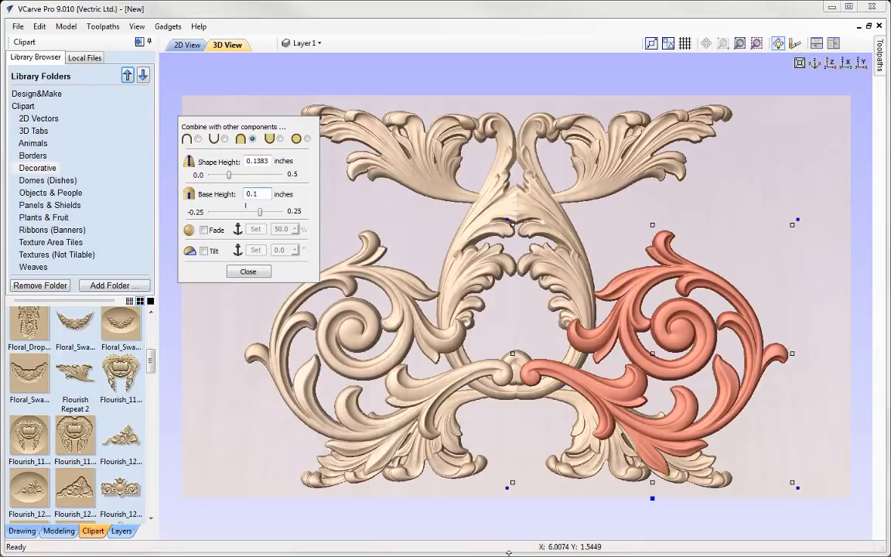
pyautogui.click(468, 439)
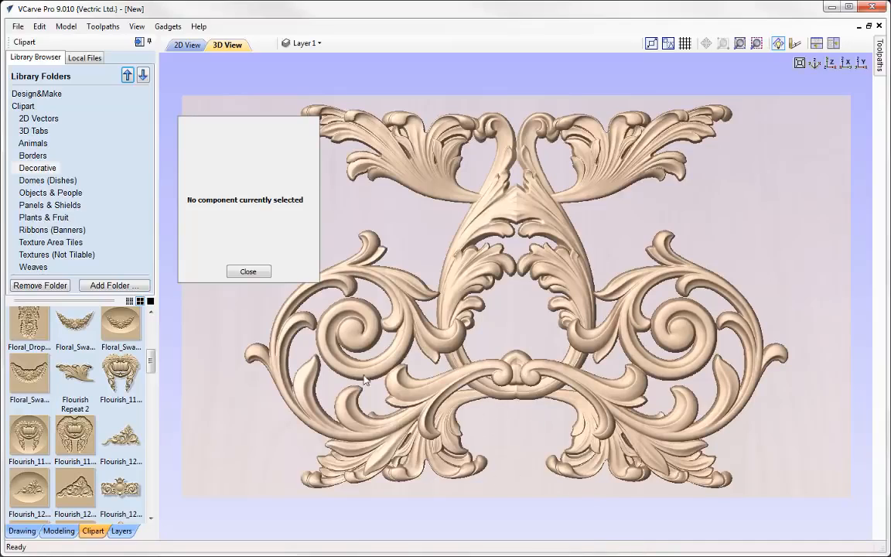
pyautogui.click(257, 272)
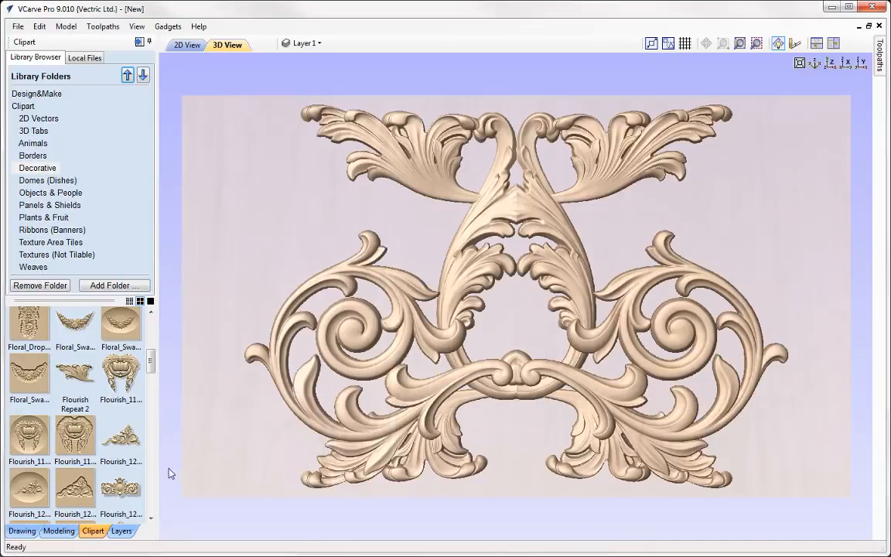
# Insert a new level above Level 2, using the Merge combine mode and no mirroring
pyautogui.click(66, 530)
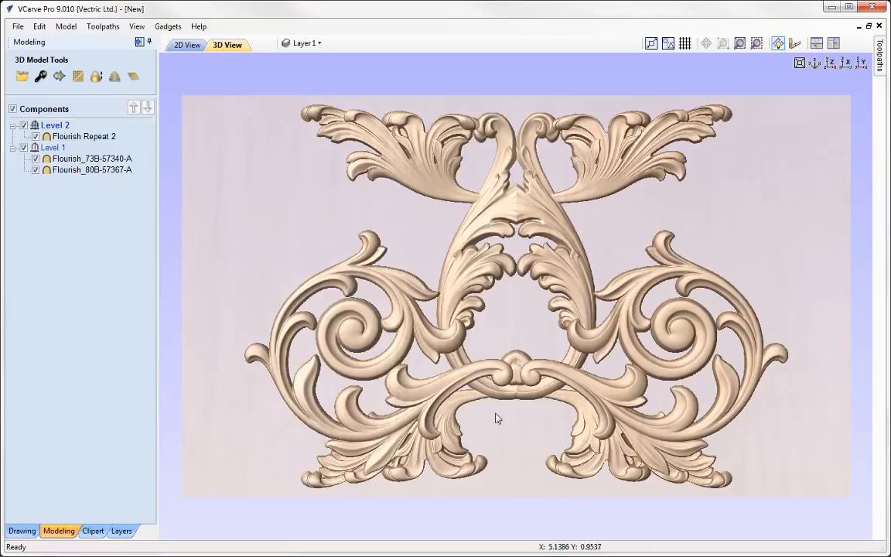
pyautogui.rightClick(49, 130)
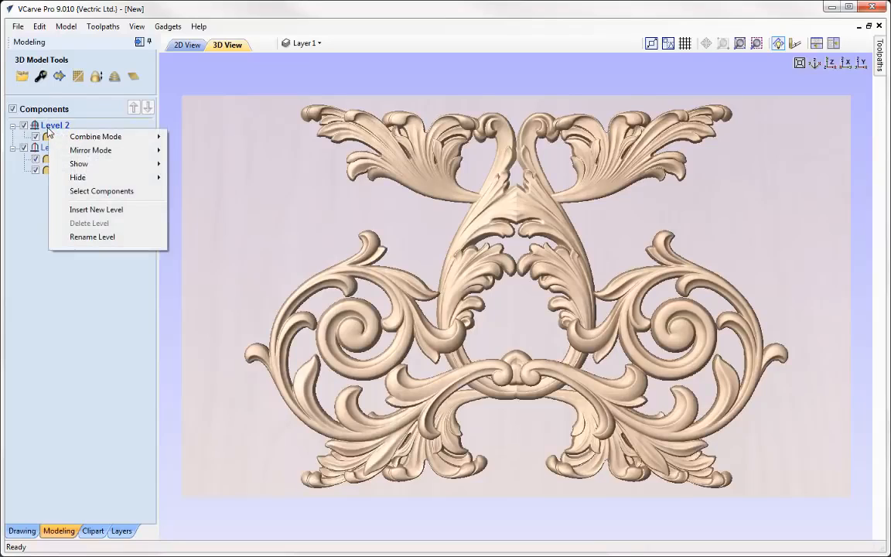
pyautogui.click(102, 210)
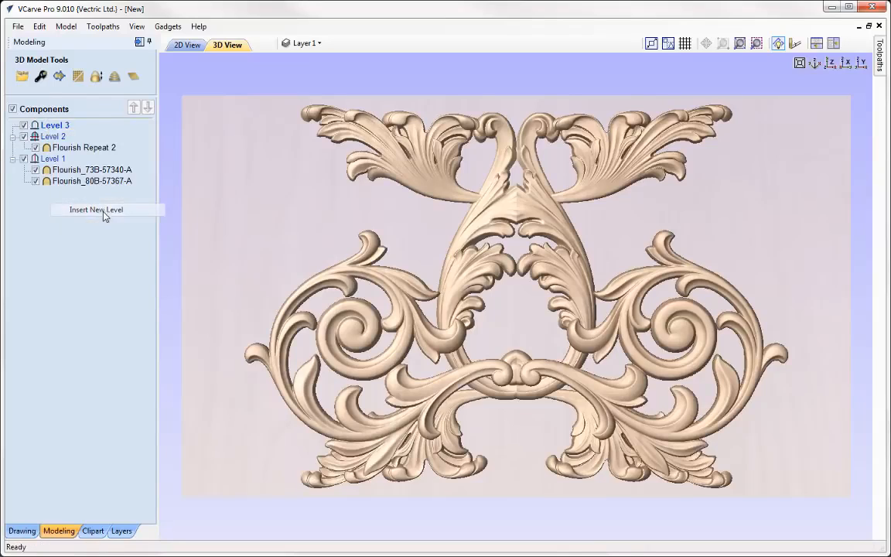
pyautogui.rightClick(55, 128)
pyautogui.moveTo(123, 133)
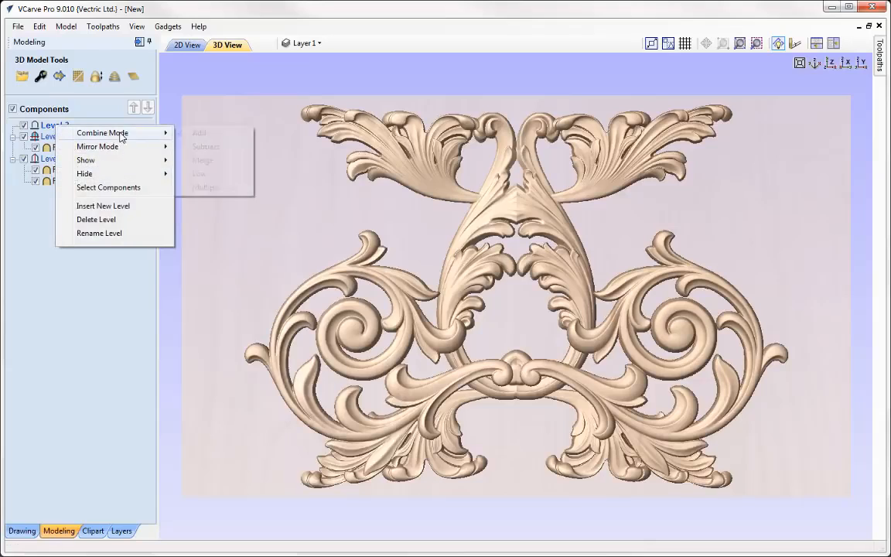
pyautogui.click(216, 159)
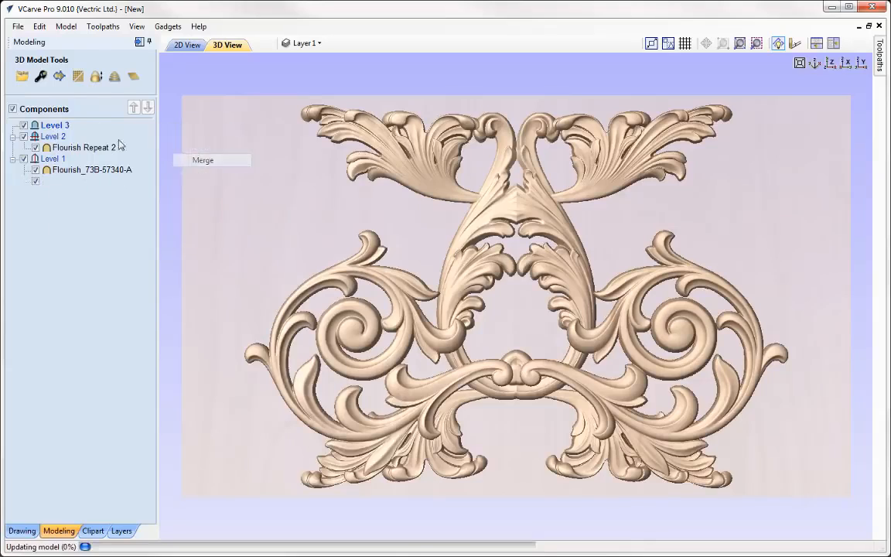
pyautogui.rightClick(58, 128)
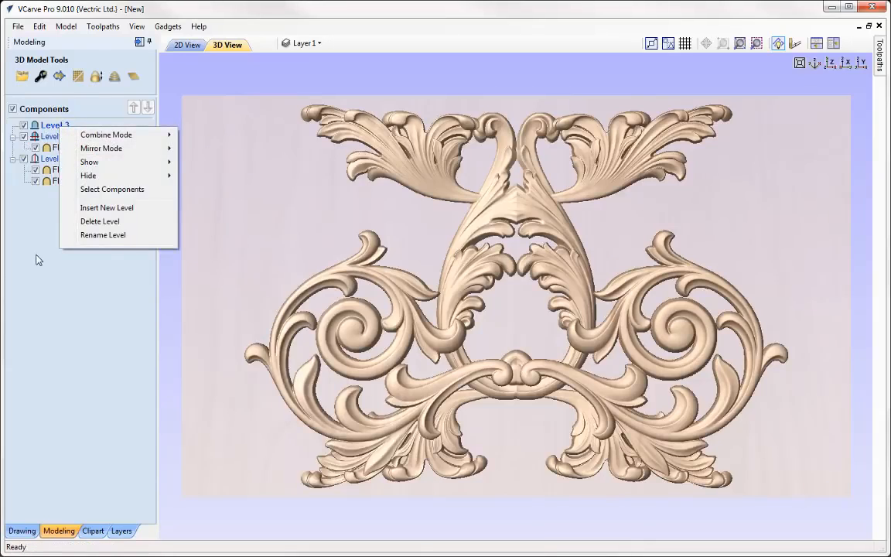
pyautogui.moveTo(122, 149)
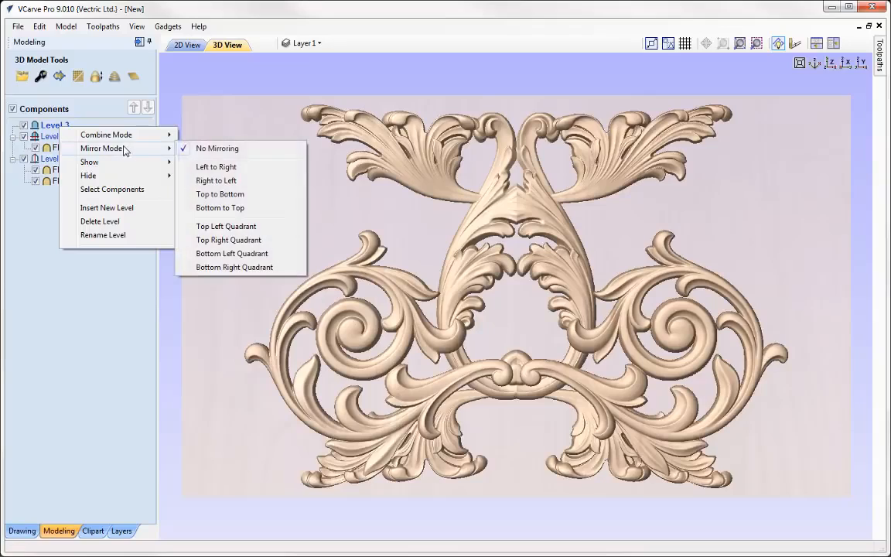
pyautogui.click(236, 149)
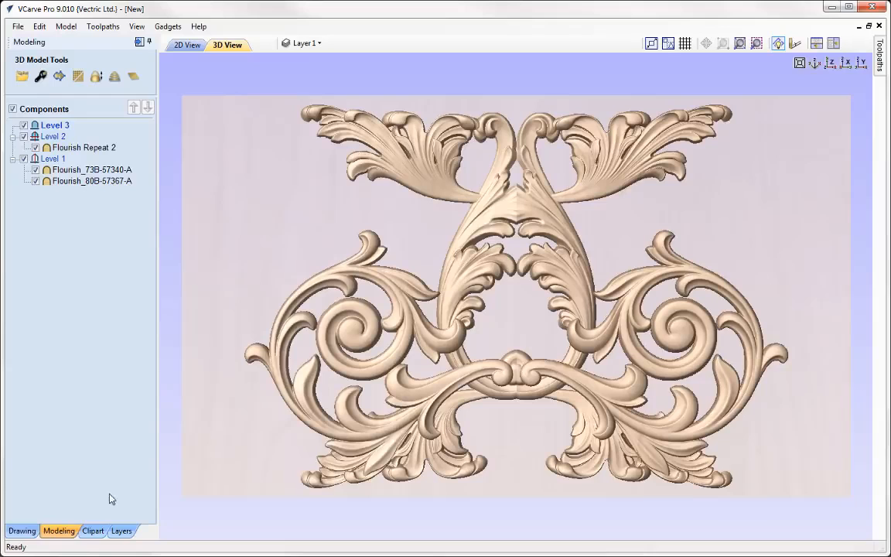
# Add the plain scallop shell without a background from the Decorative clipart to the new level
pyautogui.click(92, 530)
pyautogui.moveTo(150, 364); pyautogui.dragTo(151, 481)
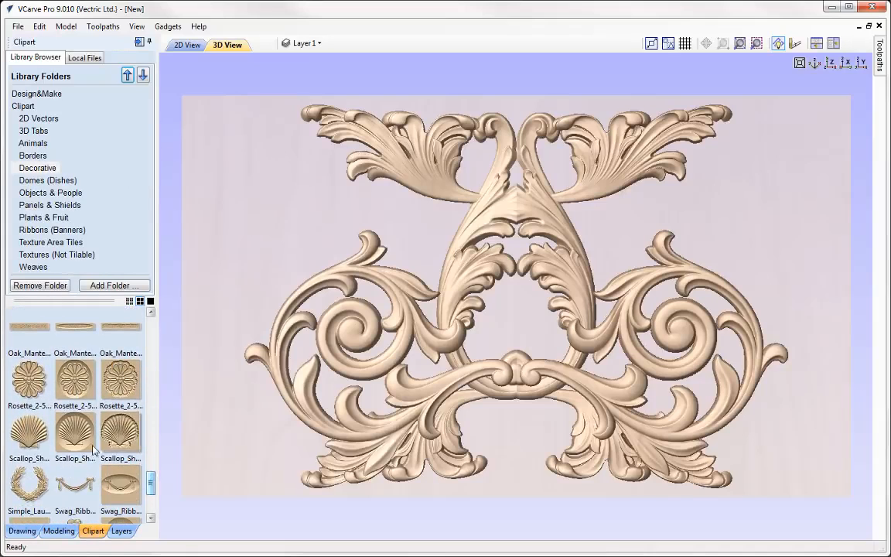
pyautogui.doubleClick(24, 431)
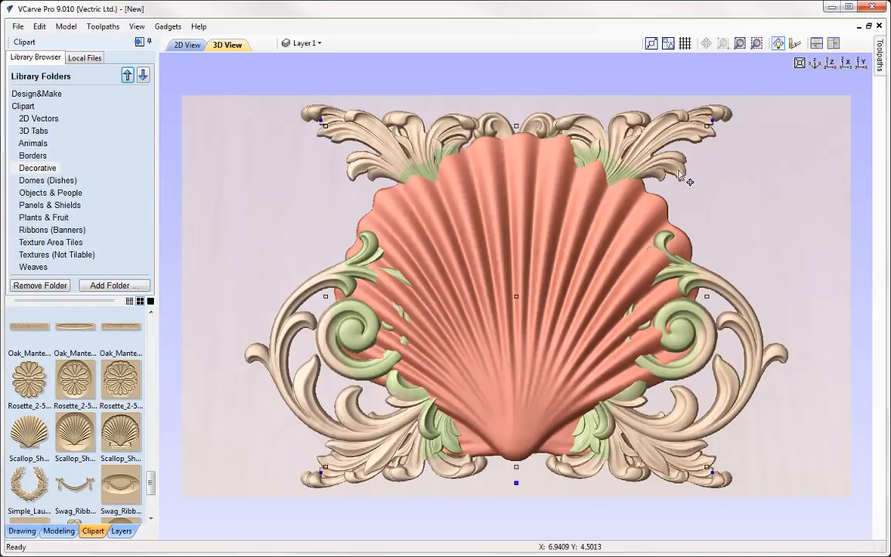
# Turn the scallop shell upside down, shrink it to about 1.55 by 1.39 inches and centre it near the job's lower edge
pyautogui.moveTo(707, 124); pyautogui.dragTo(552, 224)
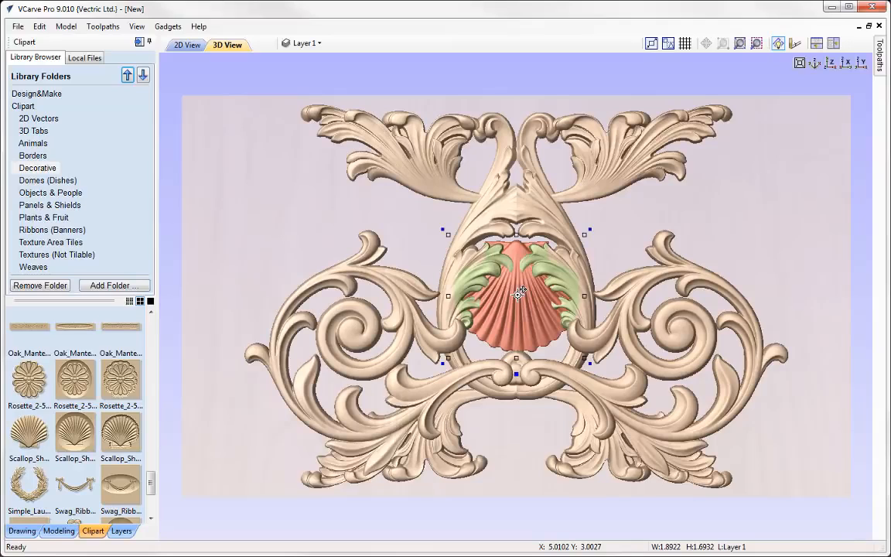
pyautogui.moveTo(518, 292); pyautogui.dragTo(516, 431)
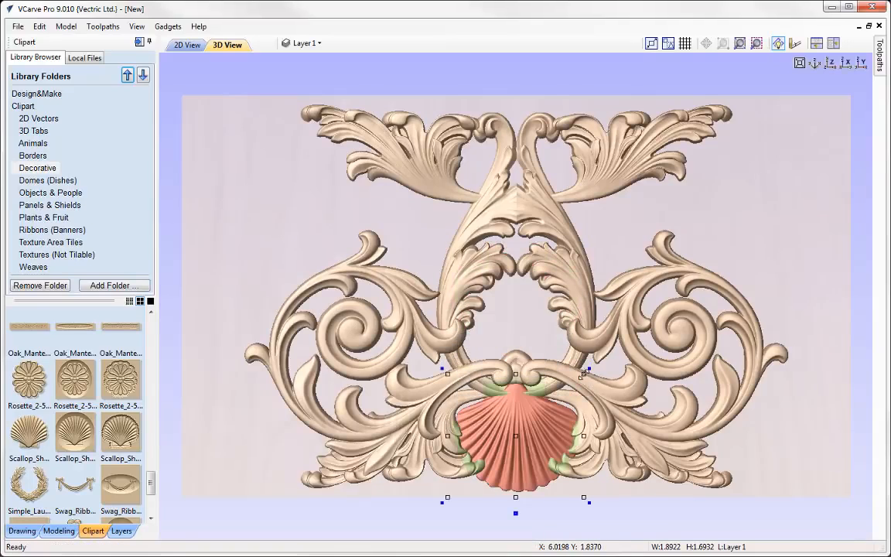
pyautogui.moveTo(583, 374); pyautogui.dragTo(572, 384)
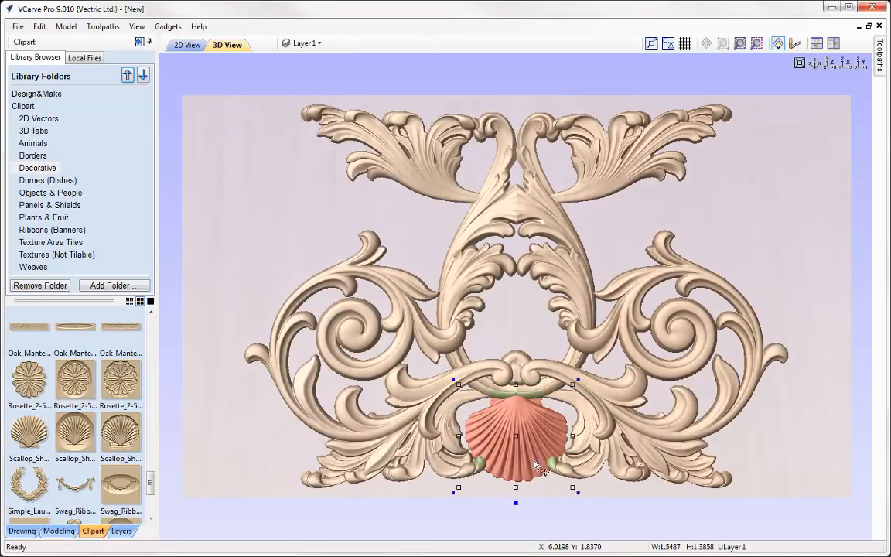
# Set the scallop shell's base height to 0.1 inches so it rises above the surrounding flourishes
pyautogui.click(515, 502)
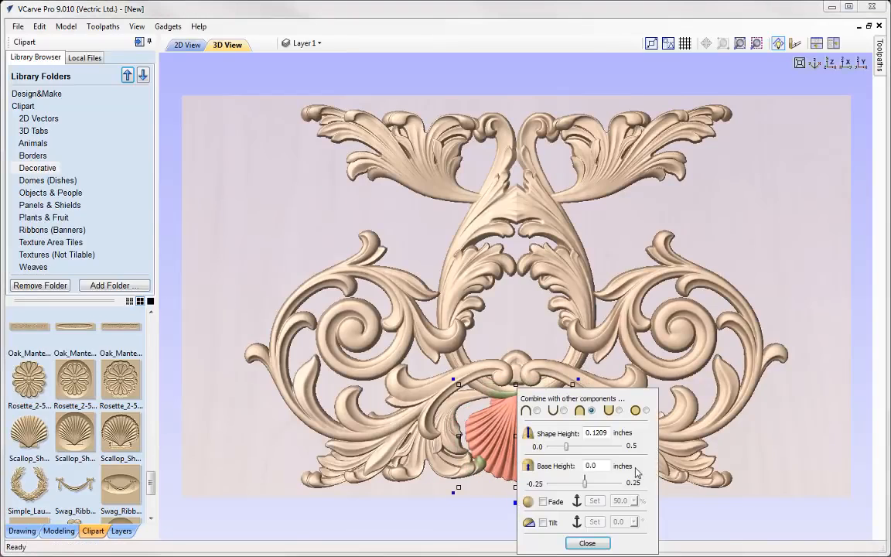
pyautogui.moveTo(594, 464); pyautogui.dragTo(604, 464)
pyautogui.moveTo(641, 399); pyautogui.dragTo(778, 253)
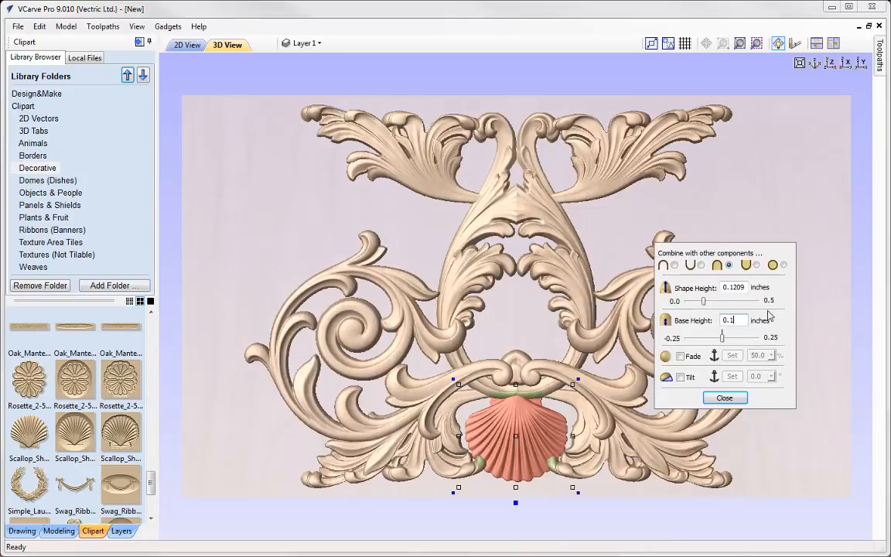
pyautogui.press('space')
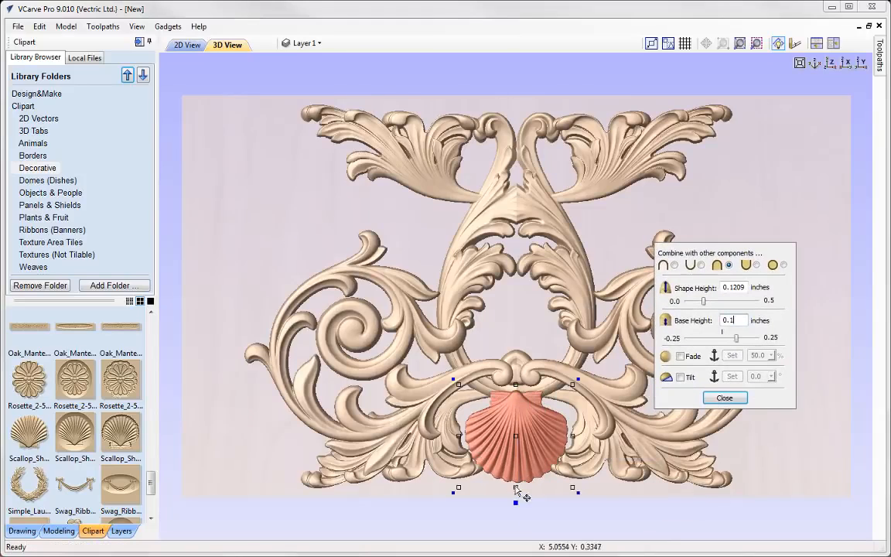
pyautogui.click(481, 495)
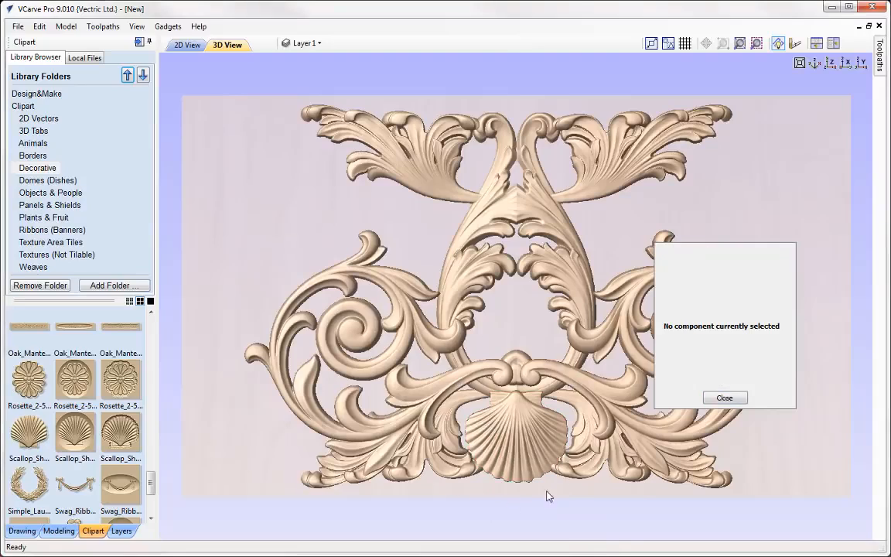
pyautogui.click(720, 398)
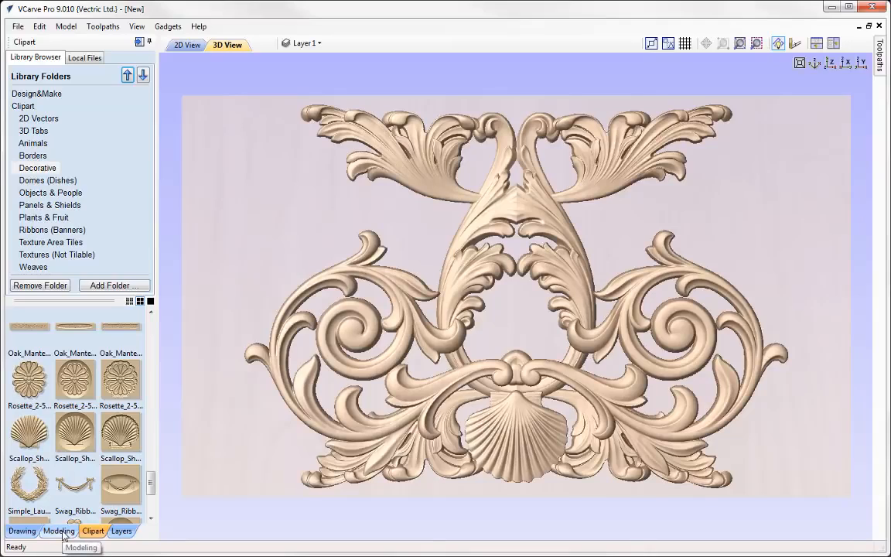
# Show the 2D and 3D views together and set the material setup's gap above the model to about 0.09 inches
pyautogui.click(816, 43)
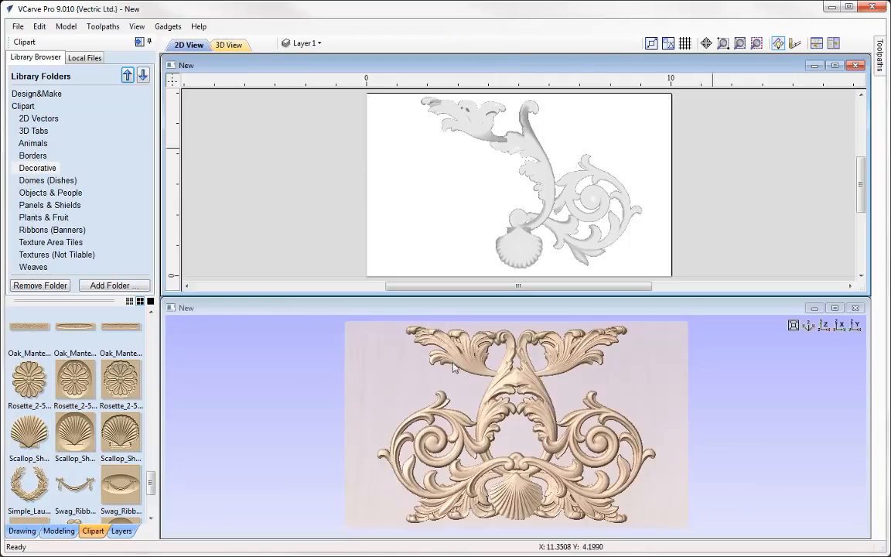
pyautogui.click(140, 42)
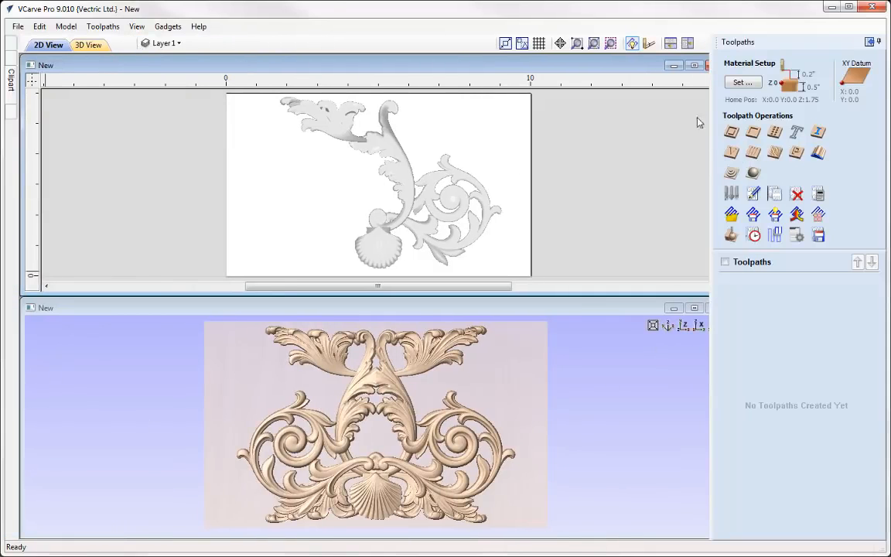
pyautogui.click(741, 83)
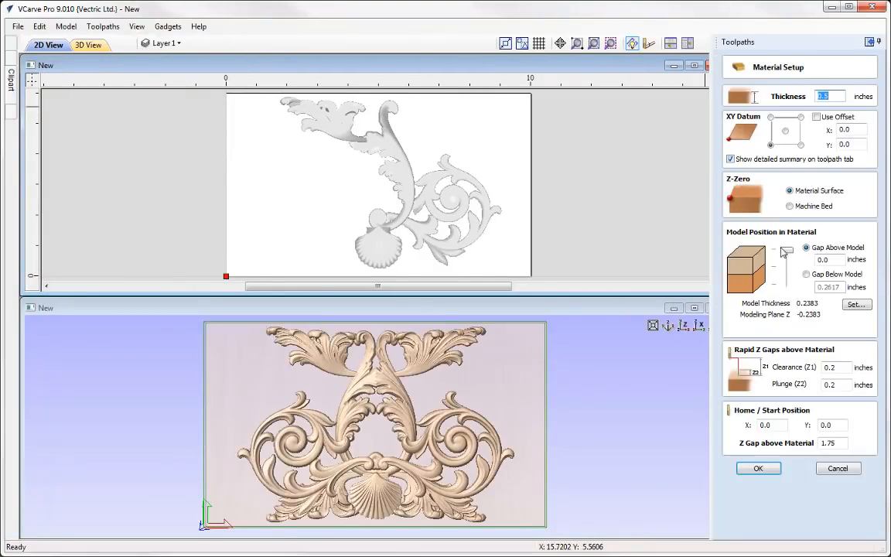
pyautogui.moveTo(784, 253); pyautogui.dragTo(785, 262)
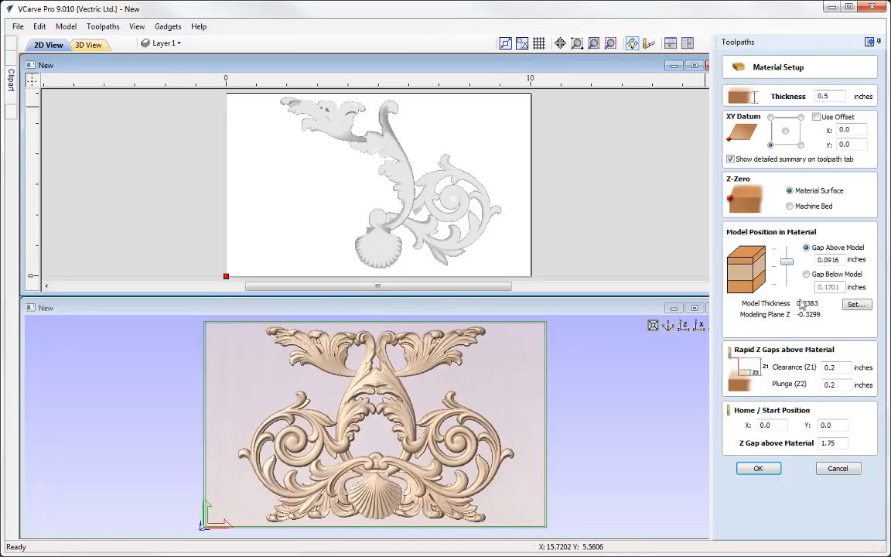
pyautogui.click(758, 468)
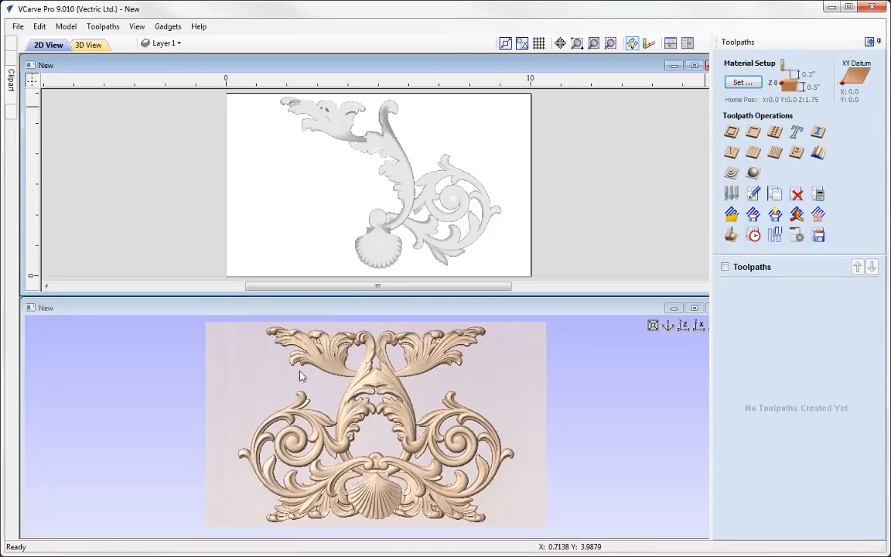
# Calculate and preview a 3D finish toolpath with the 0.125 inch ball nose, model boundary, 0.125 inch boundary offset and Offset strategy
pyautogui.click(752, 172)
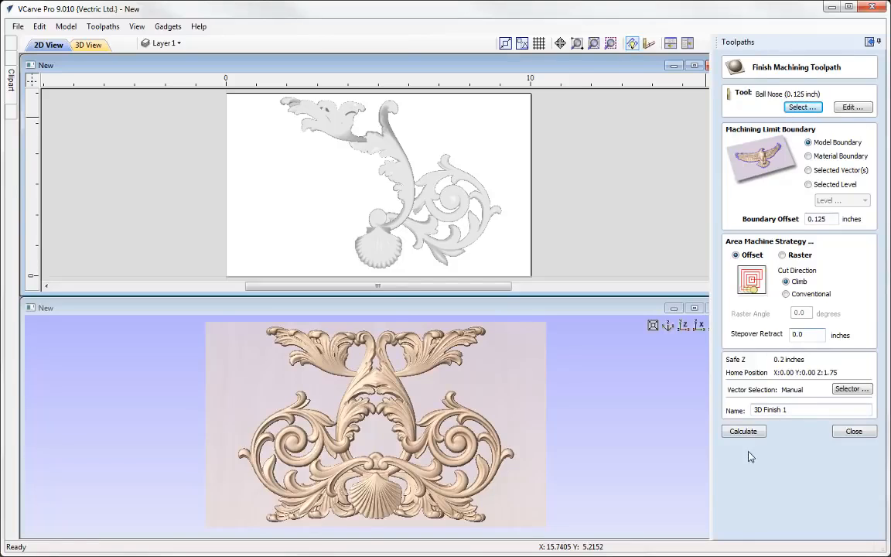
pyautogui.click(737, 432)
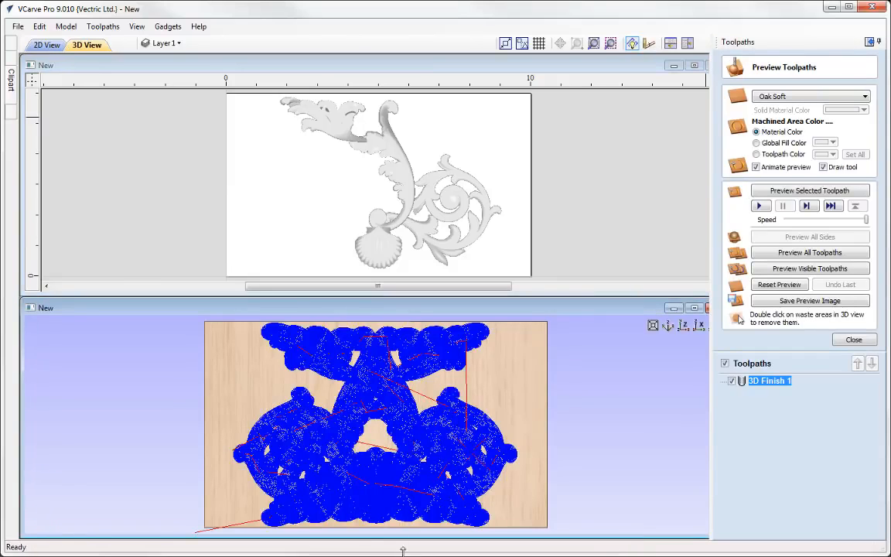
pyautogui.click(814, 192)
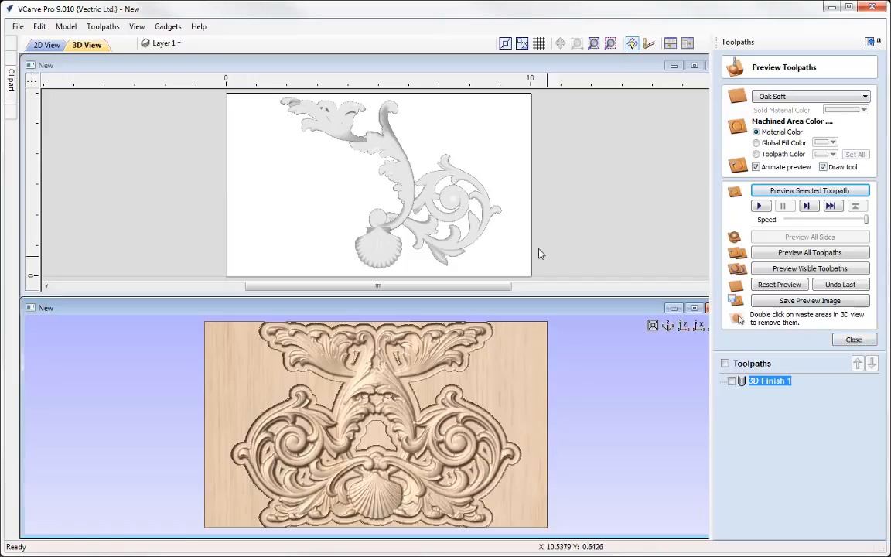
# Create boundary vectors around all the components on the three levels
pyautogui.click(869, 41)
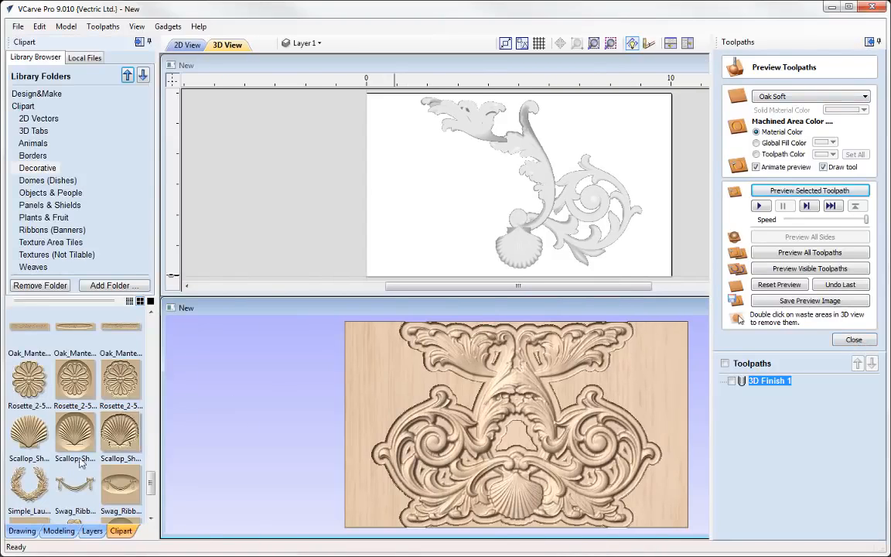
pyautogui.click(59, 531)
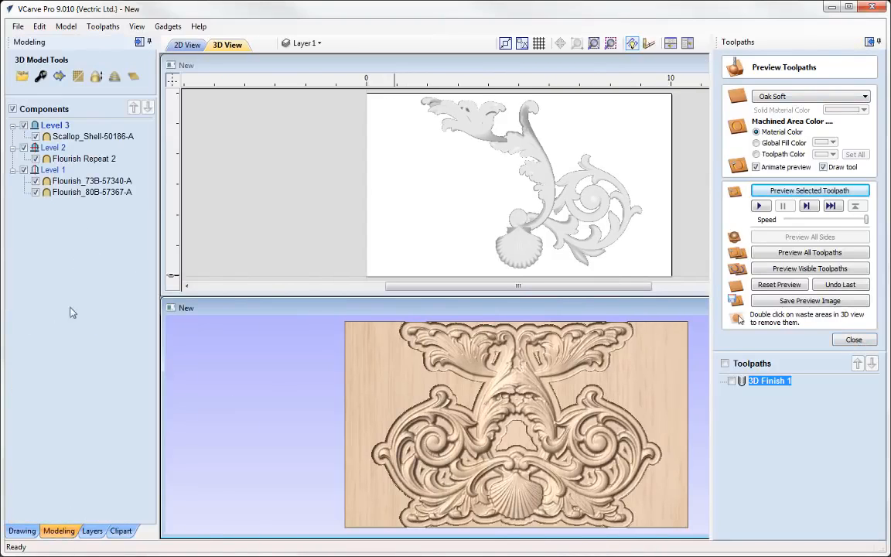
pyautogui.click(108, 138)
pyautogui.hotkey('ctrl', 'a')
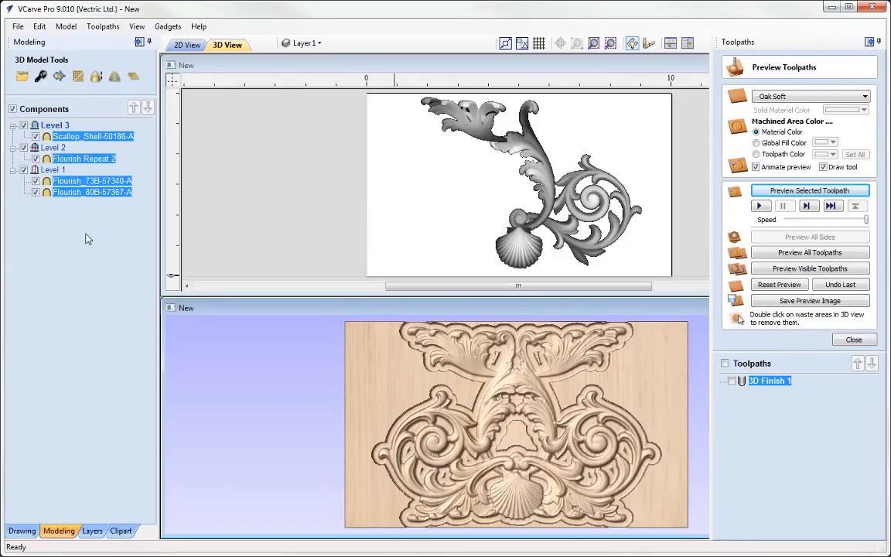
pyautogui.click(60, 78)
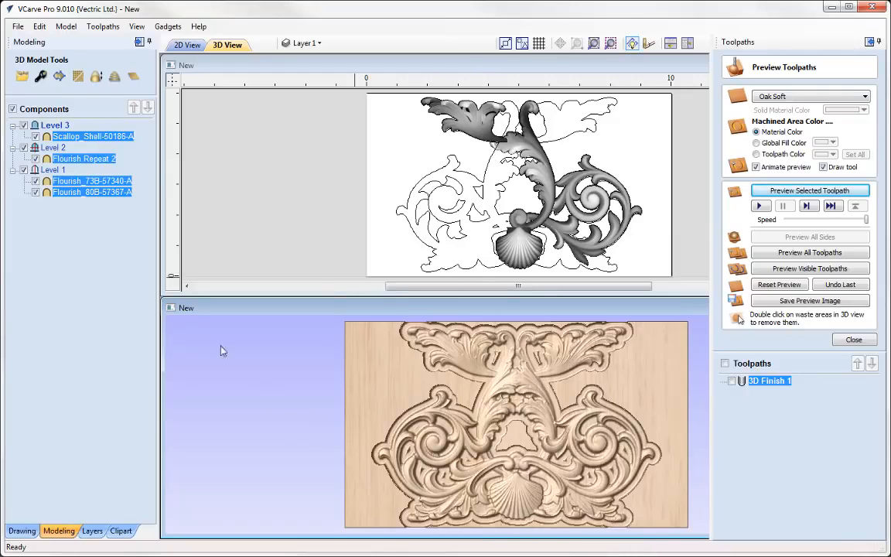
# Calculate an outside profile toolpath along the boundary vectors, 0.5 inches deep with the 0.125 inch end mill
pyautogui.click(138, 42)
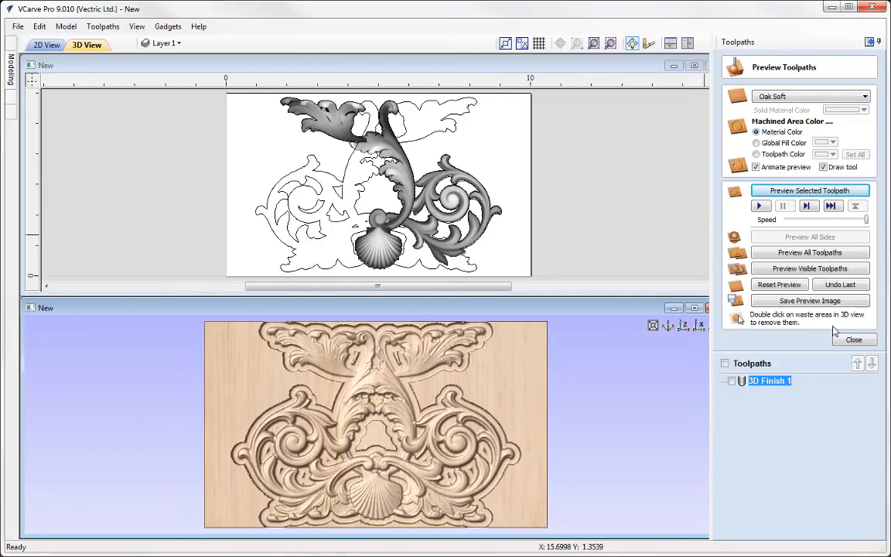
pyautogui.click(854, 340)
pyautogui.click(470, 105)
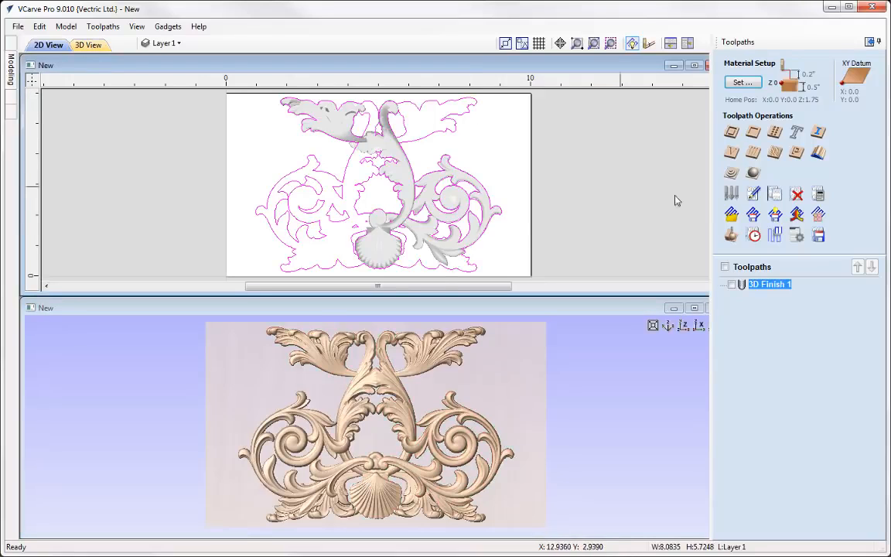
pyautogui.click(731, 131)
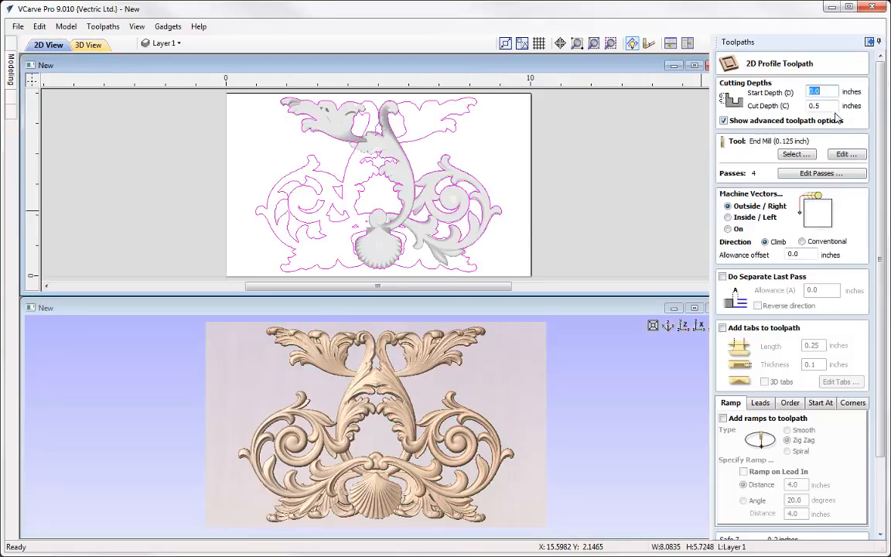
pyautogui.press('Tab')
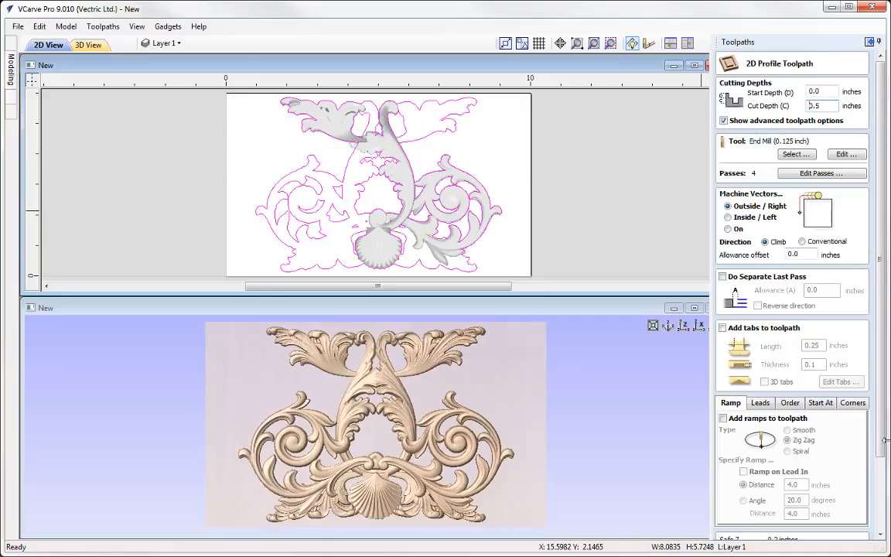
pyautogui.scroll(-5, 789, 309)
pyautogui.click(735, 533)
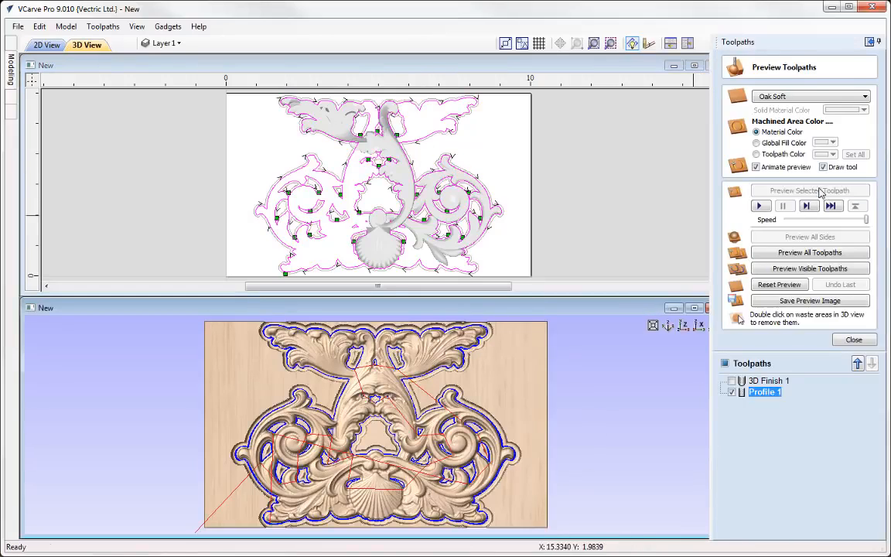
# Preview the cut-out profile toolpath and examine the carved result in a maximized 3D view
pyautogui.click(821, 193)
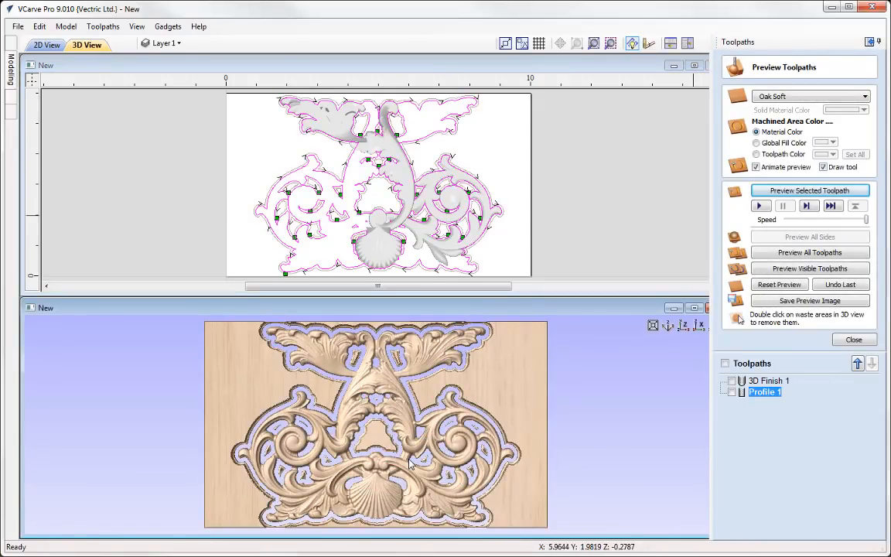
pyautogui.click(695, 308)
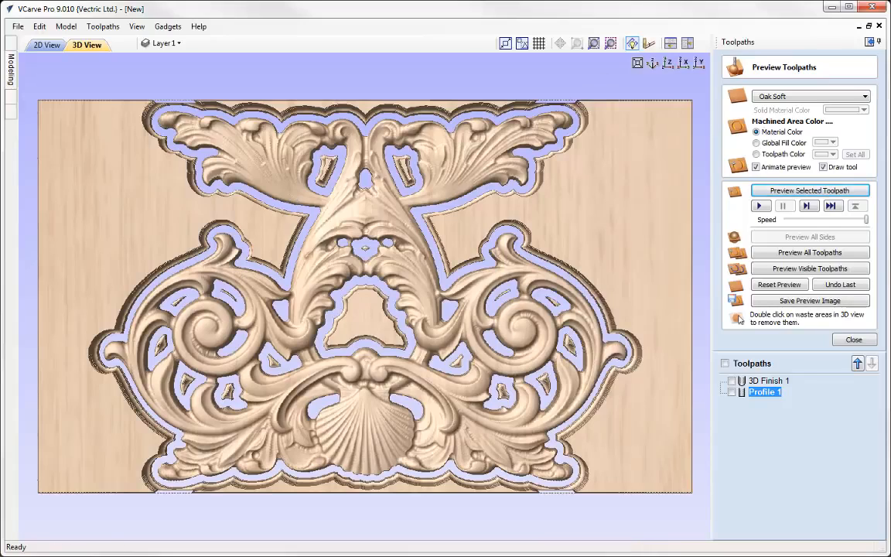
pyautogui.click(48, 44)
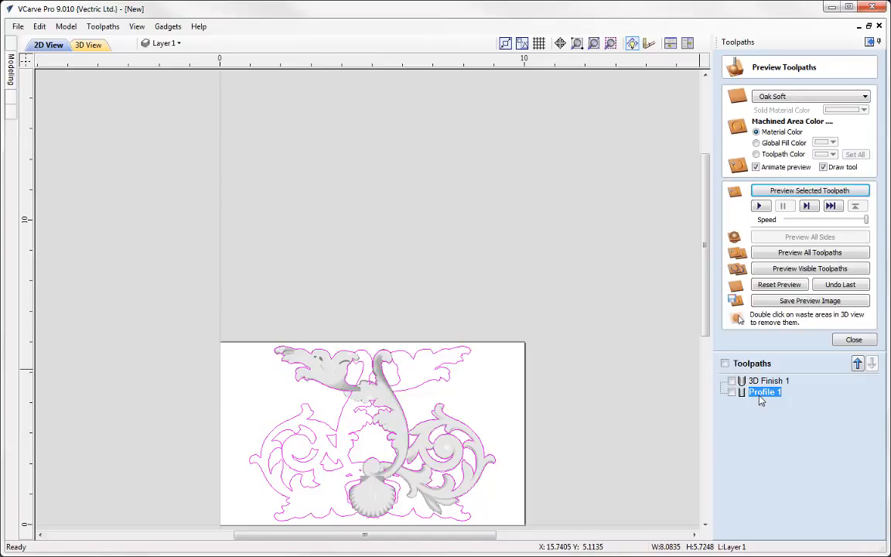
pyautogui.moveTo(761, 400)
pyautogui.moveTo(763, 376)
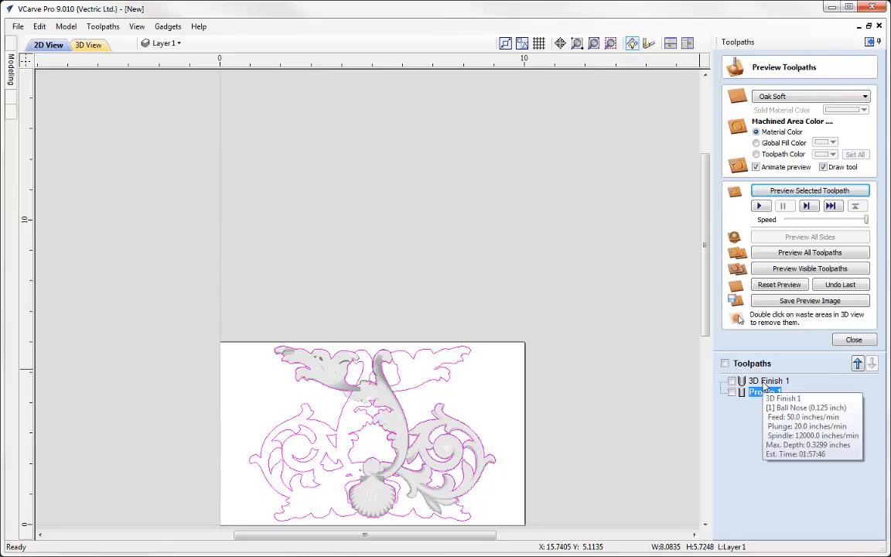
pyautogui.click(85, 45)
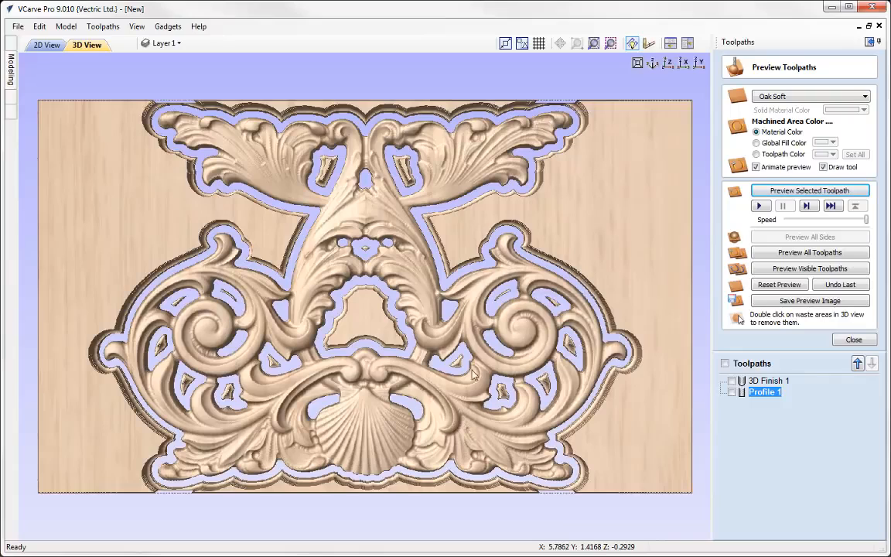
pyautogui.click(854, 339)
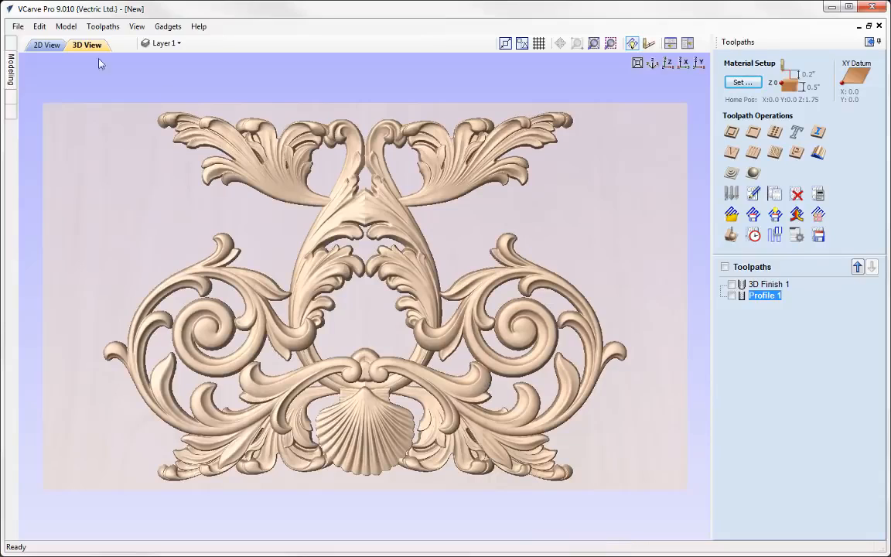
# Save the project as Applique in the Mirror Mode folder
pyautogui.click(18, 27)
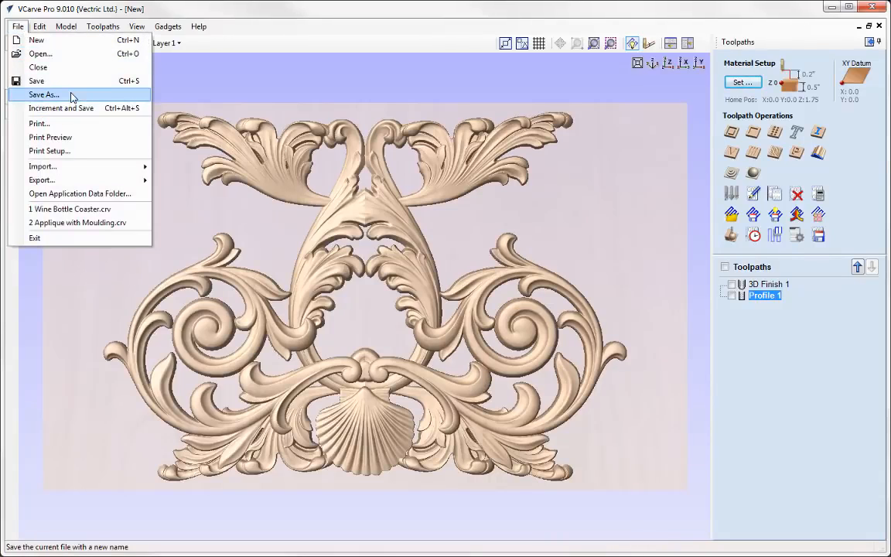
pyautogui.click(44, 94)
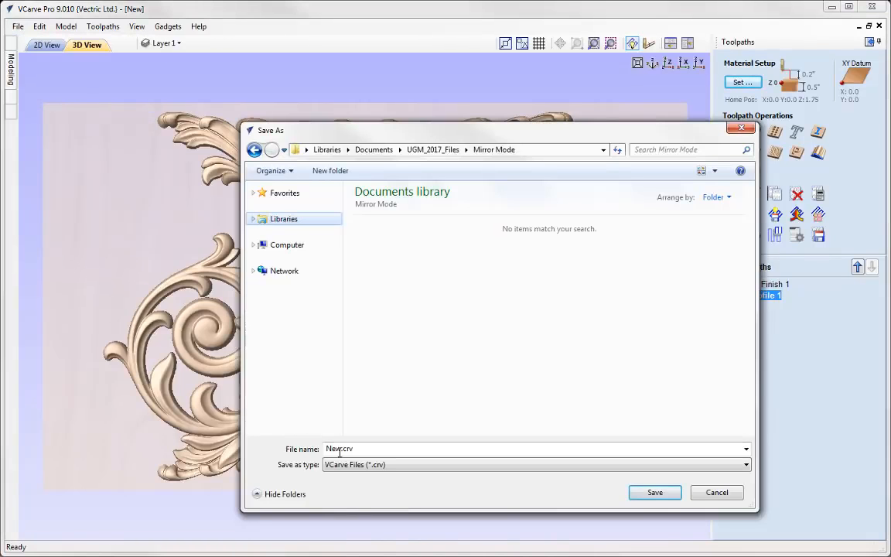
pyautogui.write('Applique')
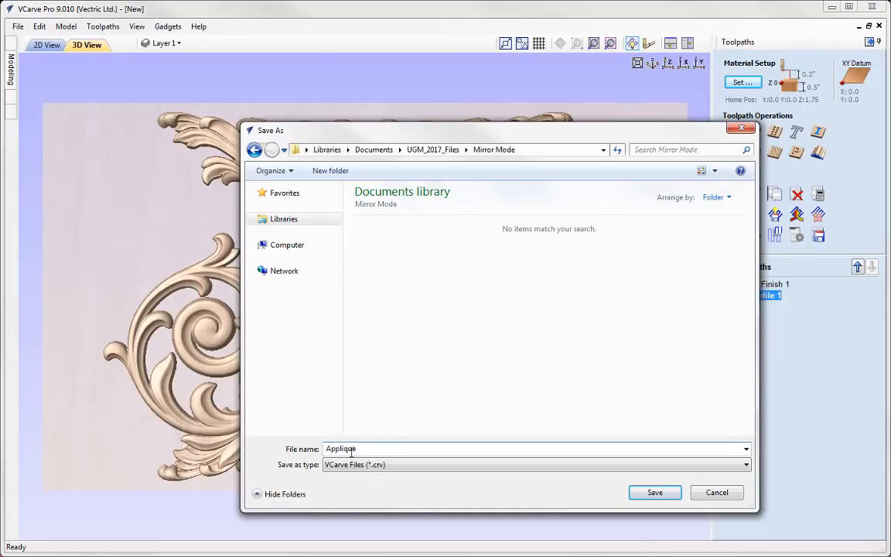
pyautogui.click(672, 494)
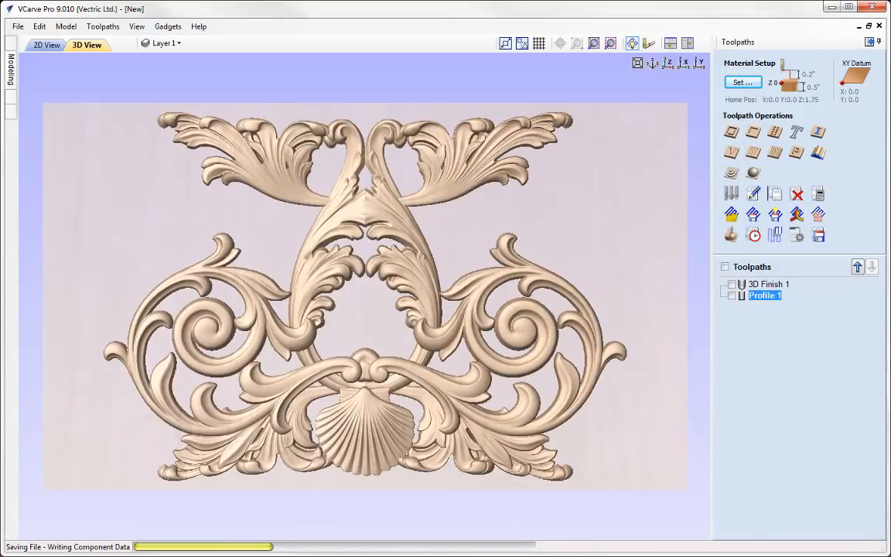
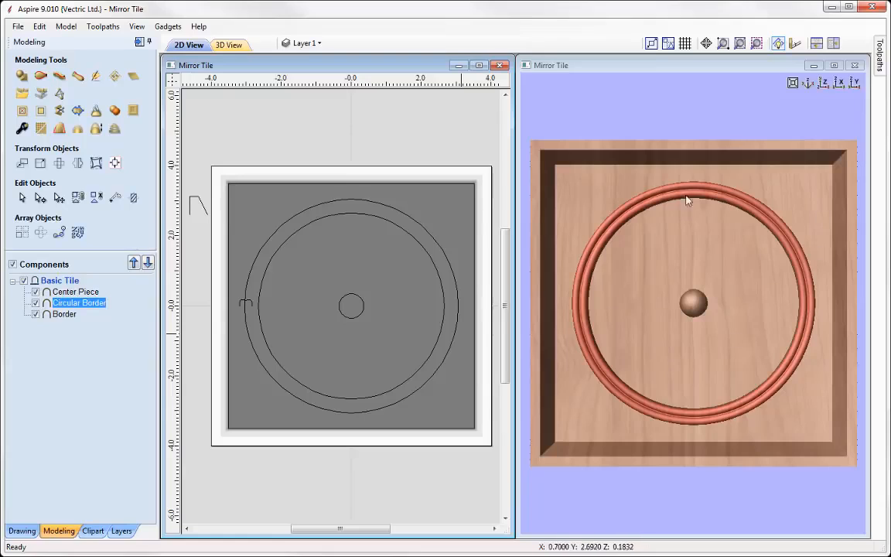
# In the Mirror Tile file in Aspire, insert a new level above Basic Tile and name it Inner Circle
pyautogui.click(75, 292)
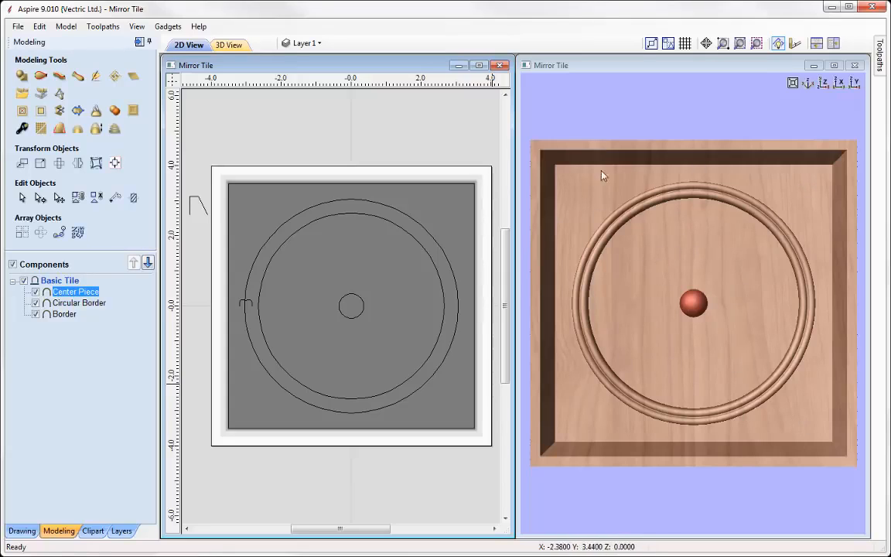
pyautogui.click(12, 282)
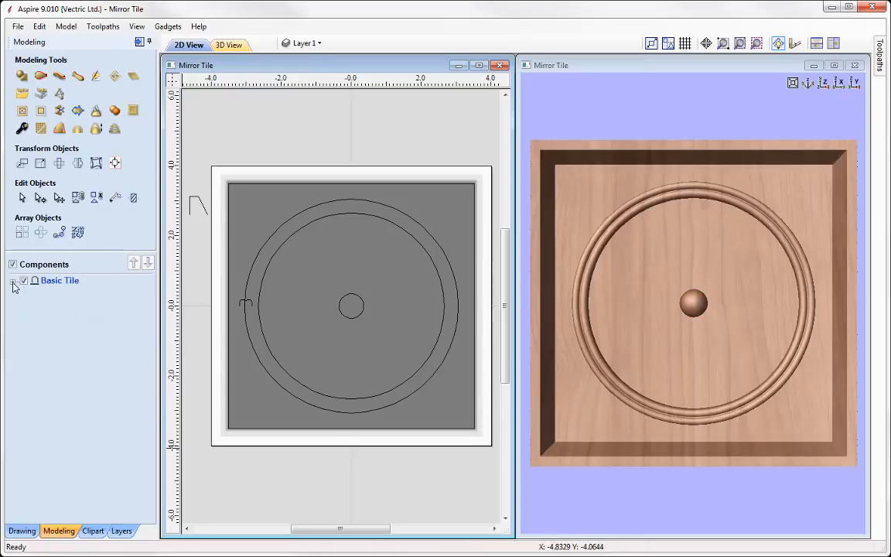
pyautogui.rightClick(62, 286)
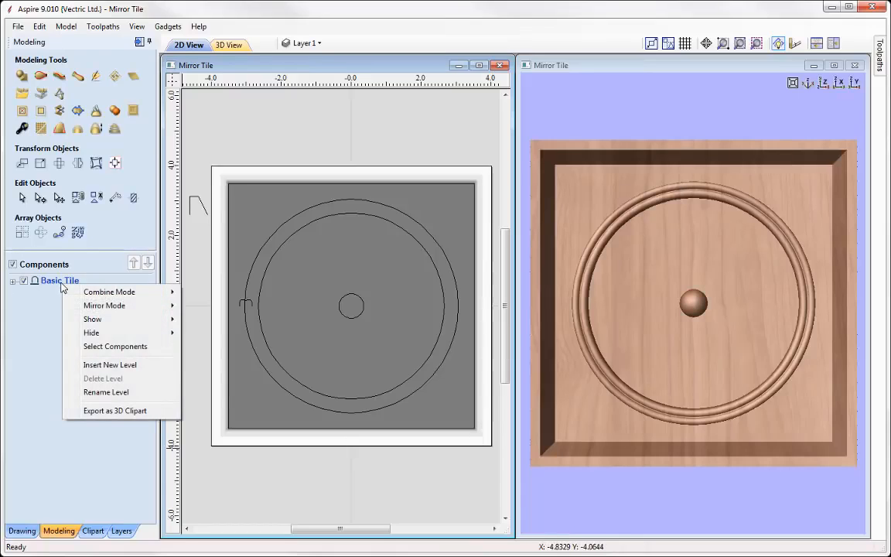
pyautogui.click(111, 365)
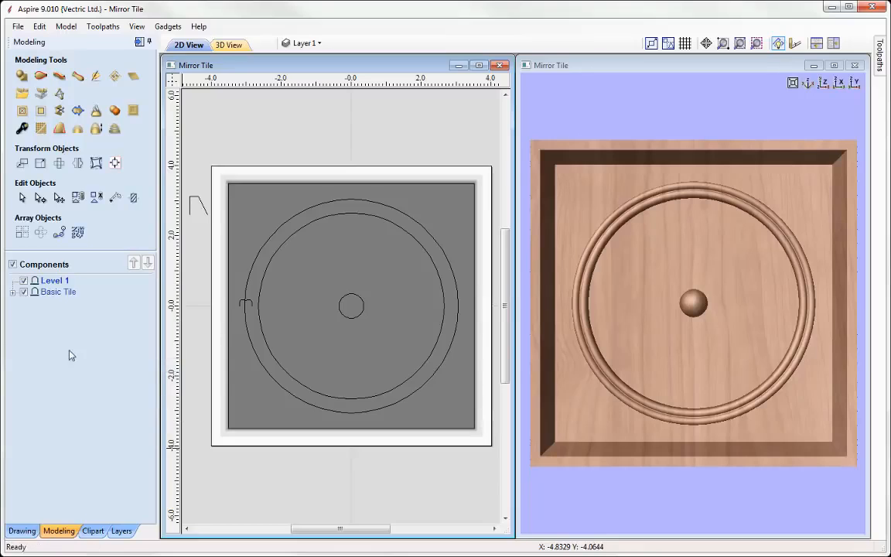
pyautogui.rightClick(56, 284)
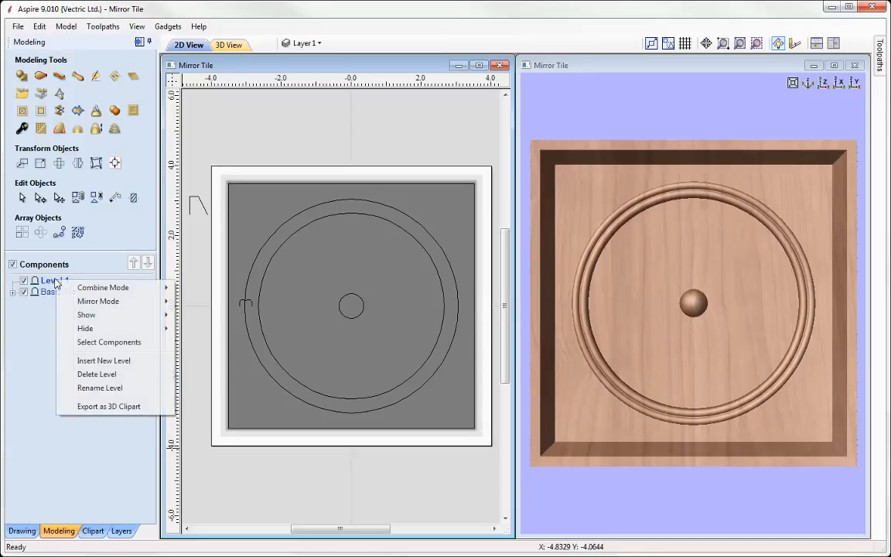
pyautogui.click(111, 388)
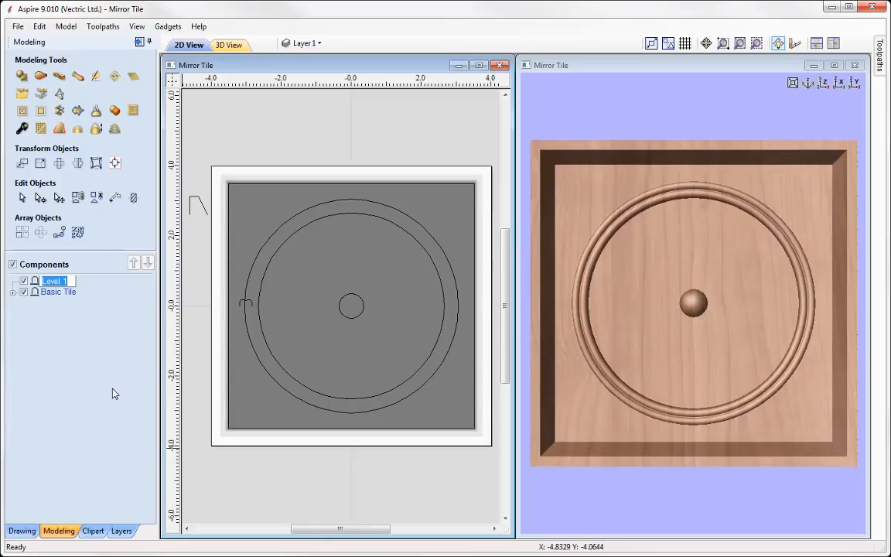
pyautogui.write('Inner Circle')
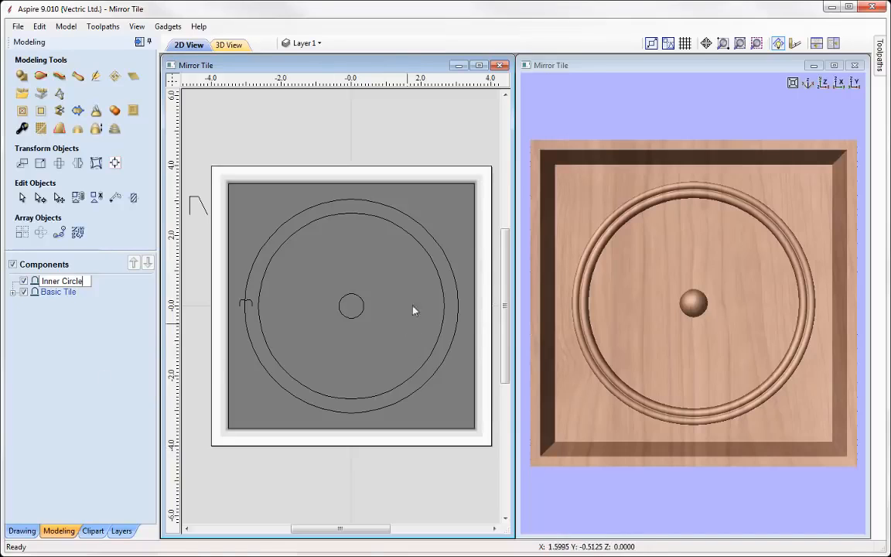
pyautogui.click(97, 327)
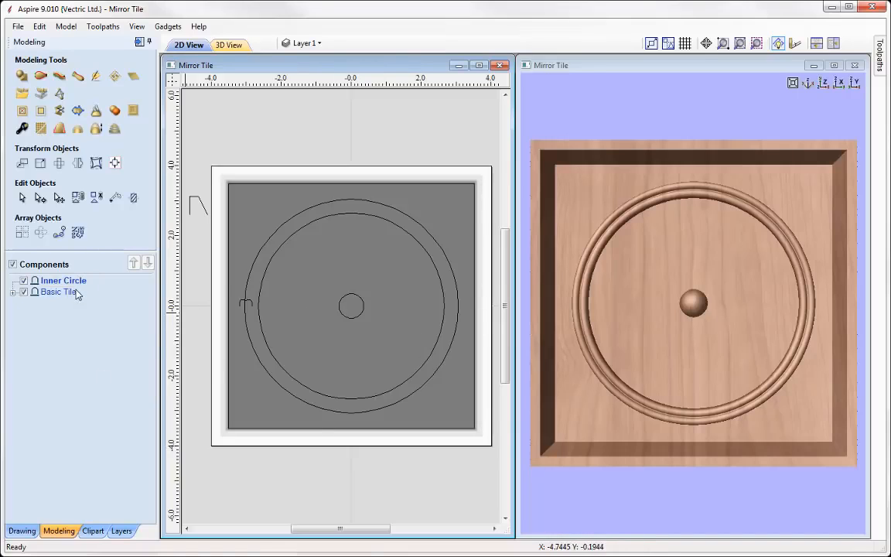
# Set the Inner Circle level's combine mode to Merge and its mirror mode to Top Left Quadrant
pyautogui.rightClick(75, 282)
pyautogui.moveTo(127, 288)
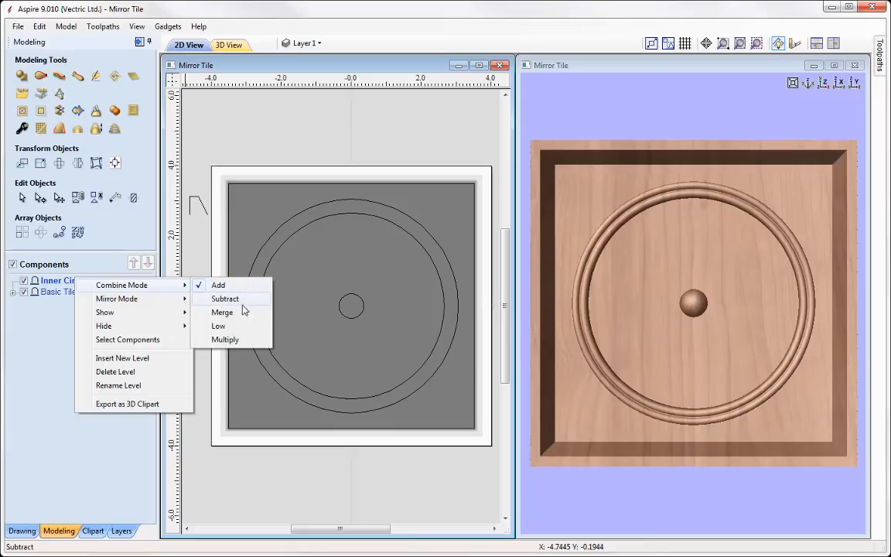
pyautogui.click(222, 319)
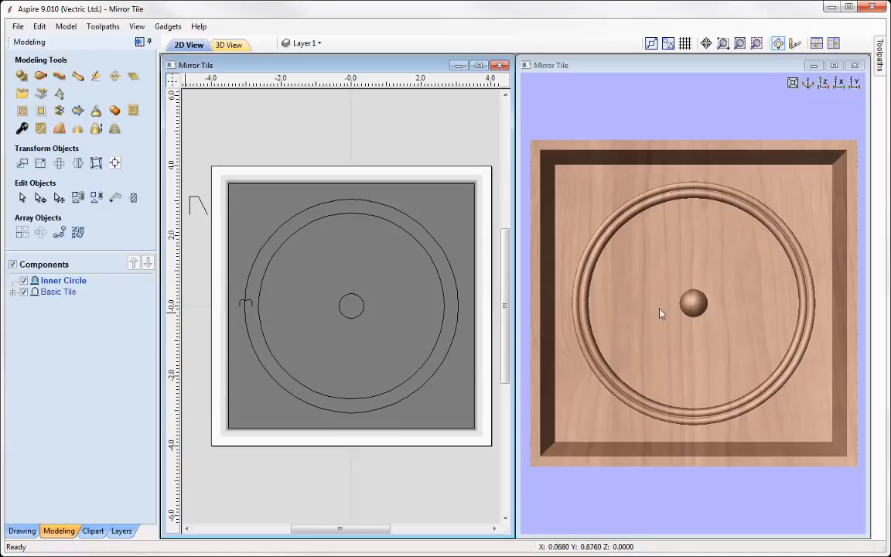
pyautogui.moveTo(69, 286)
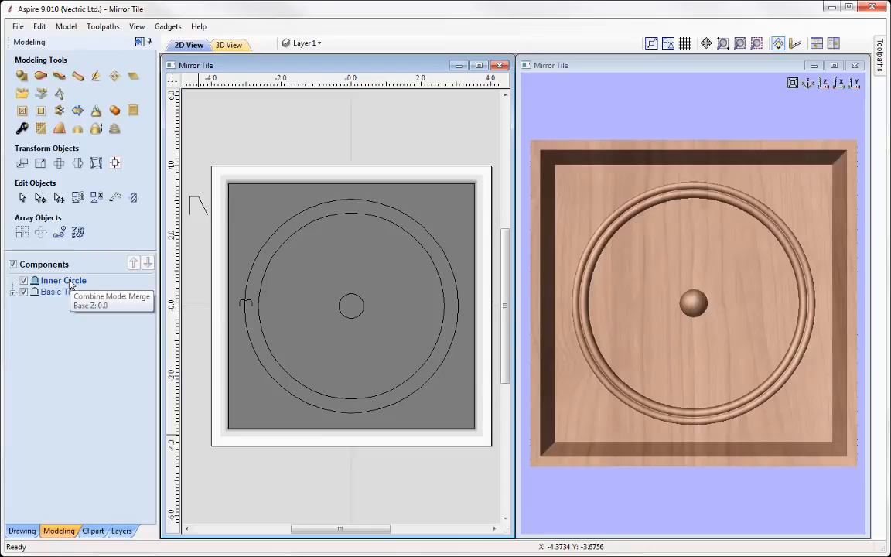
pyautogui.rightClick(69, 285)
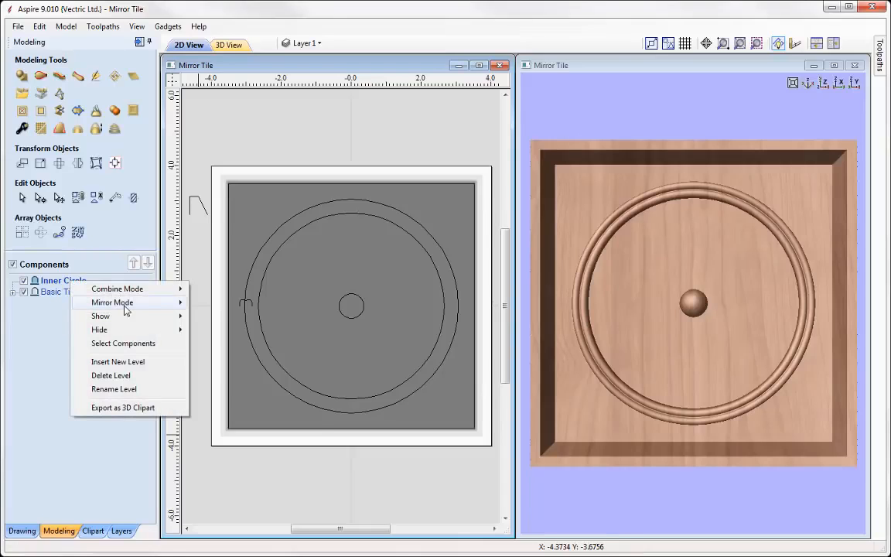
pyautogui.moveTo(145, 310)
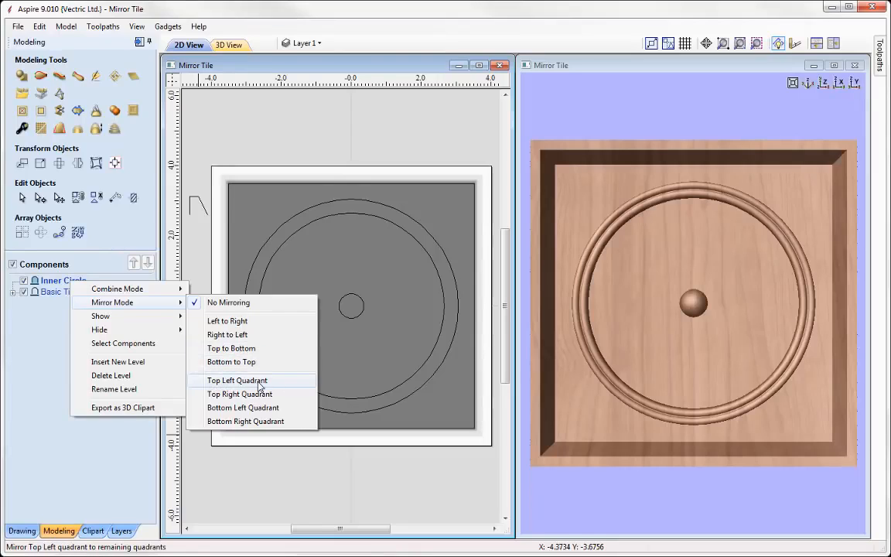
pyautogui.click(236, 381)
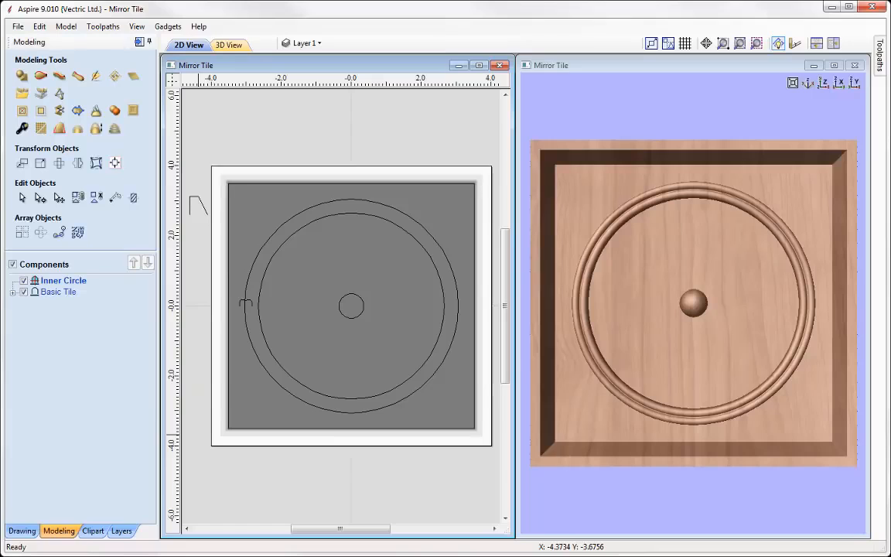
# Add the Flourish_89B-57435-A decorative clipart at the tile's center, shrink it inside the circular border and rotate it diagonally toward the top left quadrant
pyautogui.click(92, 531)
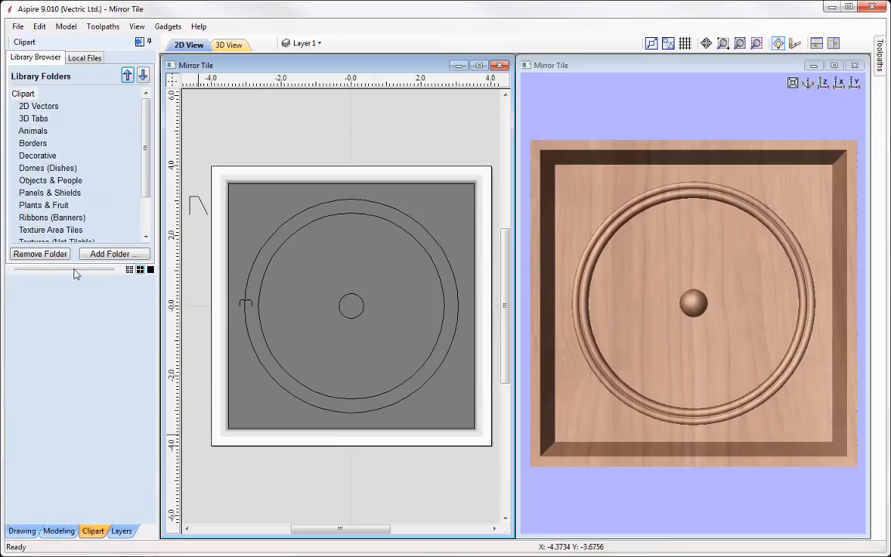
pyautogui.click(37, 154)
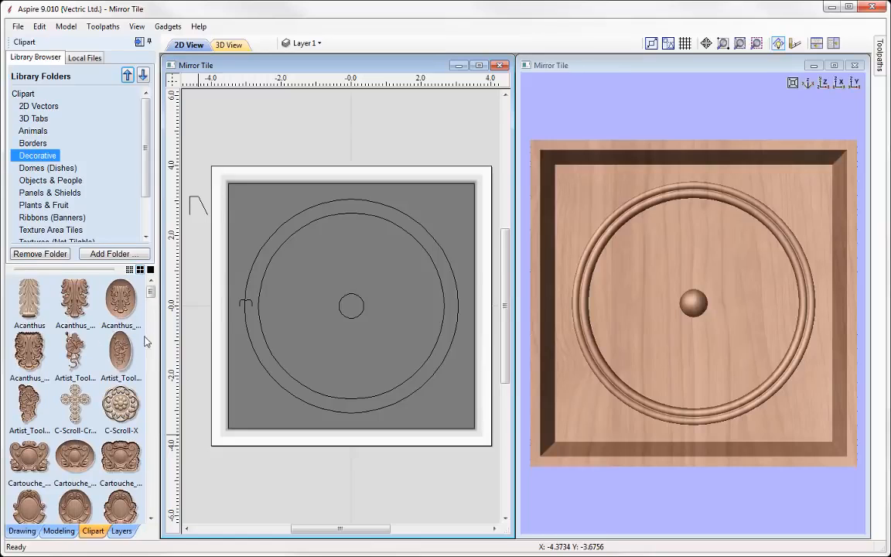
pyautogui.moveTo(152, 293); pyautogui.dragTo(152, 424)
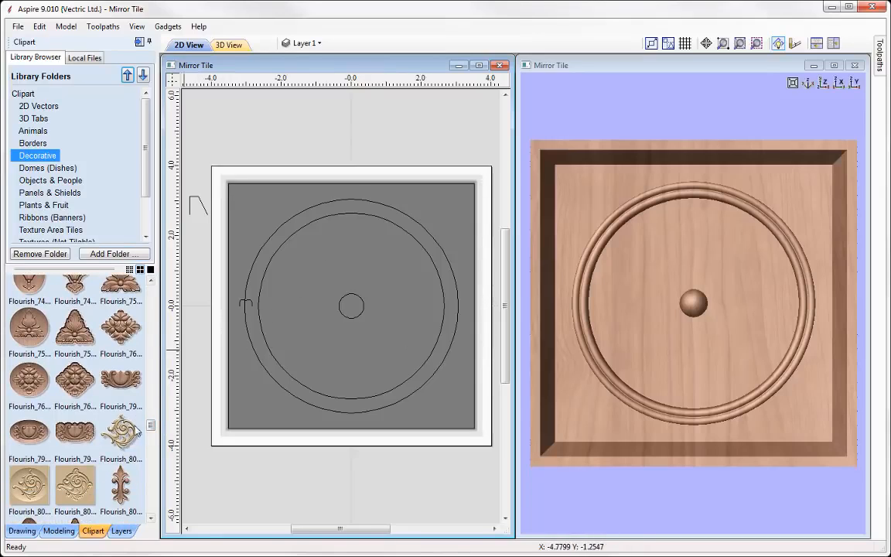
pyautogui.moveTo(151, 427); pyautogui.dragTo(151, 439)
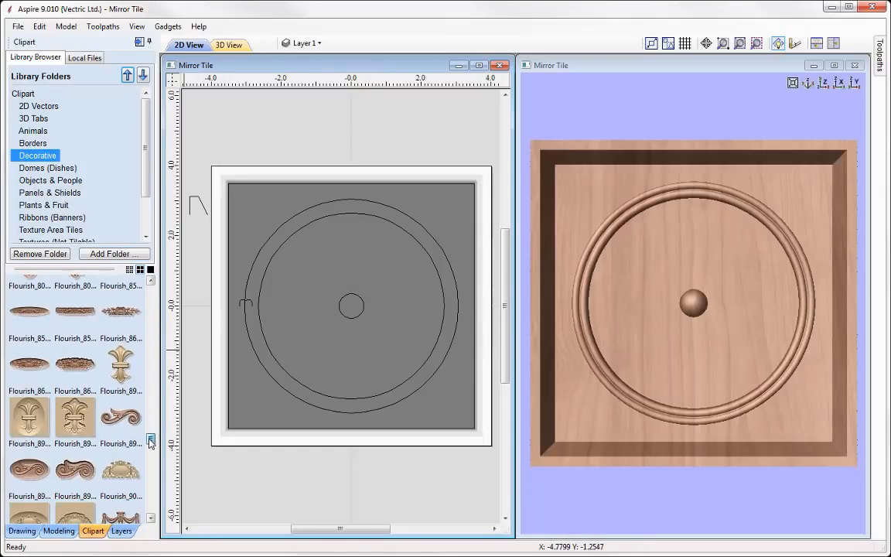
pyautogui.doubleClick(120, 367)
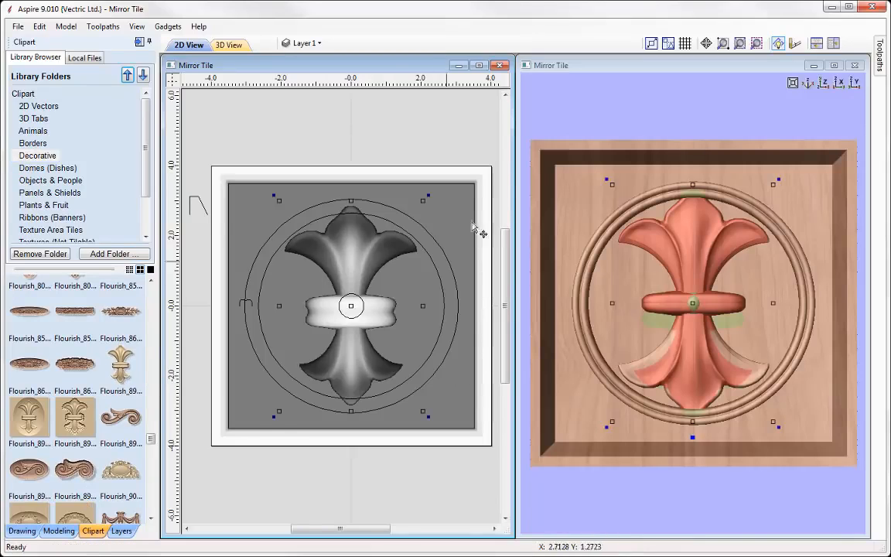
pyautogui.moveTo(423, 201); pyautogui.dragTo(286, 239)
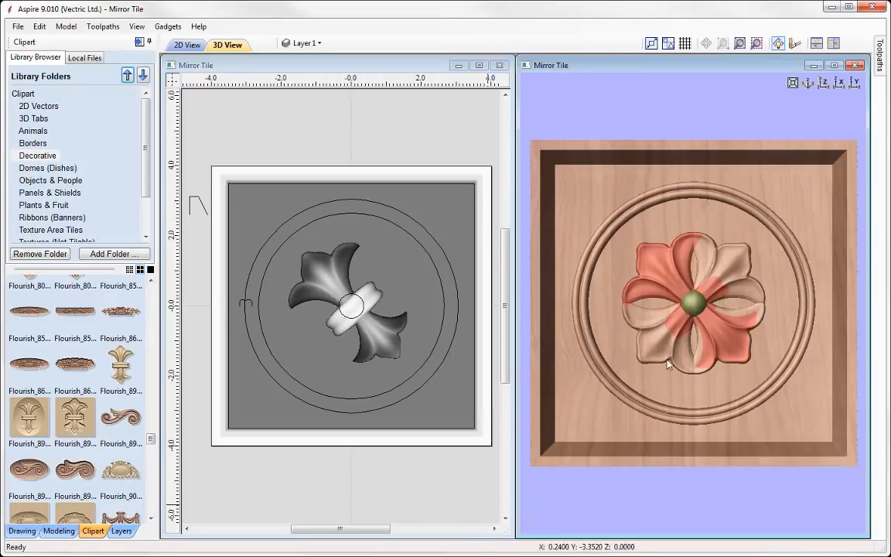
pyautogui.click(768, 268)
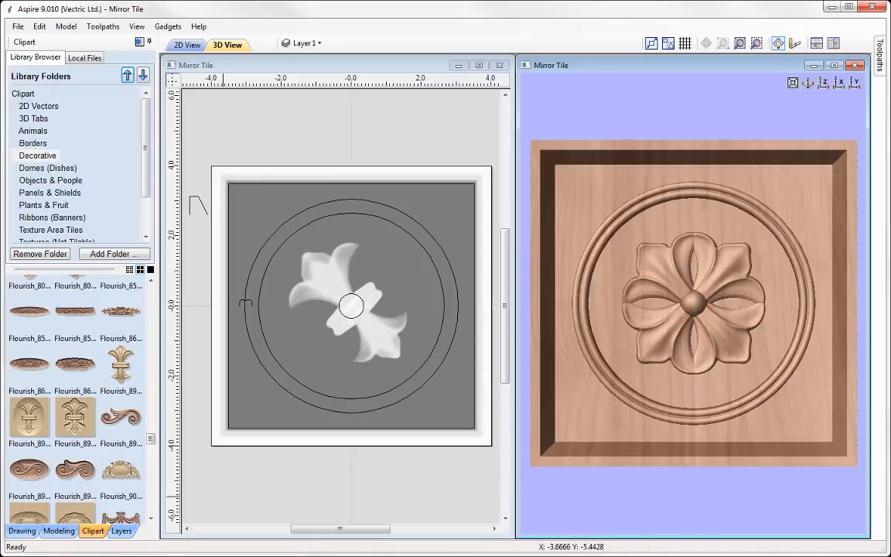
# Insert a new level above Inner Circle and name it Variants
pyautogui.click(58, 531)
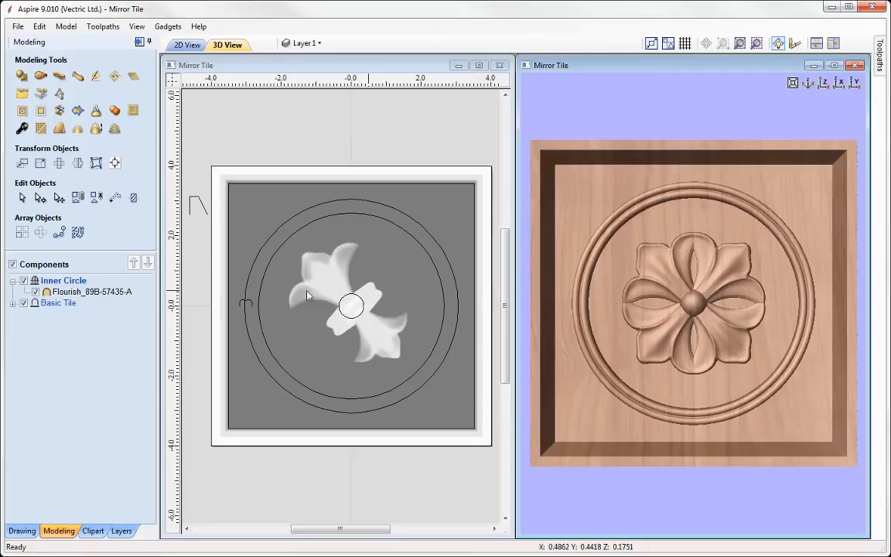
pyautogui.rightClick(62, 287)
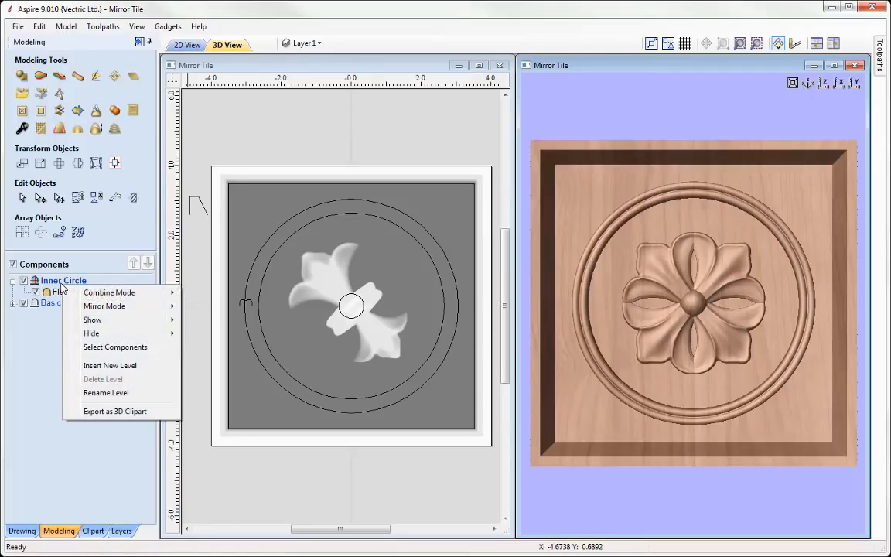
pyautogui.click(109, 365)
pyautogui.rightClick(46, 283)
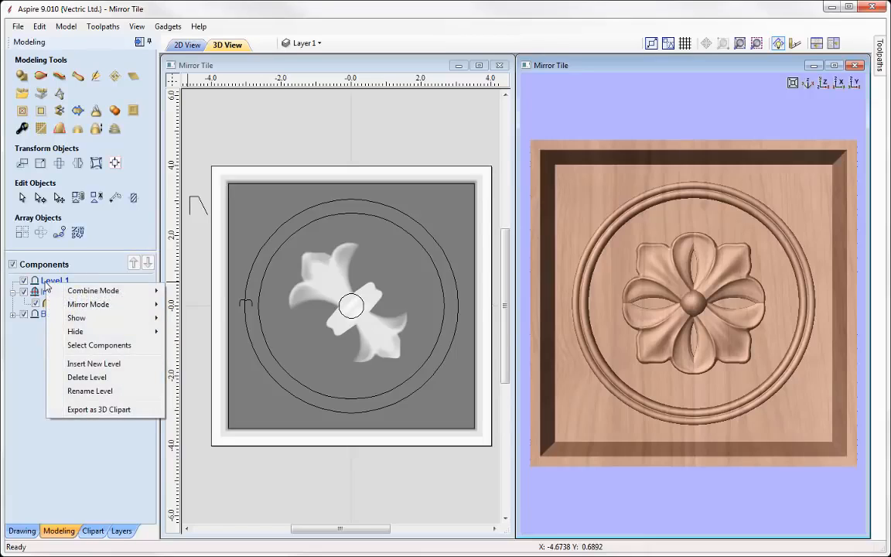
pyautogui.click(89, 391)
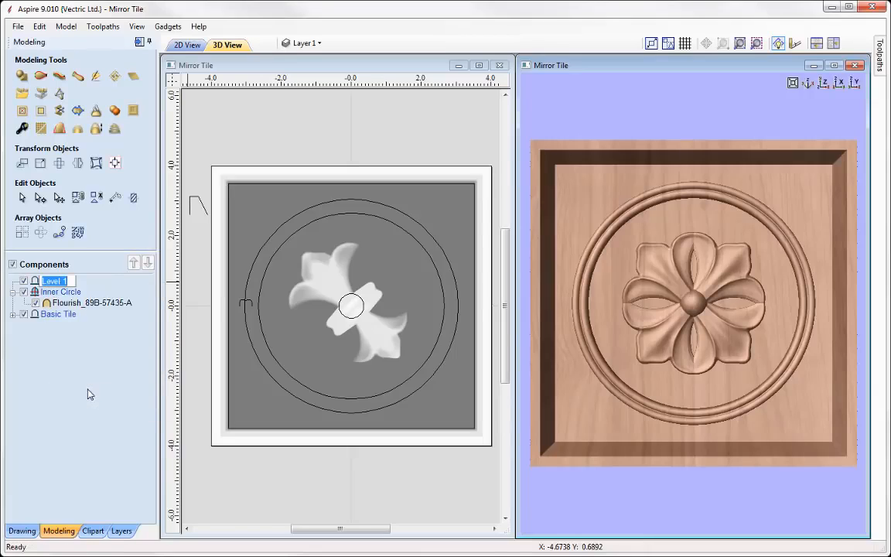
pyautogui.write('Variants')
pyautogui.press('Return')
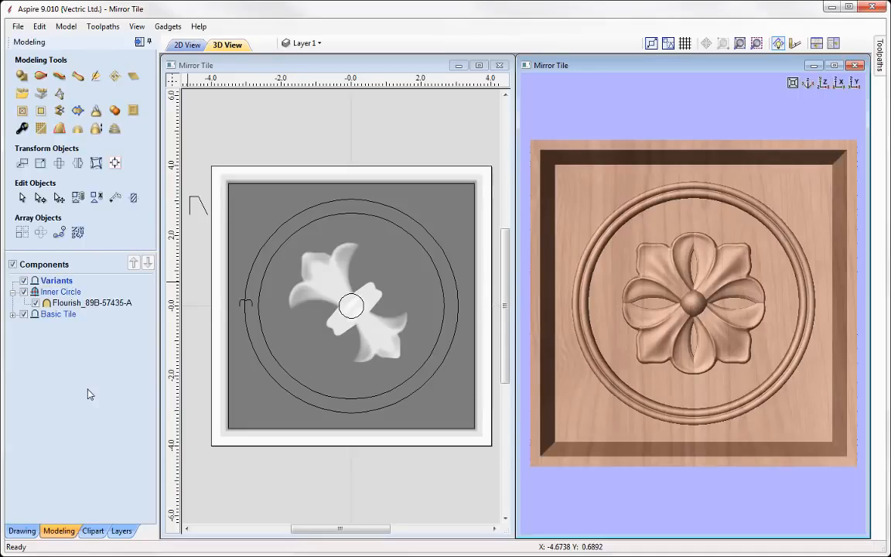
# Create a component from the visible model on the Variants level, and hide the Inner Circle and Basic Tile levels
pyautogui.click(114, 112)
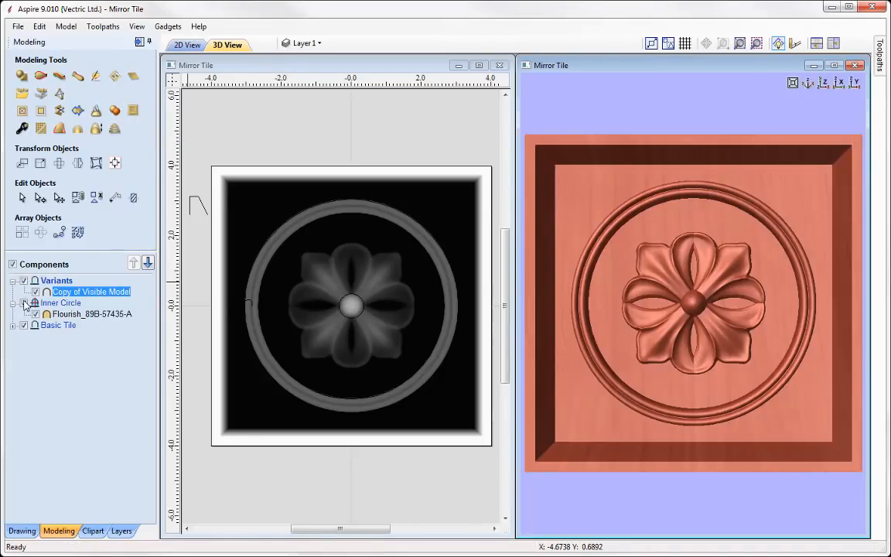
pyautogui.click(24, 302)
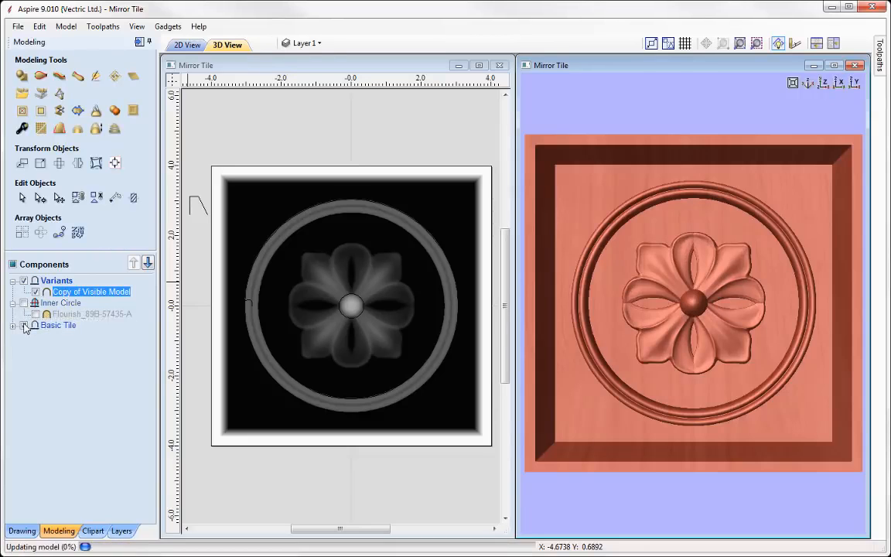
pyautogui.moveTo(719, 295); pyautogui.dragTo(670, 441)
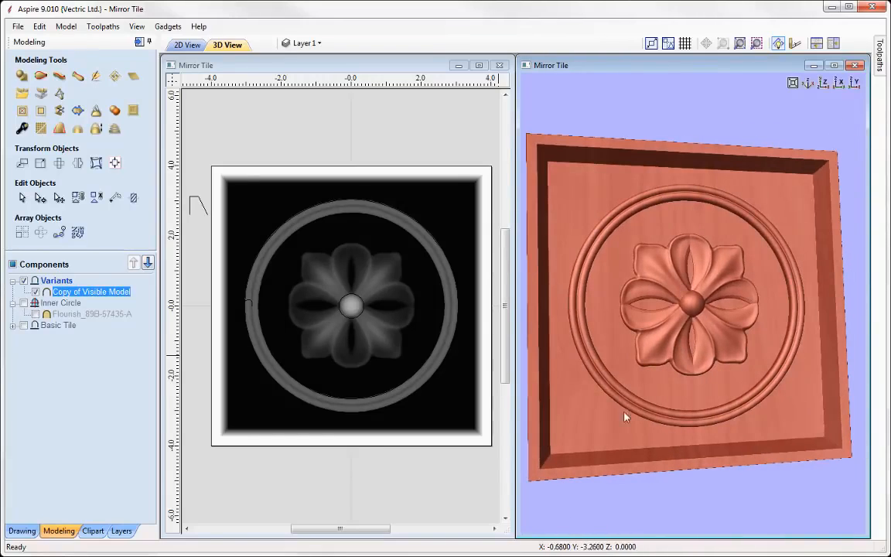
# Rename the copied model component on the Variants level as Tile 1
pyautogui.rightClick(115, 294)
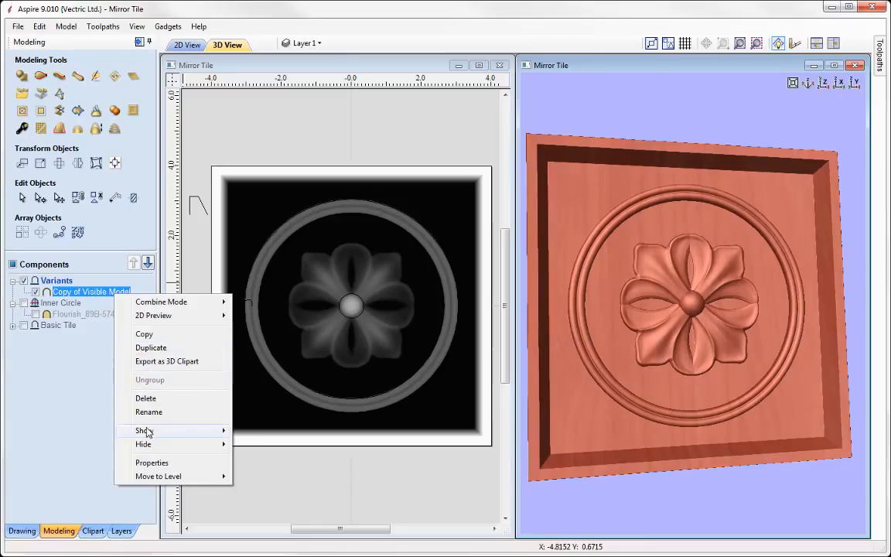
pyautogui.click(152, 414)
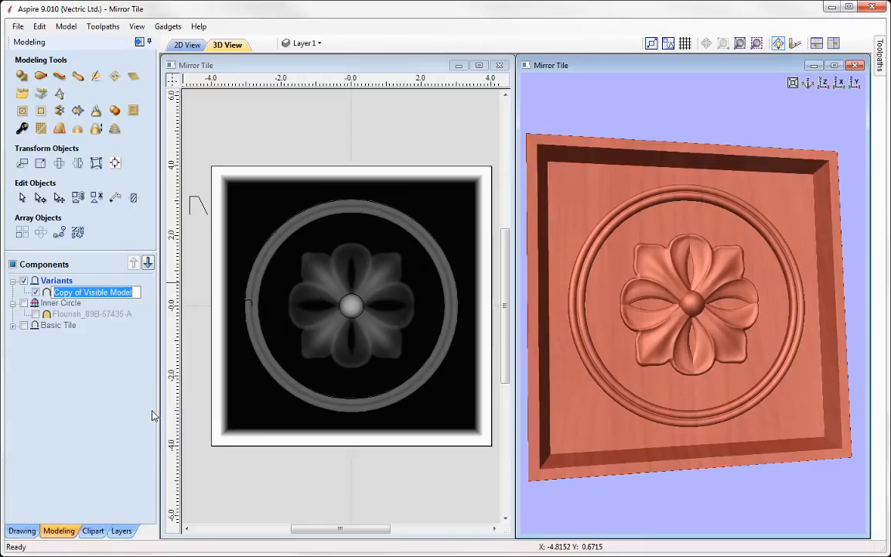
pyautogui.write('Til')
pyautogui.press('Return')
# Export the Tile 1 component as 3D clipart named Tile 1.3dClip in the Mirror Mode folder
pyautogui.rightClick(62, 296)
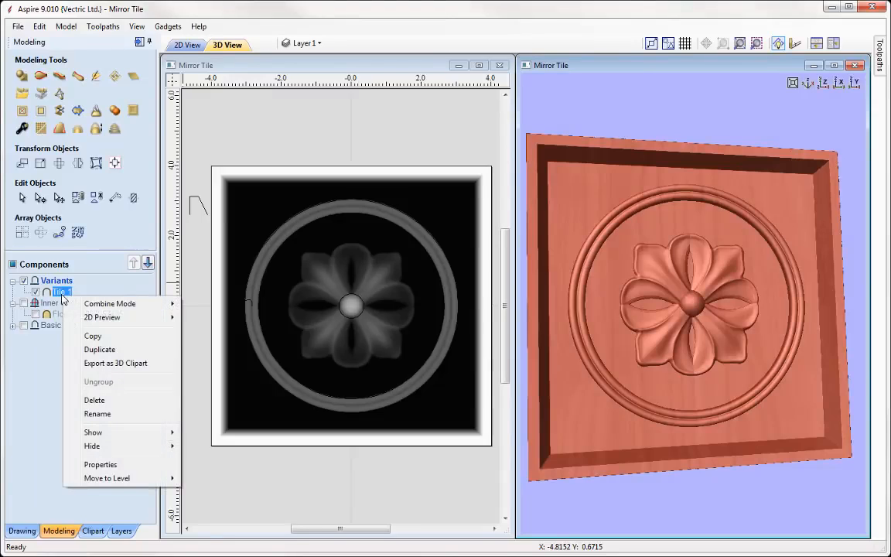
pyautogui.click(157, 368)
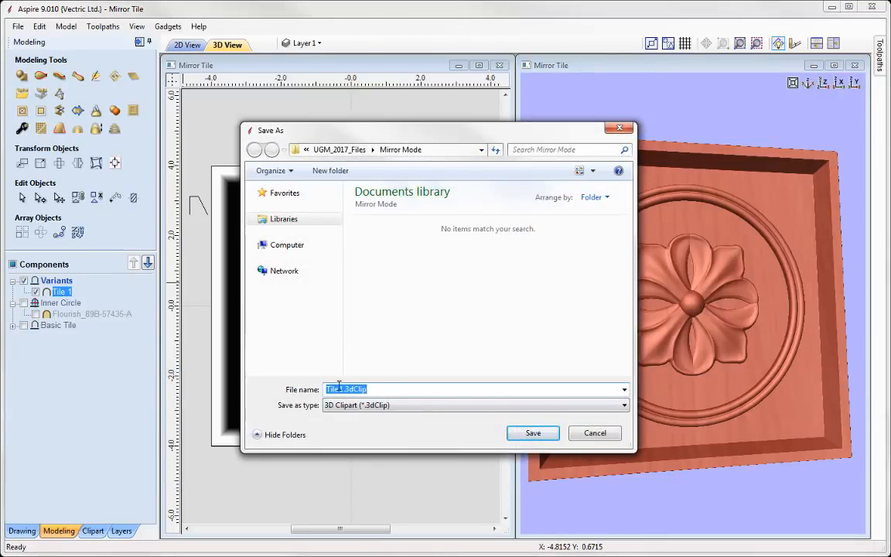
pyautogui.press('Return')
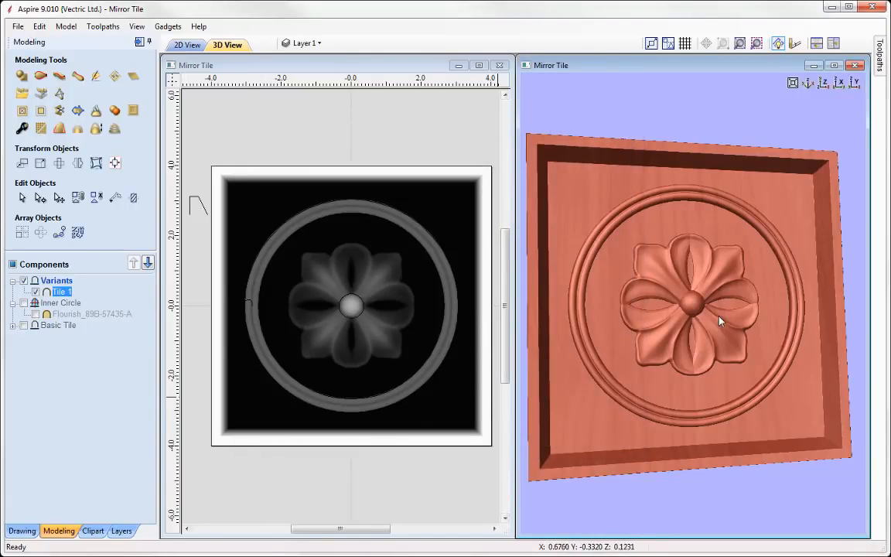
# Hide the Tile 1 component and show the Inner Circle and Basic Tile levels again
pyautogui.moveTo(764, 288); pyautogui.dragTo(696, 294)
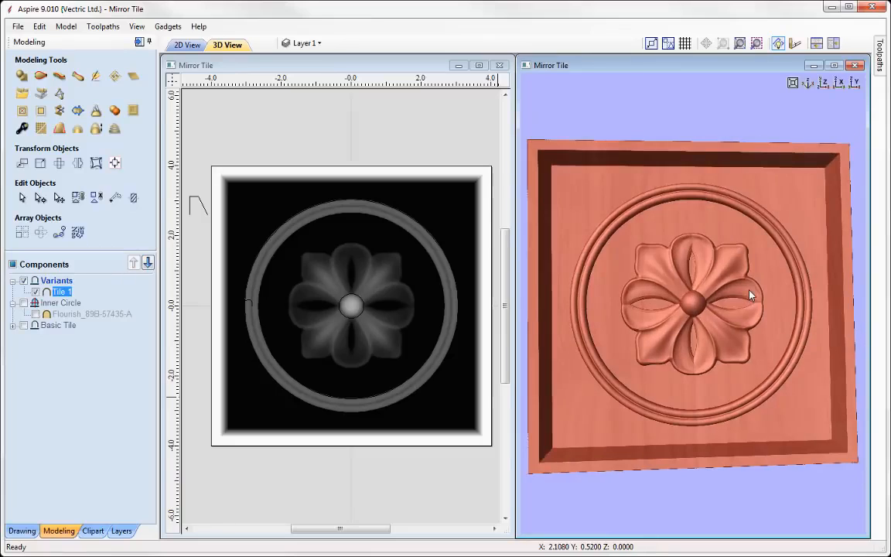
pyautogui.click(826, 83)
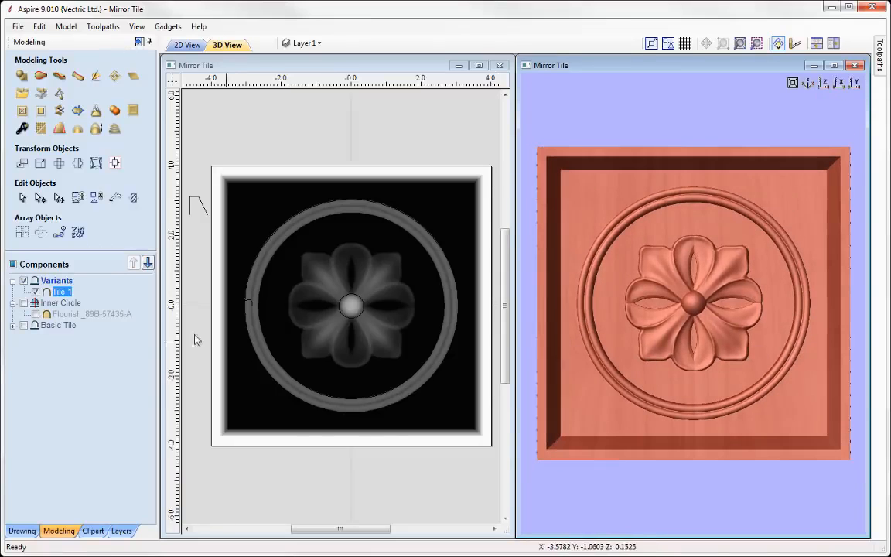
pyautogui.click(35, 291)
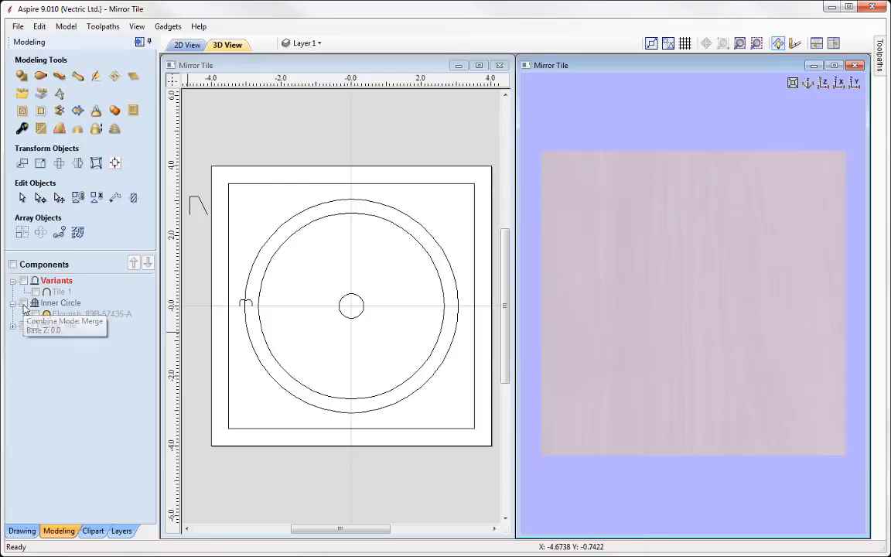
pyautogui.click(24, 302)
pyautogui.click(24, 325)
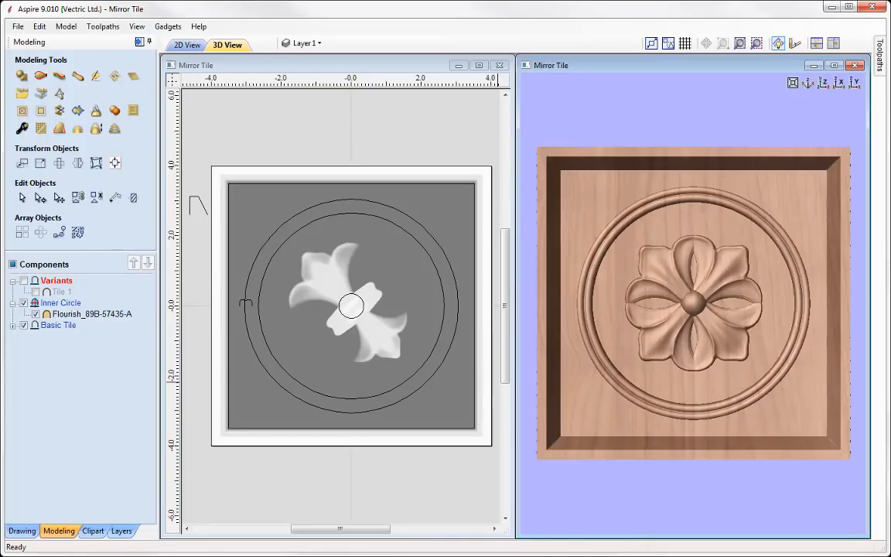
# Enlarge the flourish inside the circular border to about 3.66 wide by 3.69 high
pyautogui.click(260, 290)
pyautogui.click(330, 287)
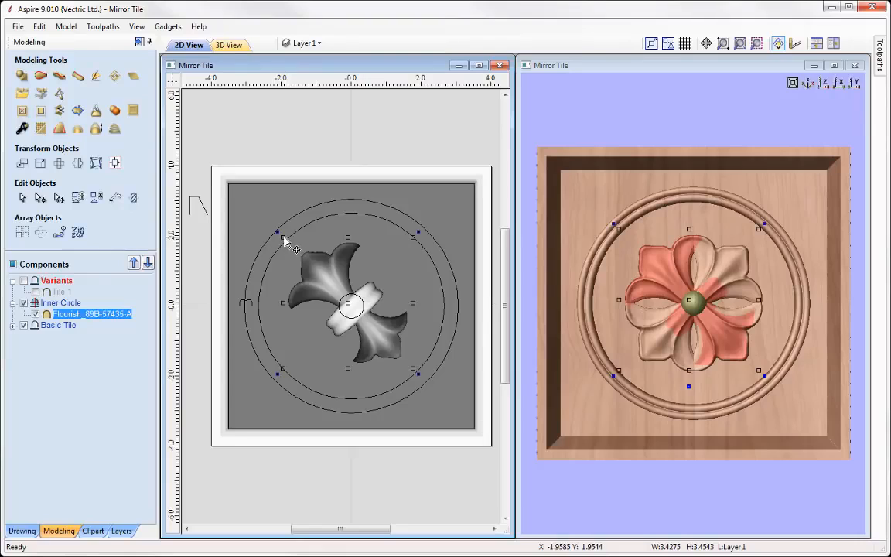
pyautogui.moveTo(285, 238); pyautogui.dragTo(284, 236)
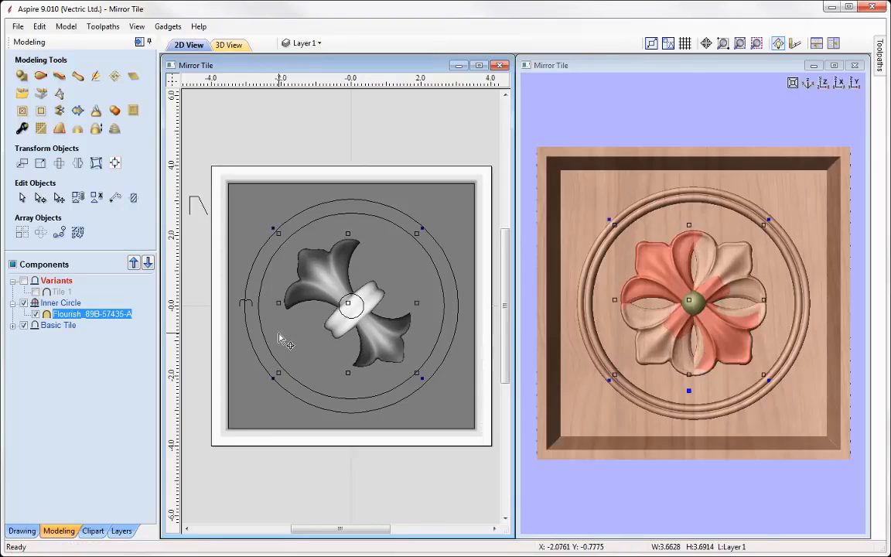
pyautogui.click(328, 458)
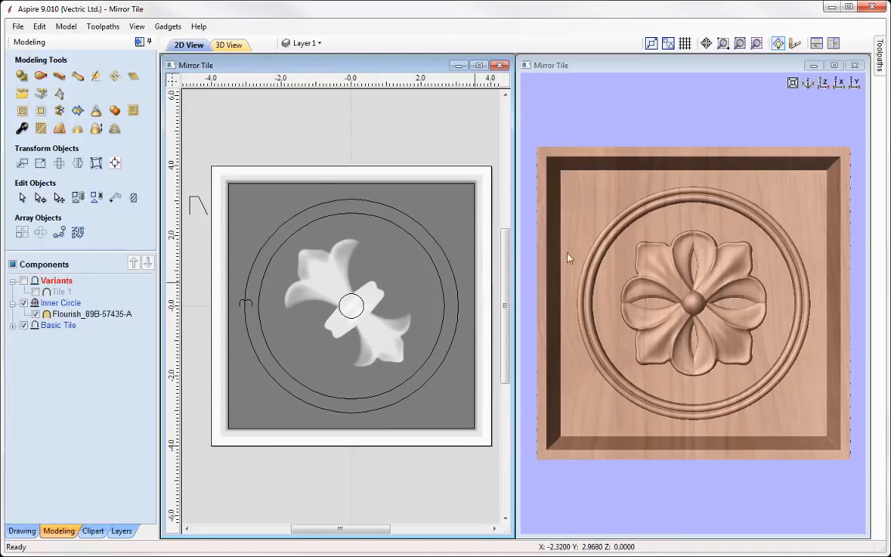
# Insert a new level above Inner Circle and name it Corner
pyautogui.rightClick(51, 309)
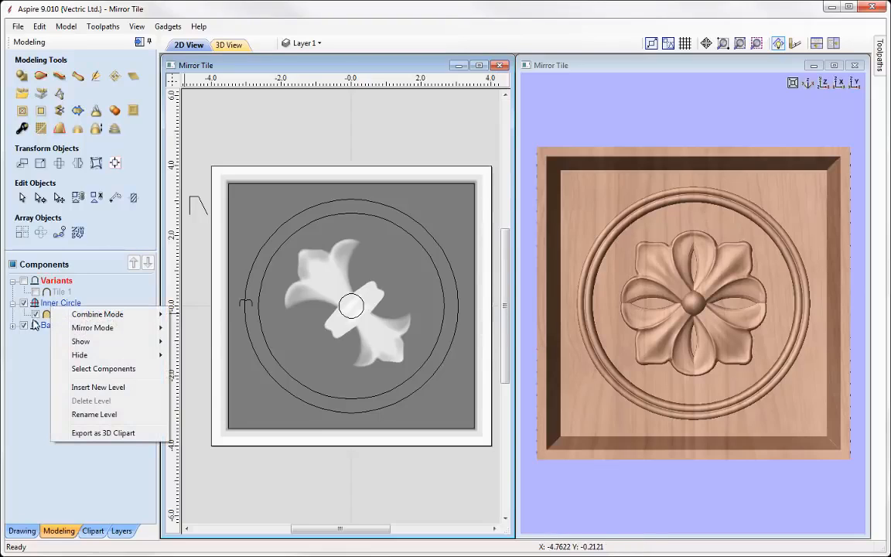
pyautogui.click(79, 387)
pyautogui.rightClick(56, 307)
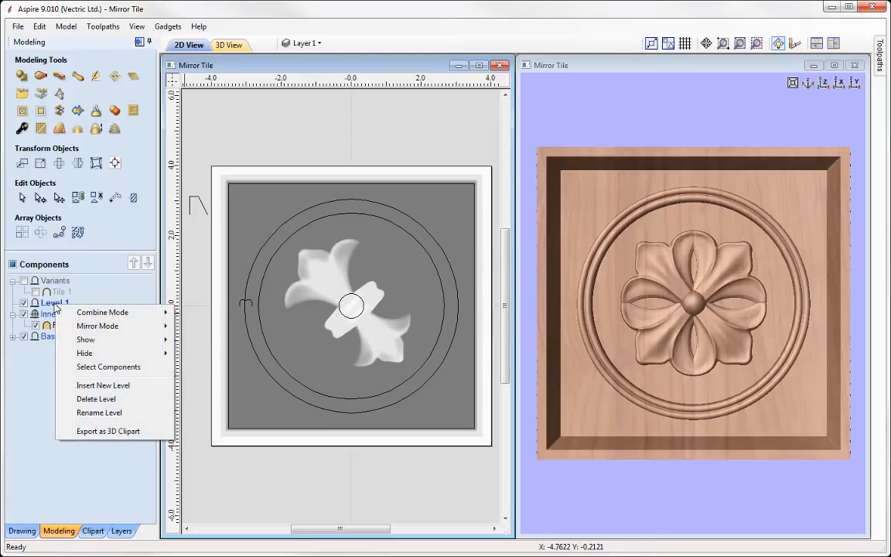
pyautogui.click(101, 412)
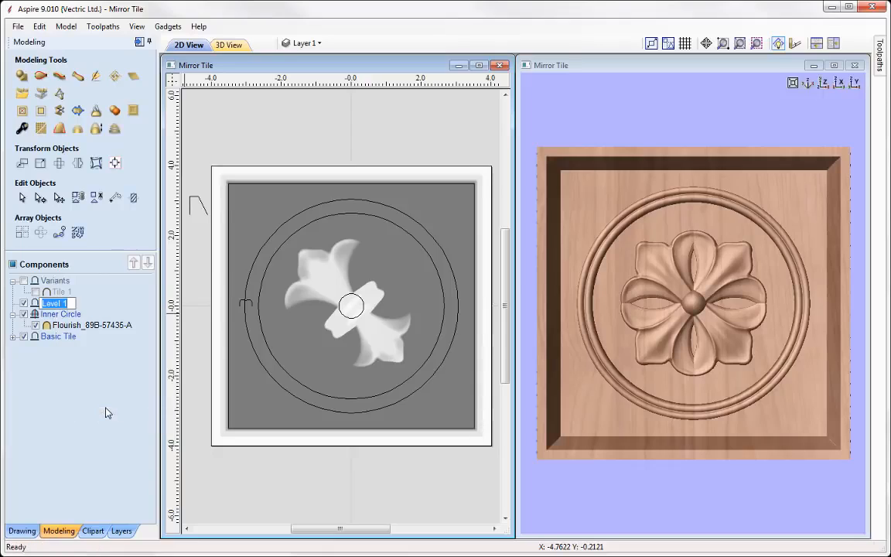
pyautogui.write('Corner')
pyautogui.press('Return')
# Set the Corner level's combine mode to Merge and its mirror mode to Top Left Quadrant
pyautogui.rightClick(59, 311)
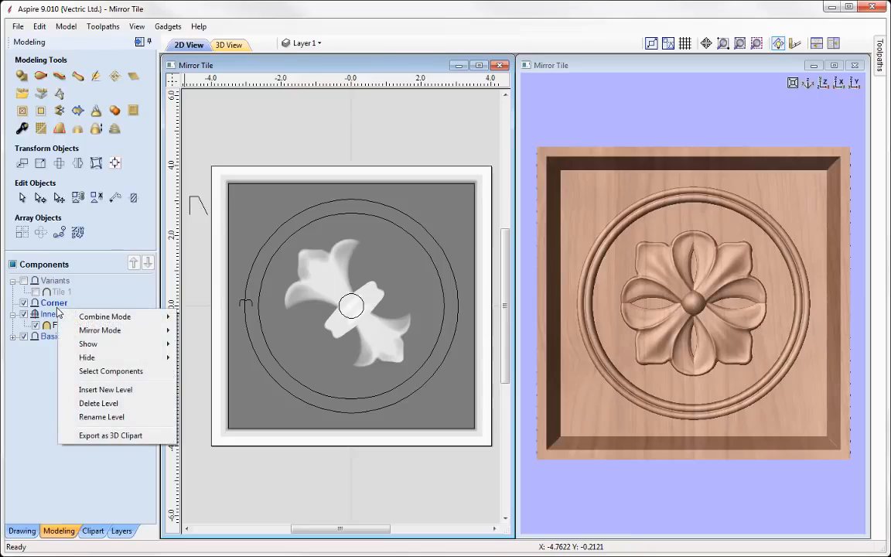
pyautogui.moveTo(116, 317)
pyautogui.click(204, 342)
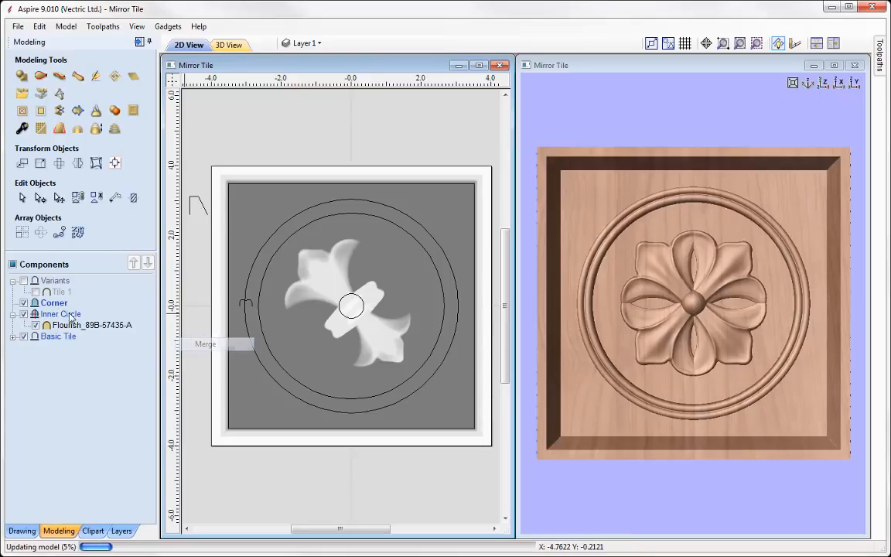
pyautogui.rightClick(39, 304)
pyautogui.moveTo(70, 329)
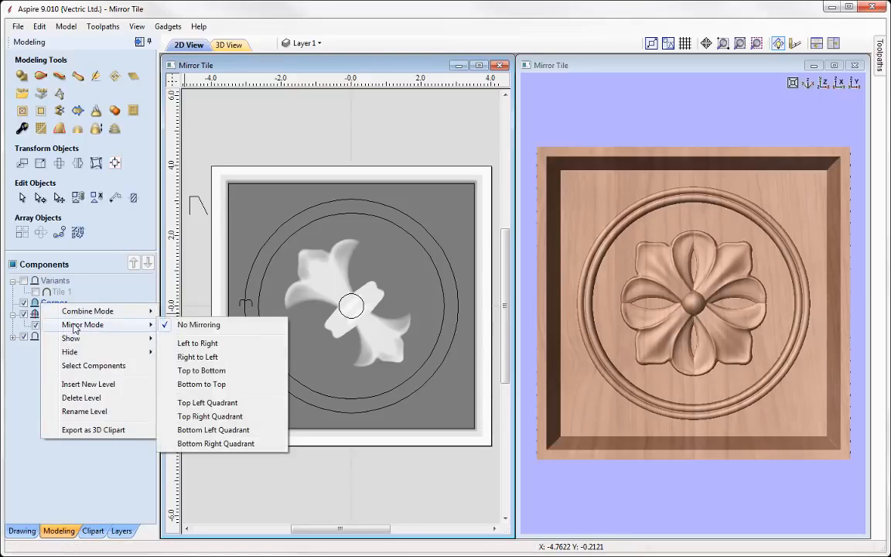
pyautogui.click(222, 409)
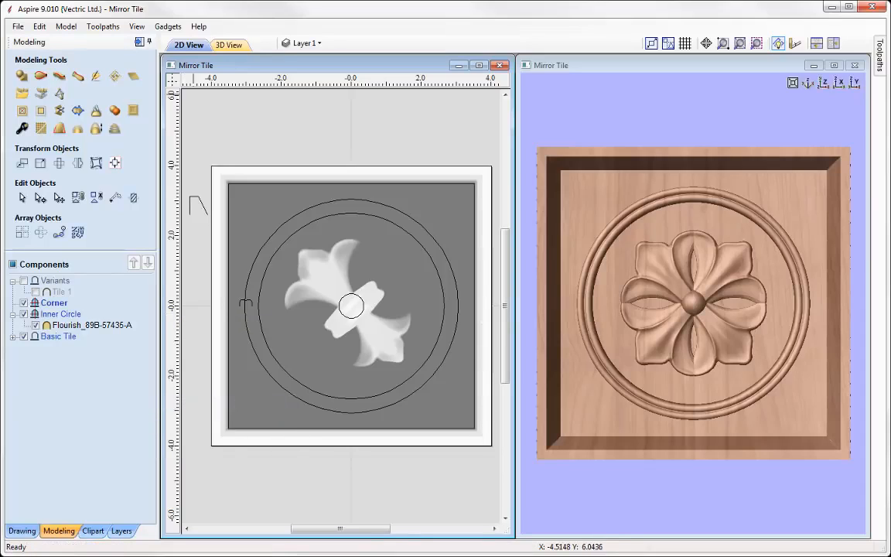
# Add the diamond-shaped four-leaf Flourish_76 decorative clipart to the Corner level, rotate it to a square orientation and shrink it to about 4.26 by 4.54
pyautogui.click(93, 531)
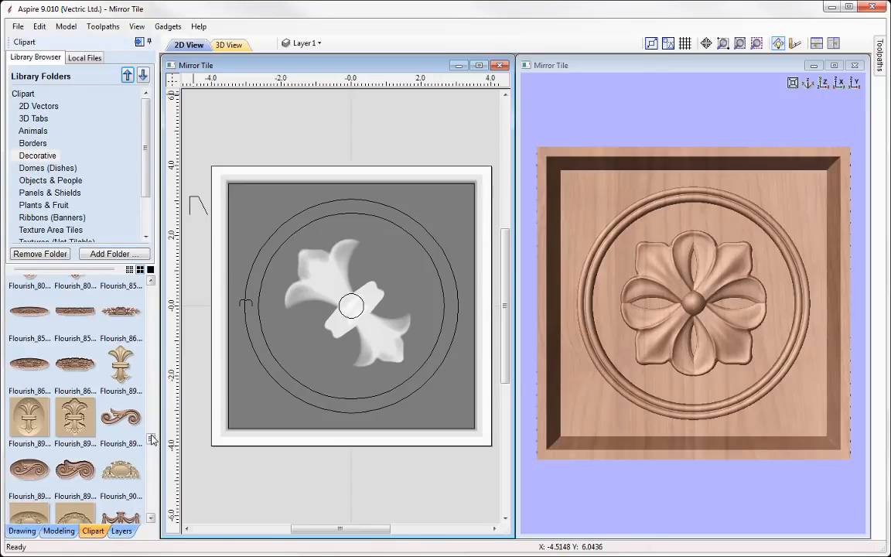
pyautogui.moveTo(152, 439); pyautogui.dragTo(153, 422)
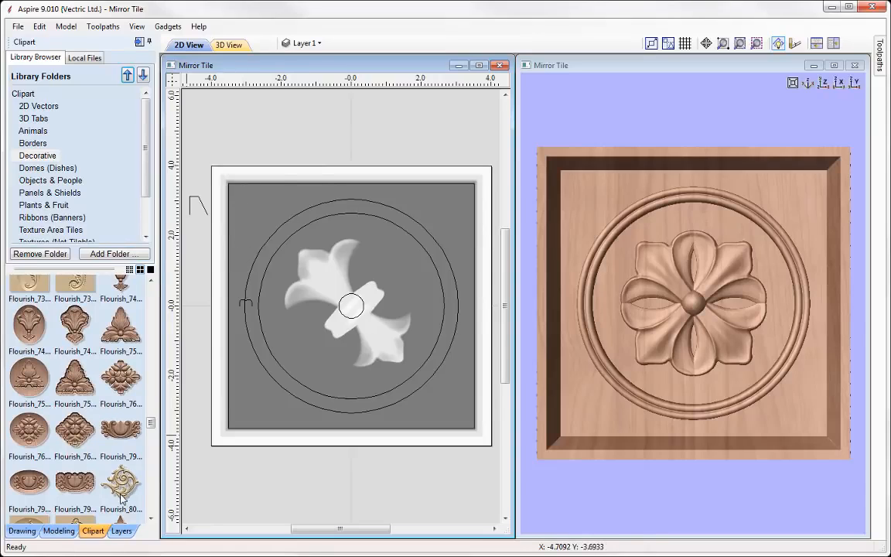
pyautogui.doubleClick(120, 379)
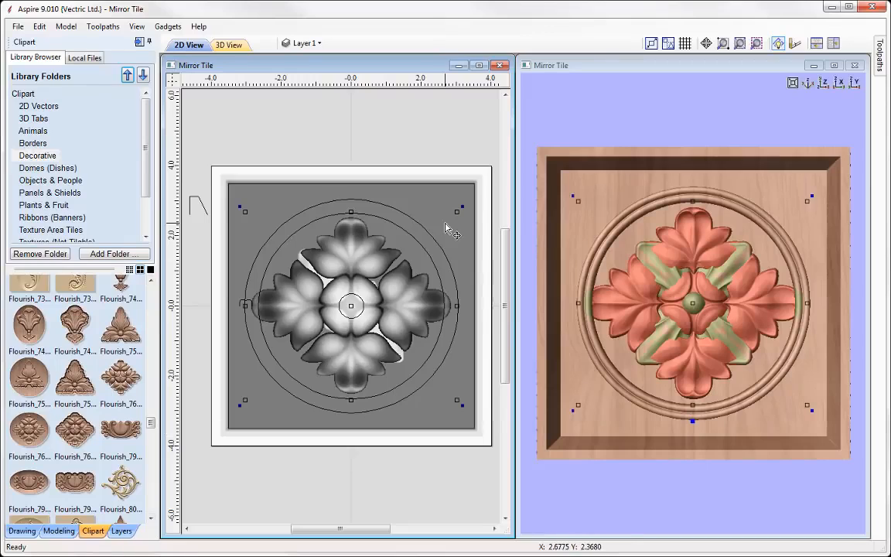
pyautogui.moveTo(457, 210); pyautogui.dragTo(350, 192)
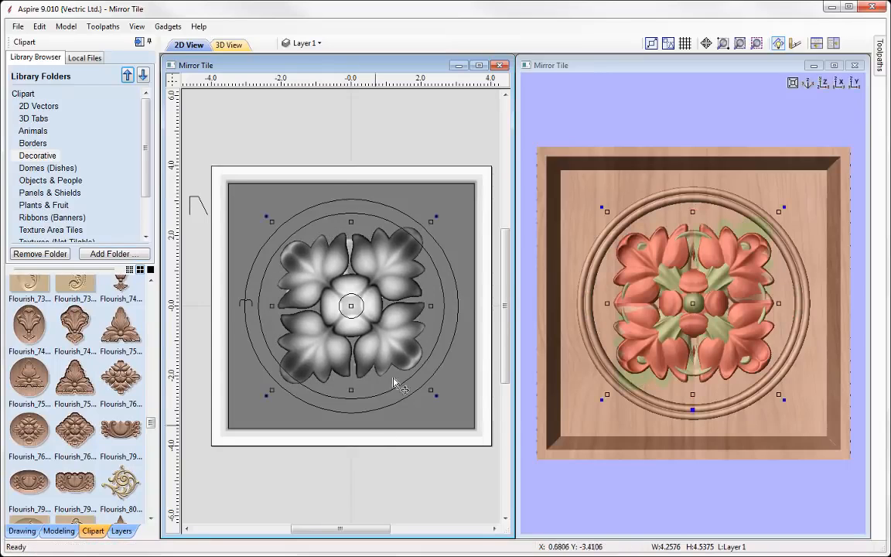
# Move the four-leaf flourish into the tile's top left corner and shrink it to about 3.88 wide by 4.13 high
pyautogui.moveTo(351, 306); pyautogui.dragTo(303, 255)
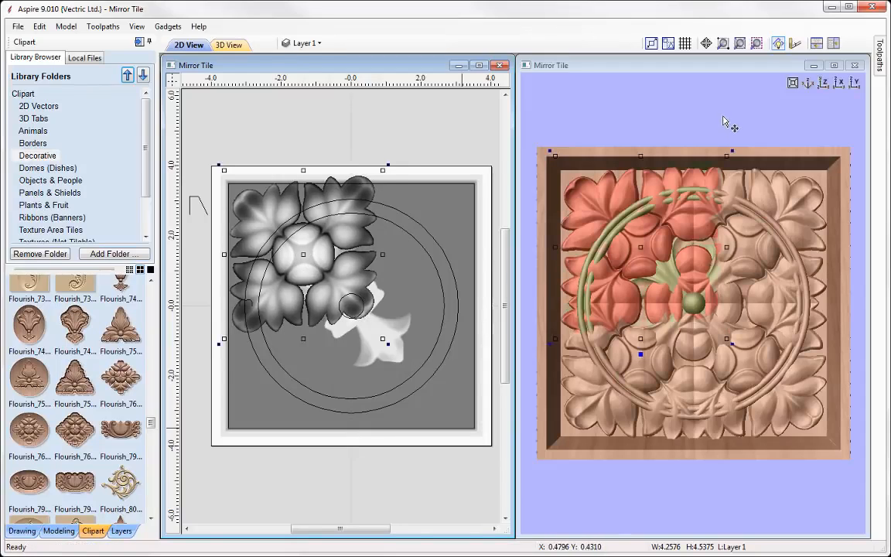
pyautogui.click(675, 229)
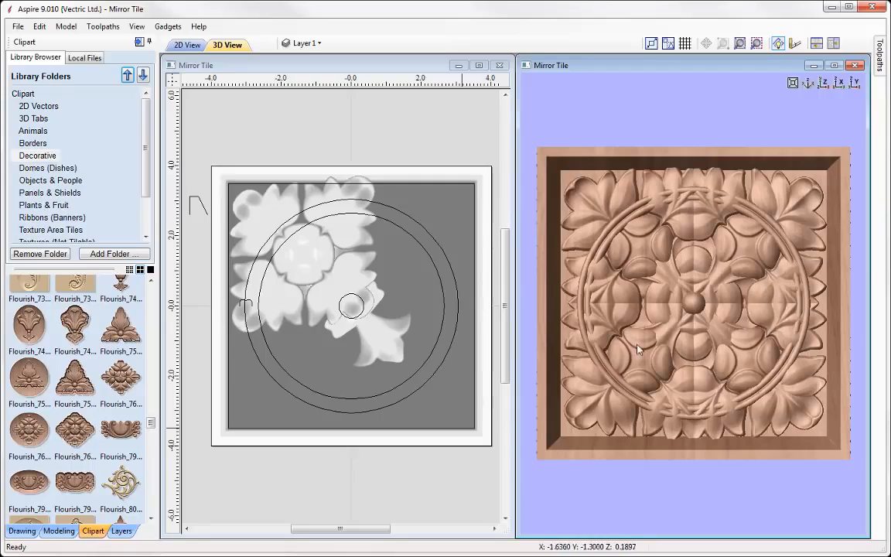
pyautogui.click(321, 270)
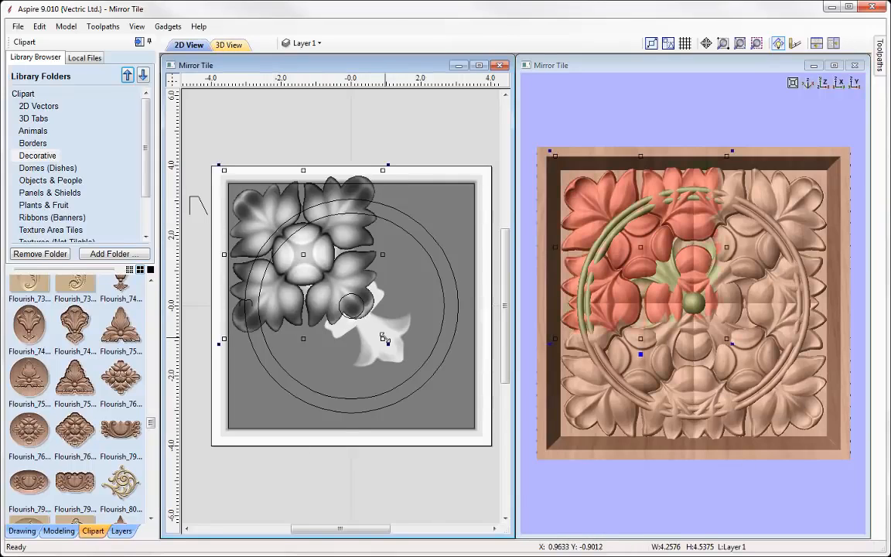
pyautogui.moveTo(382, 336); pyautogui.dragTo(364, 325)
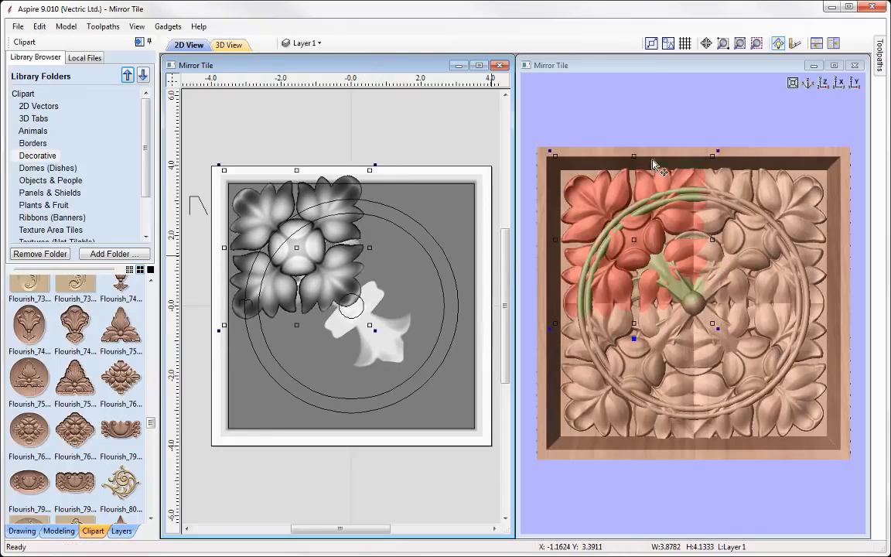
# Draw a closed polyline around the flourish's outermost top-left leaf cluster, following the gaps beside the central flower and passing outside the tile recess
pyautogui.click(657, 92)
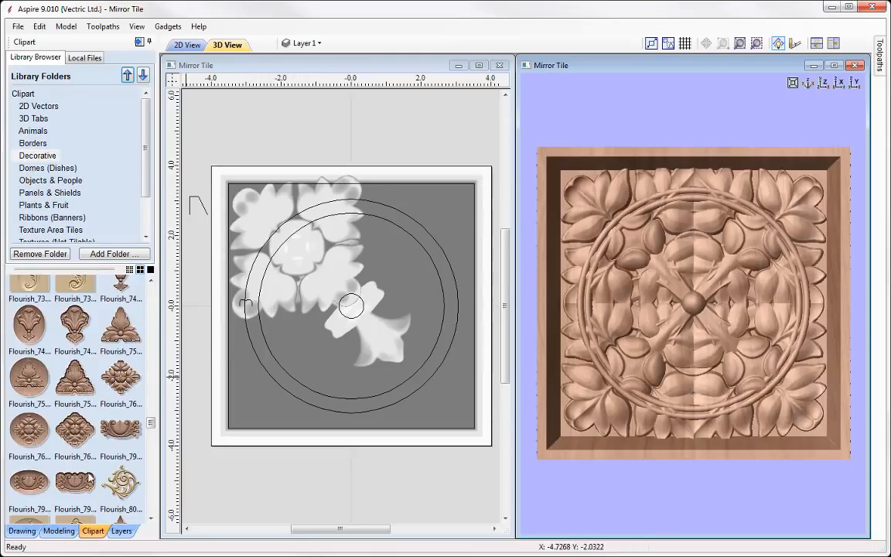
pyautogui.click(21, 531)
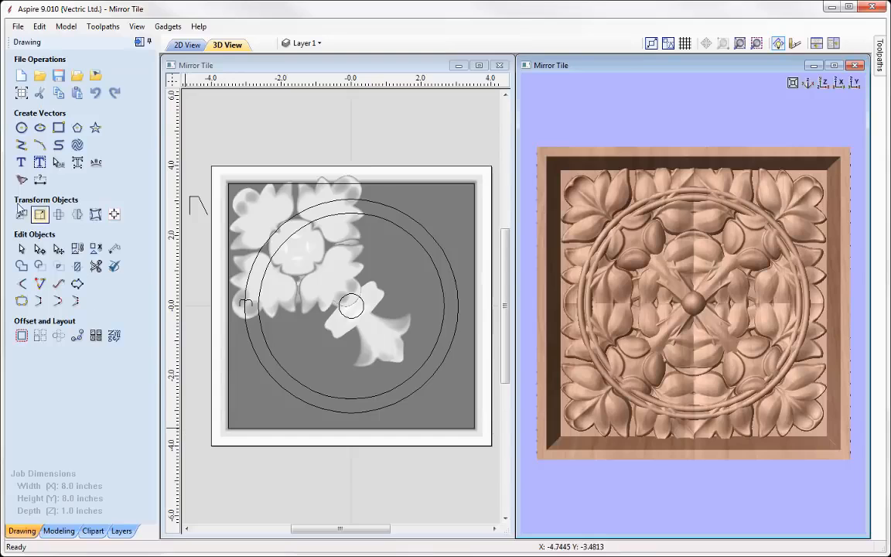
pyautogui.click(21, 144)
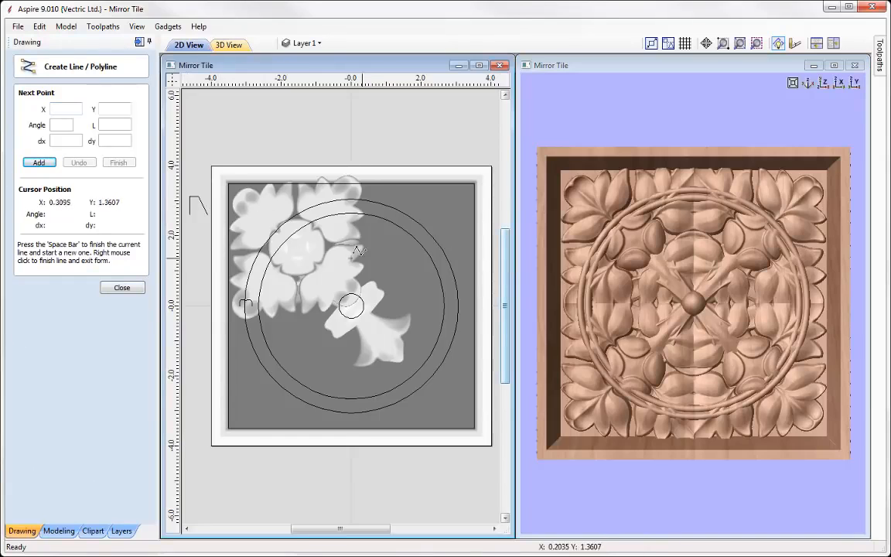
pyautogui.scroll(3, 218, 226)
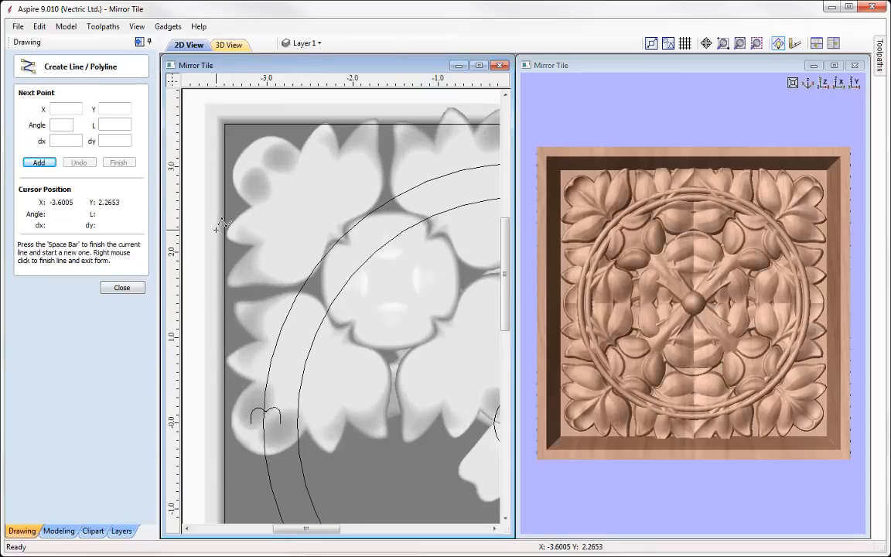
pyautogui.click(195, 295)
pyautogui.click(314, 286)
pyautogui.click(331, 244)
pyautogui.click(348, 245)
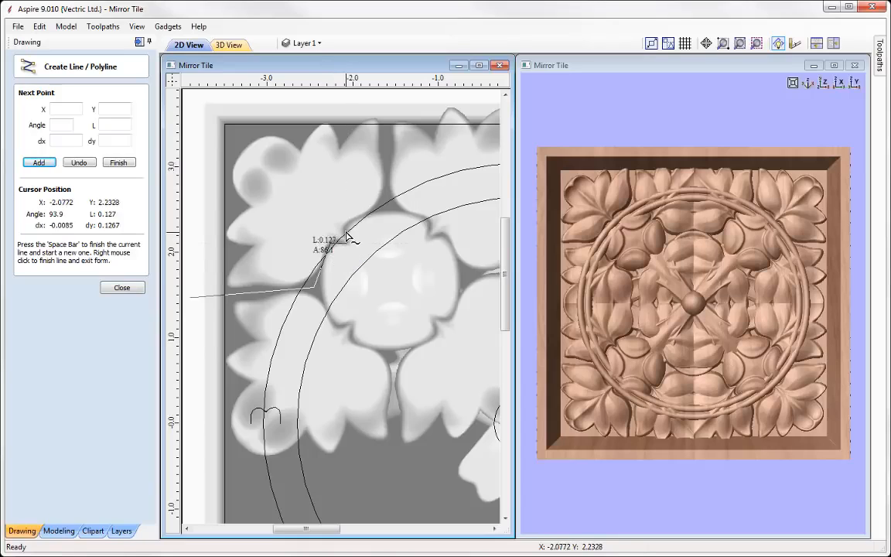
pyautogui.click(348, 228)
pyautogui.click(387, 206)
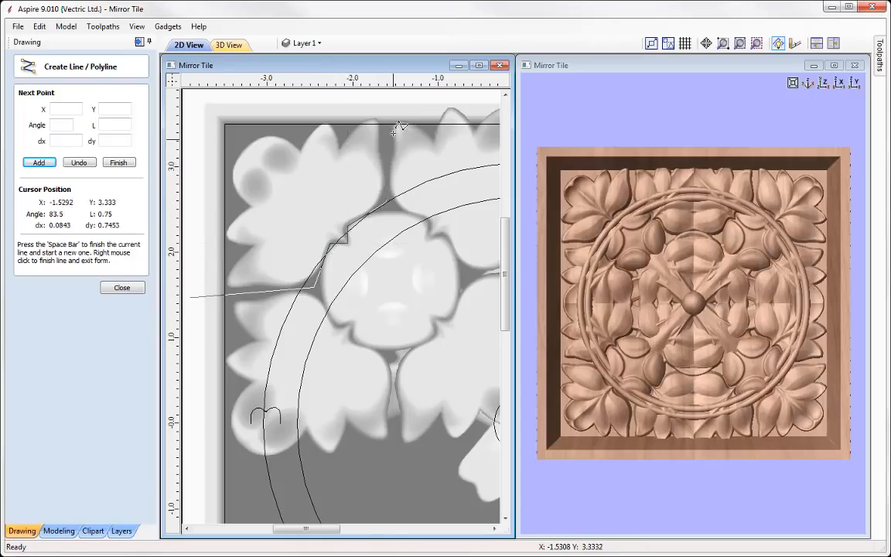
pyautogui.click(388, 109)
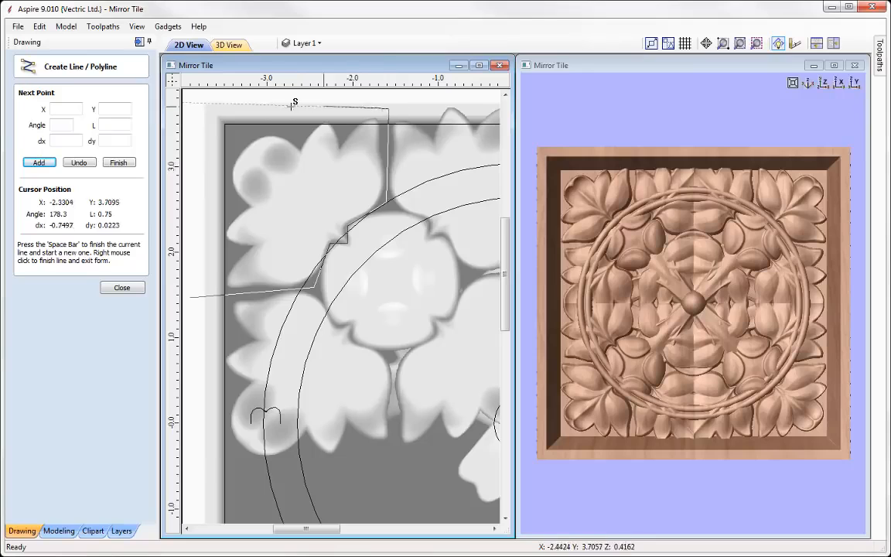
pyautogui.click(219, 109)
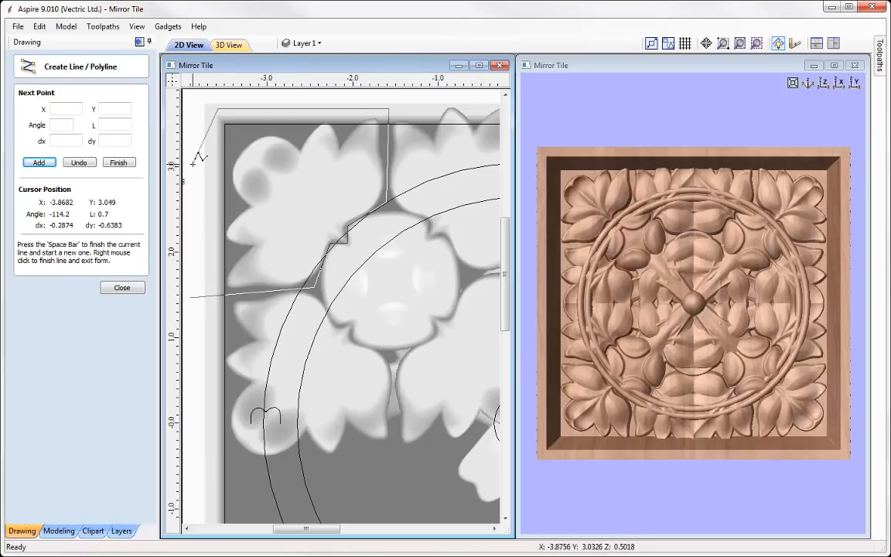
pyautogui.click(193, 163)
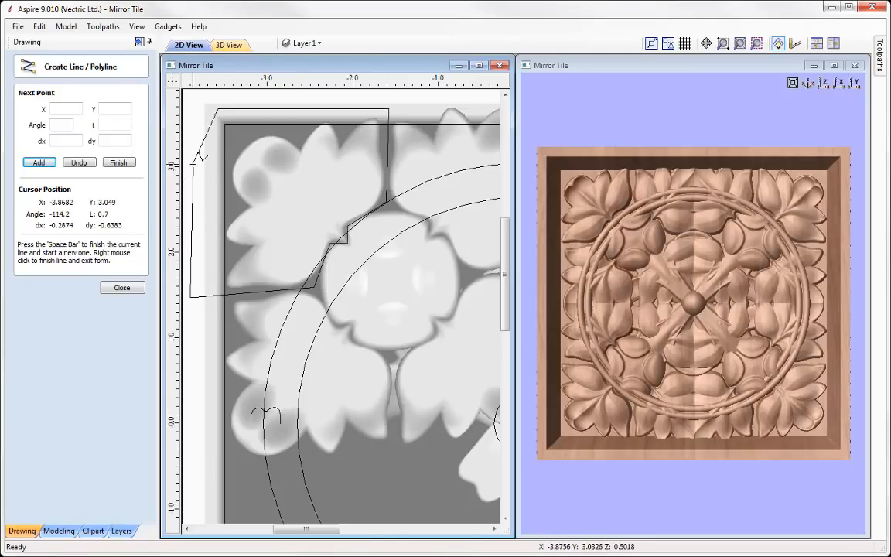
pyautogui.rightClick(199, 158)
# Clear the parts of the four-leaf flourish component that lie outside the closed polyline
pyautogui.scroll(5, 333, 255)
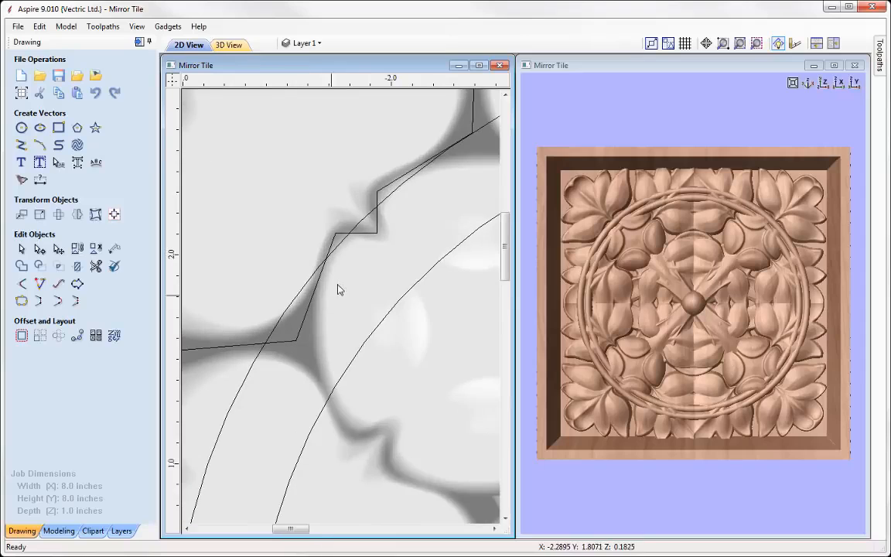
pyautogui.scroll(-3, 336, 294)
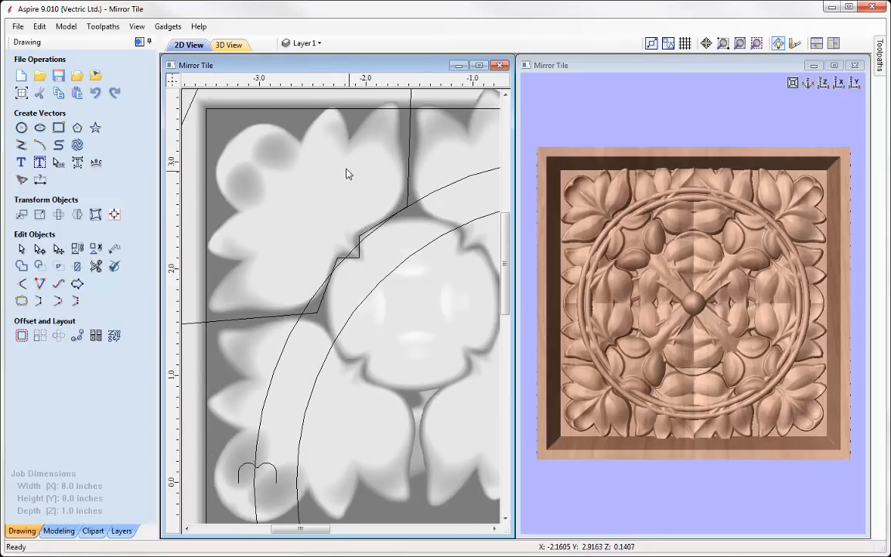
pyautogui.click(303, 252)
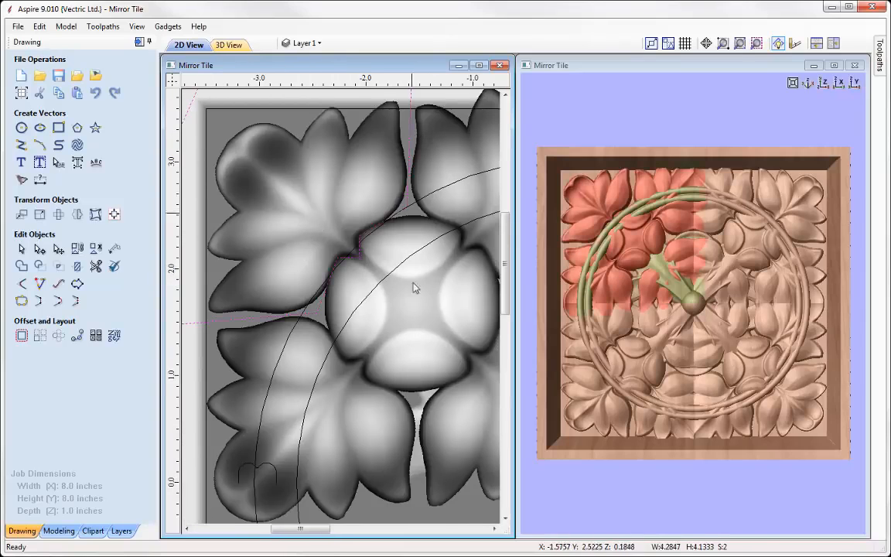
pyautogui.click(58, 531)
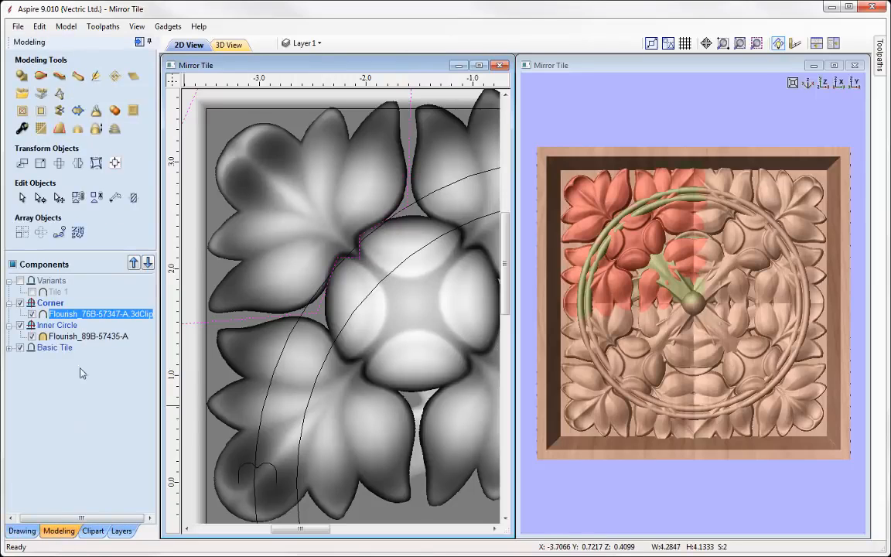
pyautogui.click(42, 112)
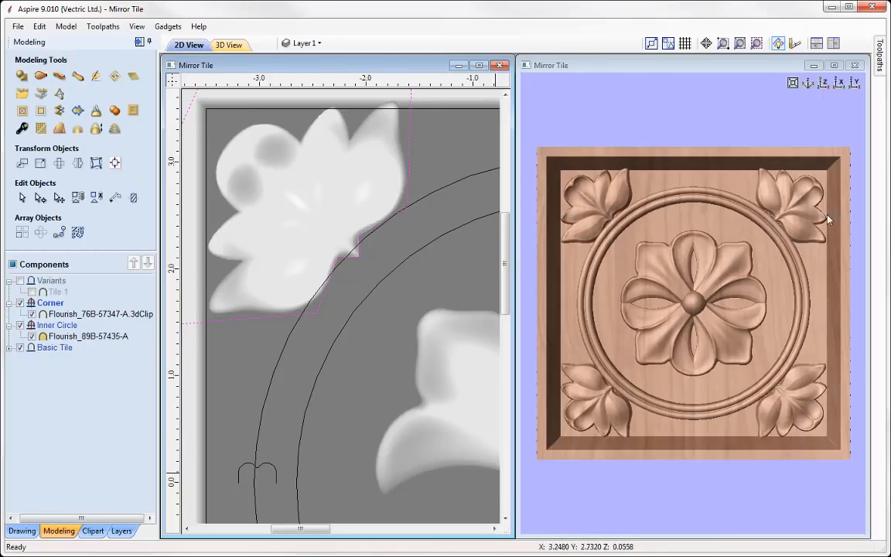
# Delete the polyline boundary around the corner leaf and fit the whole tile in the 2D view
pyautogui.click(409, 159)
pyautogui.click(410, 159)
pyautogui.click(412, 276)
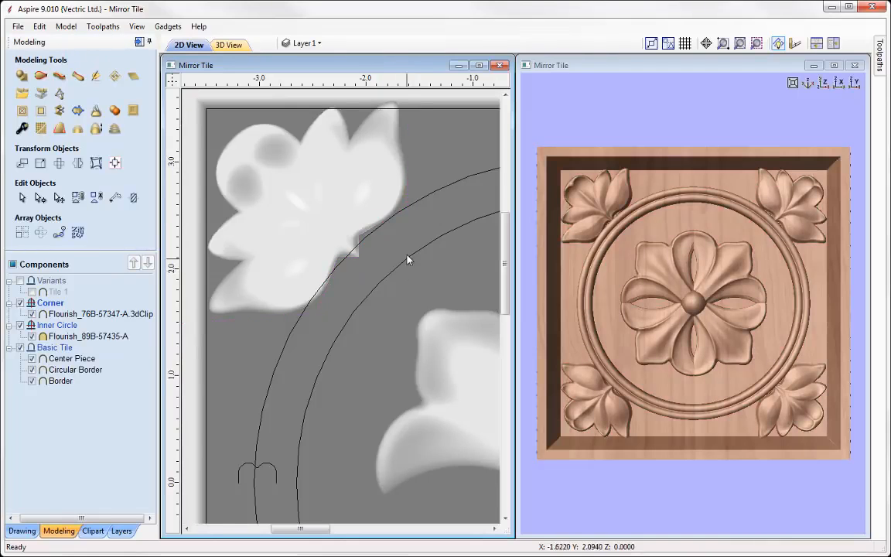
pyautogui.press('F6')
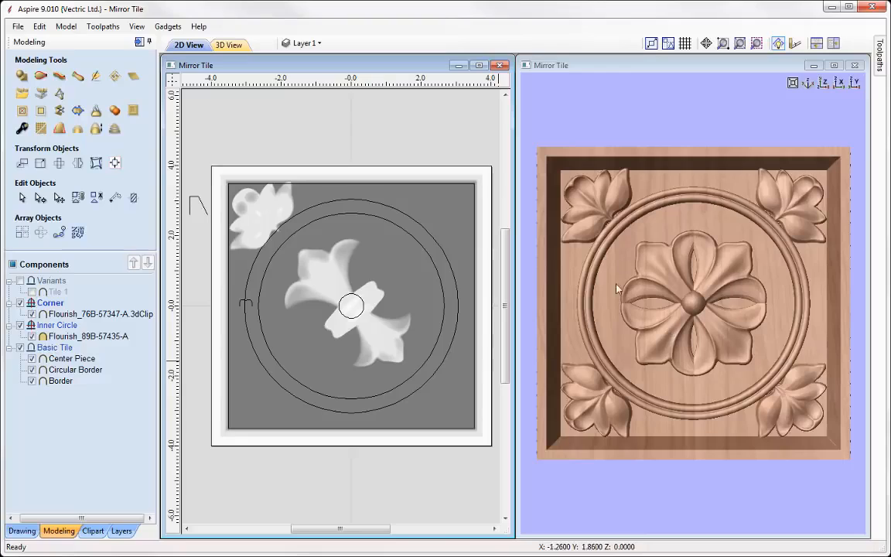
# Show the Variants level, create a component there from the visible model and rename it Tile 2
pyautogui.click(52, 282)
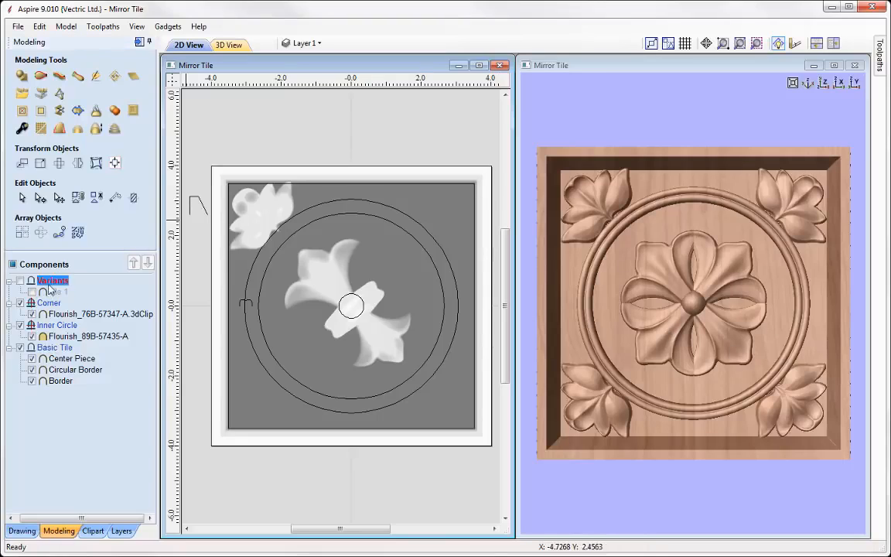
pyautogui.click(20, 282)
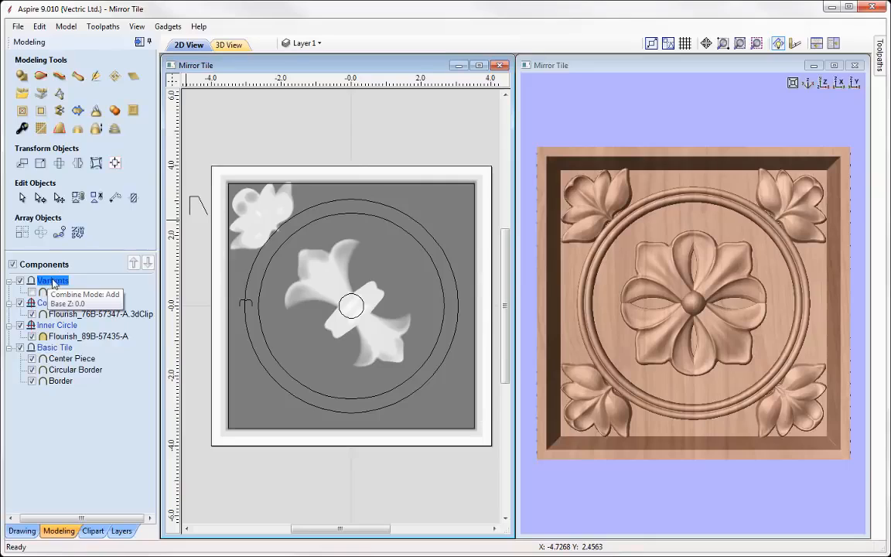
pyautogui.click(114, 113)
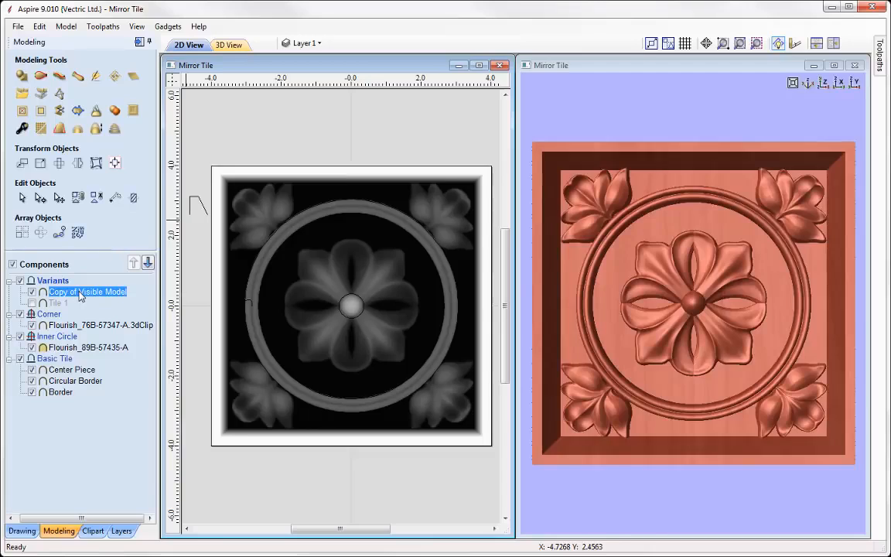
pyautogui.rightClick(81, 296)
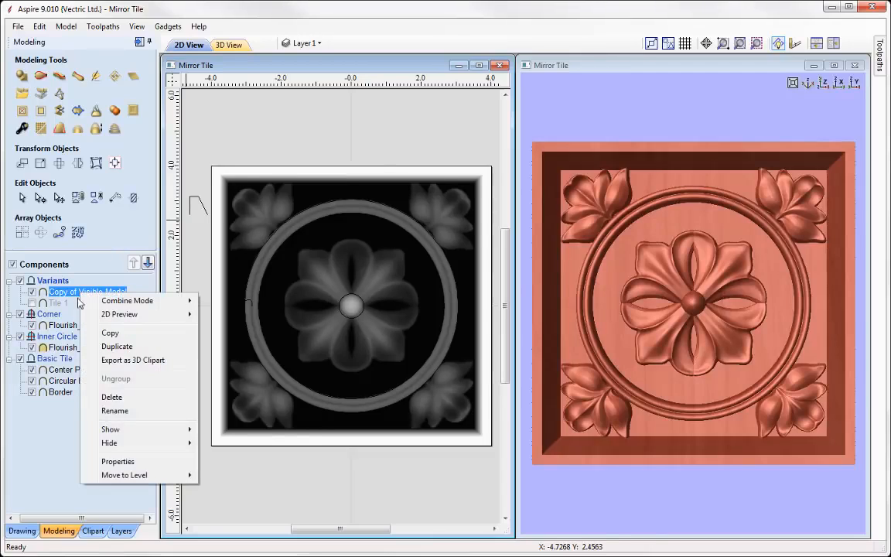
pyautogui.click(121, 413)
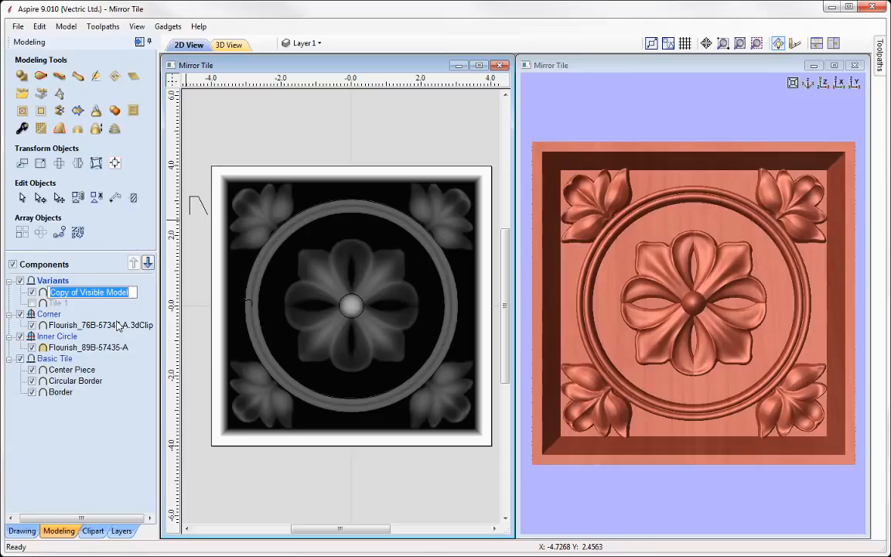
pyautogui.write('Tile 2')
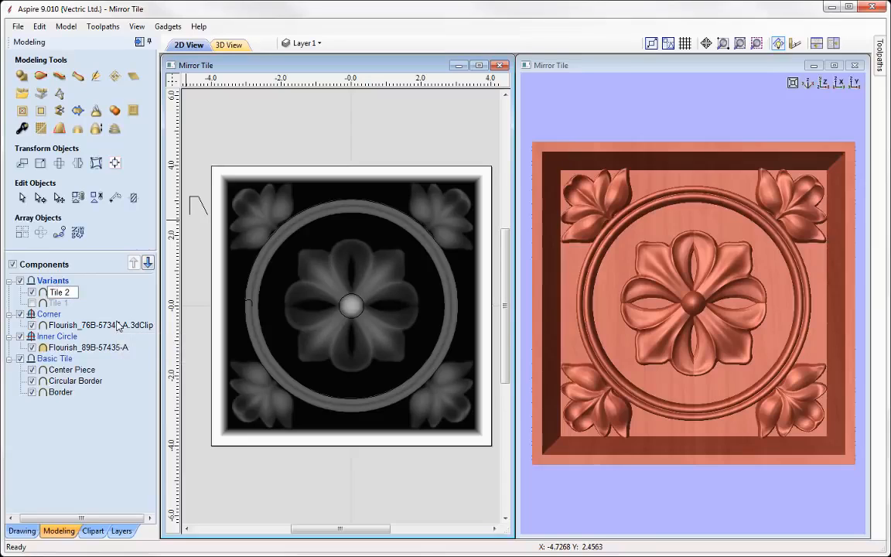
pyautogui.click(118, 304)
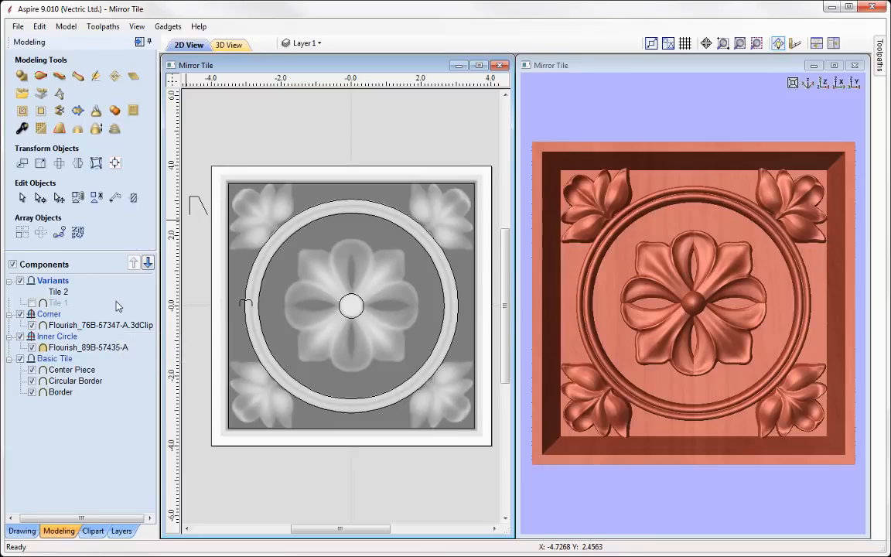
# Export Tile 2 as 3D clipart to the Mirror Mode folder as Tile 2.3dClip and hide the Variants level with its tiles
pyautogui.click(62, 292)
pyautogui.rightClick(61, 292)
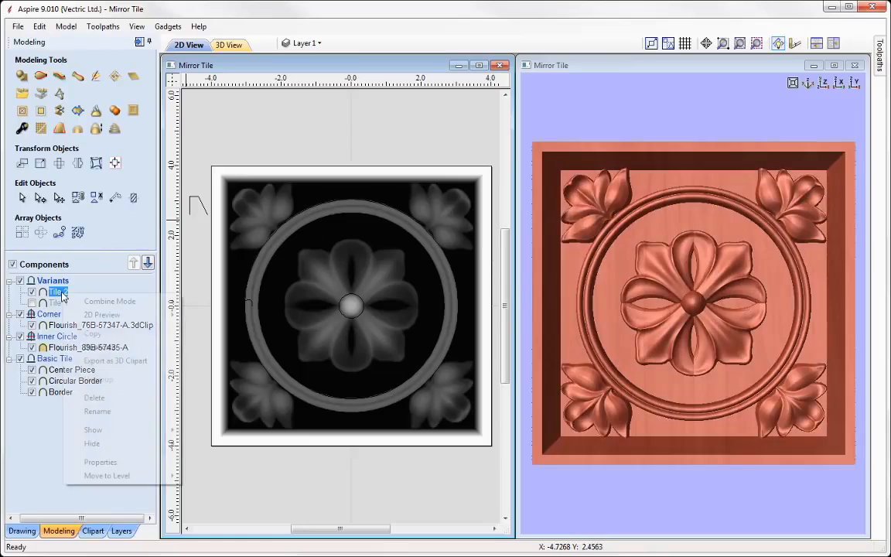
pyautogui.click(134, 365)
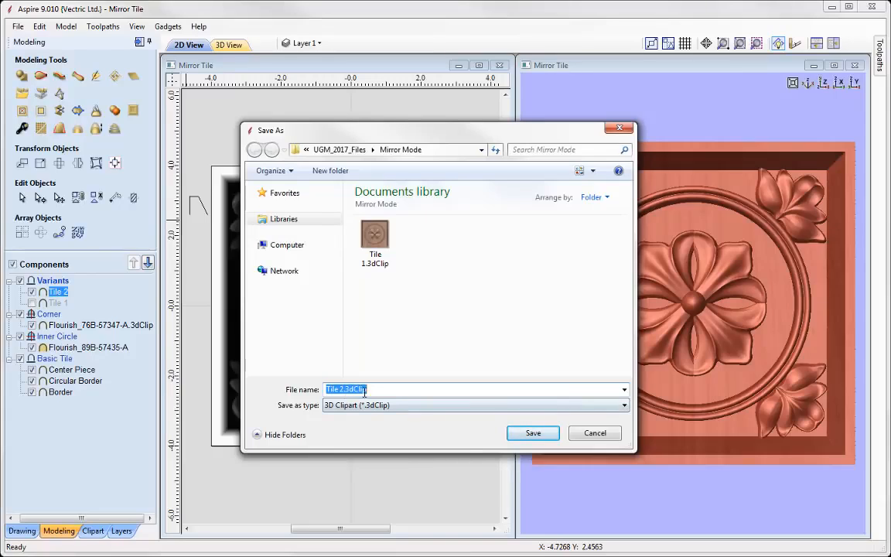
pyautogui.click(534, 435)
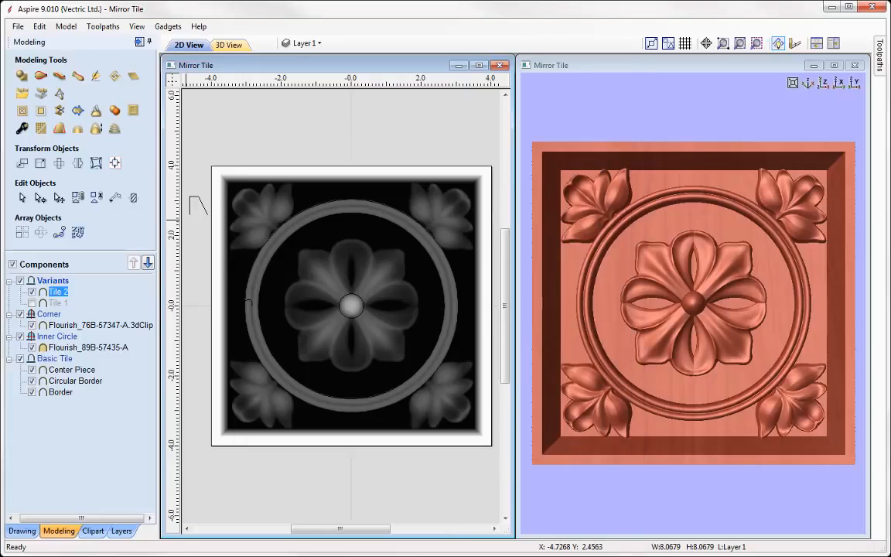
pyautogui.click(32, 293)
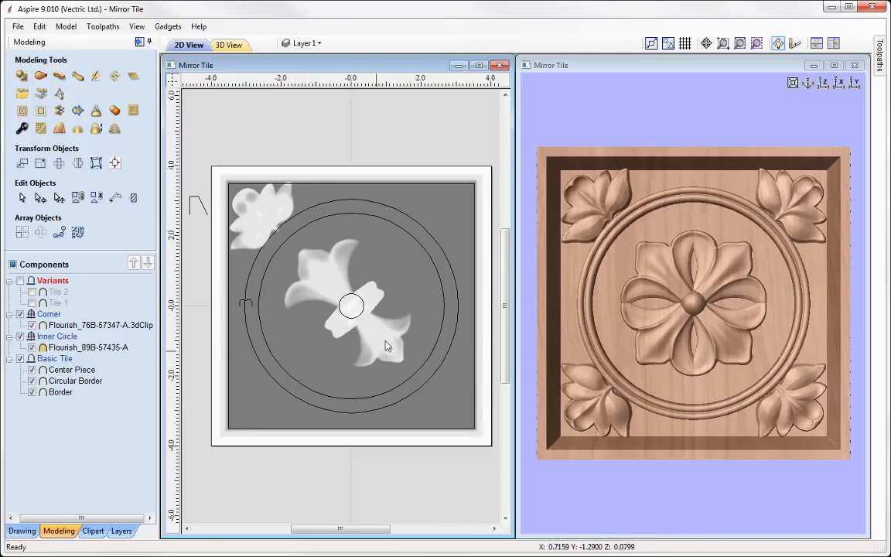
# Insert a new level above Corner and name it Inner Circle 2
pyautogui.click(50, 315)
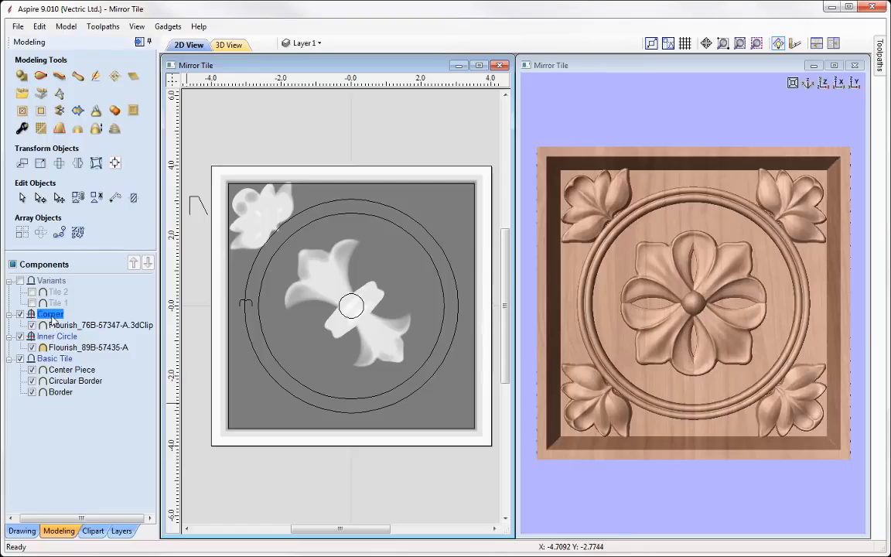
pyautogui.rightClick(46, 315)
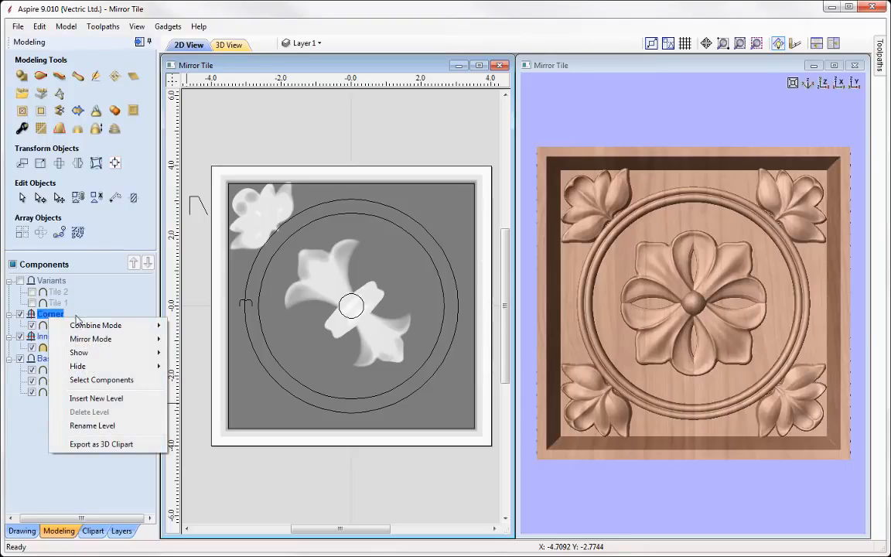
pyautogui.click(97, 399)
pyautogui.click(50, 314)
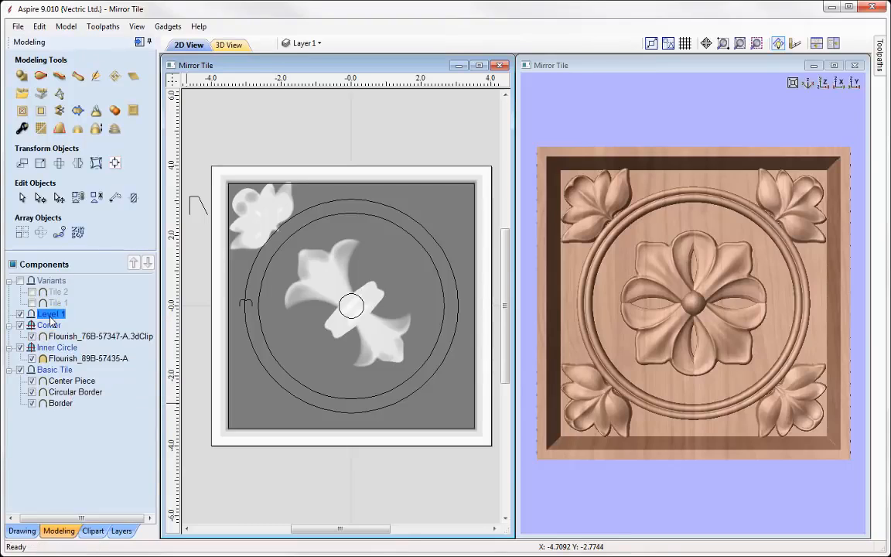
pyautogui.rightClick(51, 317)
pyautogui.click(99, 426)
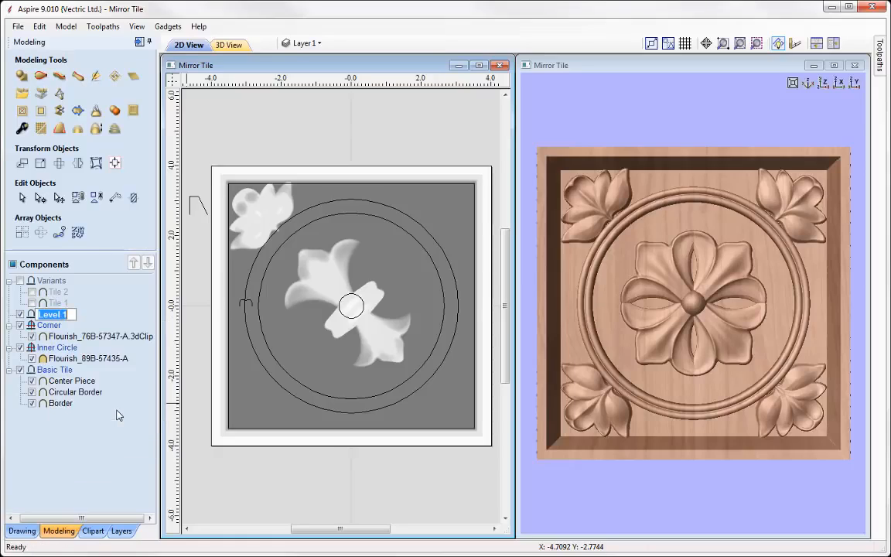
pyautogui.write('Inner Circle 2')
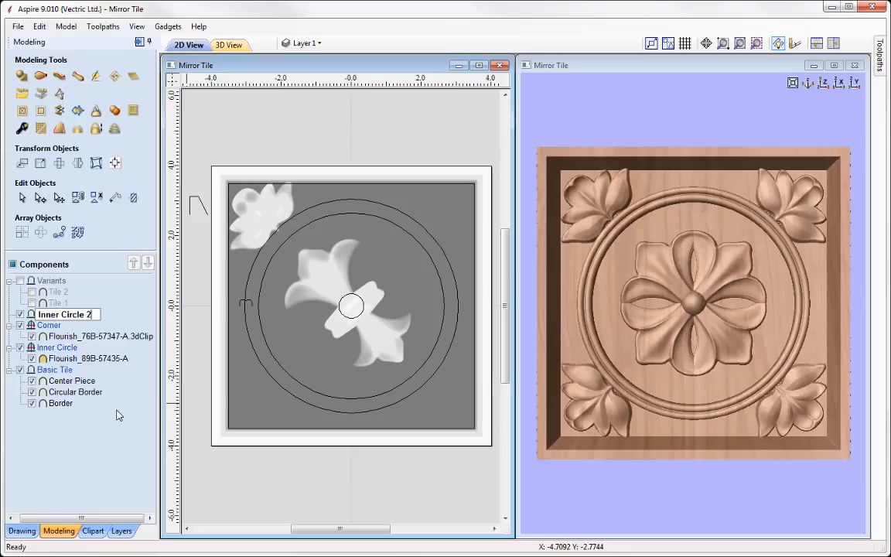
pyautogui.press('Return')
# Set the Inner Circle 2 level's combine mode to Merge and its mirror mode to Top to Bottom
pyautogui.rightClick(65, 319)
pyautogui.moveTo(97, 325)
pyautogui.click(182, 353)
pyautogui.rightClick(90, 317)
pyautogui.moveTo(169, 344)
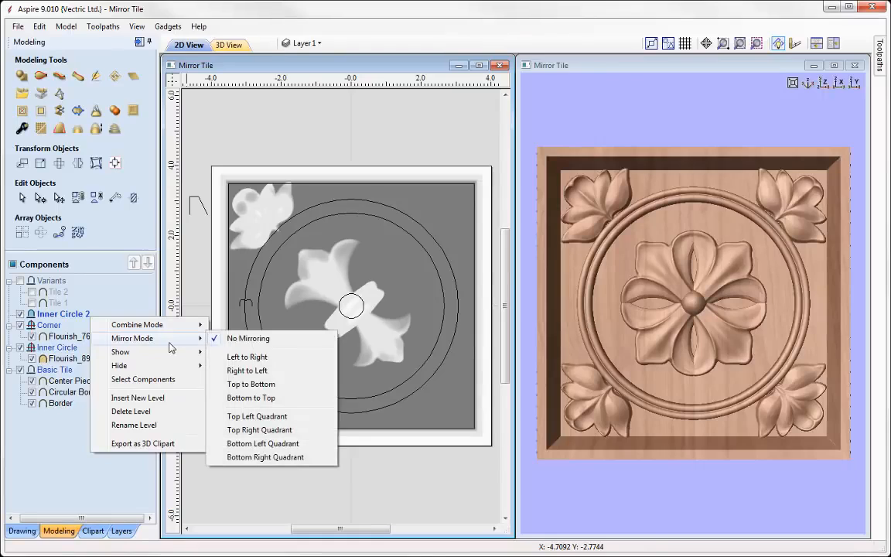
pyautogui.click(251, 384)
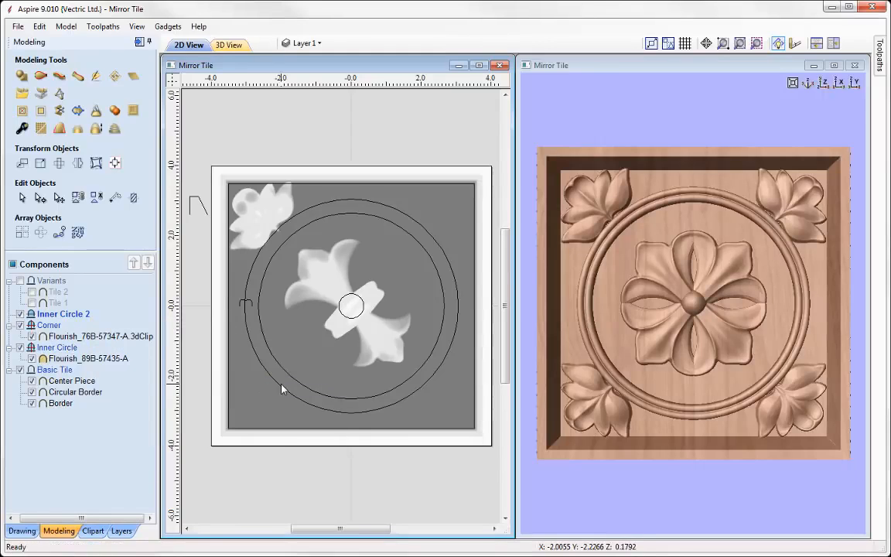
# Insert the Swag_2-57471-A clipart from the Decorative library folder onto the Inner Circle 2 level
pyautogui.click(91, 532)
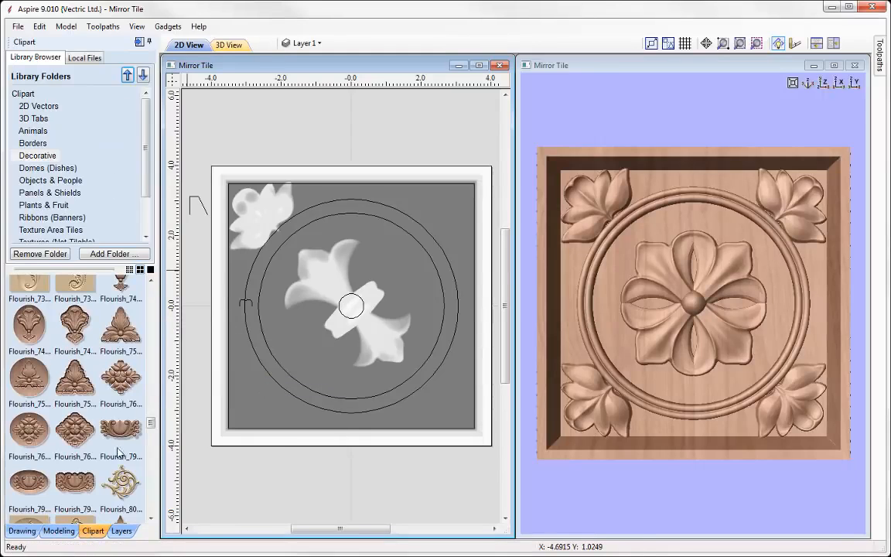
pyautogui.scroll(-1, 152, 429)
pyautogui.moveTo(153, 428); pyautogui.dragTo(154, 446)
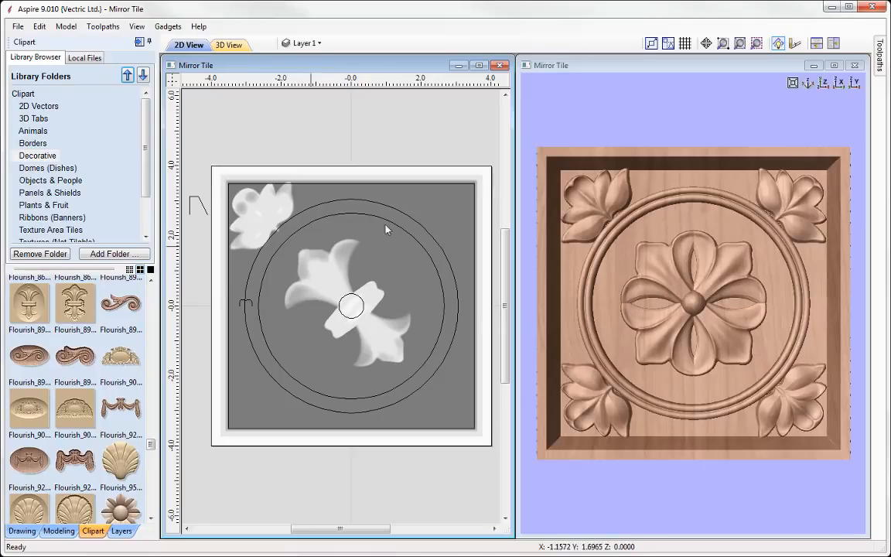
pyautogui.moveTo(158, 444); pyautogui.dragTo(156, 501)
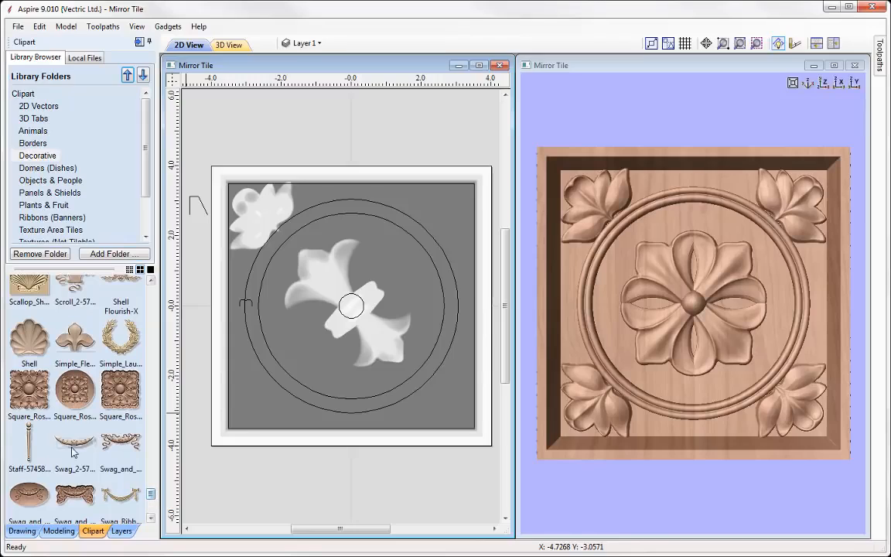
pyautogui.moveTo(77, 451); pyautogui.dragTo(186, 379)
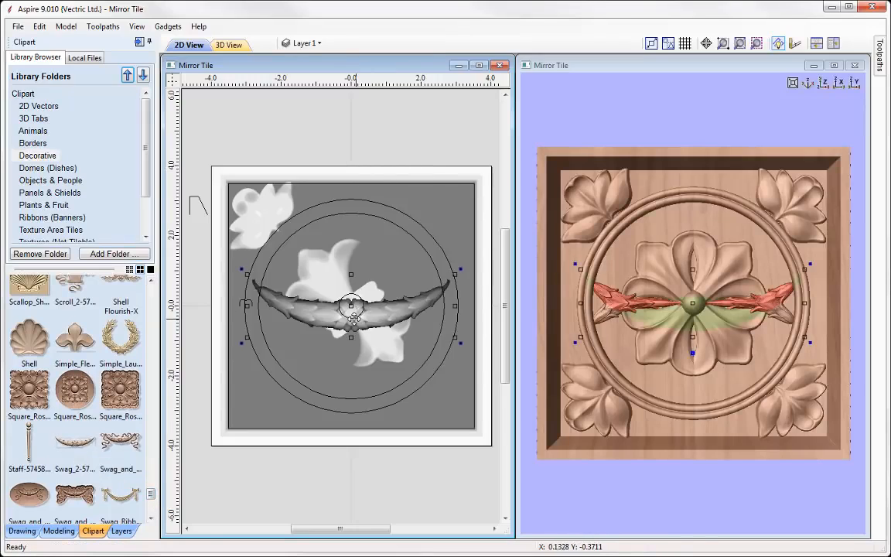
# Move the swag above the tile's centre, flip it vertically and resize it to about 4.35 wide by 1.78 high
pyautogui.moveTo(355, 317); pyautogui.dragTo(358, 267)
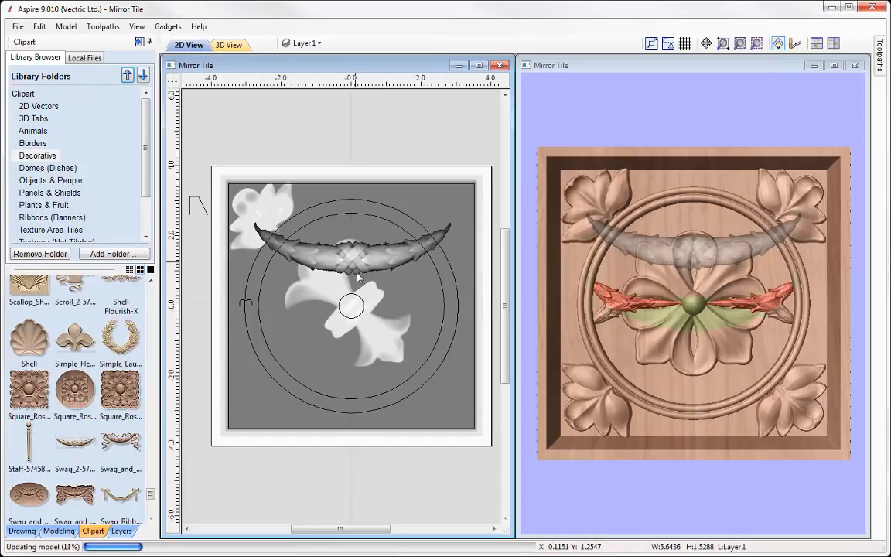
pyautogui.press('v')
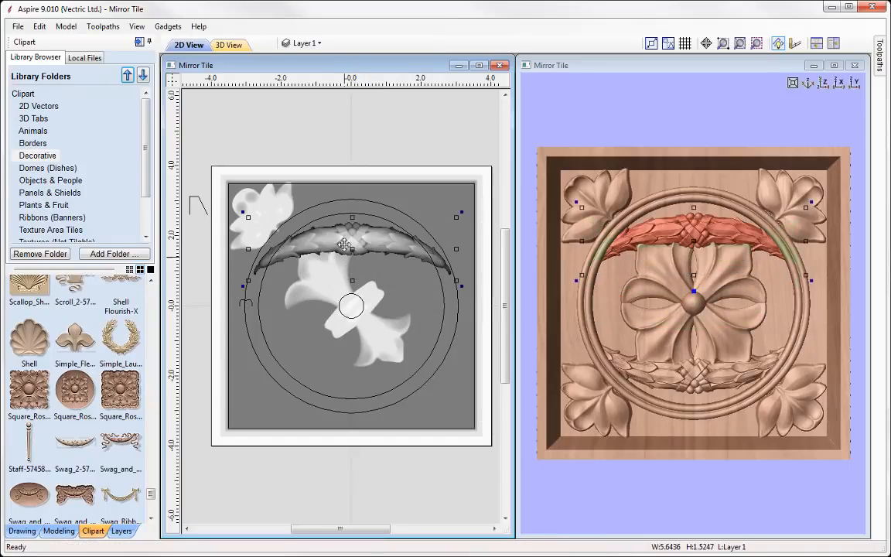
pyautogui.moveTo(457, 253); pyautogui.dragTo(433, 250)
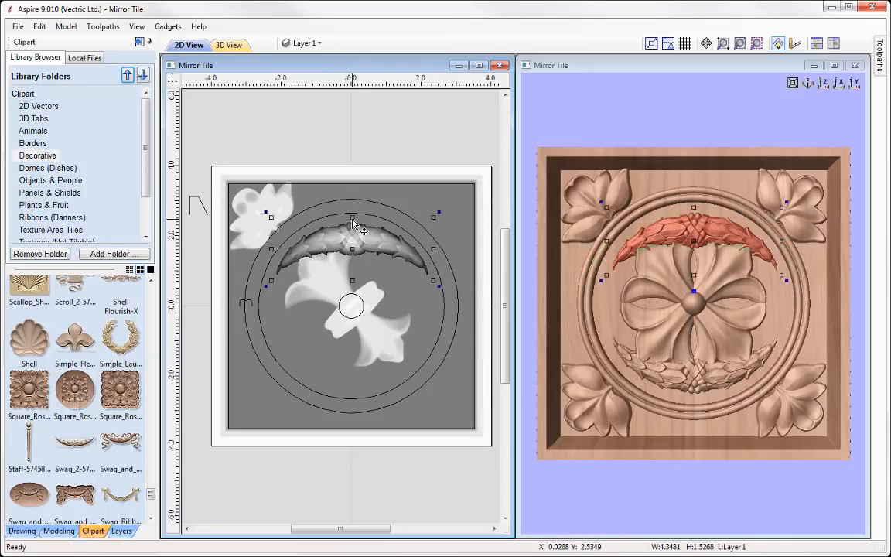
pyautogui.moveTo(353, 220); pyautogui.dragTo(352, 209)
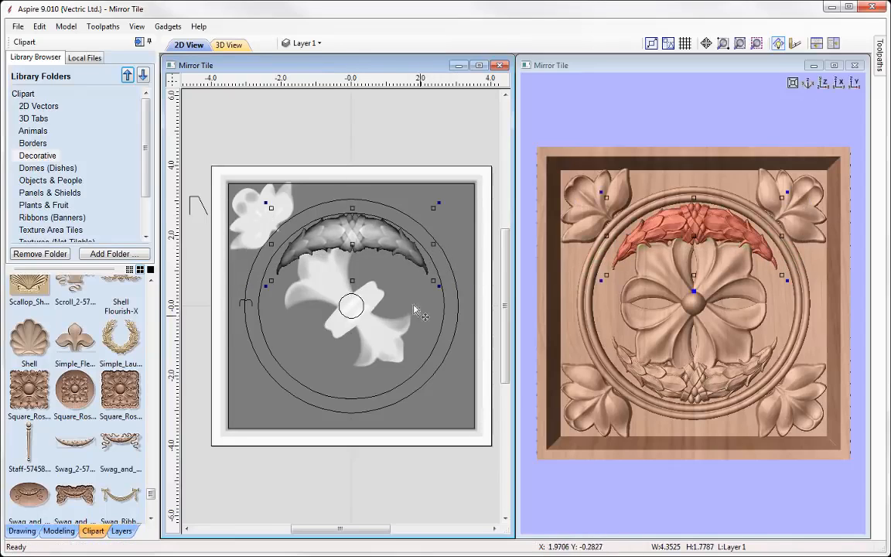
# Shrink the central flourish to about 2.78 by 2.80 so it clears the swags
pyautogui.click(352, 283)
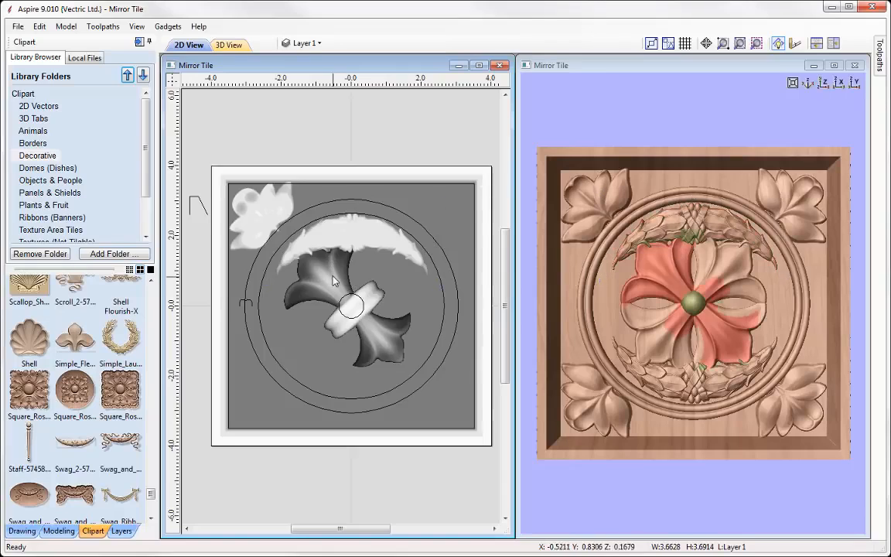
pyautogui.moveTo(283, 242); pyautogui.dragTo(266, 273)
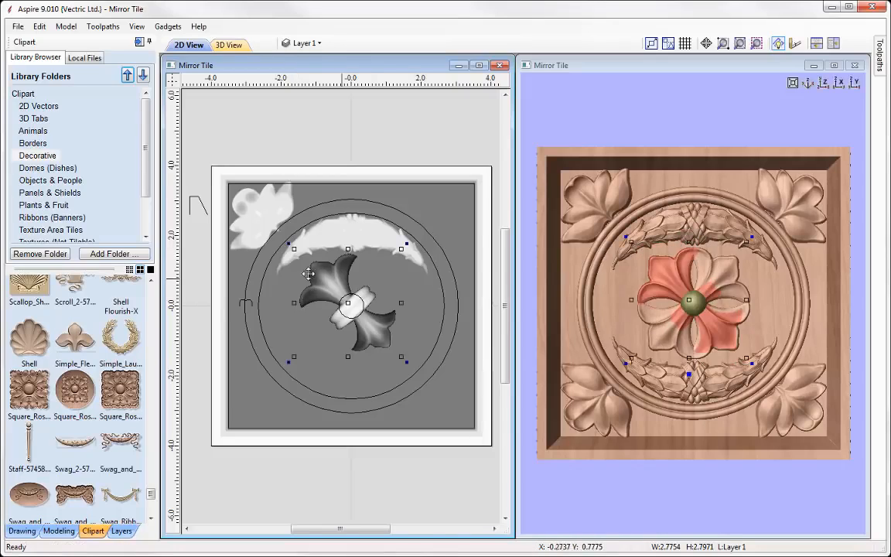
# Enlarge the swag to about 4.63 wide by 1.89 high and centre it just inside the upper arc of the inner circle
pyautogui.click(362, 242)
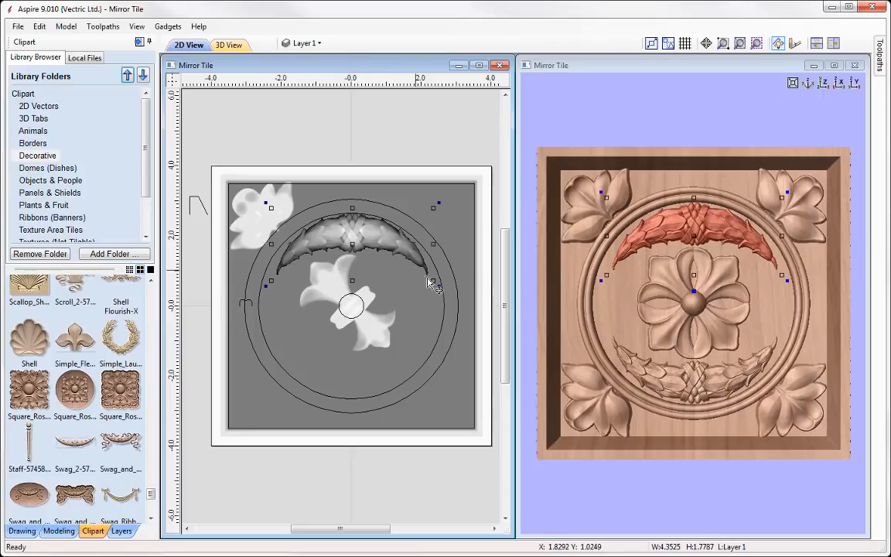
pyautogui.moveTo(431, 280); pyautogui.dragTo(455, 289)
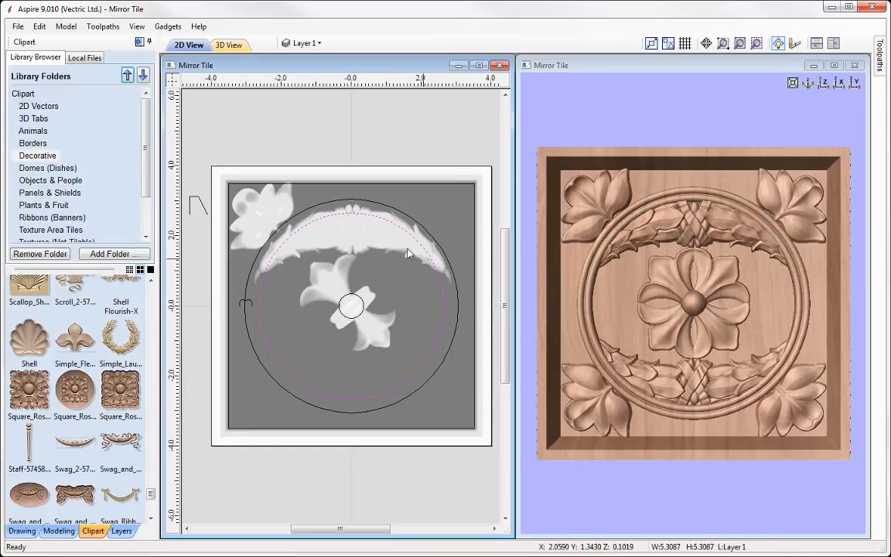
pyautogui.moveTo(457, 295); pyautogui.dragTo(413, 278)
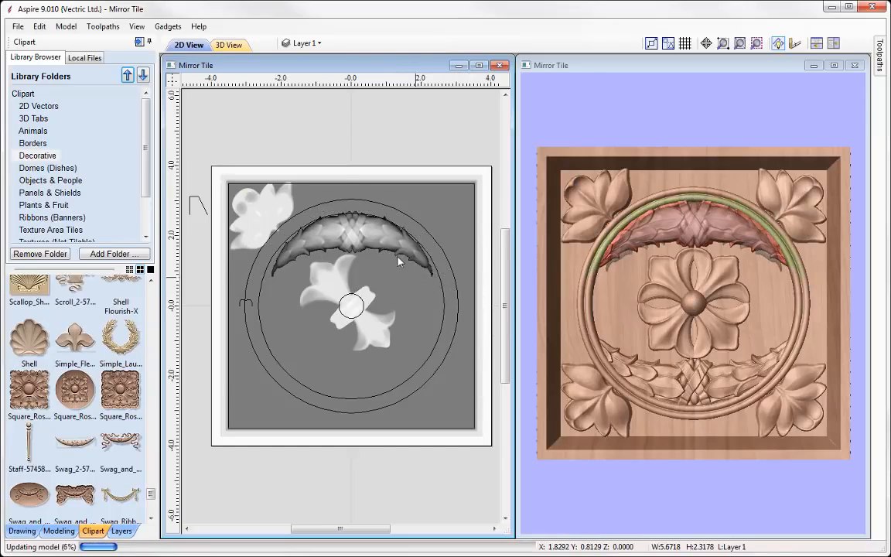
pyautogui.moveTo(348, 225); pyautogui.dragTo(349, 228)
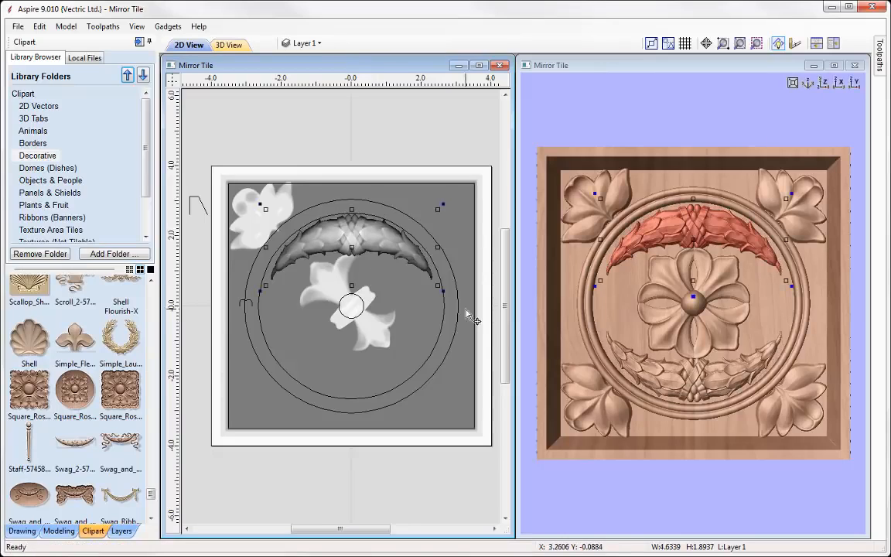
pyautogui.click(787, 313)
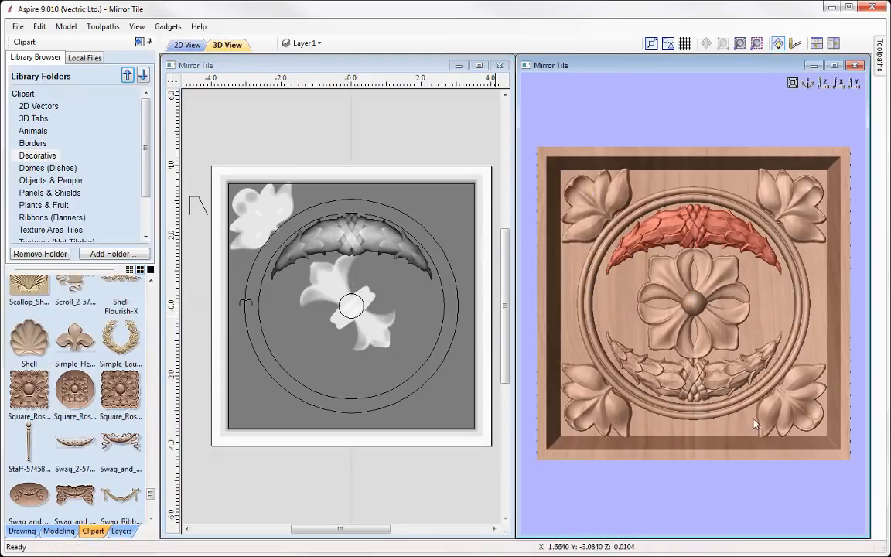
pyautogui.click(715, 135)
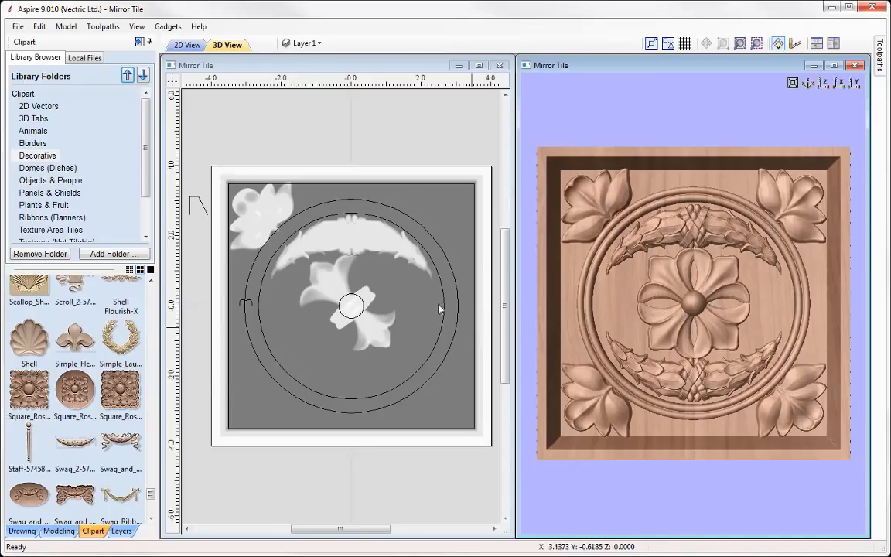
# Insert a new level above Inner Circle 2 and name it Inner Circle 3
pyautogui.click(59, 530)
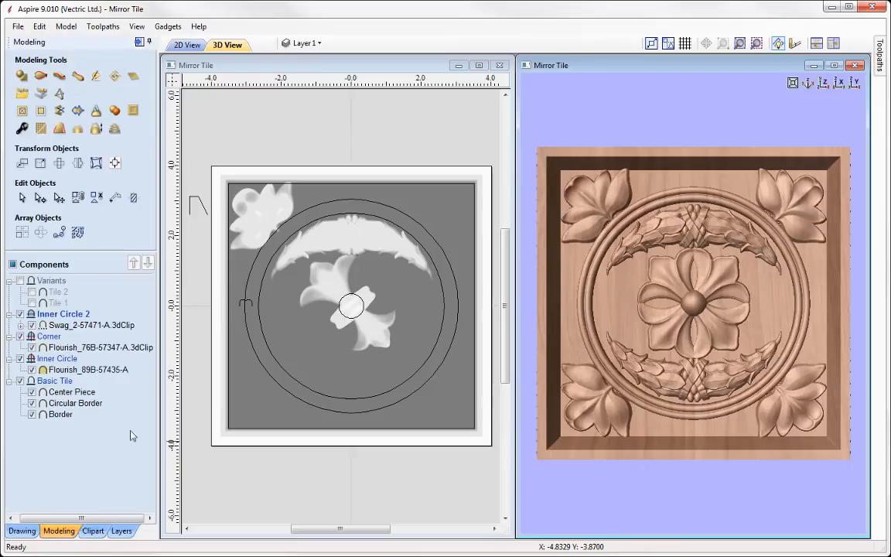
pyautogui.rightClick(60, 314)
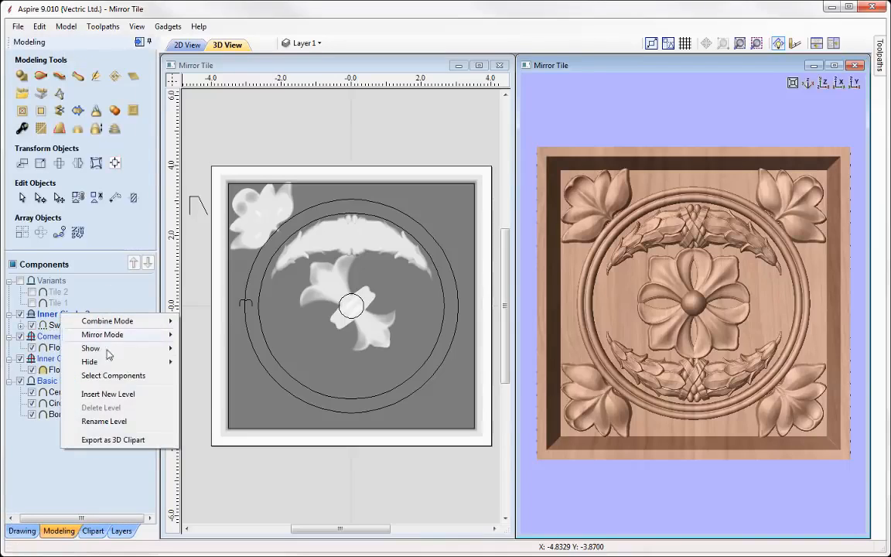
pyautogui.click(113, 394)
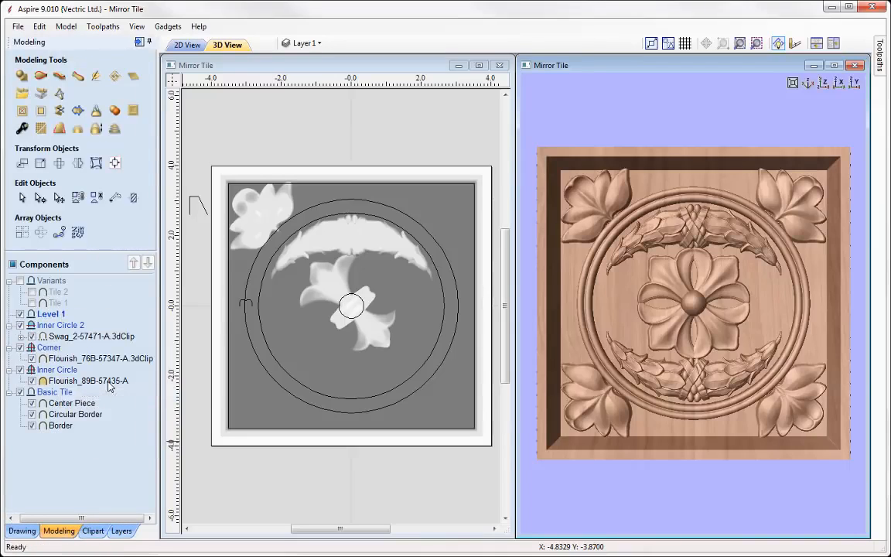
pyautogui.rightClick(55, 317)
pyautogui.click(114, 425)
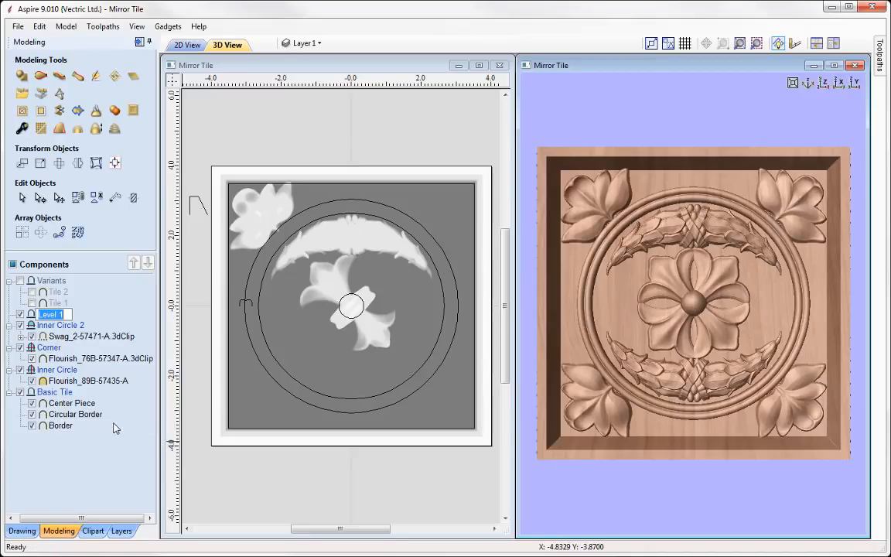
pyautogui.press('BackSpace')
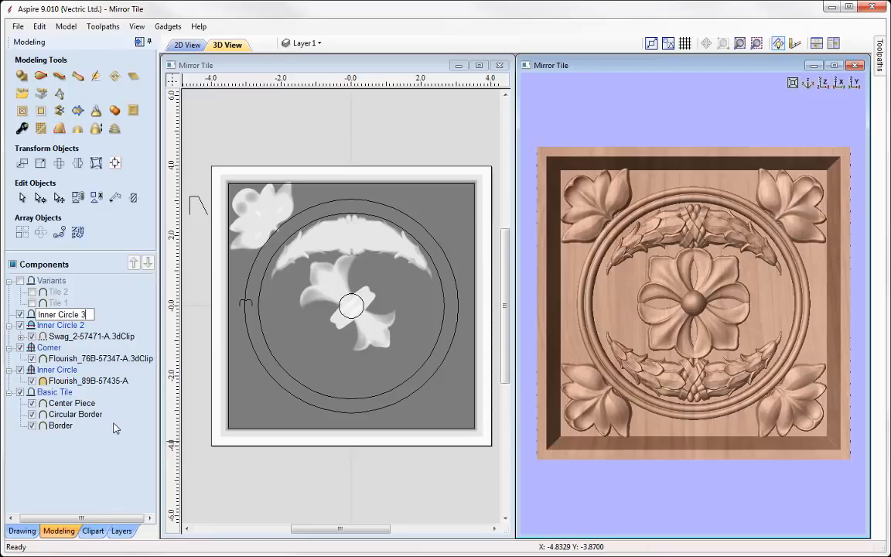
pyautogui.press('Return')
# Set the Inner Circle 3 level's combine mode to Merge and its mirror mode to Left to Right
pyautogui.rightClick(74, 317)
pyautogui.moveTo(116, 321)
pyautogui.click(220, 352)
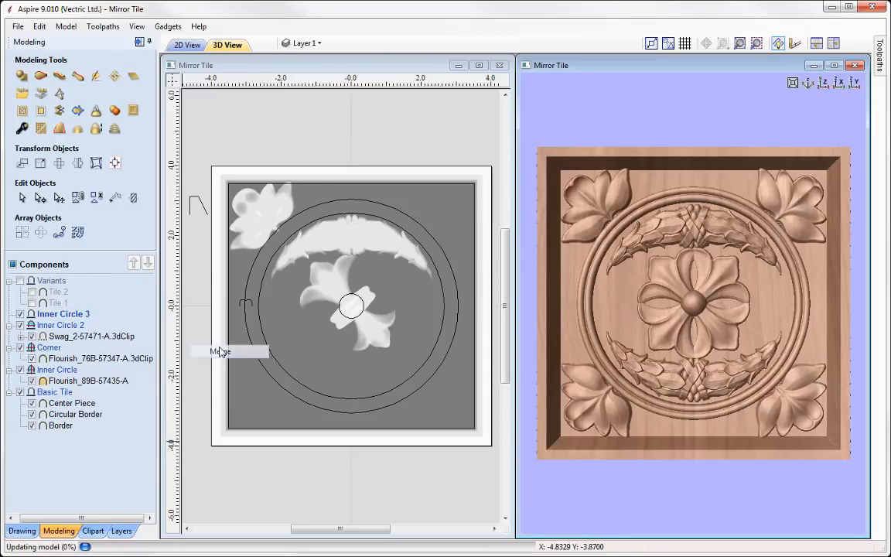
pyautogui.rightClick(71, 317)
pyautogui.moveTo(122, 338)
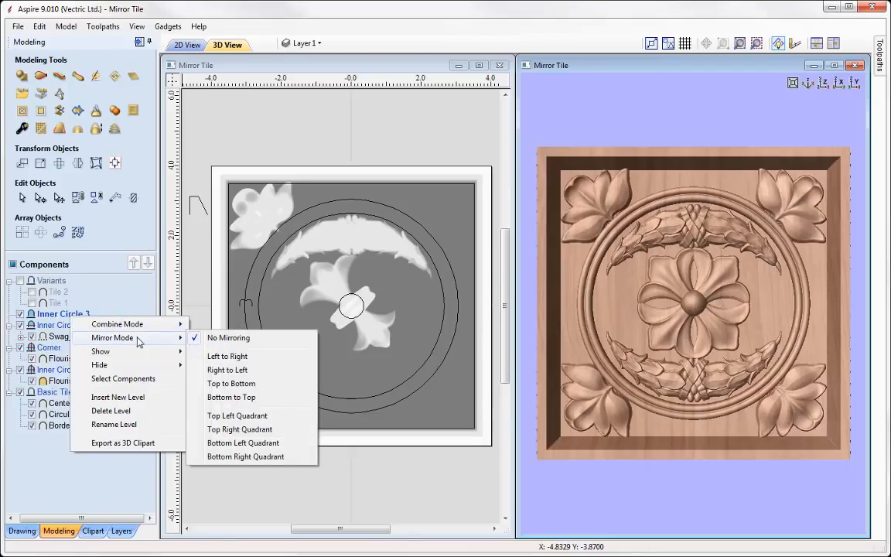
pyautogui.click(225, 356)
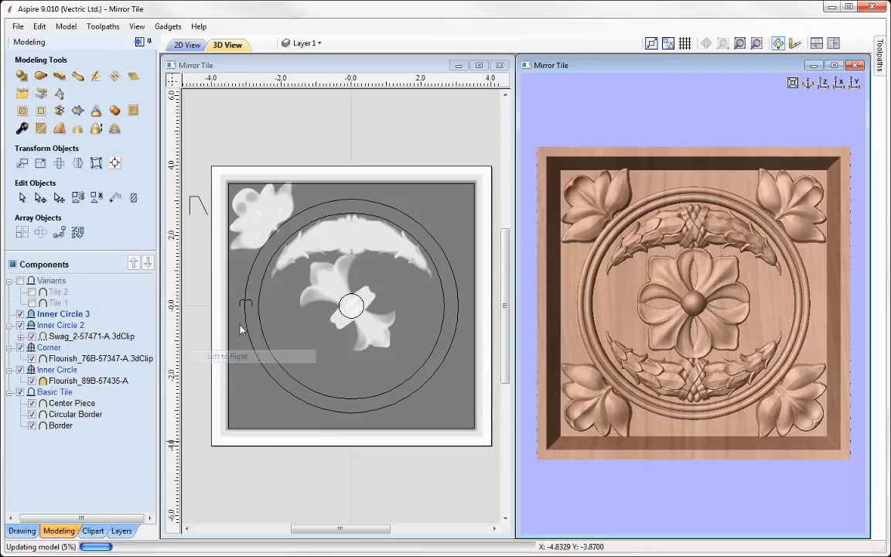
# Insert the Flower clipart from the Decorative library folder onto the Inner Circle 3 level
pyautogui.click(94, 530)
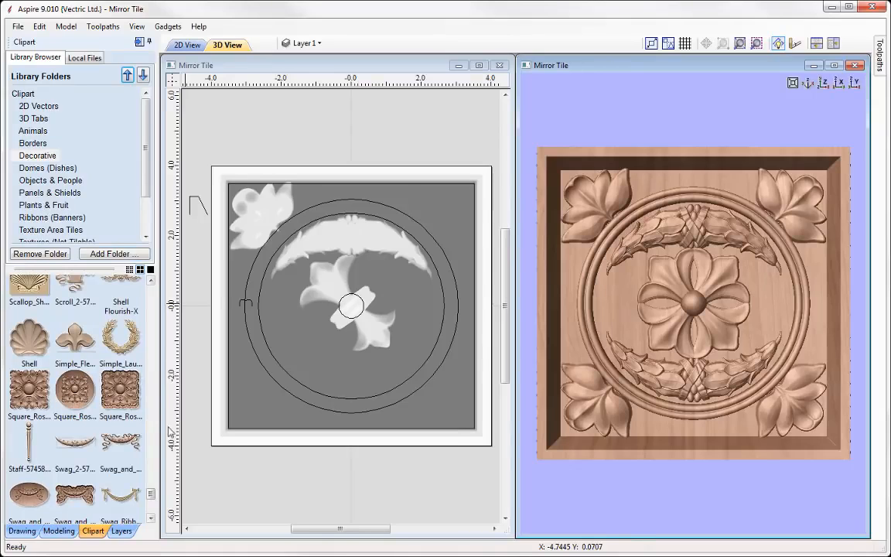
pyautogui.moveTo(152, 493); pyautogui.dragTo(151, 455)
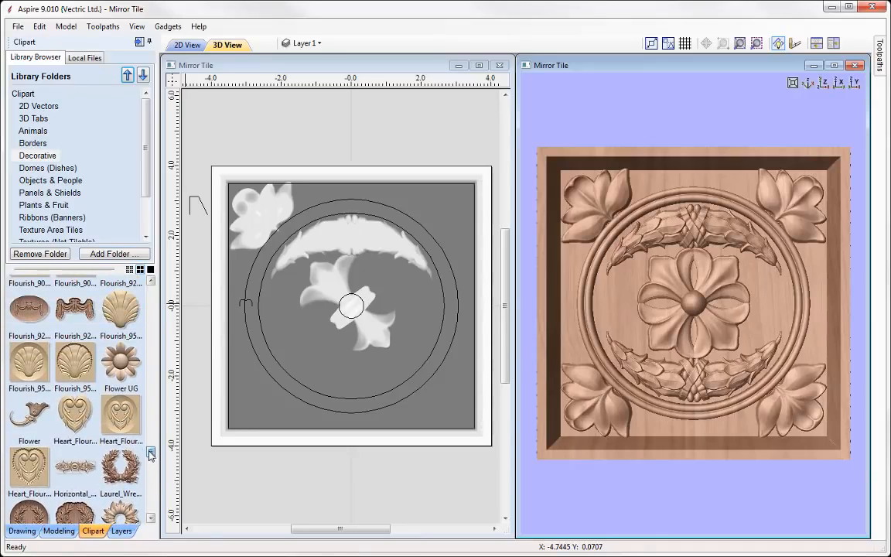
pyautogui.doubleClick(32, 417)
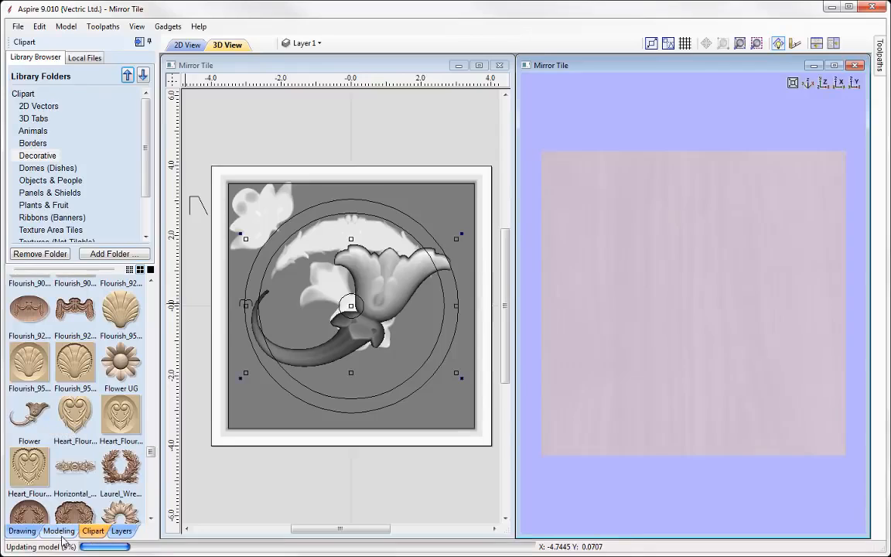
pyautogui.click(61, 532)
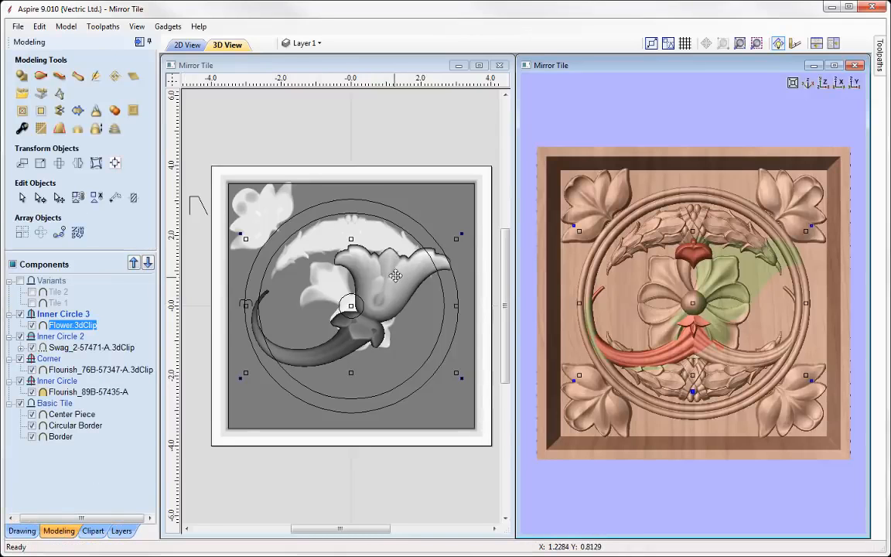
# Shrink and rotate the flower to hang downward, about 2.19 wide by 2.93 high, and place it in the circle's left half
pyautogui.click(456, 238)
pyautogui.keyDown('shift'); pyautogui.moveTo(455, 239); pyautogui.dragTo(255, 337); pyautogui.keyUp('shift')
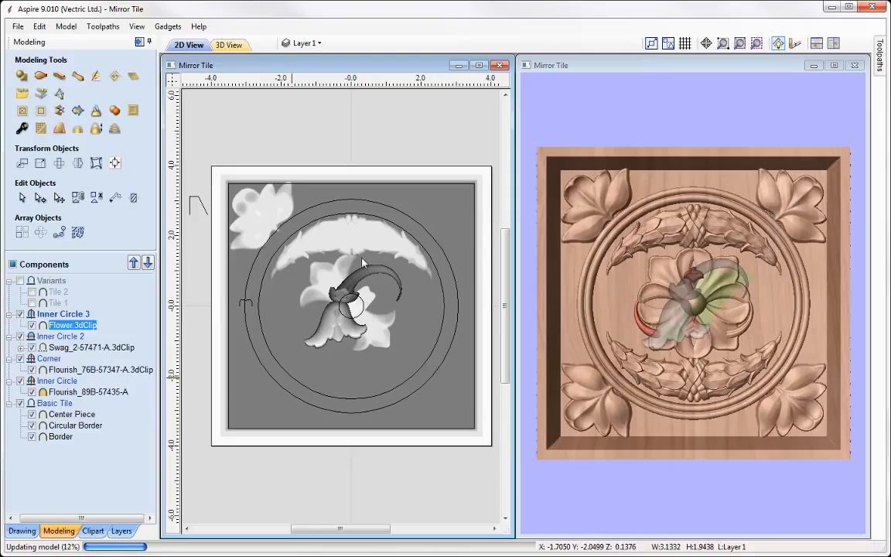
pyautogui.moveTo(353, 280); pyautogui.dragTo(302, 280)
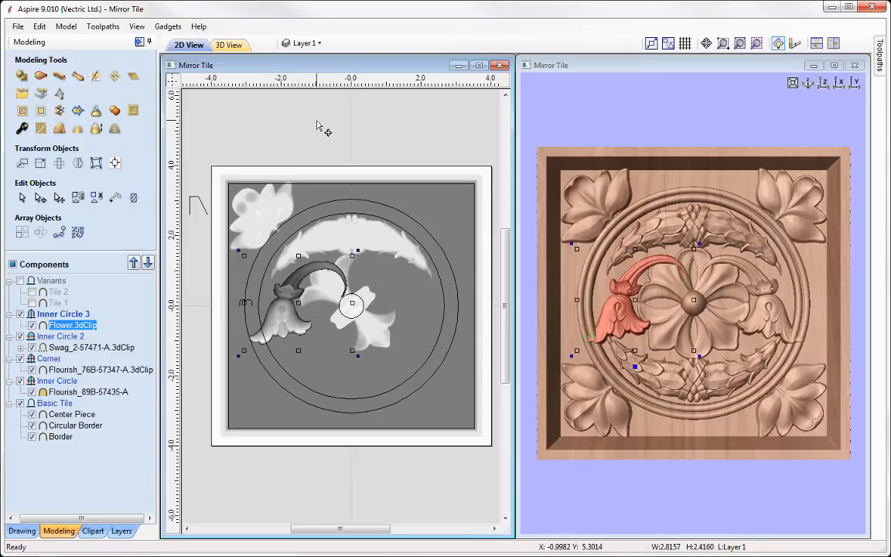
pyautogui.moveTo(357, 358); pyautogui.dragTo(372, 379)
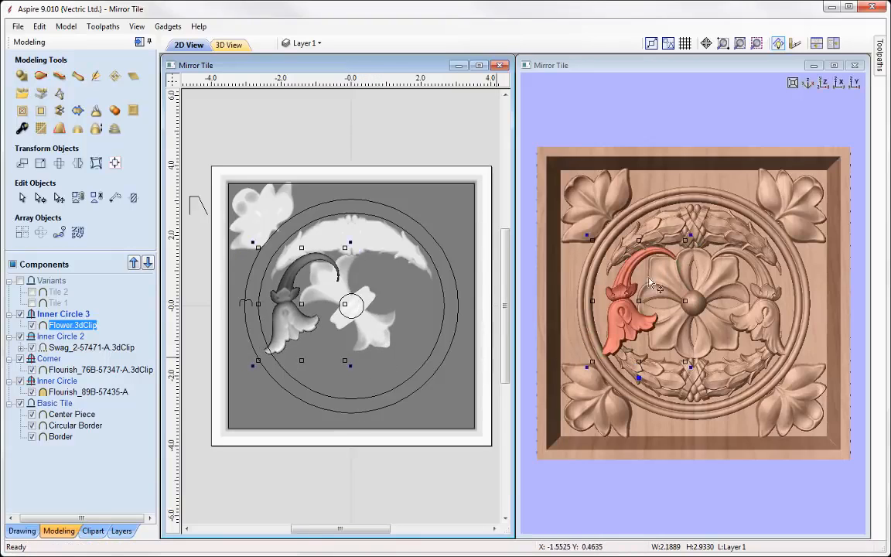
pyautogui.click(640, 115)
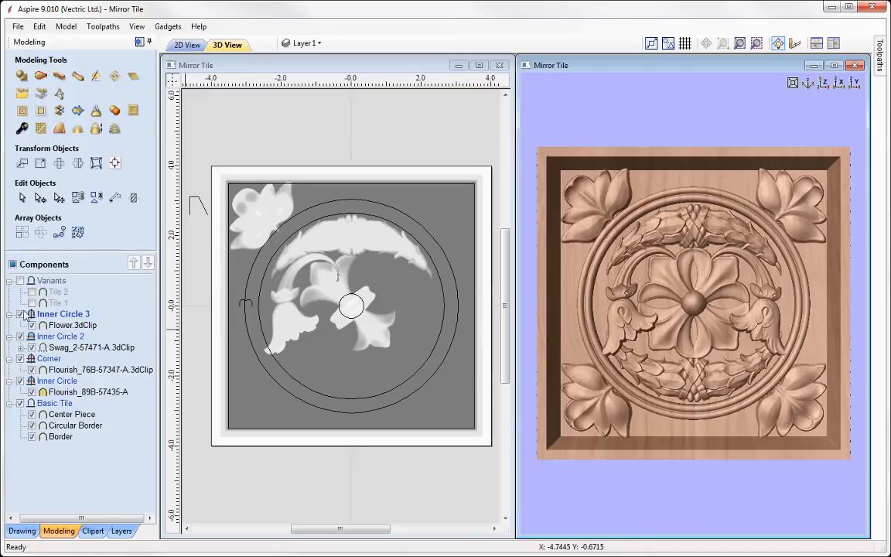
# Show the Variants level and make it the active level
pyautogui.click(20, 280)
pyautogui.click(53, 280)
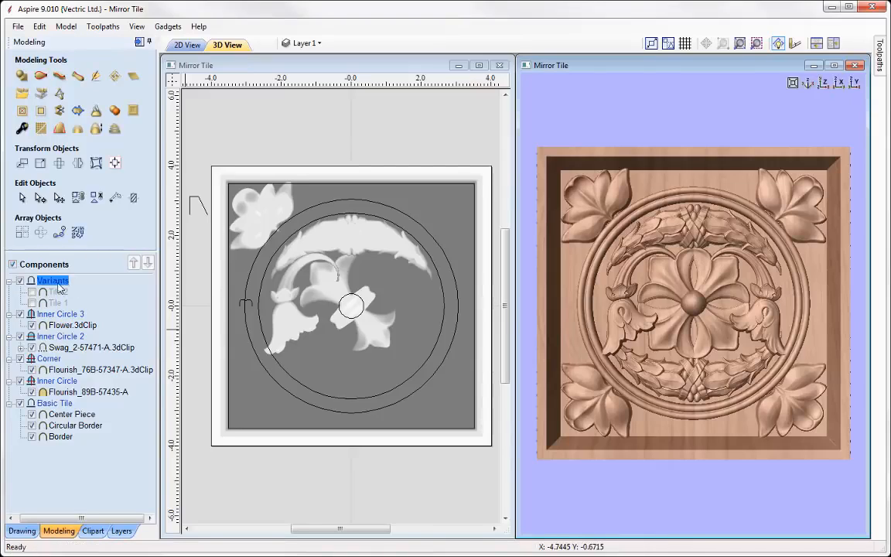
# Create a component from the visible model in the Variants level and rename it Tile 3
pyautogui.click(114, 112)
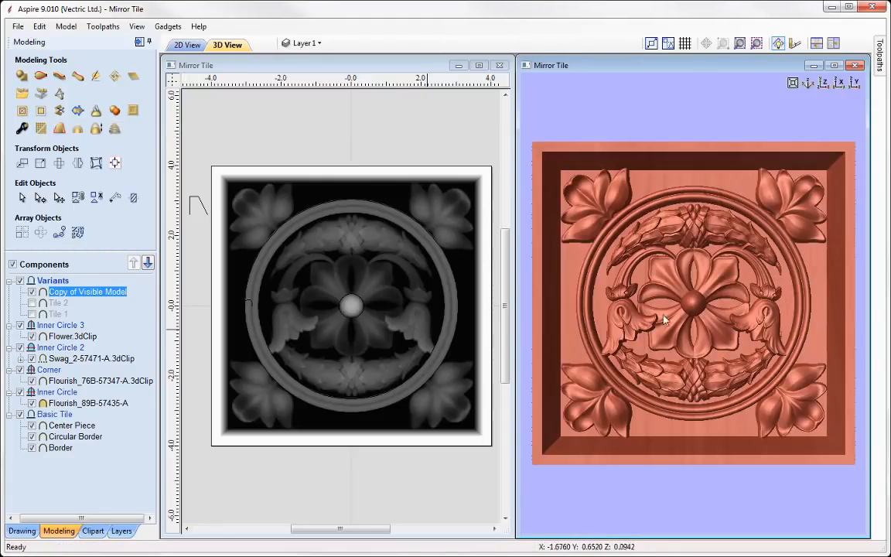
pyautogui.rightClick(69, 296)
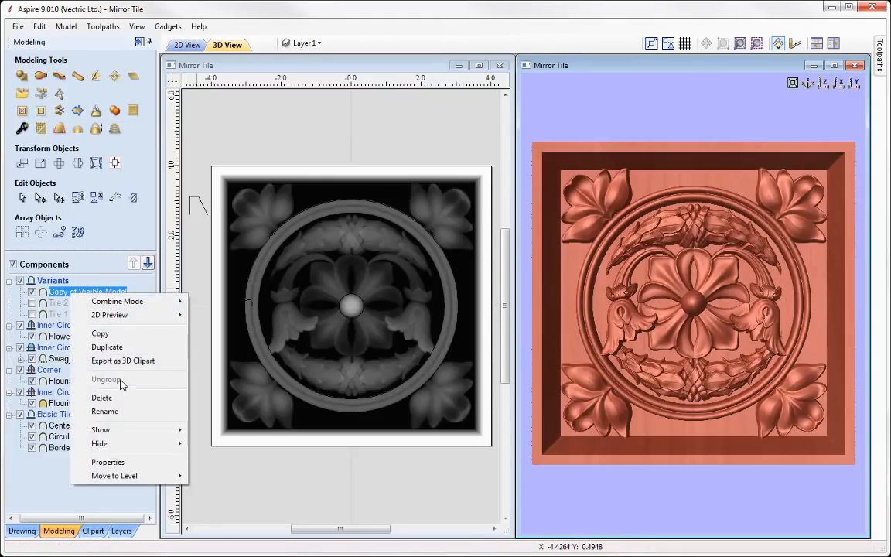
pyautogui.click(119, 415)
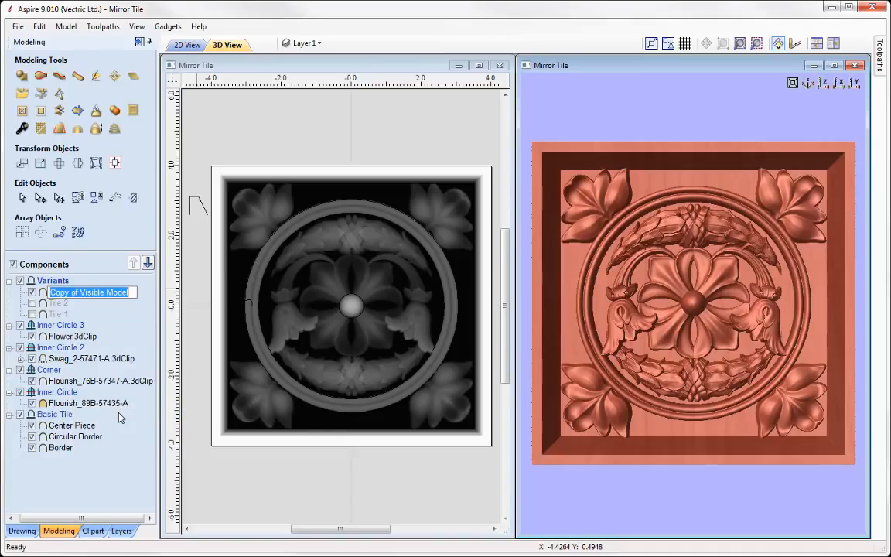
pyautogui.write('Tile 3')
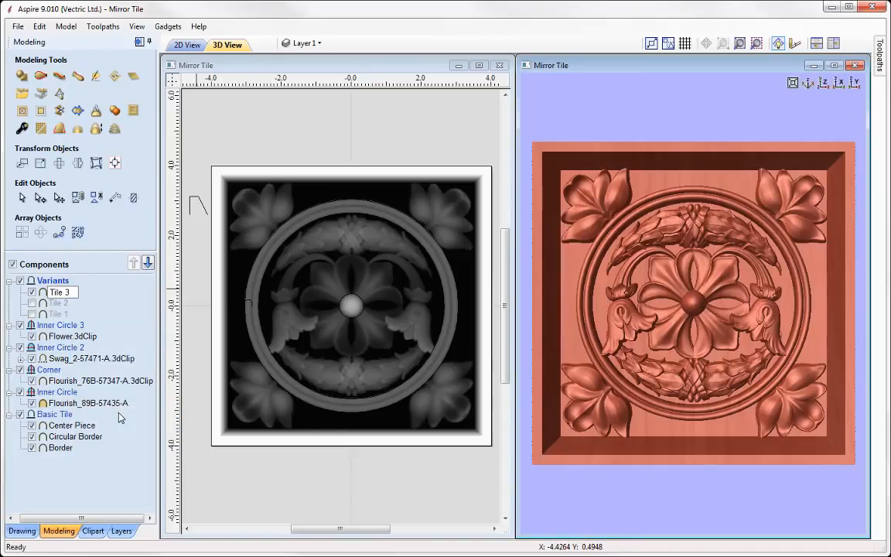
pyautogui.click(186, 300)
# Export the Tile 3 component as 3D clipart, saved as Tile 3.3dClip in the Mirror Mode folder
pyautogui.rightClick(64, 292)
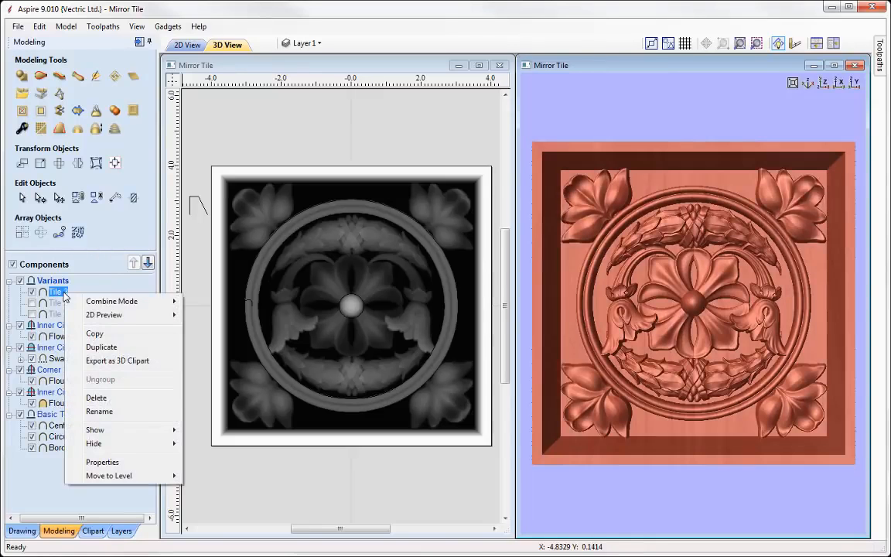
pyautogui.click(128, 361)
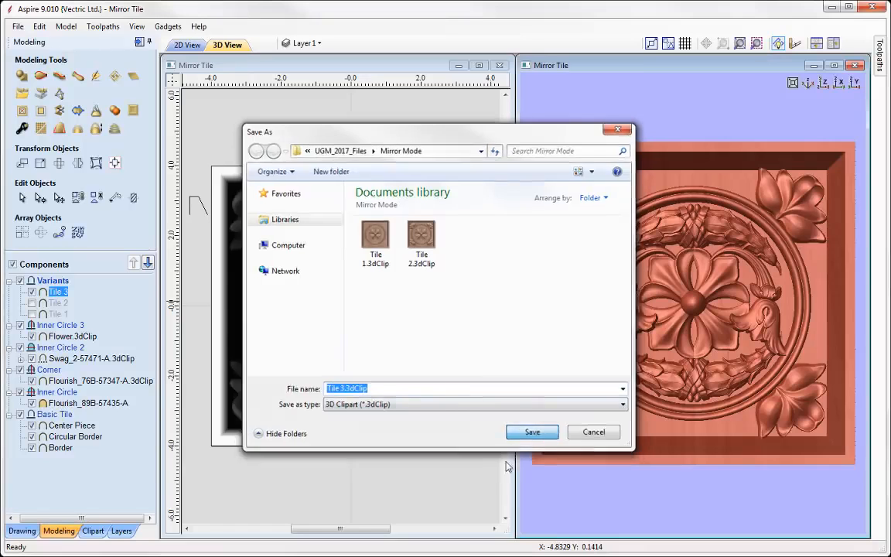
pyautogui.click(535, 434)
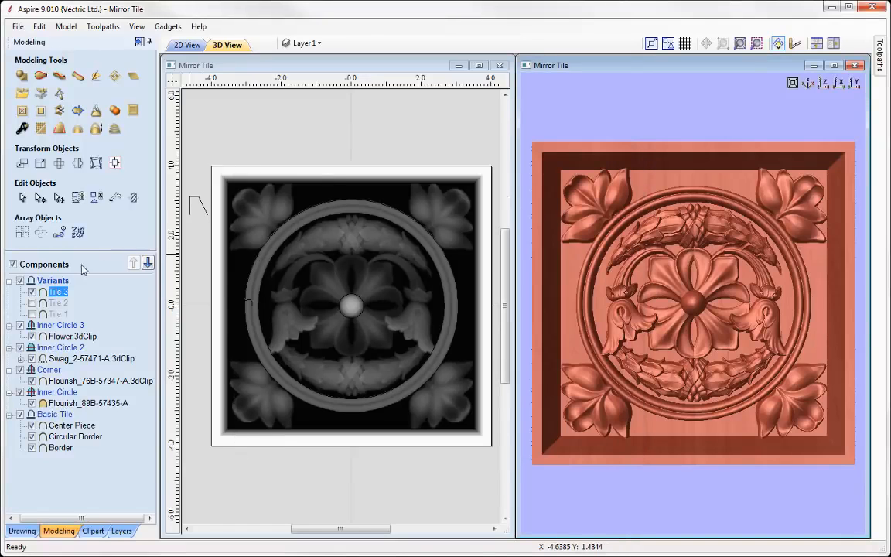
# Hide Tile 3 and the Variants level, and make Inner Circle 3 the active level
pyautogui.click(32, 293)
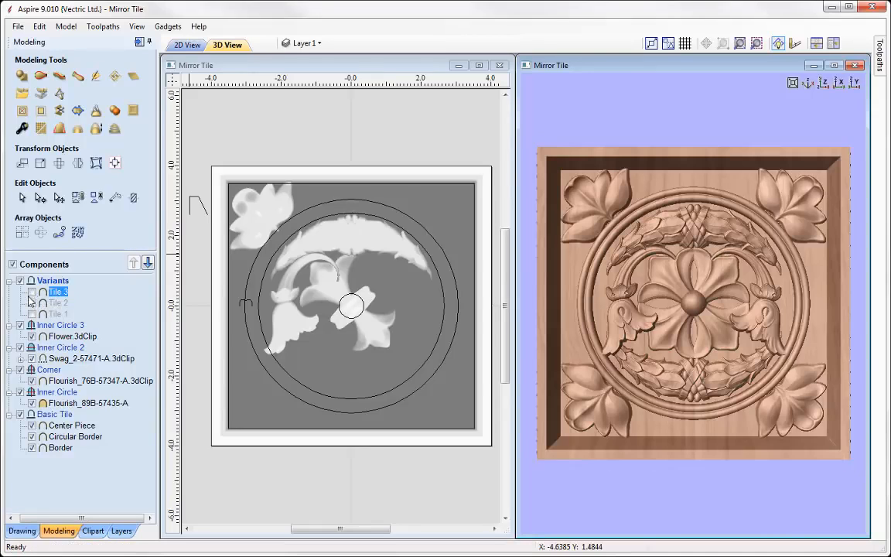
pyautogui.click(21, 280)
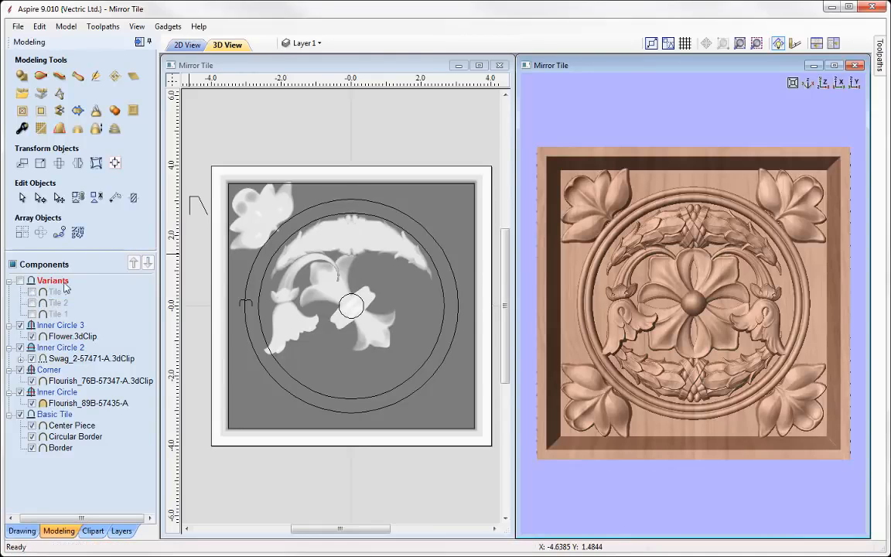
pyautogui.click(58, 325)
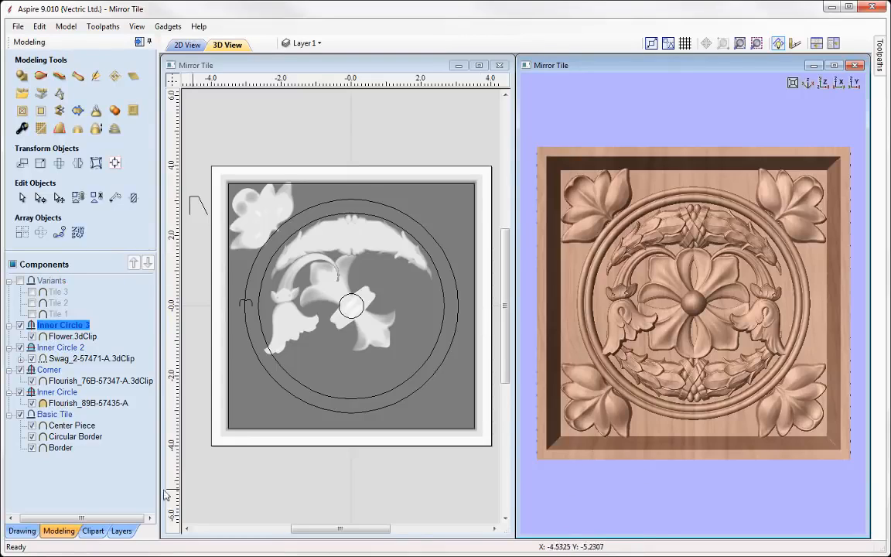
# Hide the Flower, Swag_2-57471-A and Flourish_89B-57435-A components so only the corners and basic tile are shown
pyautogui.click(31, 337)
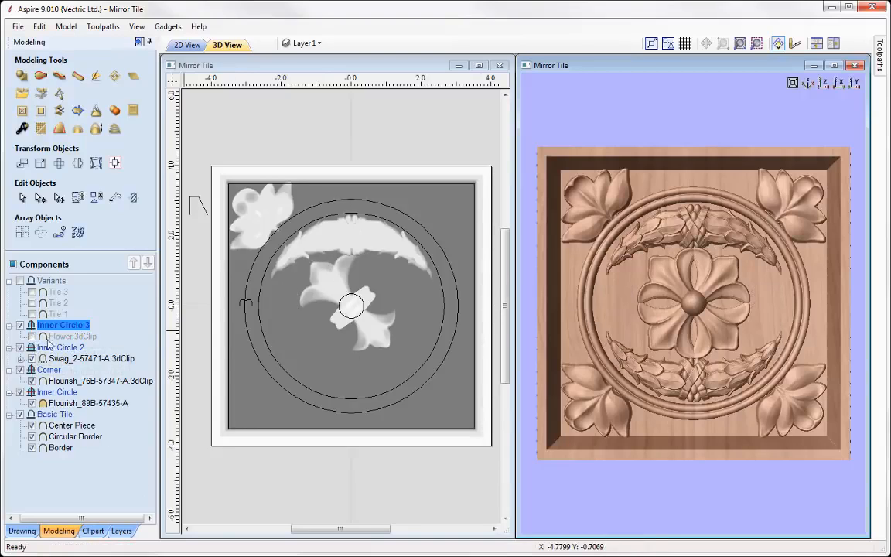
pyautogui.click(32, 358)
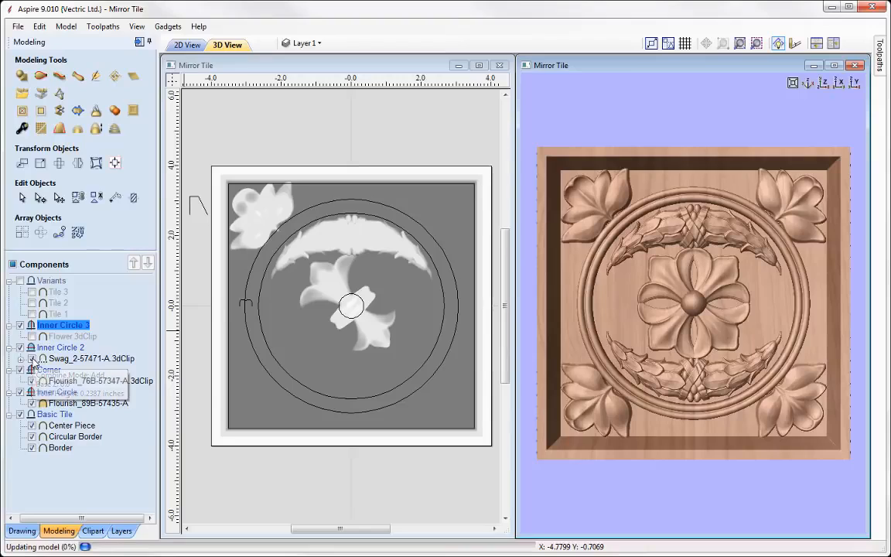
pyautogui.click(74, 380)
pyautogui.click(69, 403)
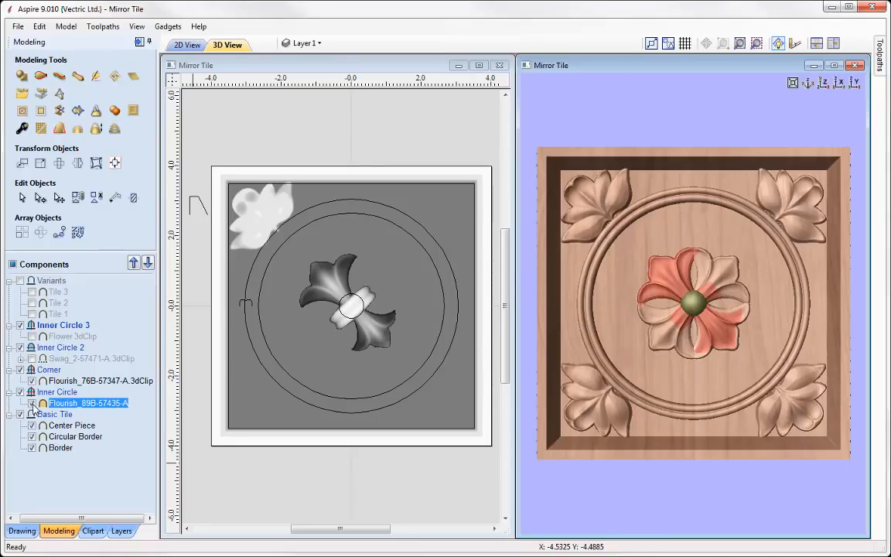
pyautogui.click(32, 403)
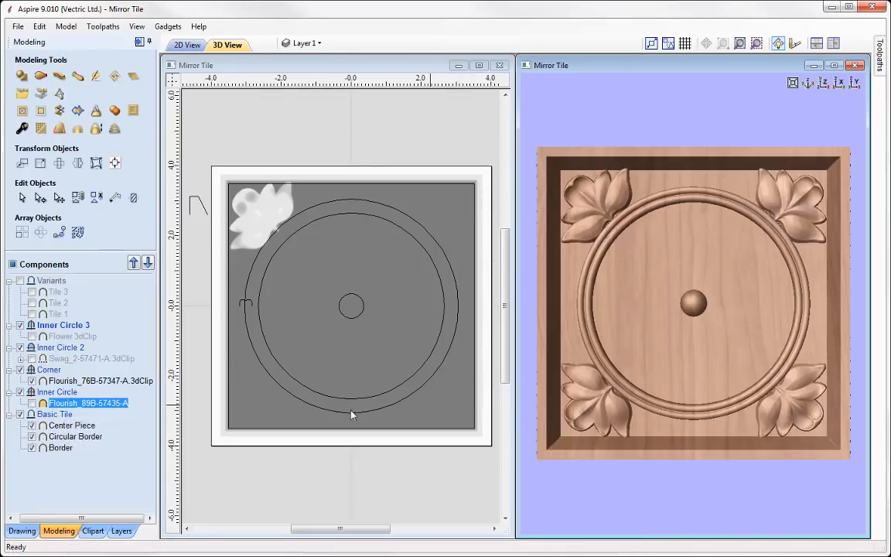
# Add the Flourish_80C-57368-A clipart from the Decorative library to the Inner Circle level, centred on the tile
pyautogui.click(47, 392)
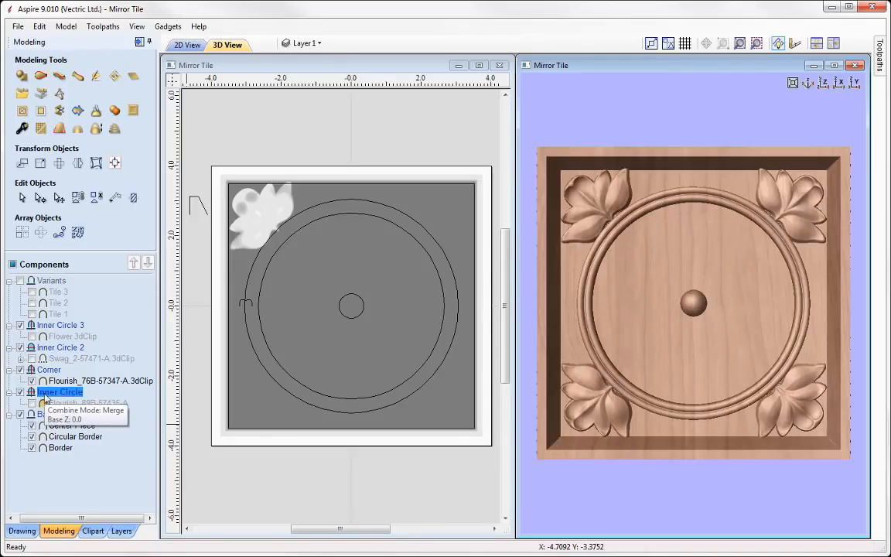
pyautogui.click(93, 531)
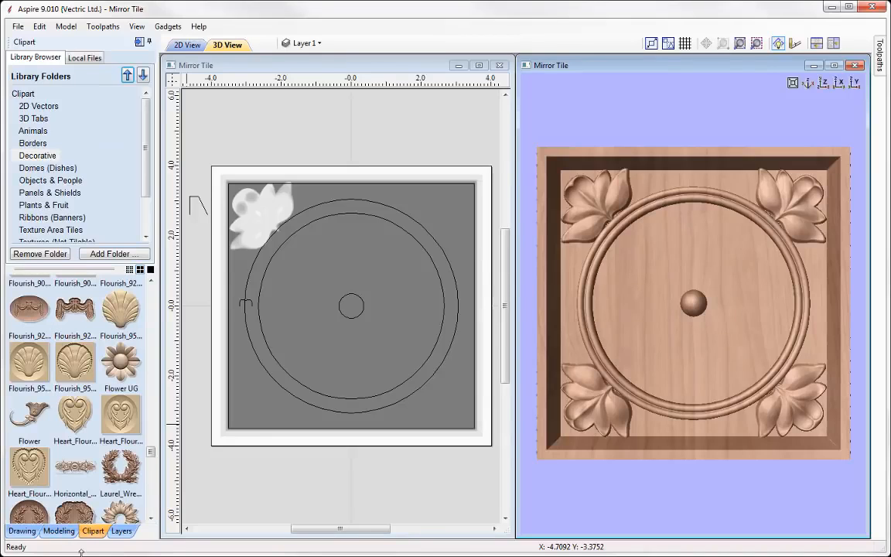
pyautogui.moveTo(156, 459); pyautogui.dragTo(154, 440)
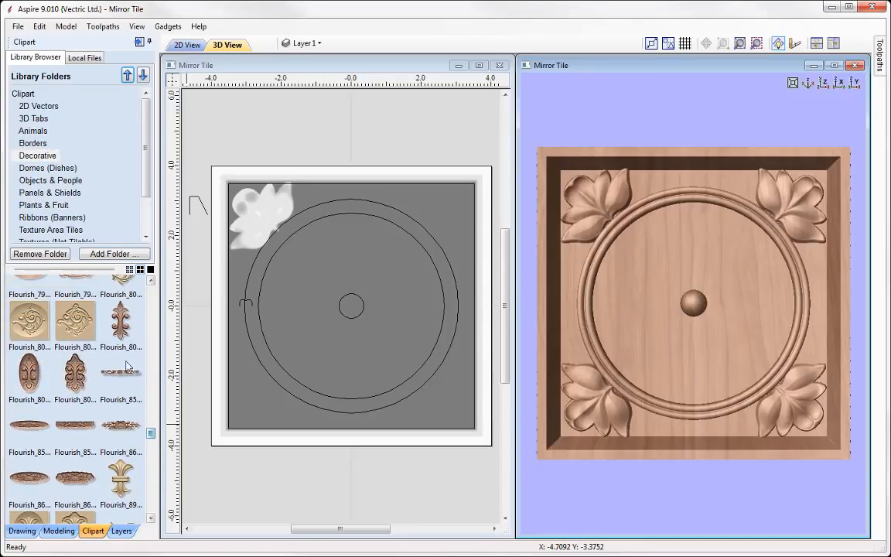
pyautogui.moveTo(120, 321); pyautogui.dragTo(351, 306)
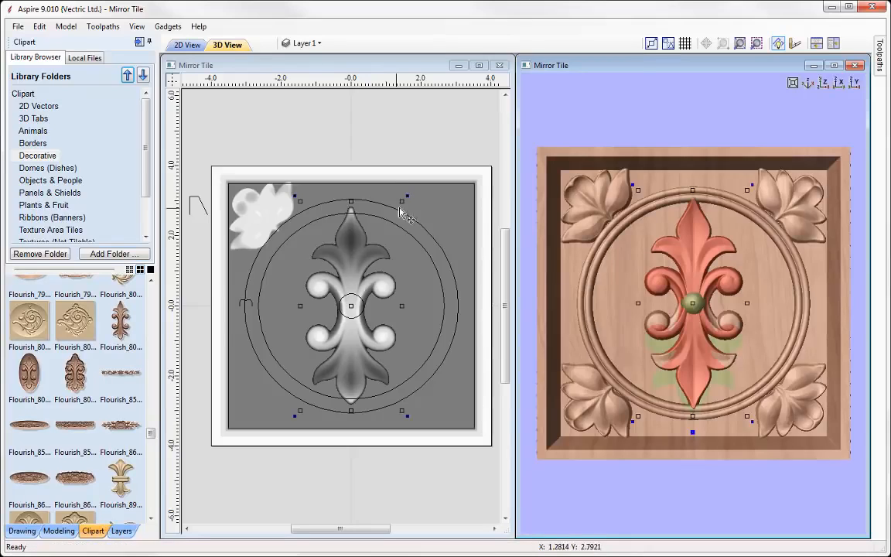
# Shrink the flourish proportionally to about 1.98 by 4.34 and rotate it counterclockwise until it lies diagonally across the circle
pyautogui.keyDown('shift'); pyautogui.moveTo(401, 201); pyautogui.dragTo(385, 236); pyautogui.keyUp('shift')
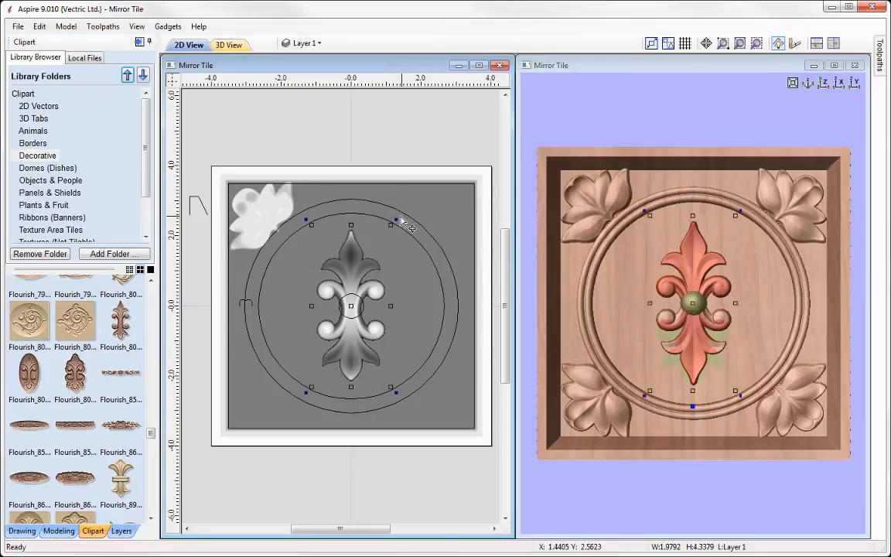
pyautogui.moveTo(393, 218); pyautogui.dragTo(322, 229)
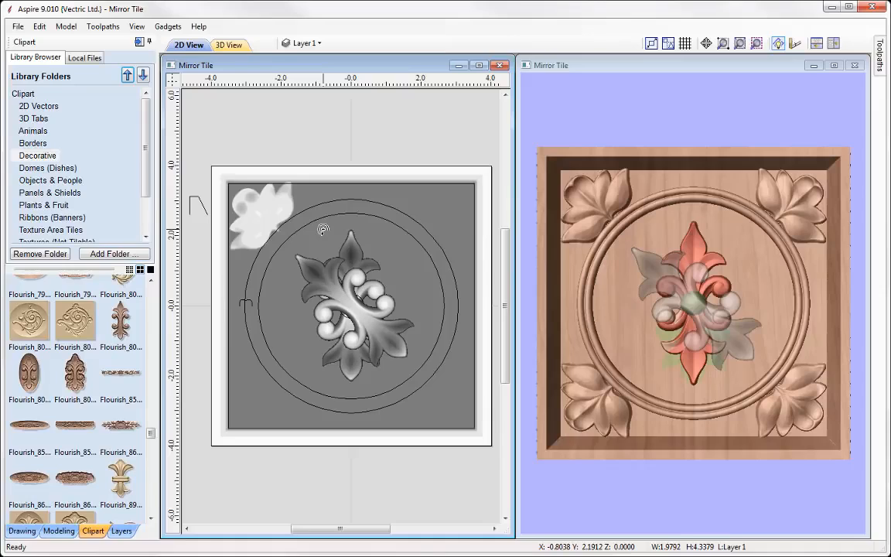
pyautogui.moveTo(322, 229); pyautogui.dragTo(254, 521)
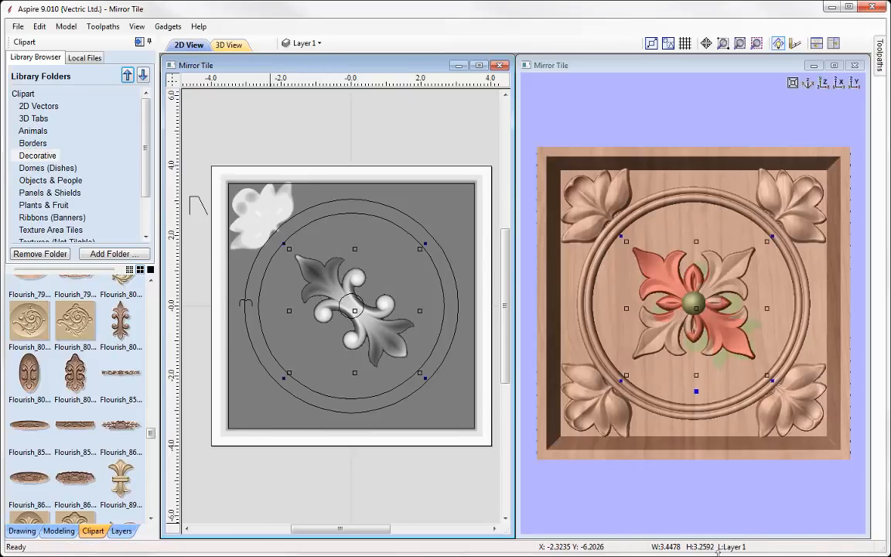
pyautogui.click(664, 144)
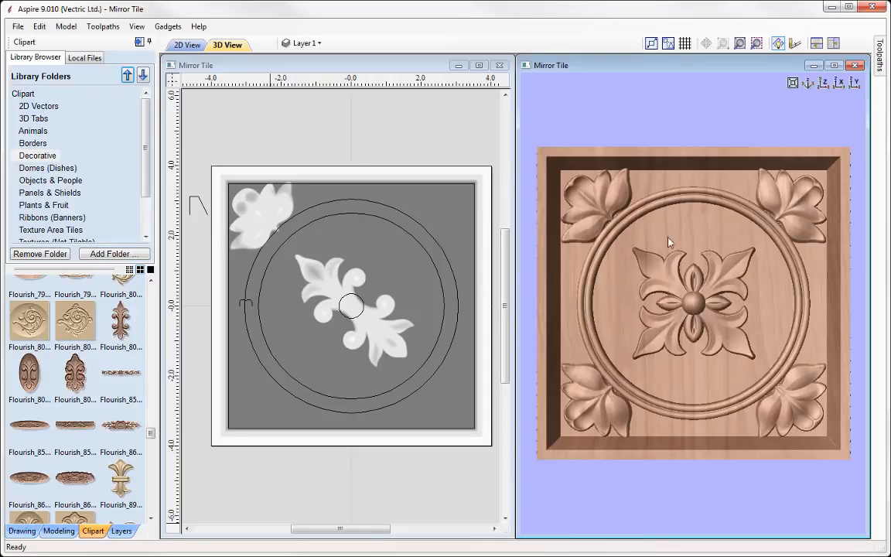
# Show the Variants level, create a component from the visible model in it, and rename that component Tile 4
pyautogui.click(58, 530)
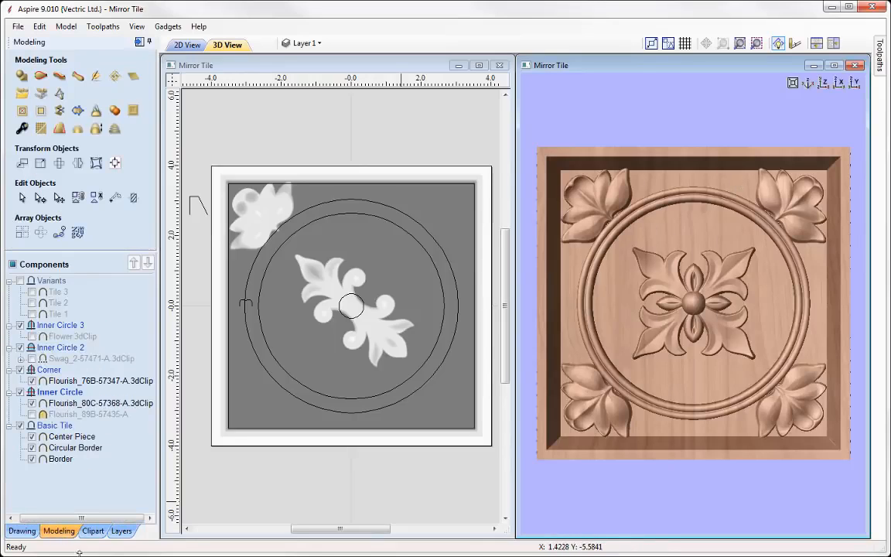
pyautogui.click(55, 281)
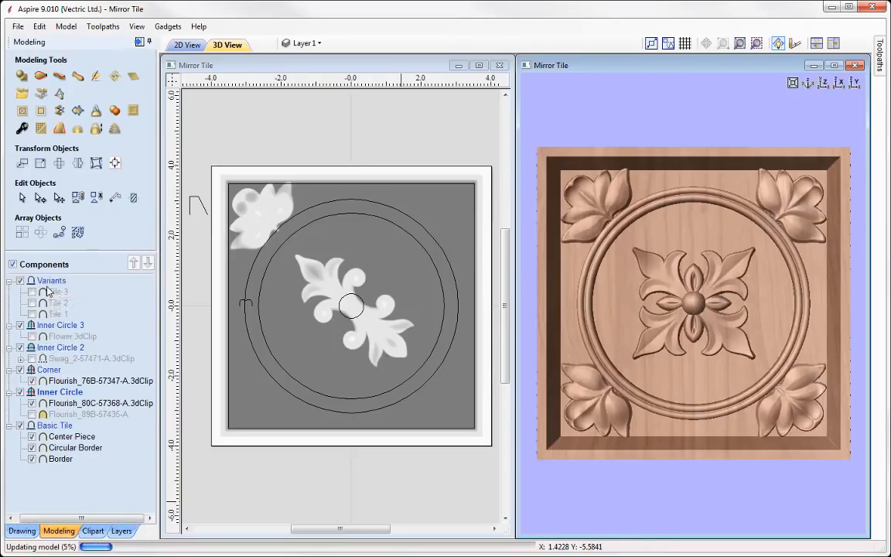
pyautogui.click(115, 110)
pyautogui.click(91, 292)
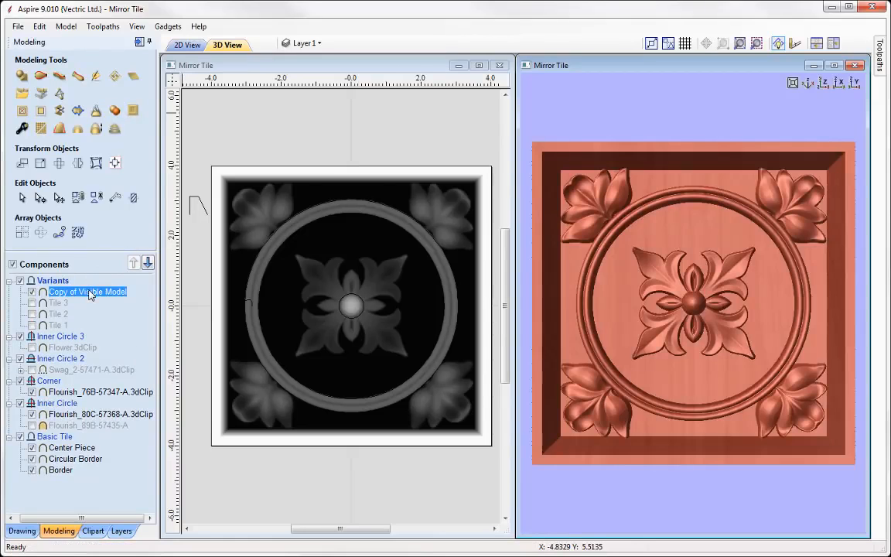
pyautogui.rightClick(91, 292)
pyautogui.click(124, 409)
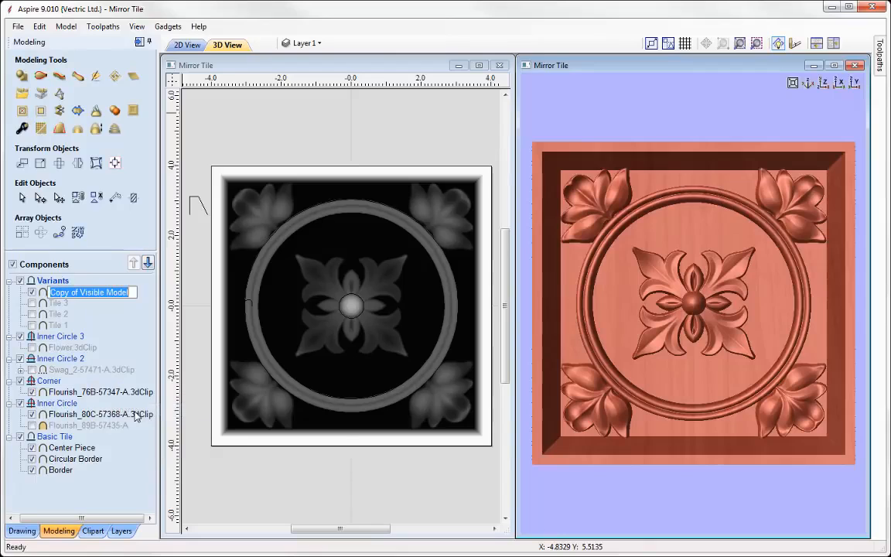
pyautogui.write('Tile 4')
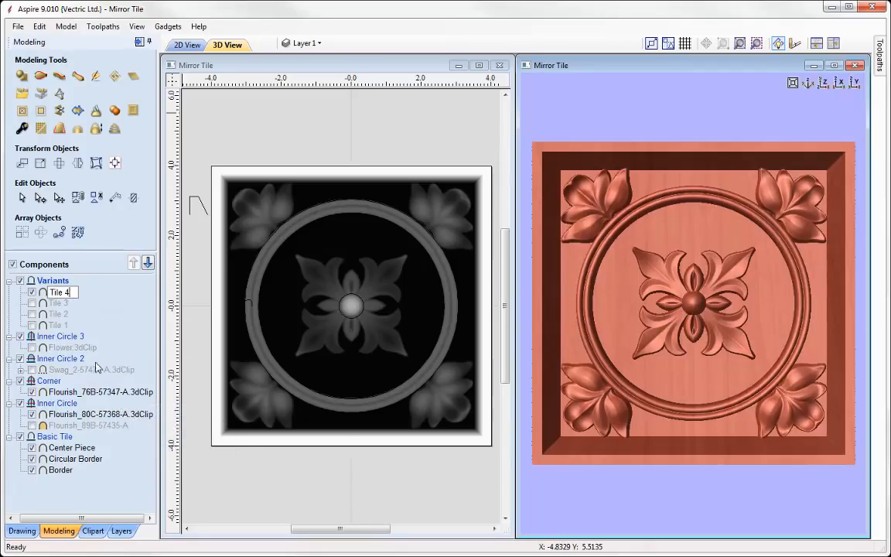
pyautogui.press('Return')
# Export the Tile 4 component as 3D clipart, saved as Tile 4.3dClip in the Mirror Mode folder
pyautogui.rightClick(63, 294)
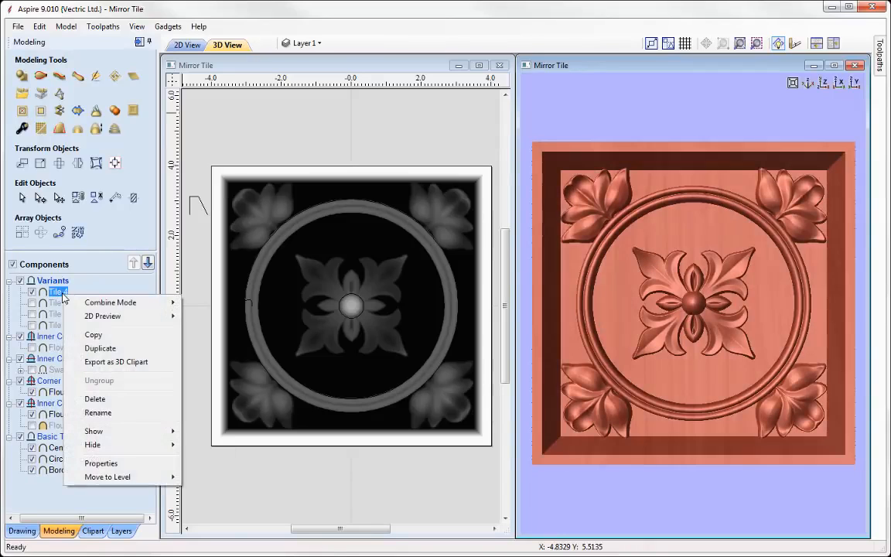
pyautogui.click(155, 362)
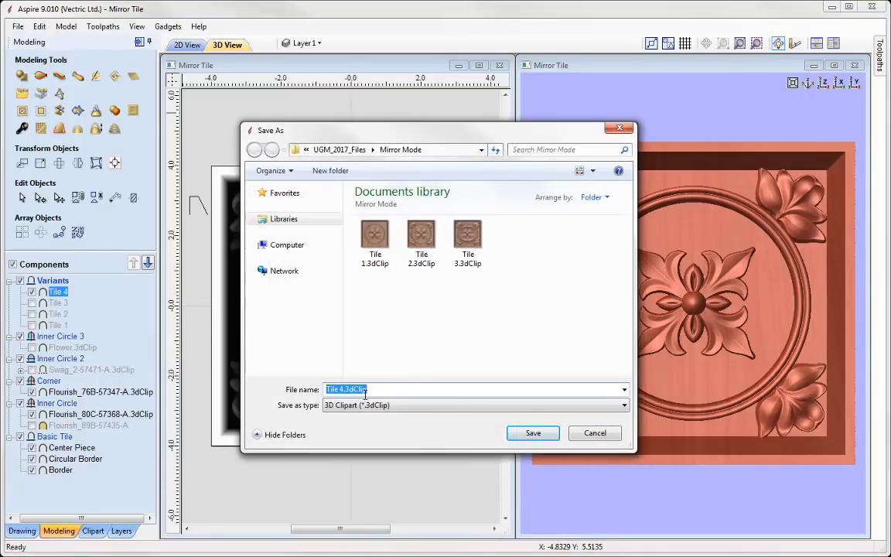
pyautogui.click(532, 433)
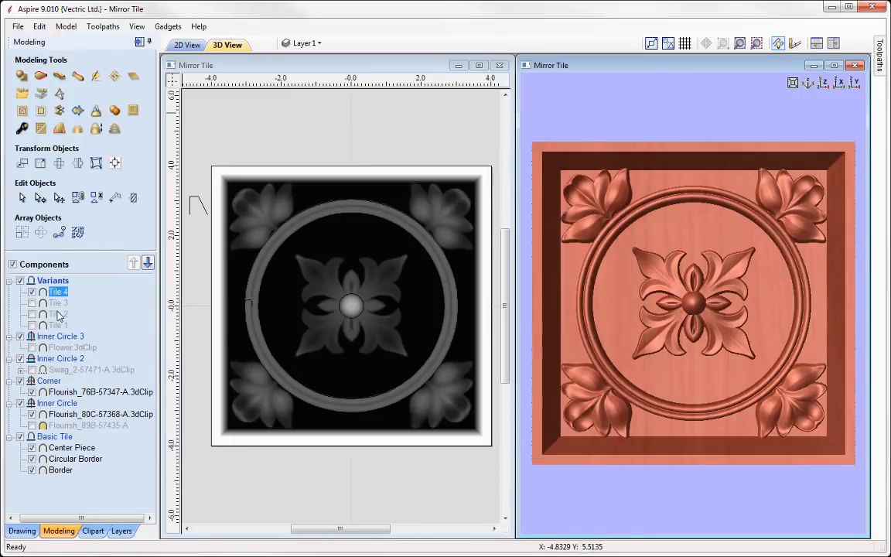
# Hide Tile 4 and the Variants level, and make Inner Circle the active level
pyautogui.click(32, 293)
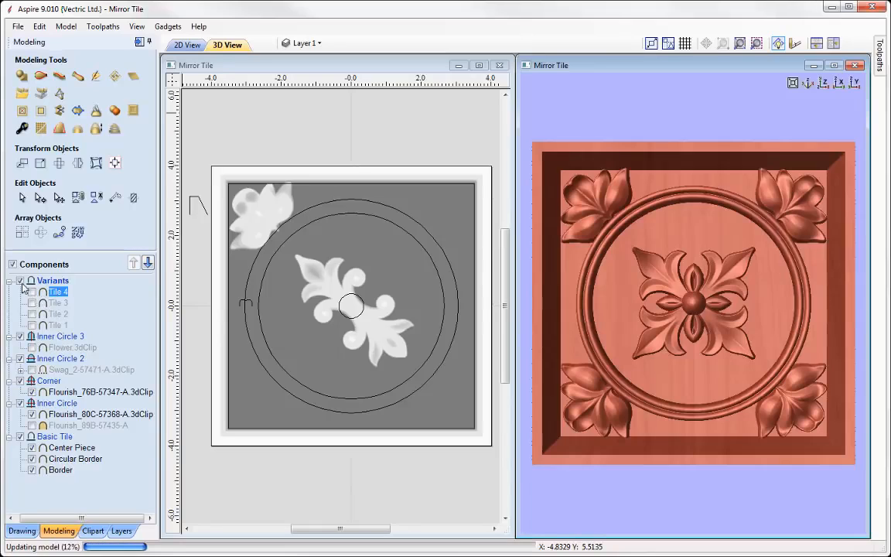
pyautogui.click(21, 280)
pyautogui.click(58, 404)
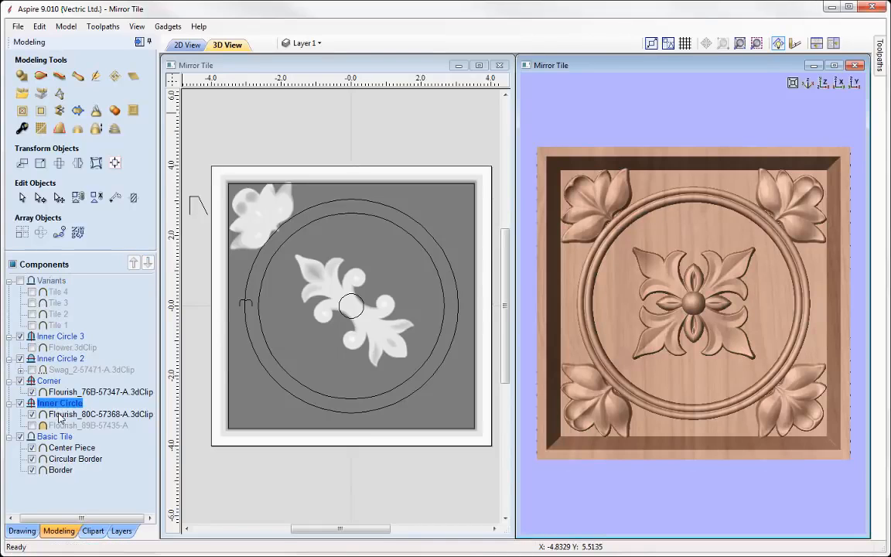
# Add the Flourish_142D-57730-A clipart from the Decorative library folder to the Inner Circle level
pyautogui.click(70, 415)
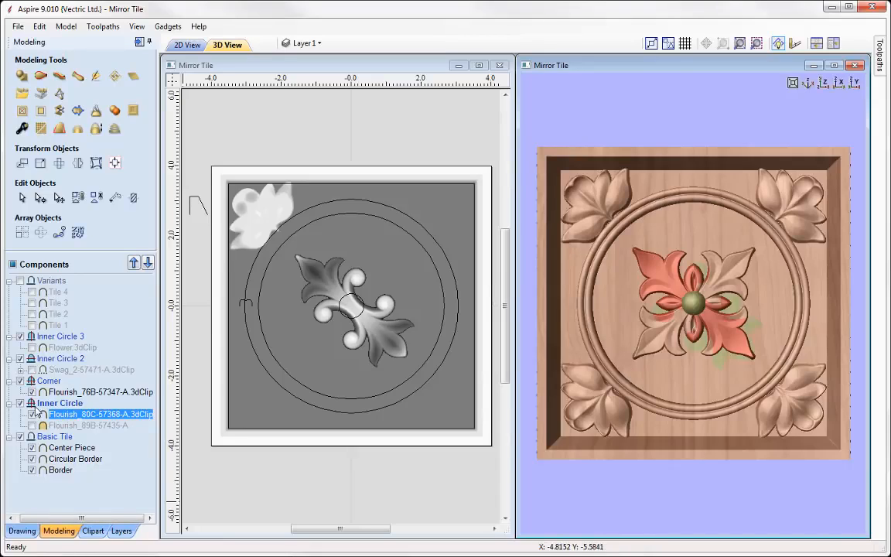
pyautogui.moveTo(45, 412)
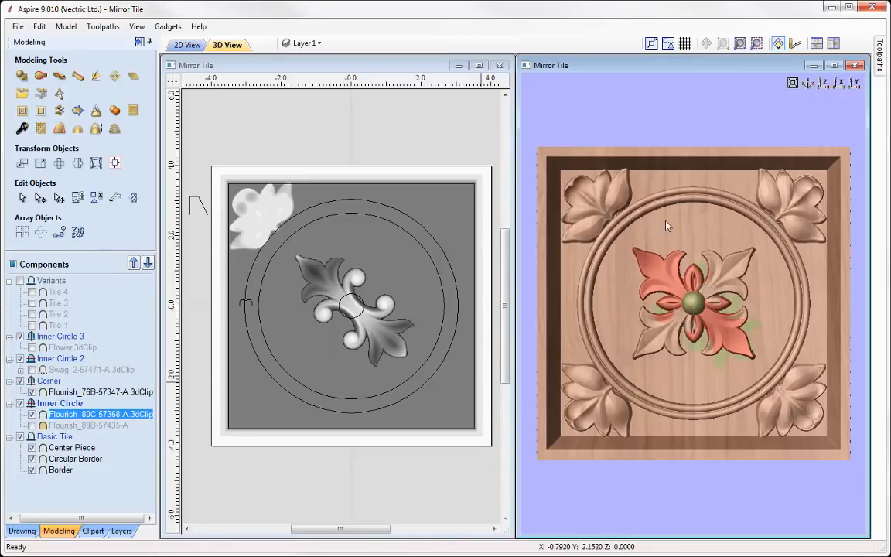
pyautogui.click(93, 530)
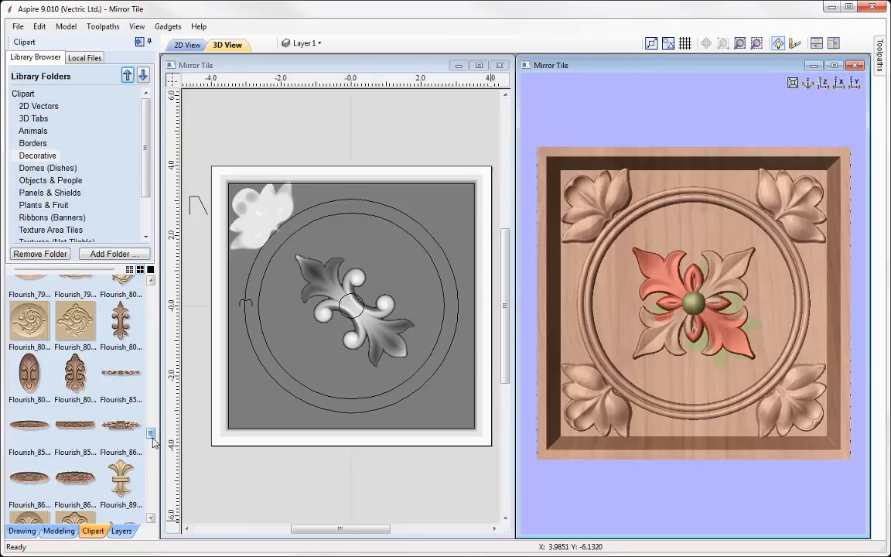
pyautogui.scroll(-2, 153, 443)
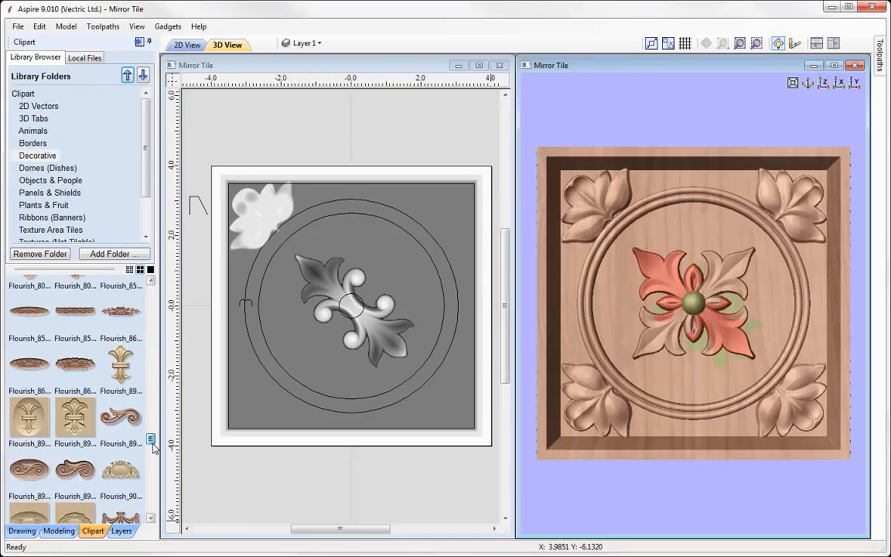
pyautogui.moveTo(153, 442); pyautogui.dragTo(151, 390)
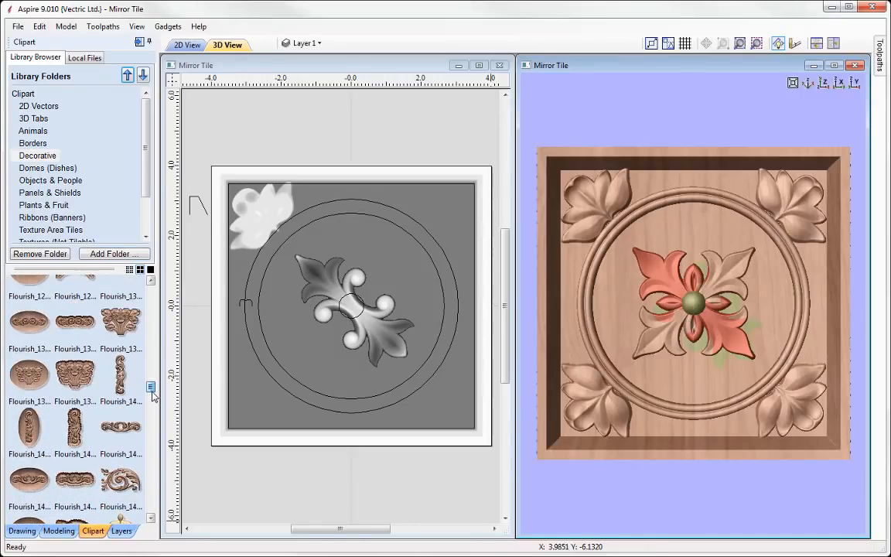
pyautogui.doubleClick(121, 426)
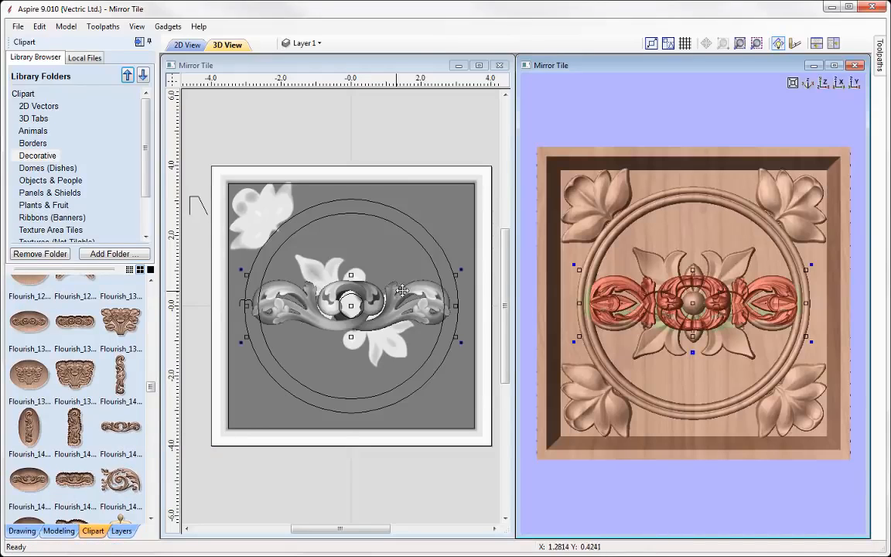
# Shrink the new flourish proportionally to about 4.57 by 1.20 and move it straight up to the upper part of the circle
pyautogui.moveTo(463, 284); pyautogui.dragTo(431, 286)
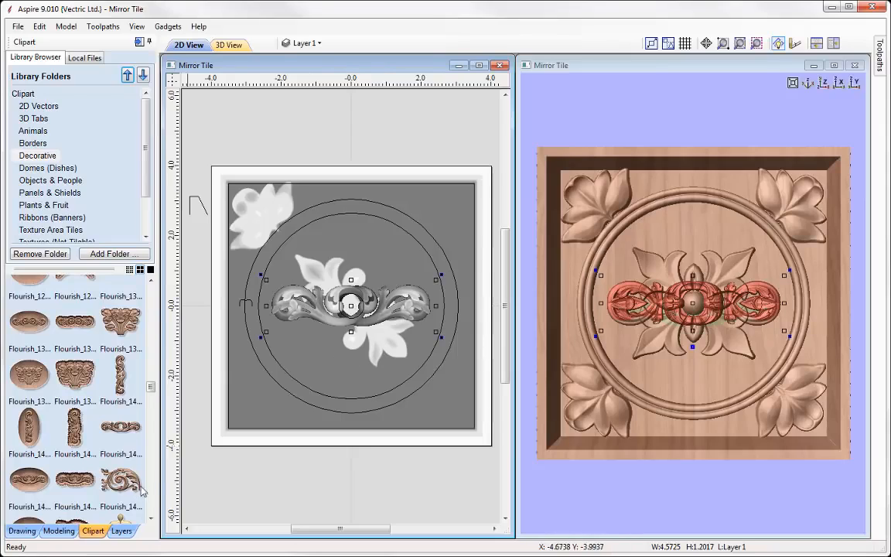
pyautogui.click(352, 307)
pyautogui.click(384, 302)
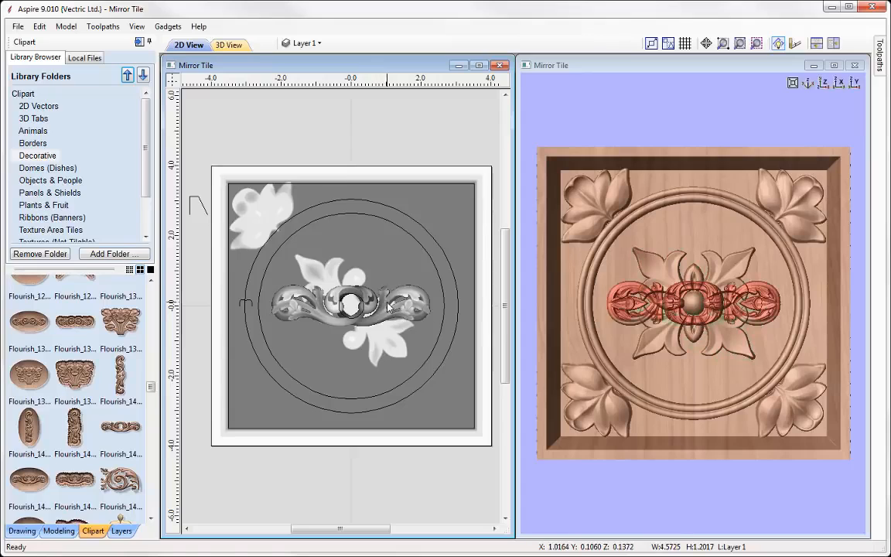
pyautogui.moveTo(353, 309); pyautogui.dragTo(351, 243)
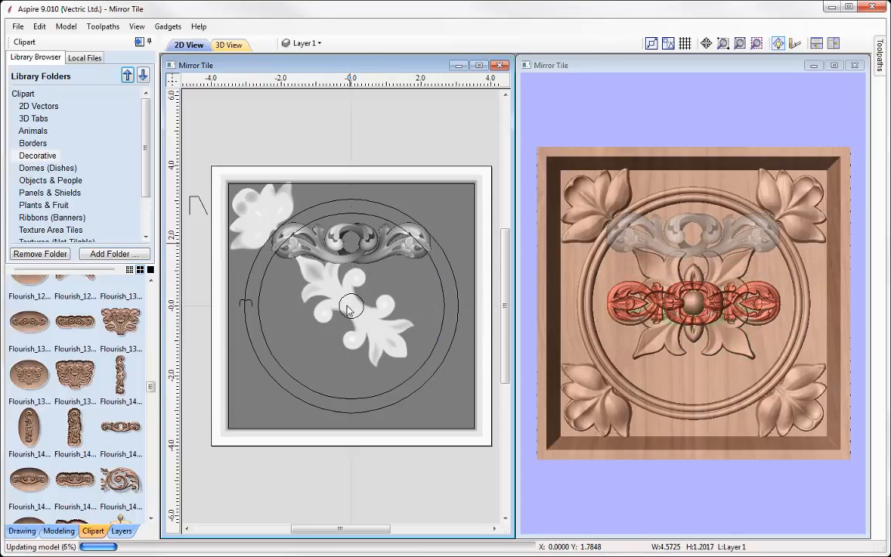
# Create a bounding-box distortion envelope around the flourish and convert the envelope's upper and lower edges to Bezier curves
pyautogui.click(58, 531)
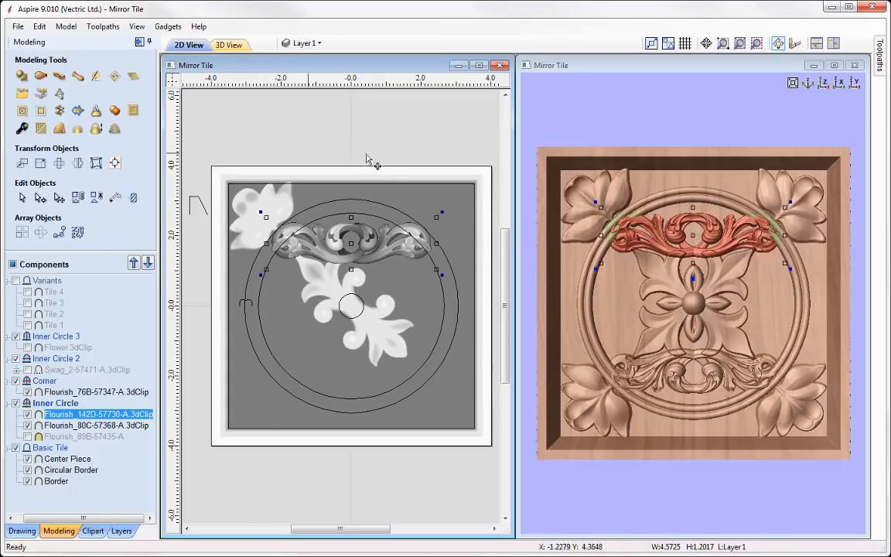
pyautogui.click(97, 164)
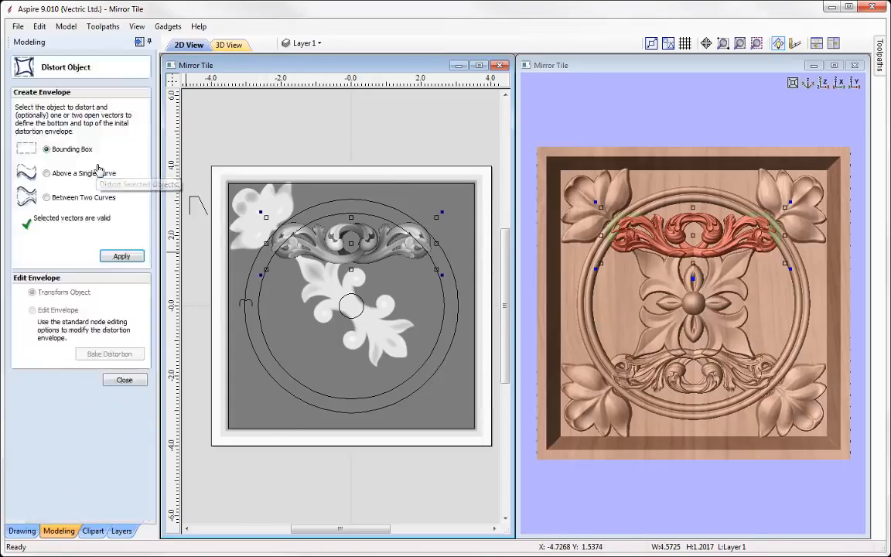
pyautogui.click(122, 256)
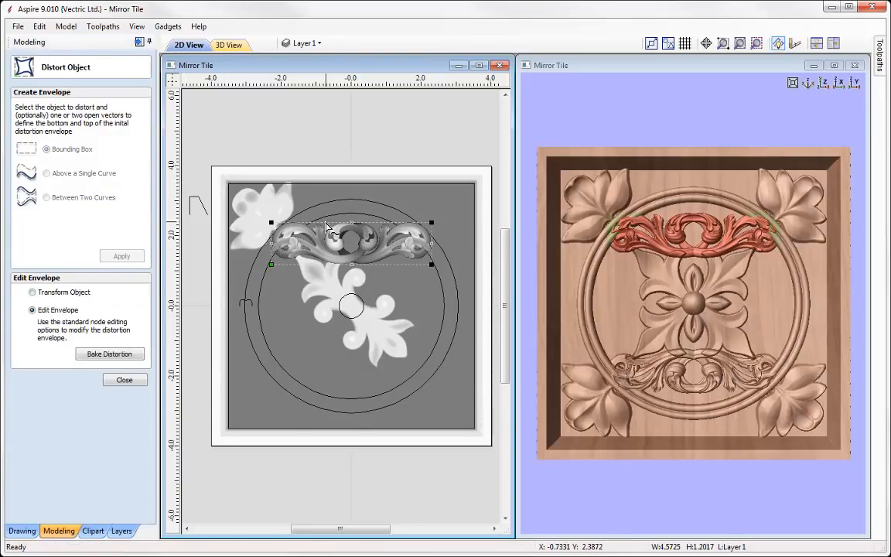
pyautogui.rightClick(322, 228)
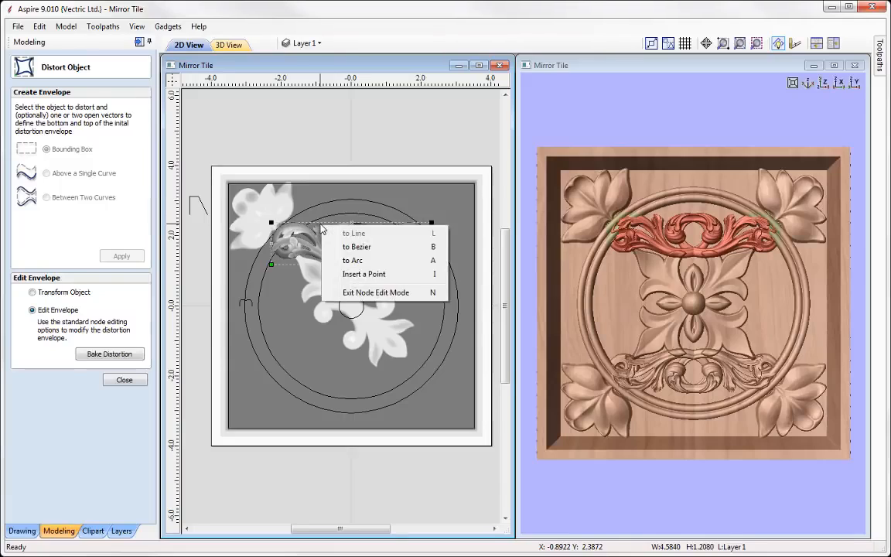
pyautogui.click(365, 250)
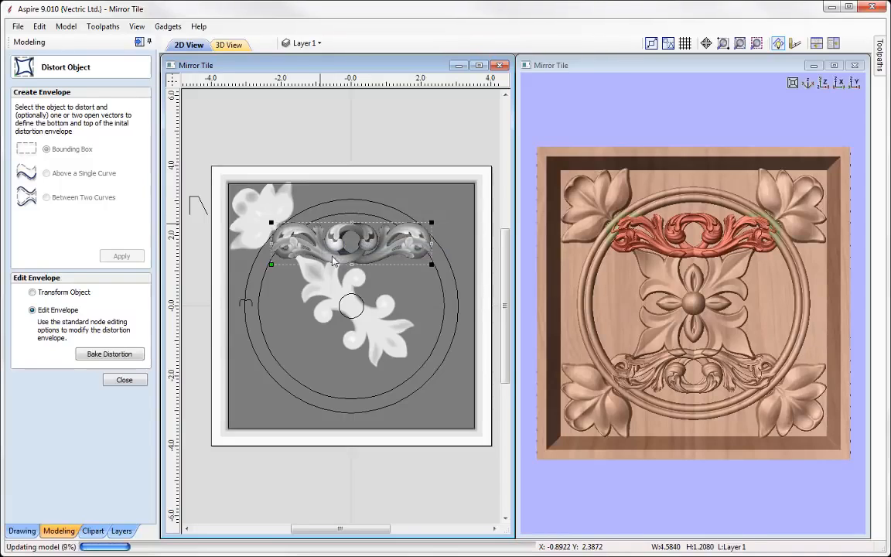
pyautogui.rightClick(329, 266)
pyautogui.click(369, 288)
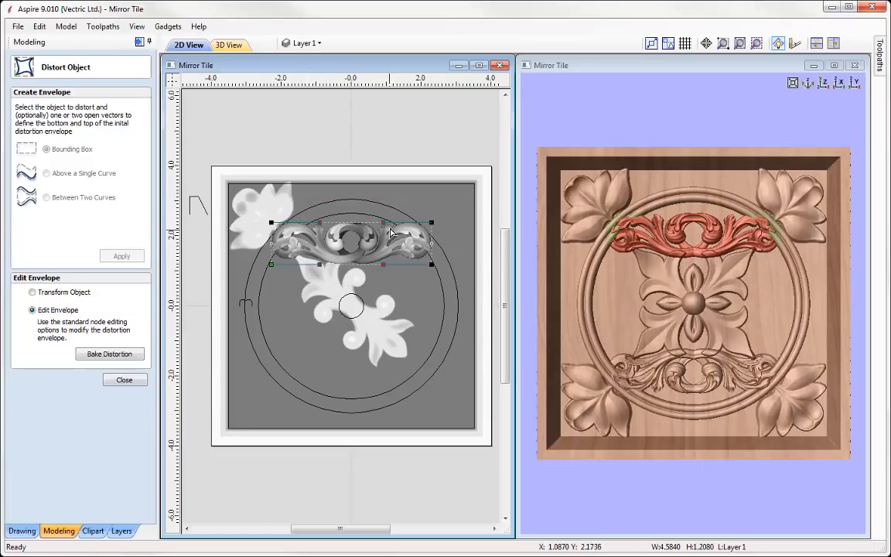
# Bend the envelope's upper and lower curves upward so the flourish arches to a height of about 2.04
pyautogui.moveTo(382, 222); pyautogui.dragTo(381, 192)
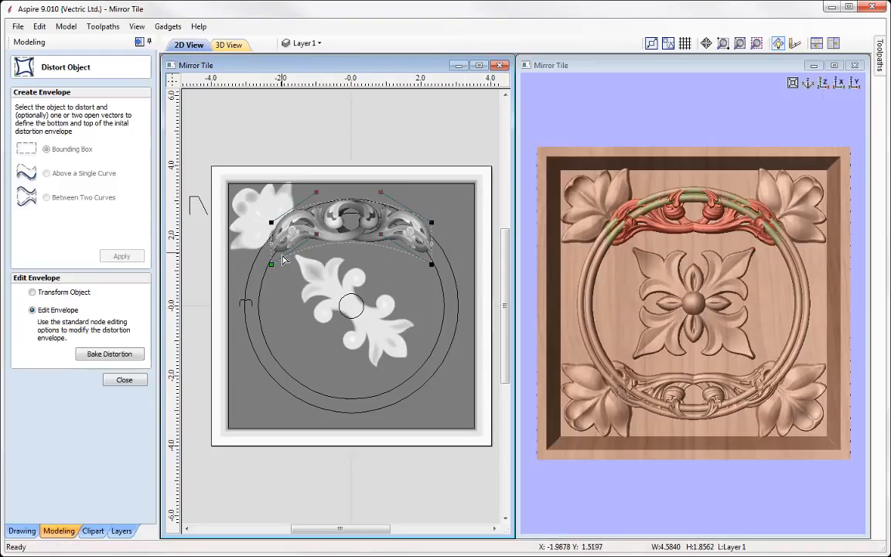
pyautogui.moveTo(317, 191); pyautogui.dragTo(316, 185)
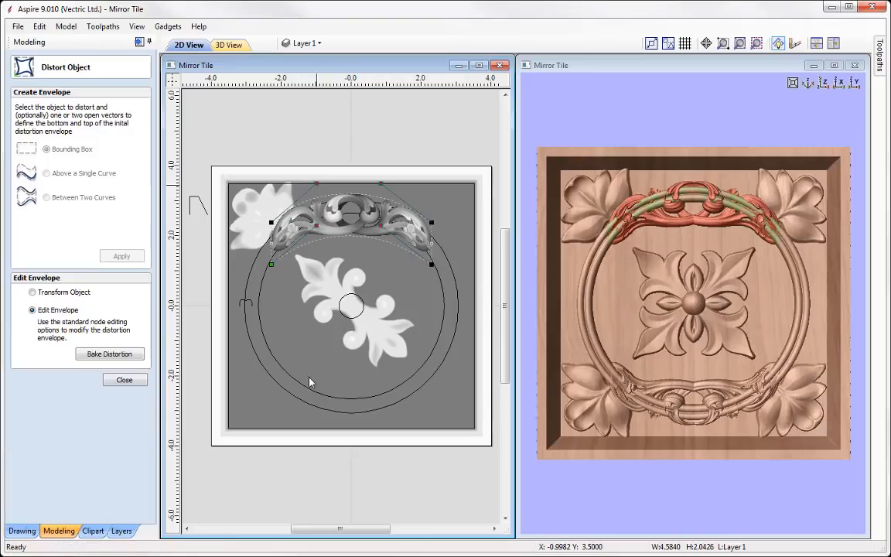
pyautogui.moveTo(379, 183); pyautogui.dragTo(380, 183)
pyautogui.click(353, 266)
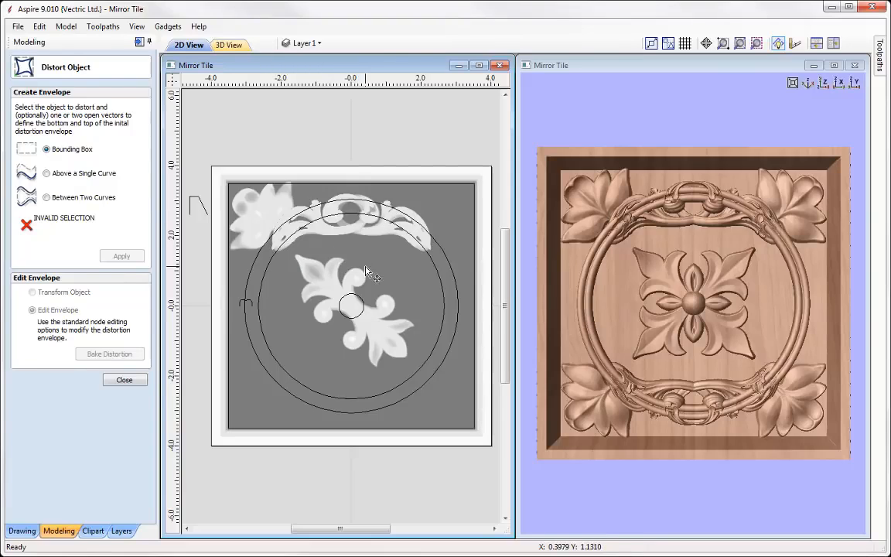
# Move the arched flourish down inside the circle and rotate it counterclockwise to follow the circle's upper-left curve
pyautogui.click(366, 228)
pyautogui.moveTo(314, 210); pyautogui.dragTo(337, 263)
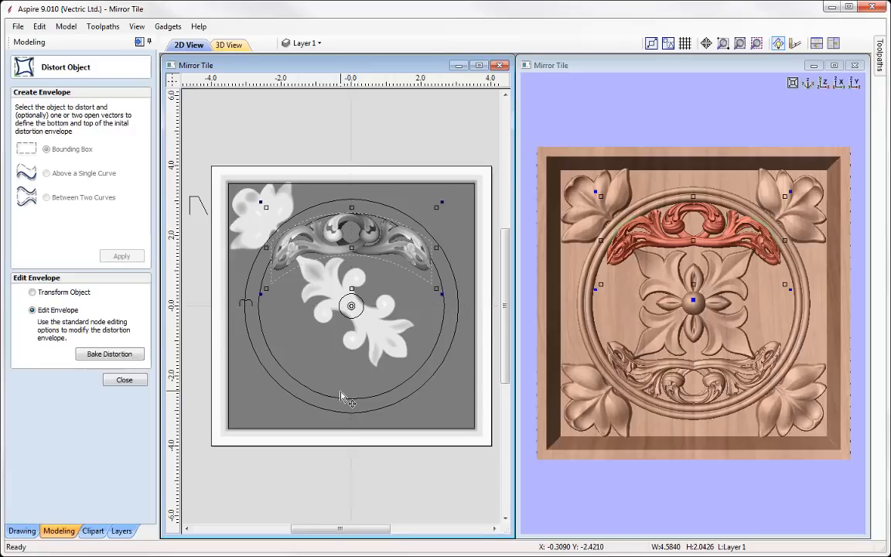
pyautogui.moveTo(441, 202); pyautogui.dragTo(361, 198)
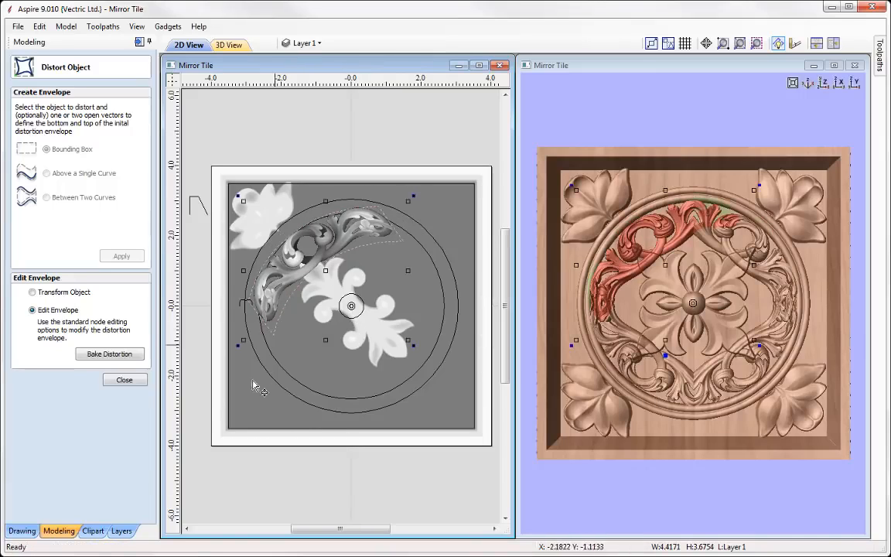
# Finish the distortion and set the arched flourish's combine mode to Merge
pyautogui.click(124, 380)
pyautogui.rightClick(68, 415)
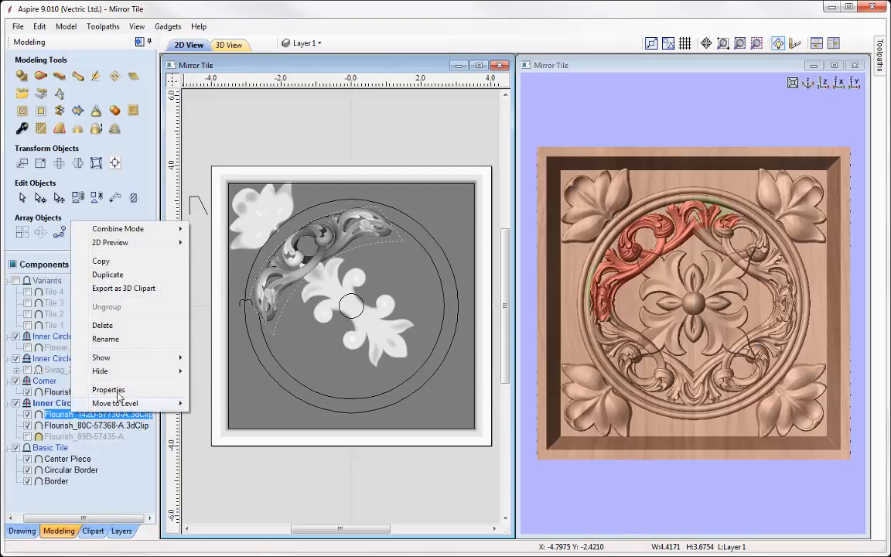
pyautogui.moveTo(142, 232)
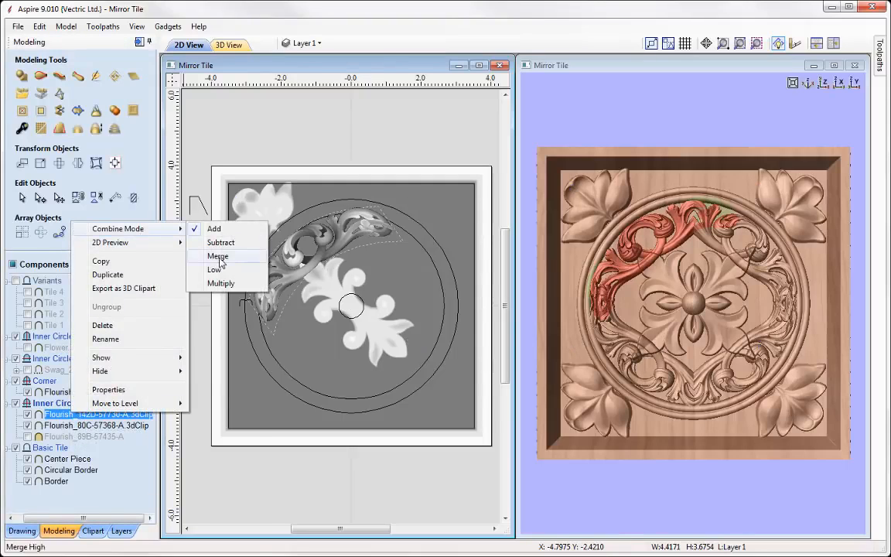
pyautogui.click(214, 257)
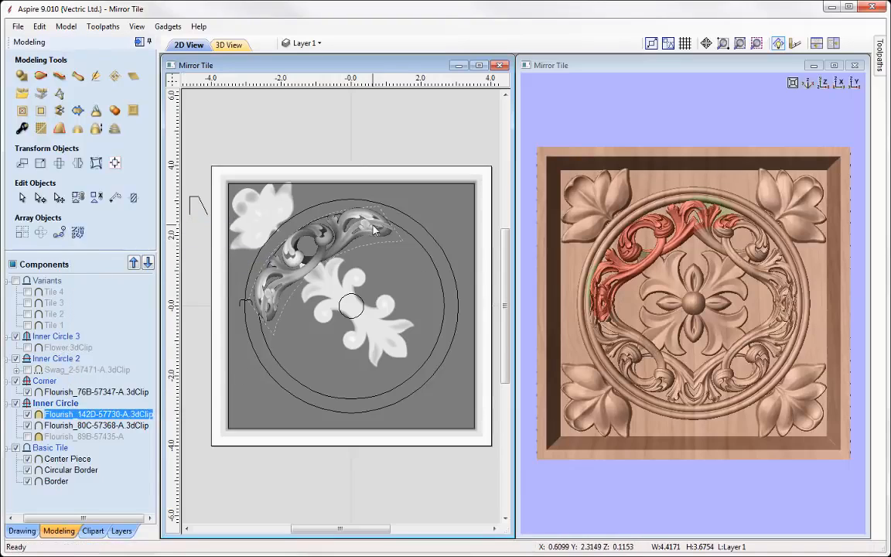
# Shrink the arched flourish proportionally to about 3.93 by 3.27 and move it closer to the tile's centre
pyautogui.click(309, 215)
pyautogui.moveTo(409, 202); pyautogui.dragTo(385, 214)
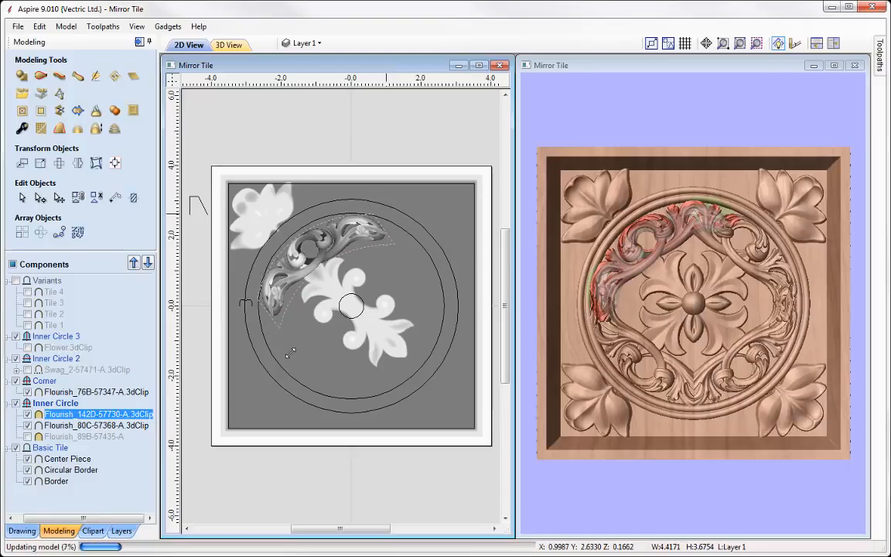
pyautogui.moveTo(312, 275); pyautogui.dragTo(321, 292)
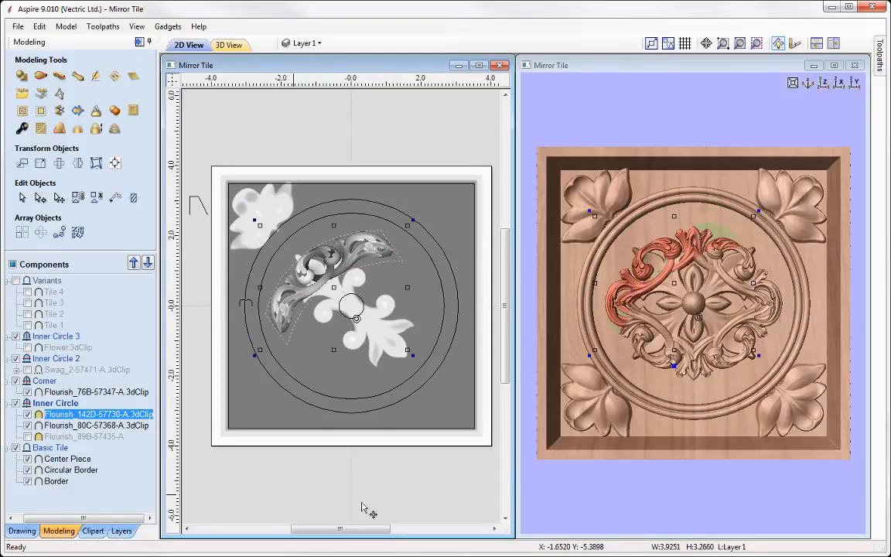
pyautogui.click(682, 116)
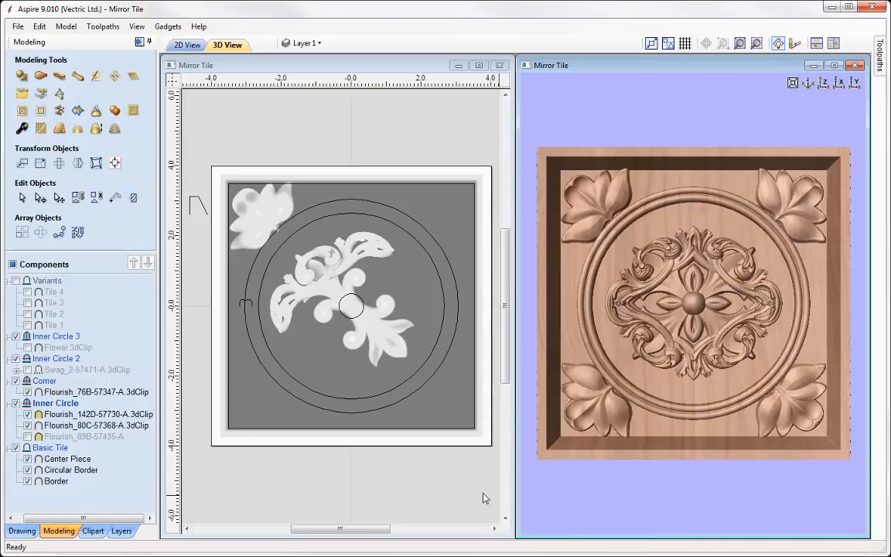
# Show the Variants level, create a component from the visible model, and place it in Variants as the active level
pyautogui.click(16, 281)
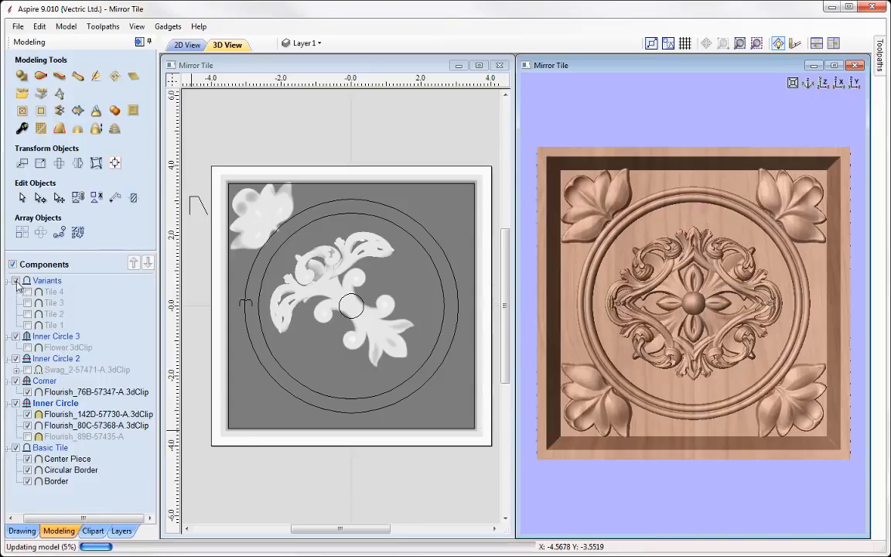
pyautogui.click(114, 127)
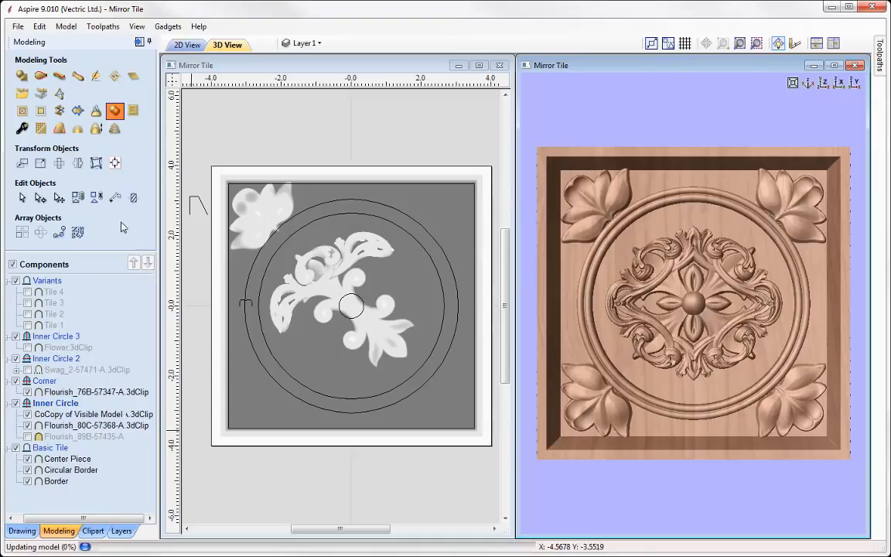
pyautogui.moveTo(52, 331); pyautogui.dragTo(68, 293)
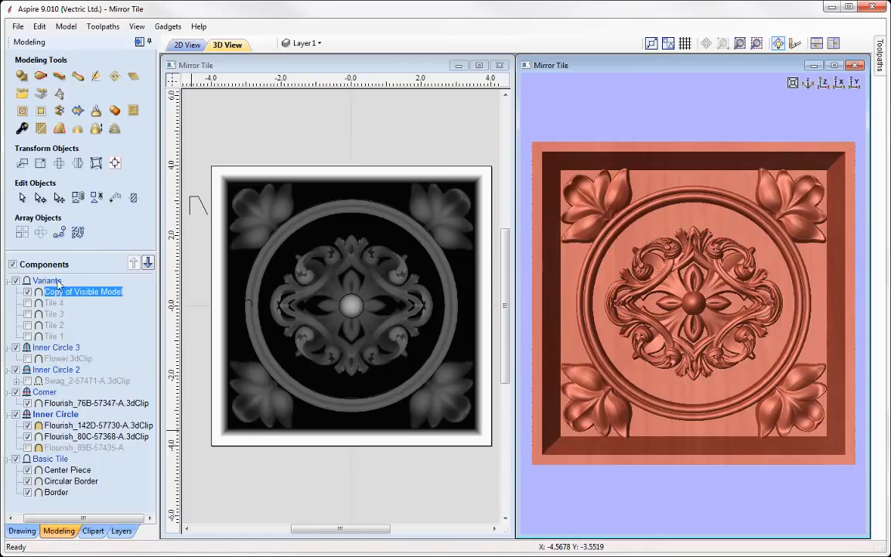
pyautogui.click(47, 281)
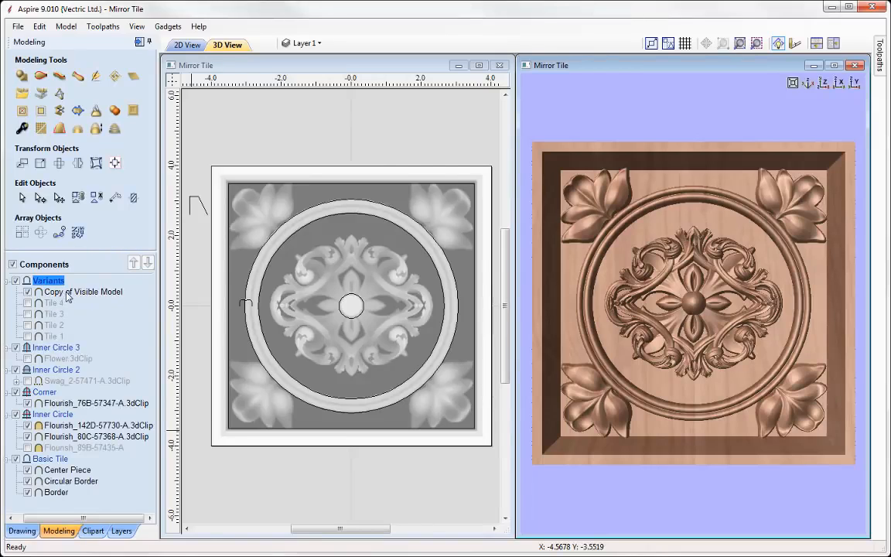
# Rename the component copied from the visible model as Tile 5
pyautogui.rightClick(58, 294)
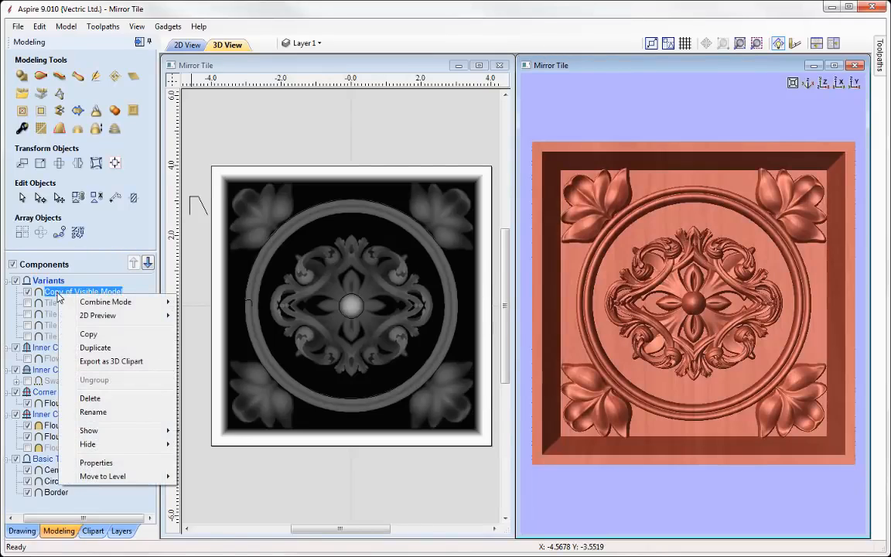
pyautogui.click(94, 412)
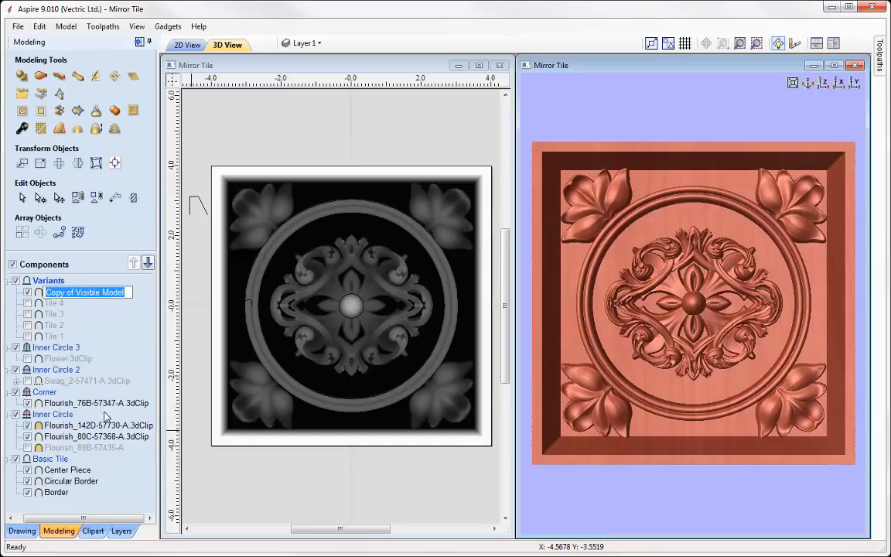
pyautogui.write('Tile 5')
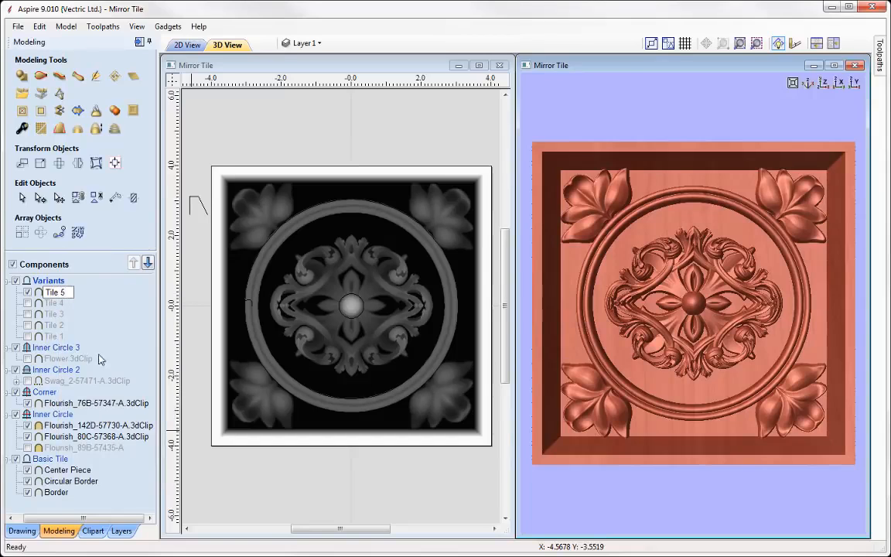
pyautogui.press('Return')
# Export the Tile 5 component as the 3D clipart file Tile 5.3dClip in the Mirror Mode folder
pyautogui.rightClick(56, 292)
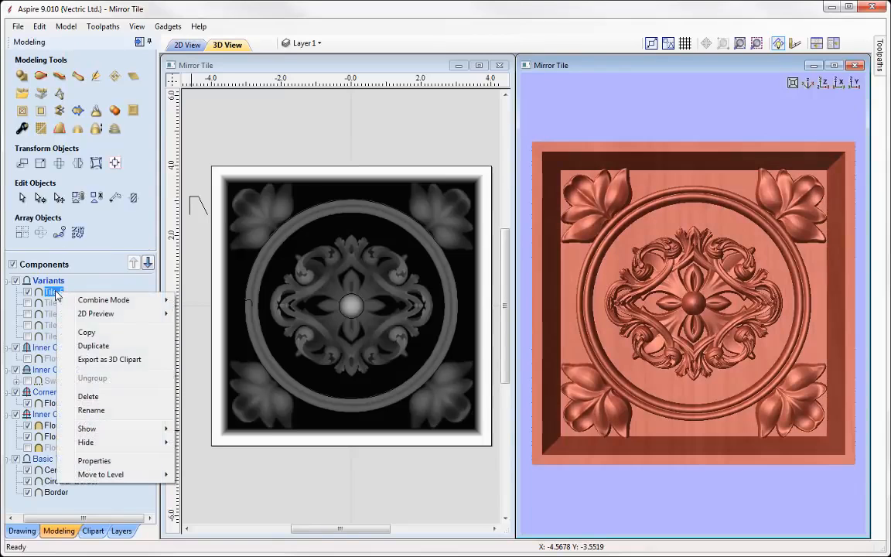
pyautogui.click(111, 361)
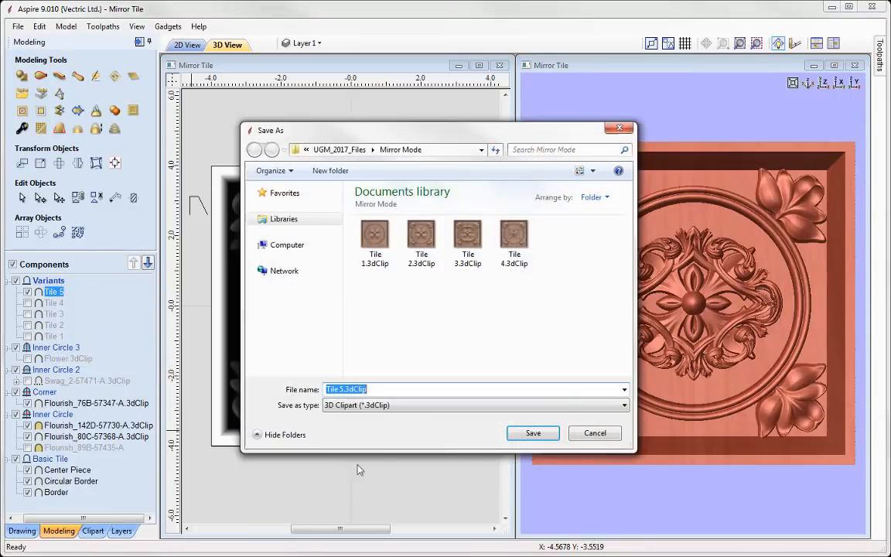
pyautogui.click(542, 434)
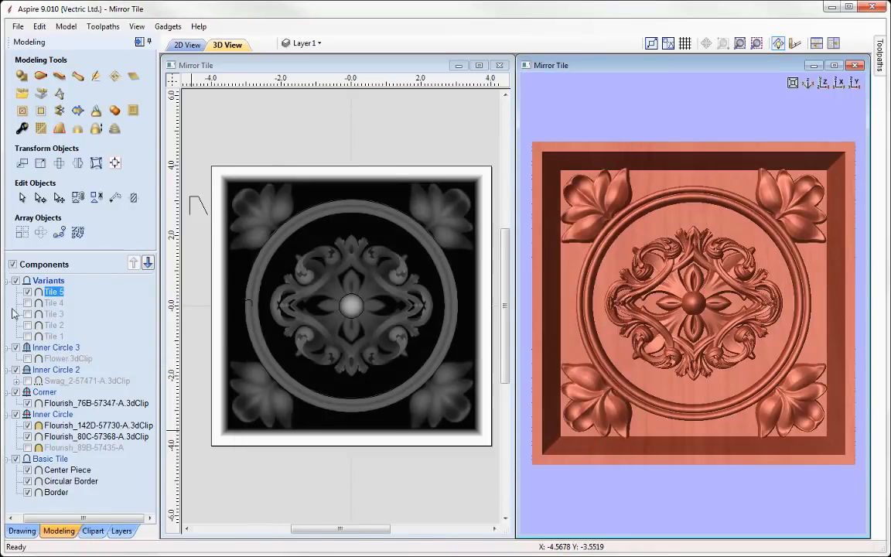
# Hide the Tile 5 component and the Variants level, and make Inner Circle the active level
pyautogui.click(28, 292)
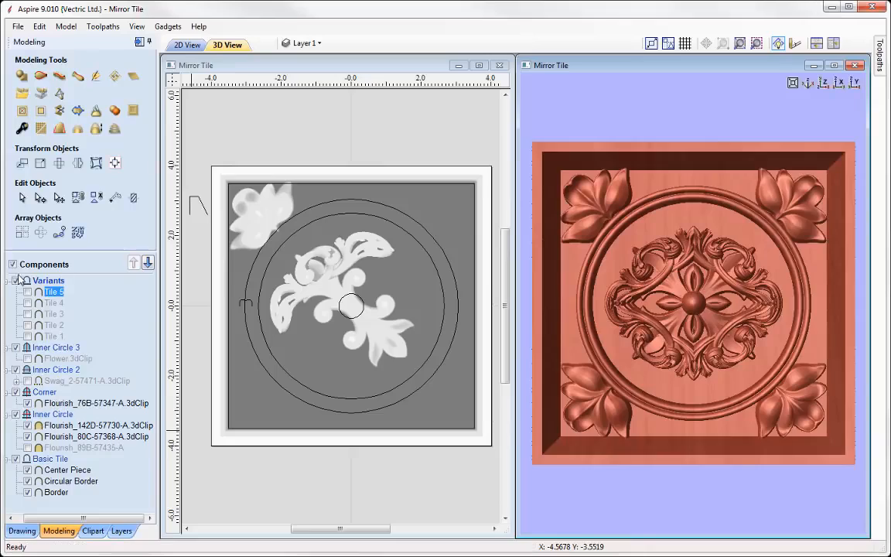
pyautogui.click(15, 282)
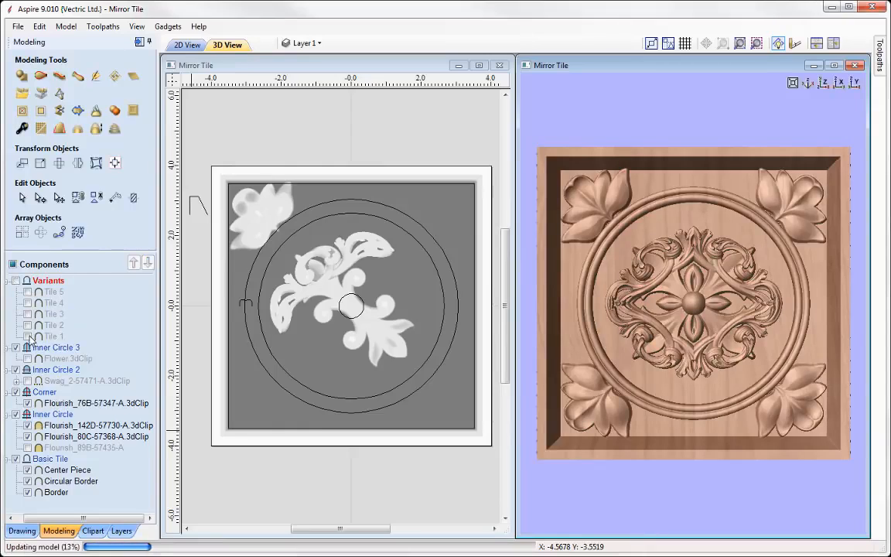
pyautogui.click(54, 414)
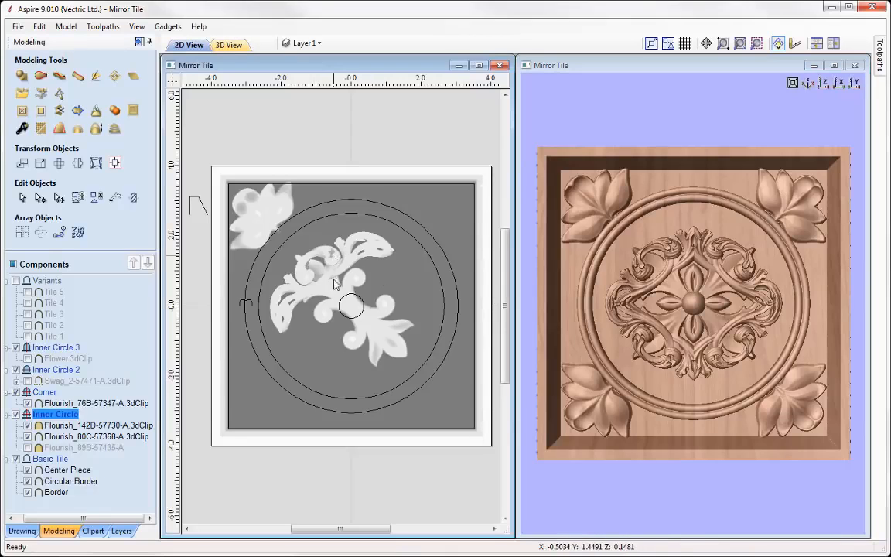
# Move the arched flourish outward against the circular border and shrink it proportionally to about 3.38 by 3.23 inches
pyautogui.click(305, 246)
pyautogui.moveTo(331, 267); pyautogui.dragTo(304, 240)
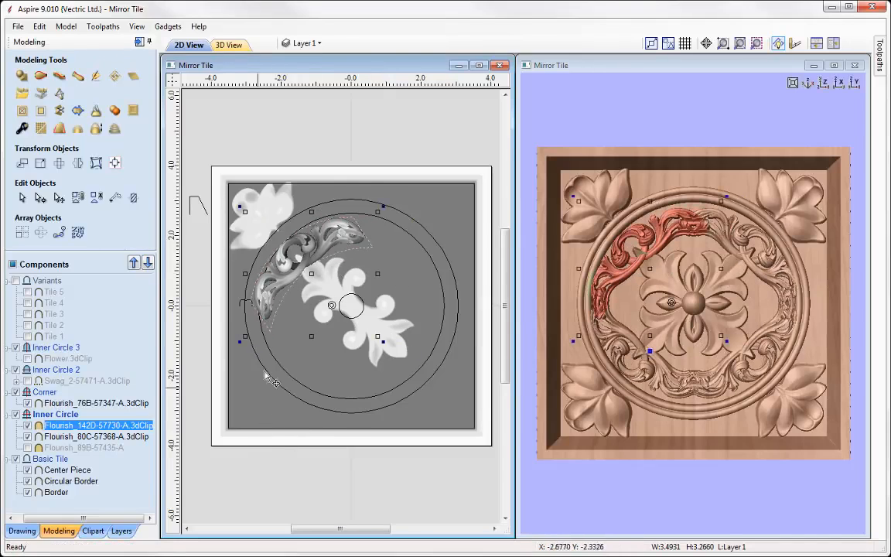
pyautogui.click(312, 331)
pyautogui.moveTo(312, 331); pyautogui.dragTo(311, 322)
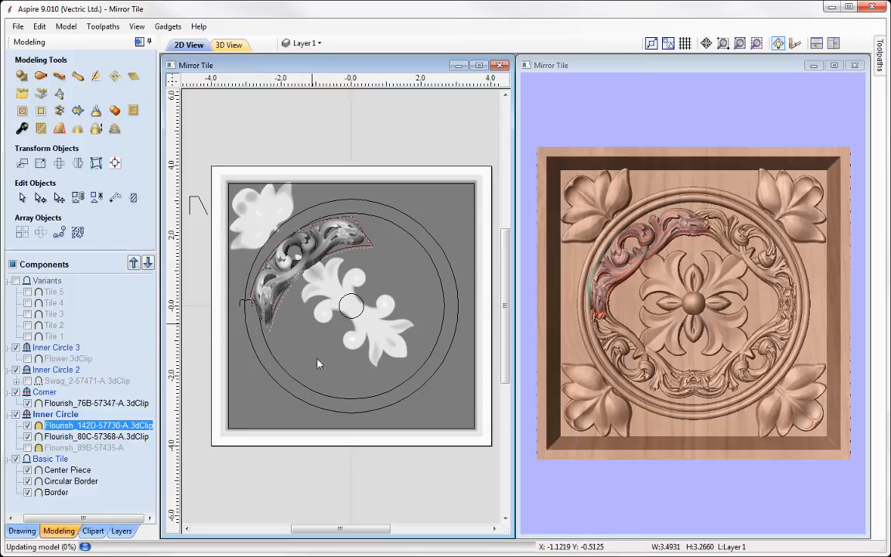
pyautogui.moveTo(383, 205); pyautogui.dragTo(376, 201)
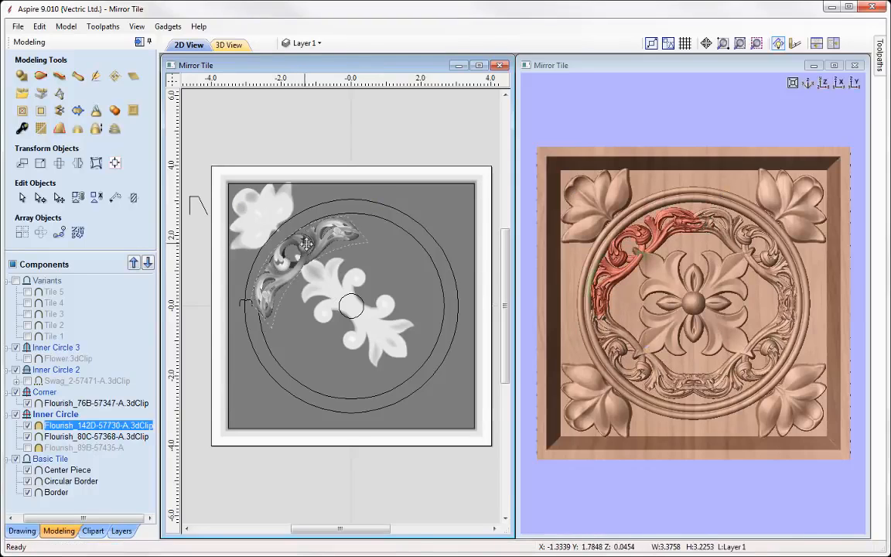
pyautogui.moveTo(313, 256); pyautogui.dragTo(314, 246)
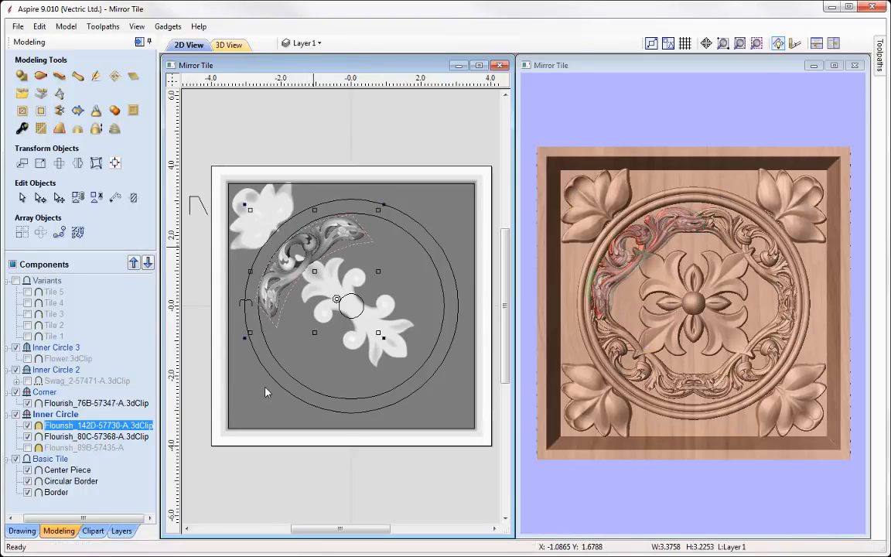
pyautogui.click(749, 124)
pyautogui.click(748, 125)
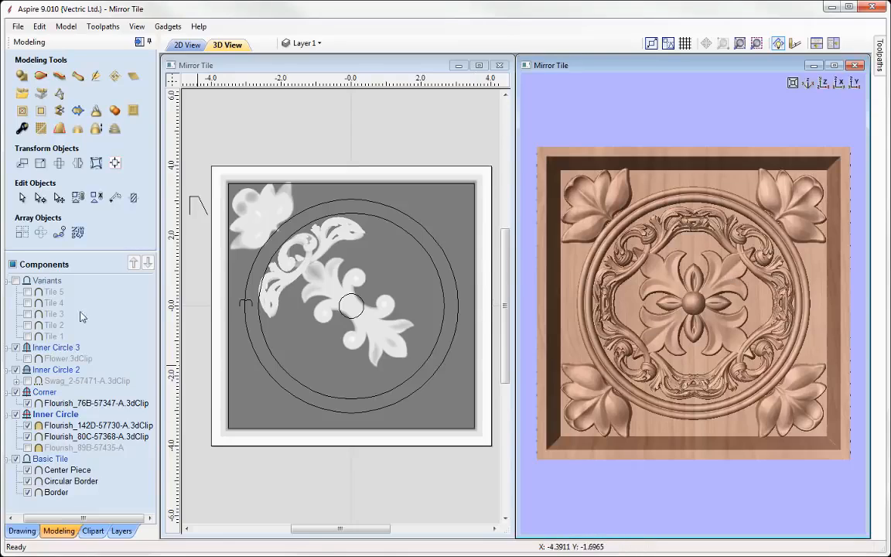
# Show the Variants level, make it active, and create a component from the visible model with the outer-placed flourish
pyautogui.click(14, 281)
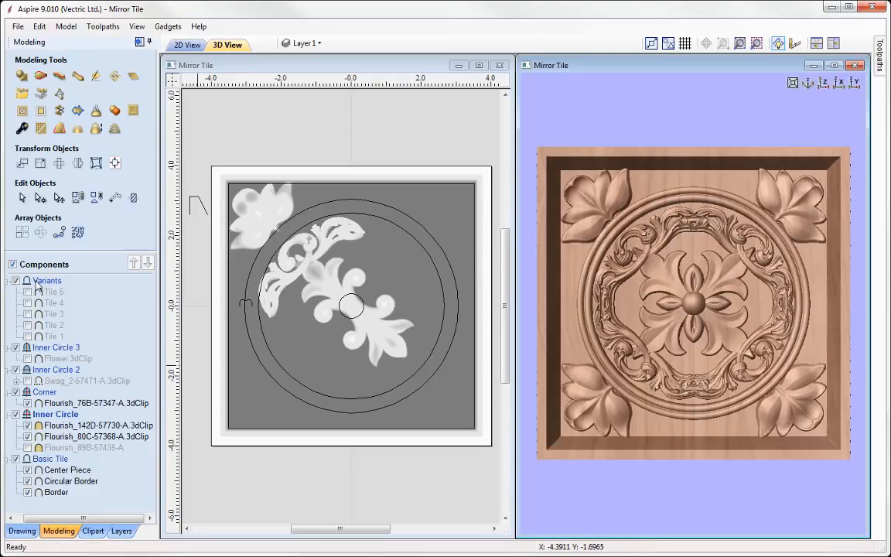
pyautogui.click(53, 283)
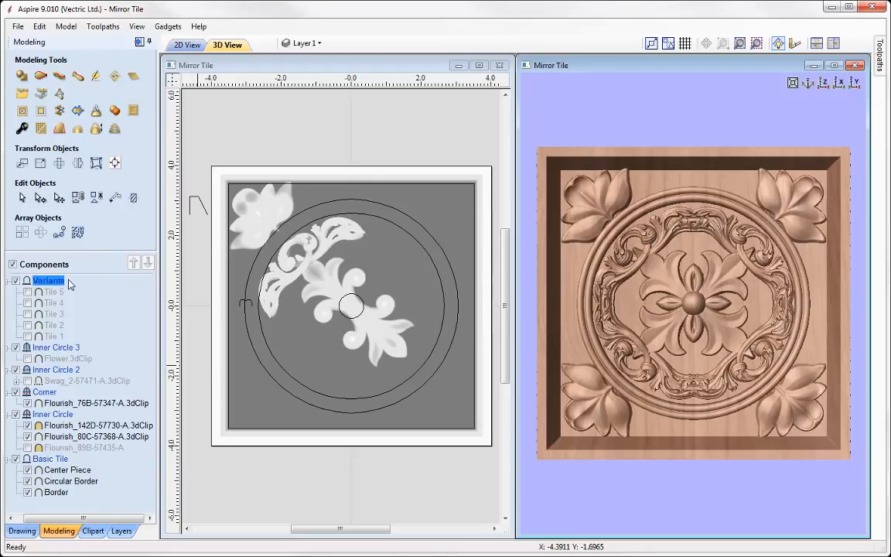
pyautogui.click(115, 109)
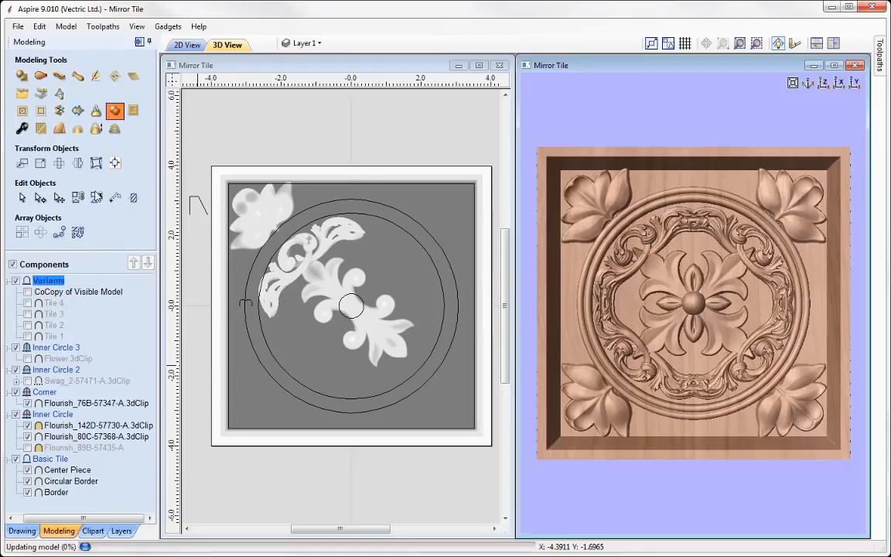
# Rename the component copied from the visible model as Tile 6
pyautogui.click(68, 292)
pyautogui.rightClick(68, 293)
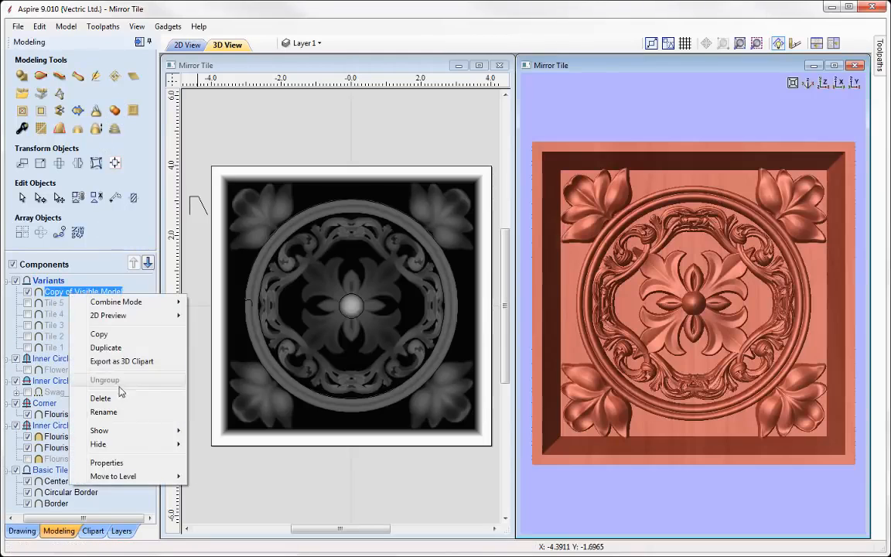
pyautogui.click(108, 413)
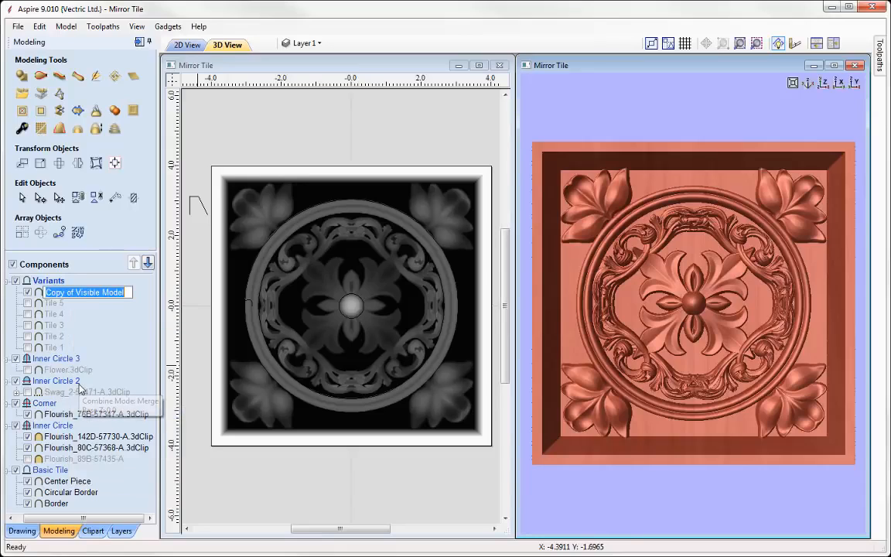
pyautogui.write('Tile 6')
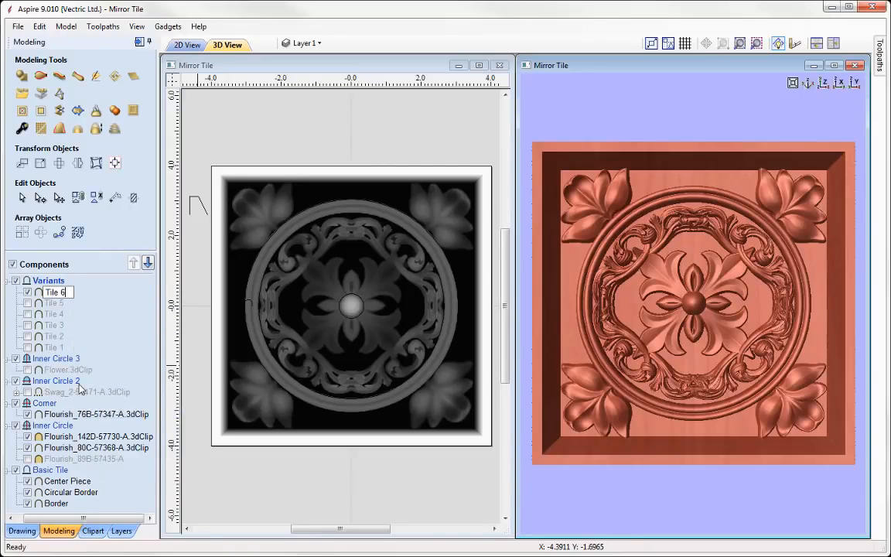
pyautogui.press('Return')
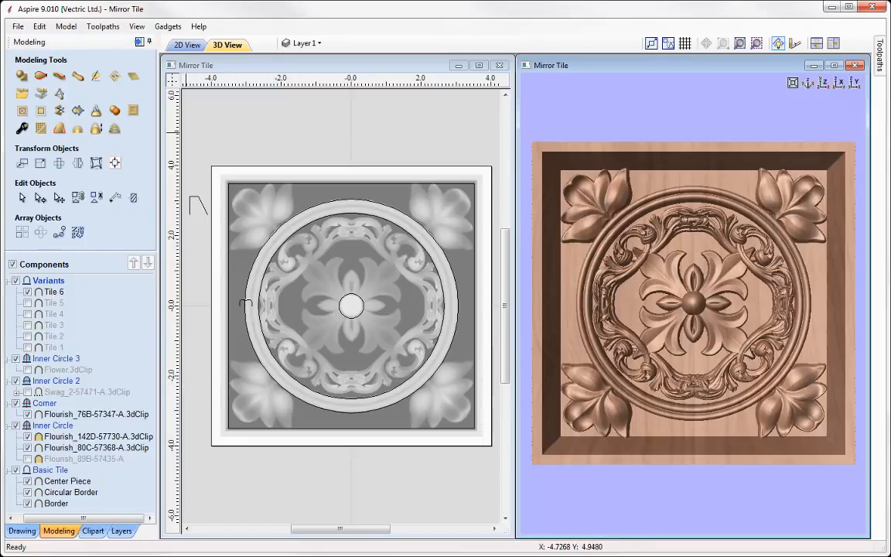
# Save the Mirror Tile project as a separate Aspire file with the suffix _Fin in its name
pyautogui.click(17, 26)
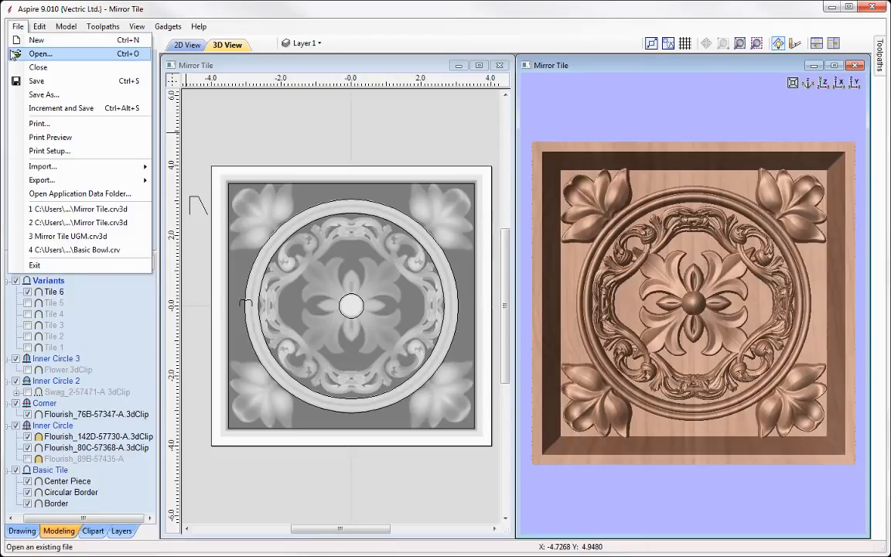
pyautogui.click(63, 96)
pyautogui.click(350, 389)
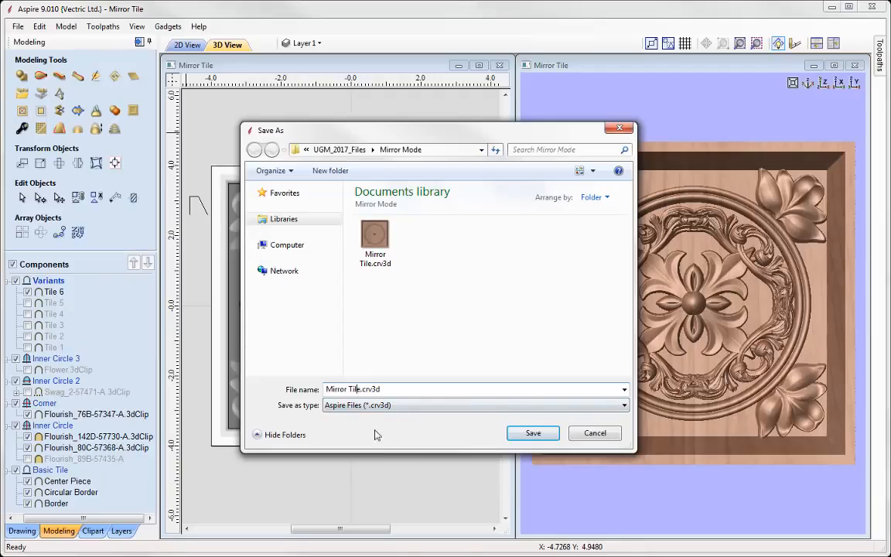
pyautogui.write('_Fin')
pyautogui.click(533, 433)
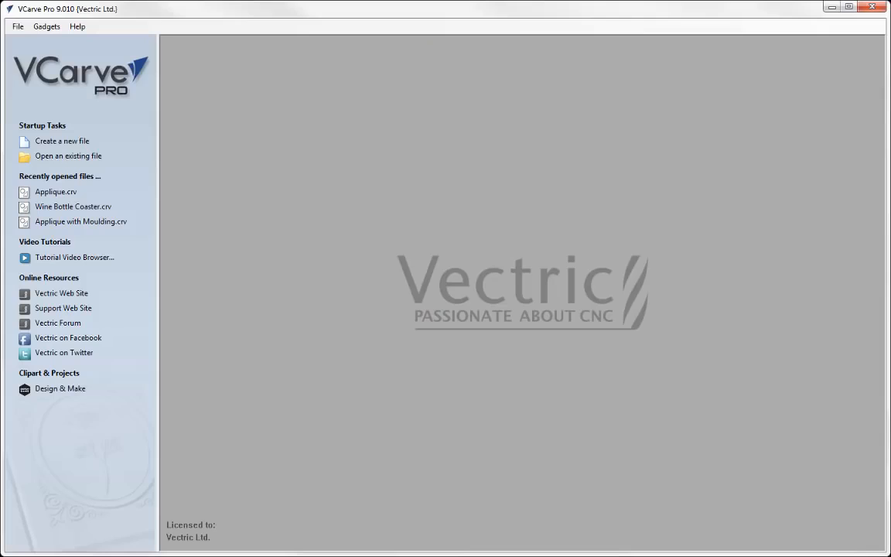
# In VCarve Pro, create a new single-sided job 8 inches wide, 8 inches high and 1 inch thick
pyautogui.click(51, 141)
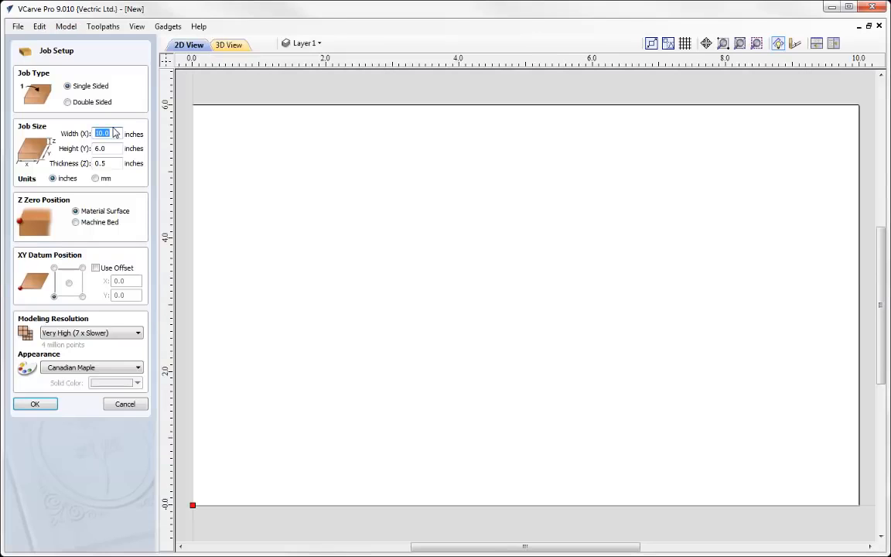
pyautogui.write('8')
pyautogui.press('Tab')
pyautogui.write('8')
pyautogui.press('Tab')
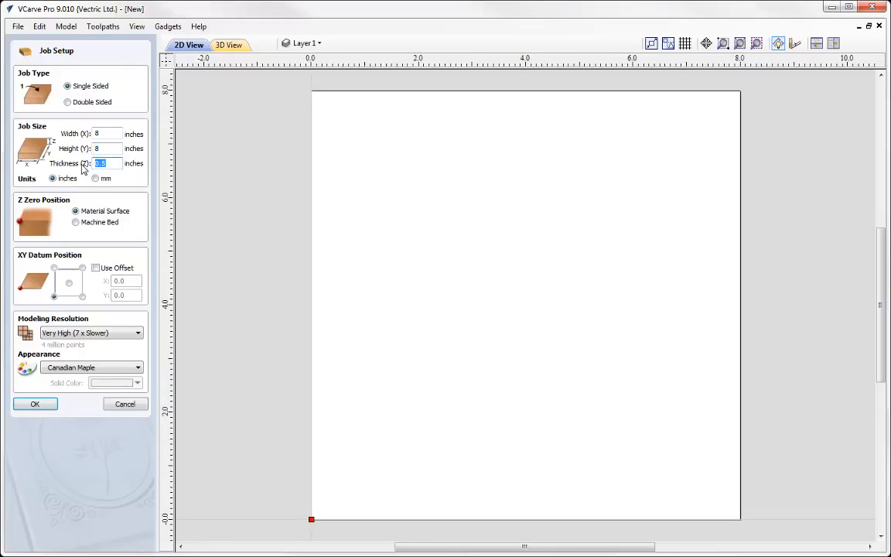
pyautogui.write('1')
pyautogui.click(34, 407)
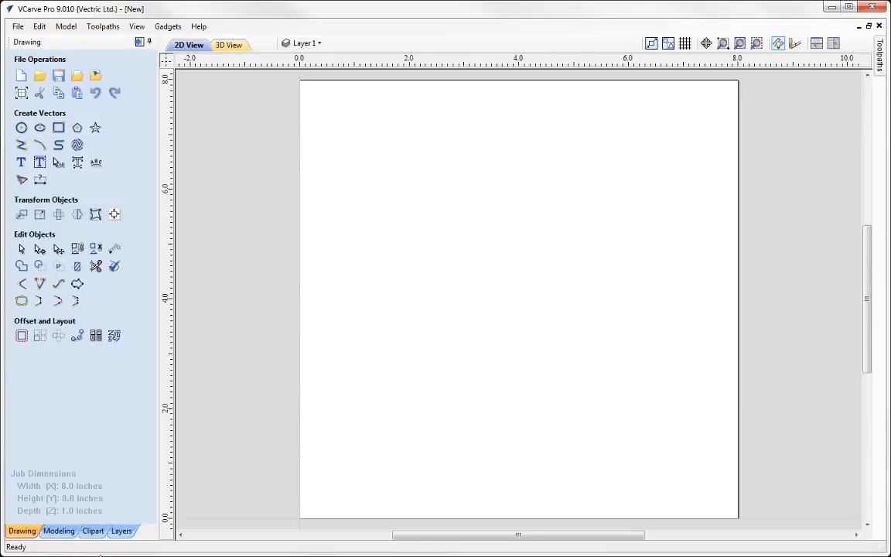
# Rename the component level Level 1 as Base
pyautogui.click(59, 531)
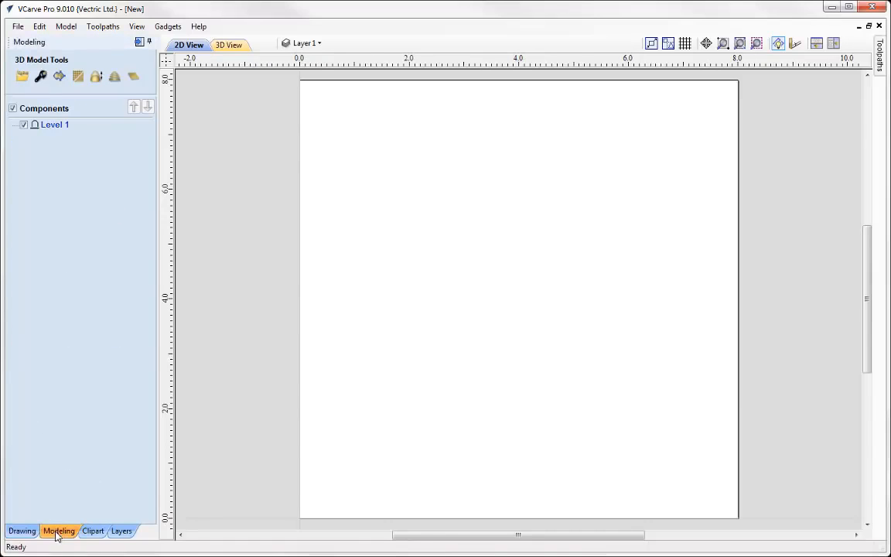
pyautogui.rightClick(45, 125)
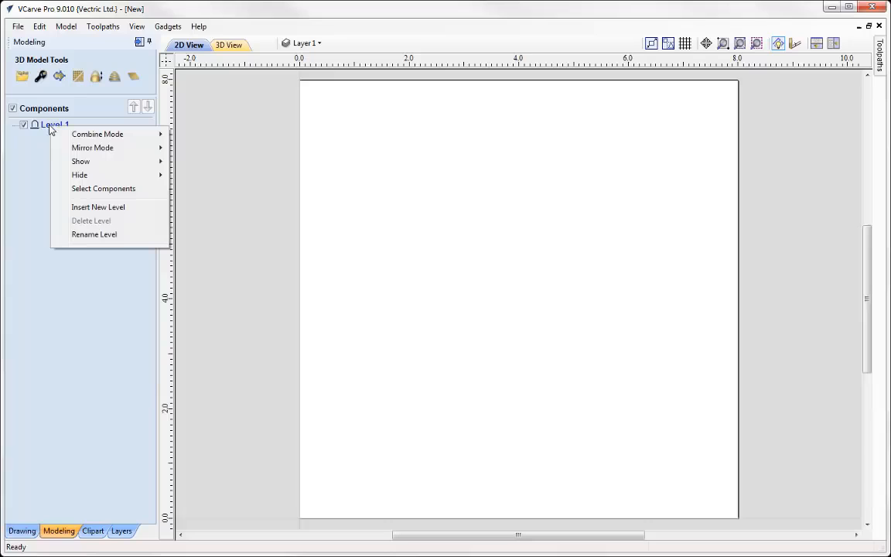
pyautogui.click(78, 235)
pyautogui.write('Base')
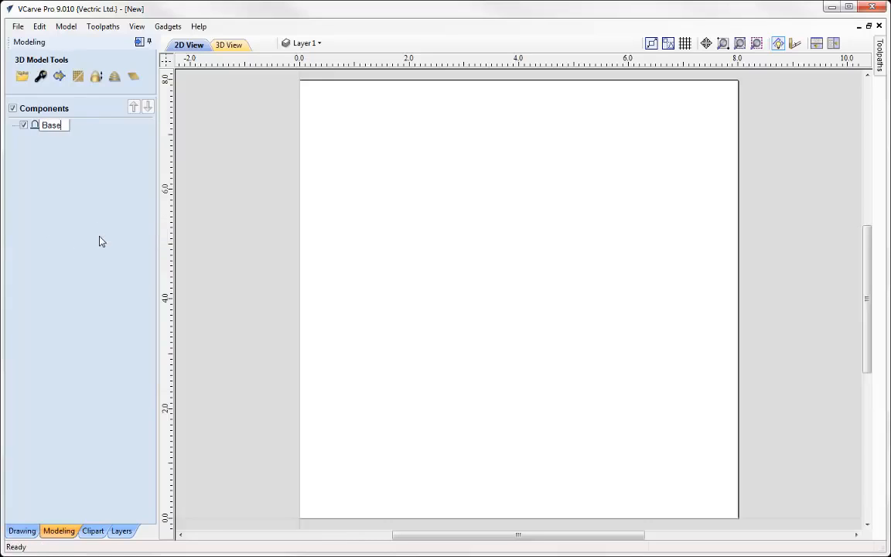
pyautogui.press('Return')
# Add Wine Bottle Coaster No.3 from the Wine Bar No.2 clipart folder and show the 2D and 3D views side by side
pyautogui.click(93, 530)
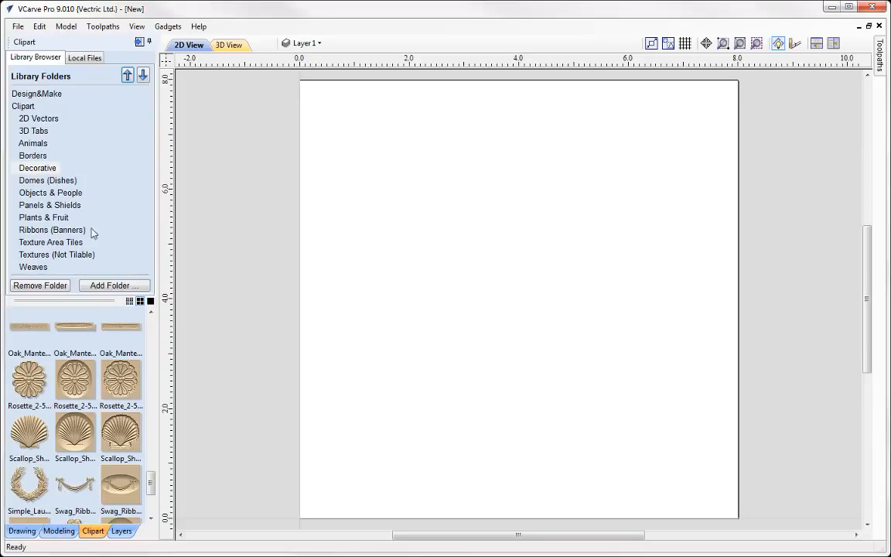
pyautogui.click(27, 96)
pyautogui.moveTo(147, 117); pyautogui.dragTo(147, 249)
pyautogui.click(51, 243)
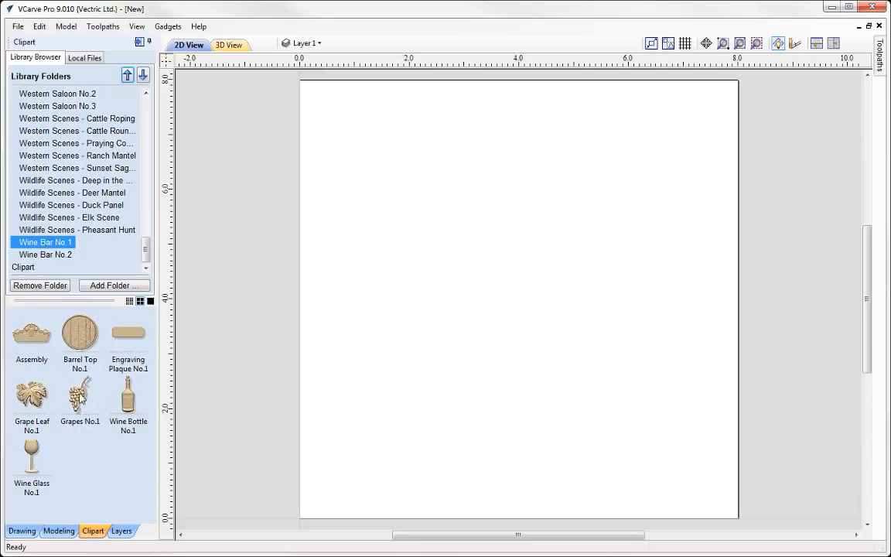
pyautogui.click(46, 257)
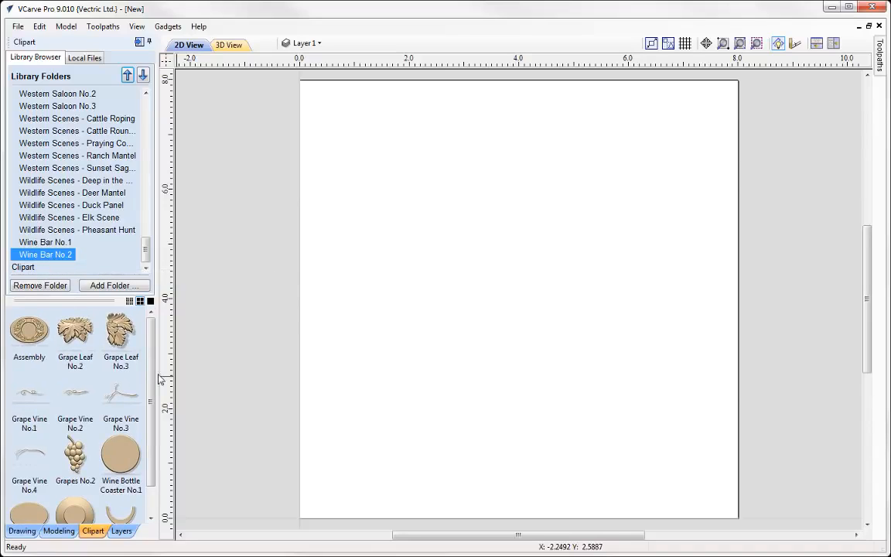
pyautogui.scroll(-1, 96, 491)
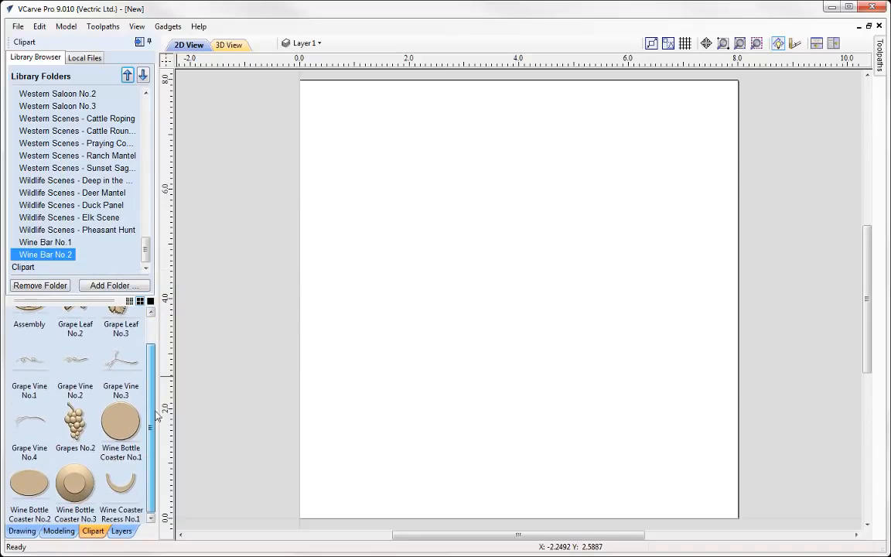
pyautogui.doubleClick(75, 485)
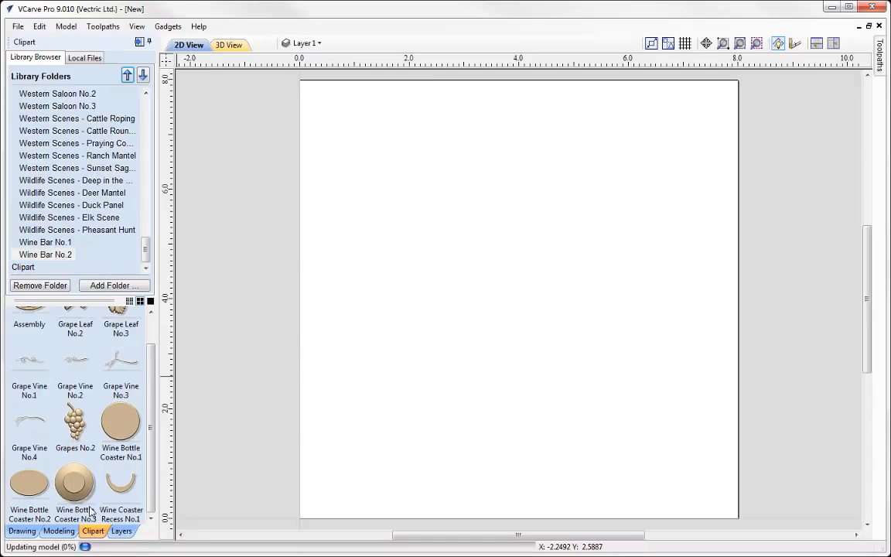
pyautogui.click(816, 42)
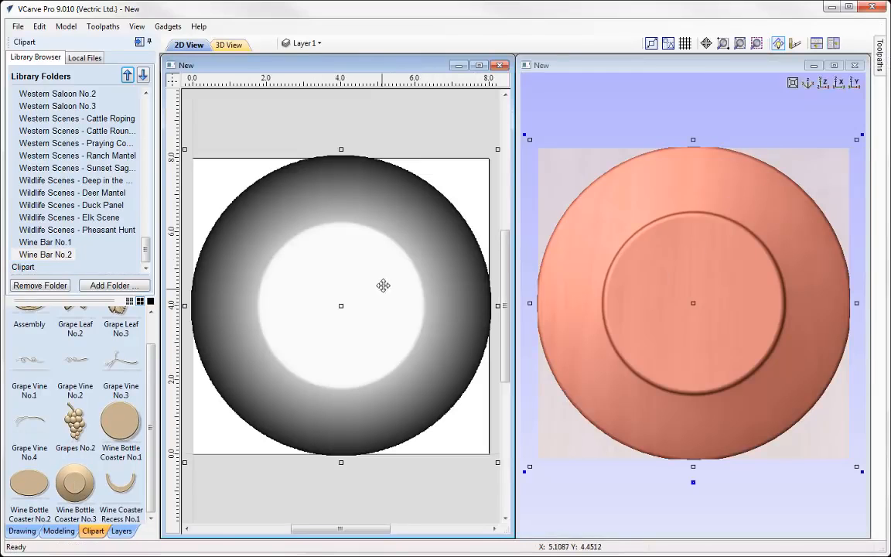
# Shrink the coaster proportionally to about 7.35 by 7.35 inches and add the Wine Bottle Coaster No.1 clipart over it
pyautogui.moveTo(498, 149); pyautogui.dragTo(482, 165)
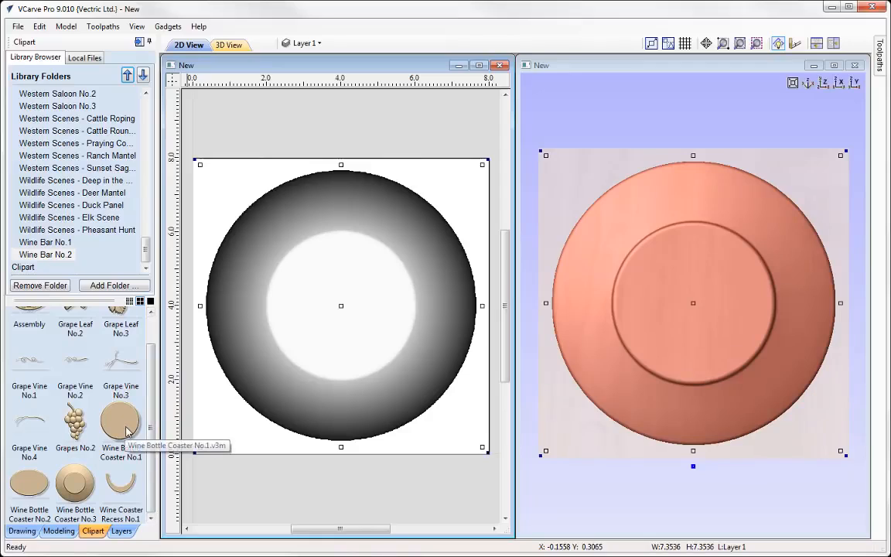
pyautogui.moveTo(126, 432); pyautogui.dragTo(374, 203)
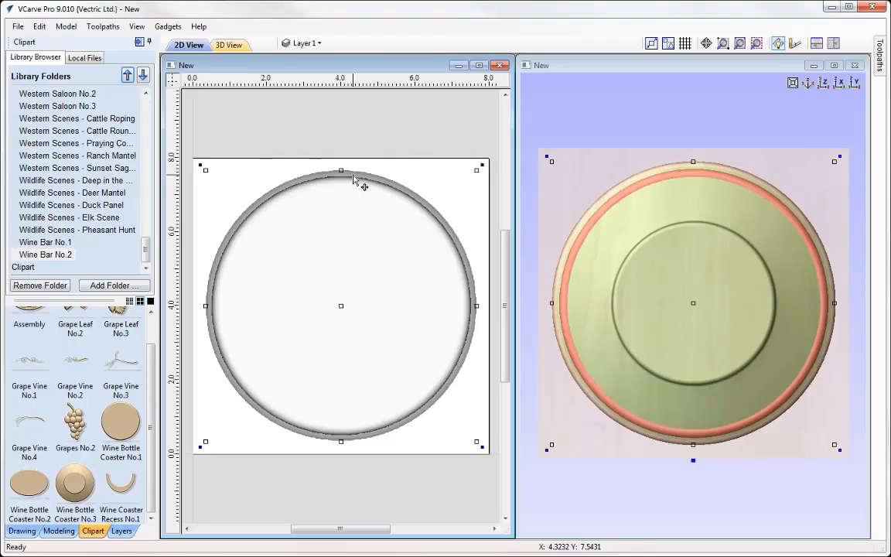
# Resize the Wine Bottle Coaster No.1 component proportionally about its center to a width of 3.1 inches
pyautogui.click(59, 530)
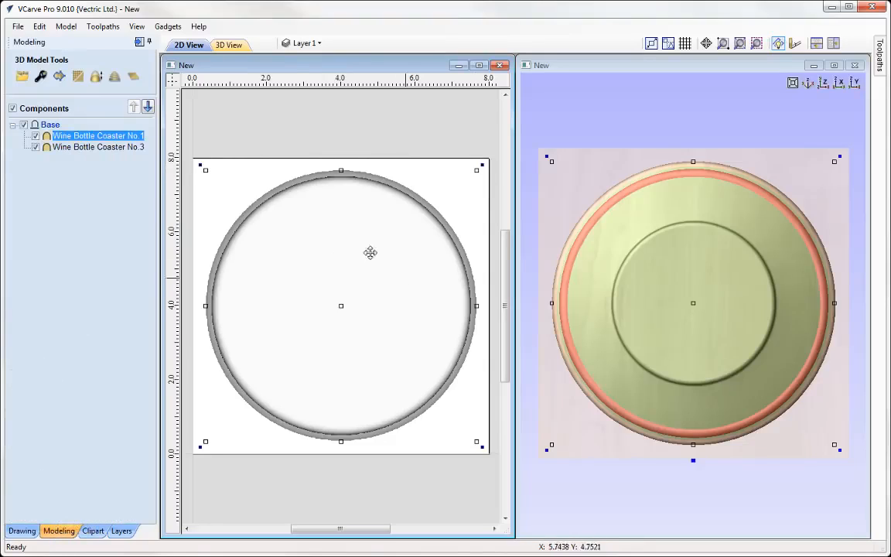
pyautogui.click(23, 530)
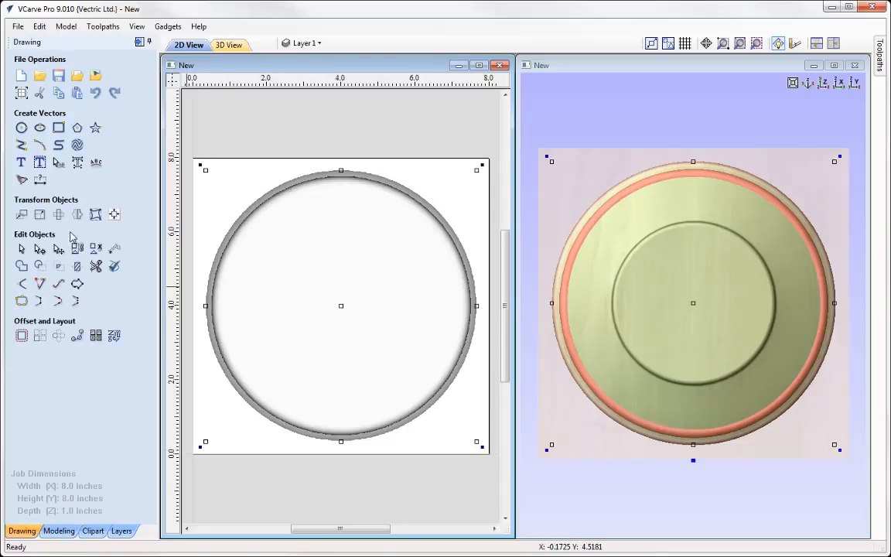
pyautogui.click(39, 215)
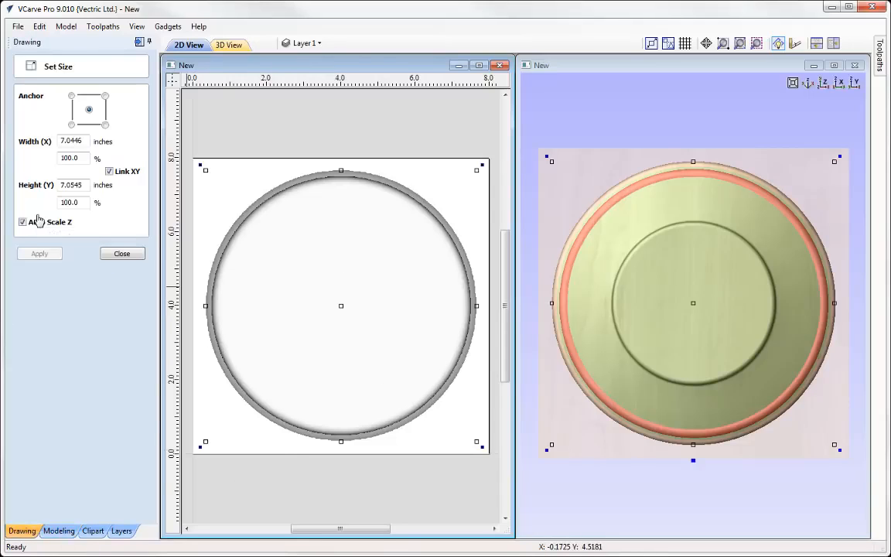
pyautogui.doubleClick(87, 140)
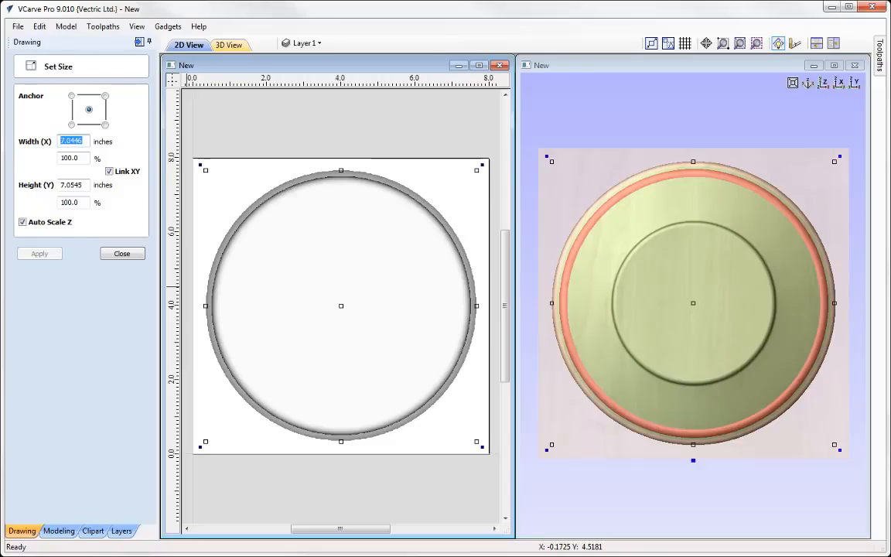
pyautogui.write('3.1')
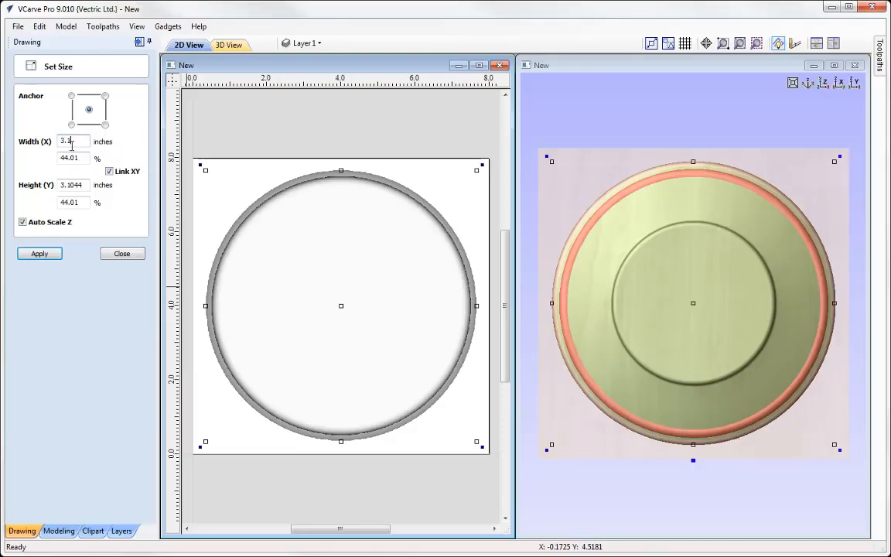
pyautogui.click(39, 255)
pyautogui.click(122, 254)
pyautogui.click(302, 264)
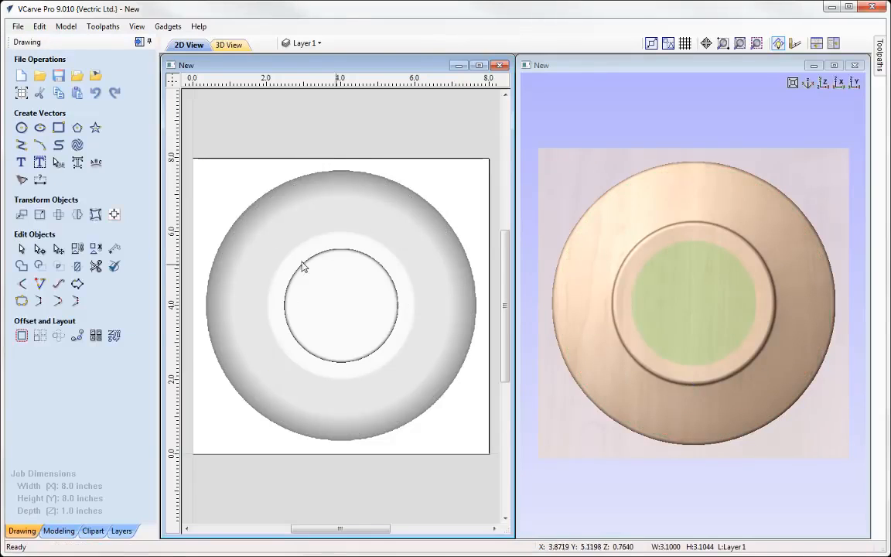
# Set the combine mode of the Wine Bottle Coaster No.1 component to Subtract
pyautogui.click(59, 531)
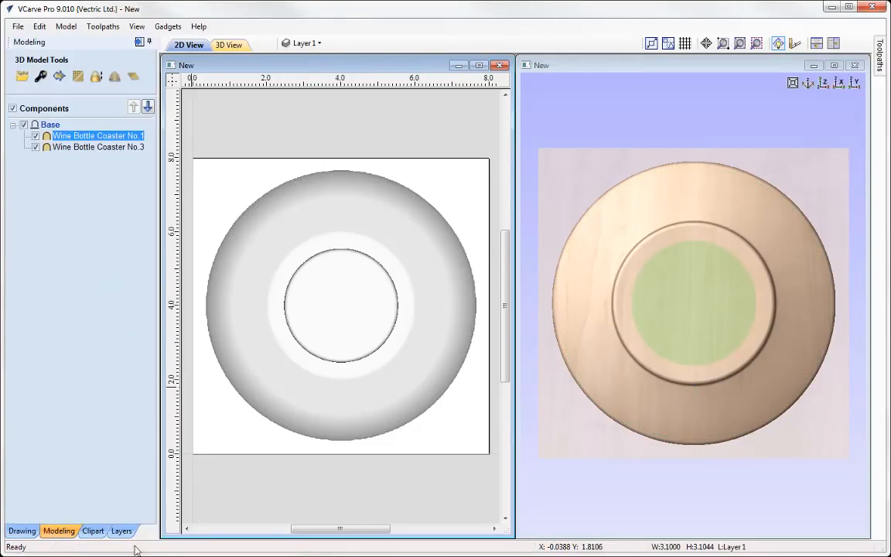
pyautogui.rightClick(81, 136)
pyautogui.moveTo(155, 147)
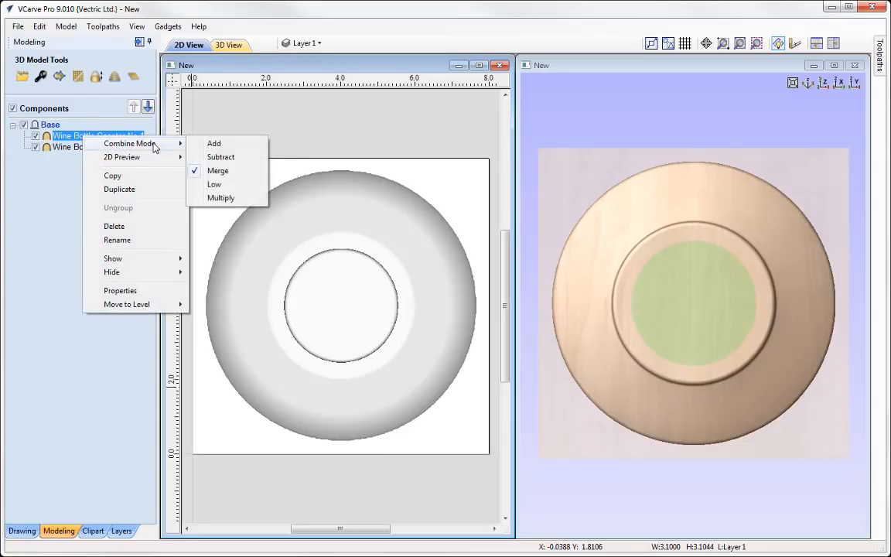
pyautogui.click(220, 157)
pyautogui.moveTo(648, 442); pyautogui.dragTo(656, 318)
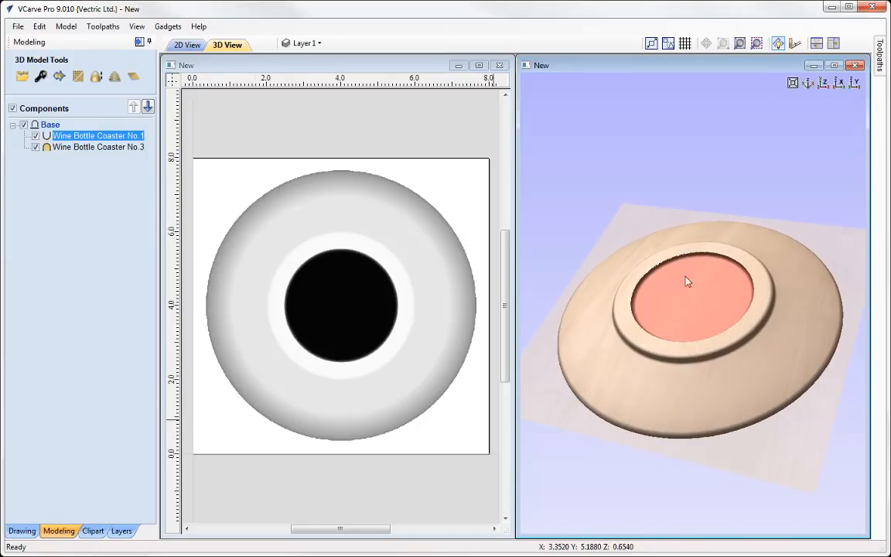
# Set the shape height of the subtracted Wine Bottle Coaster No.1 component to 0.5 inches and return to the top-down 3D view
pyautogui.click(41, 76)
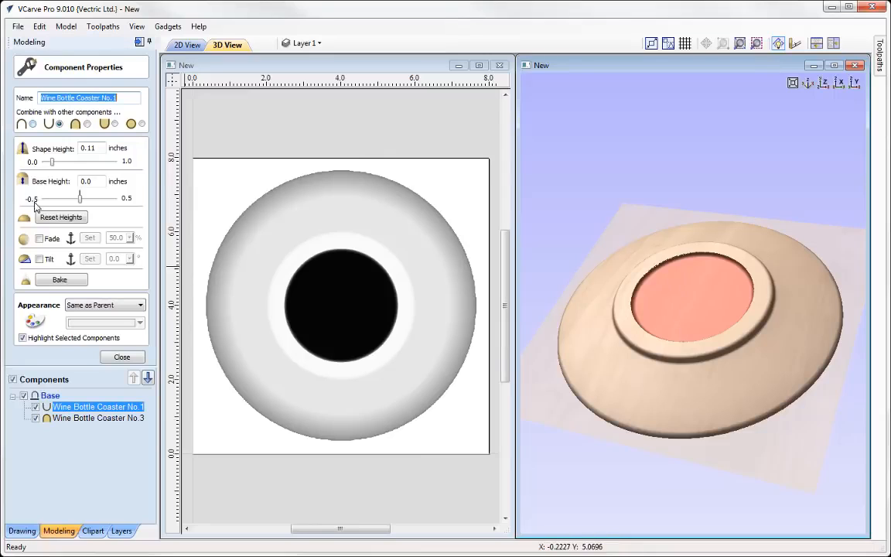
pyautogui.moveTo(87, 148); pyautogui.dragTo(150, 157)
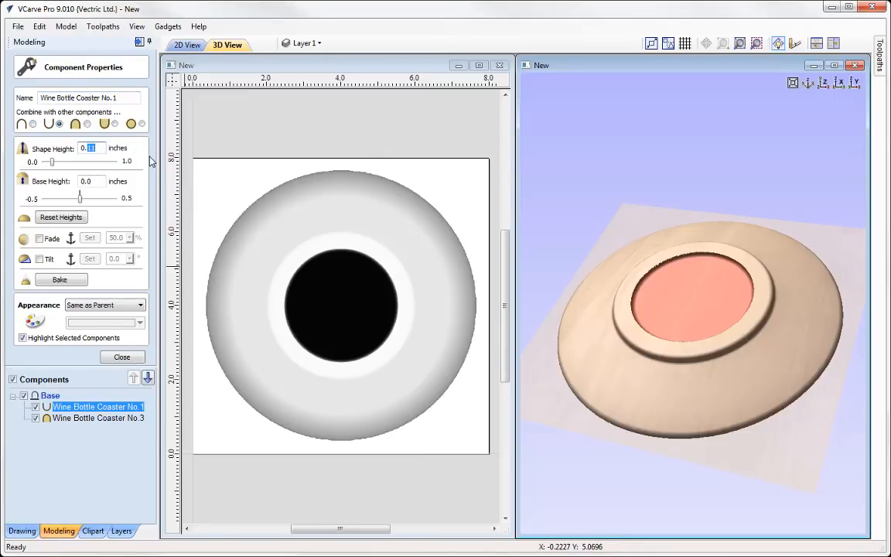
pyautogui.write('5')
pyautogui.press('Return')
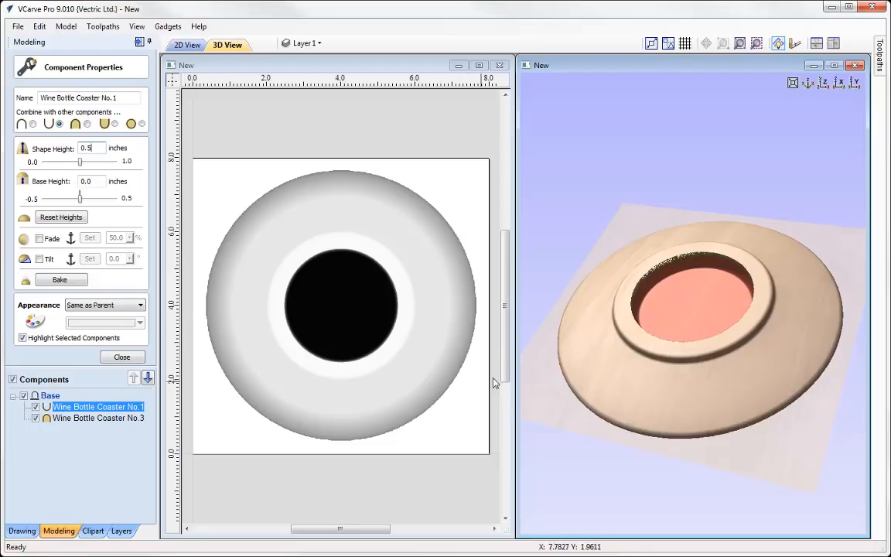
pyautogui.moveTo(702, 401); pyautogui.dragTo(692, 347)
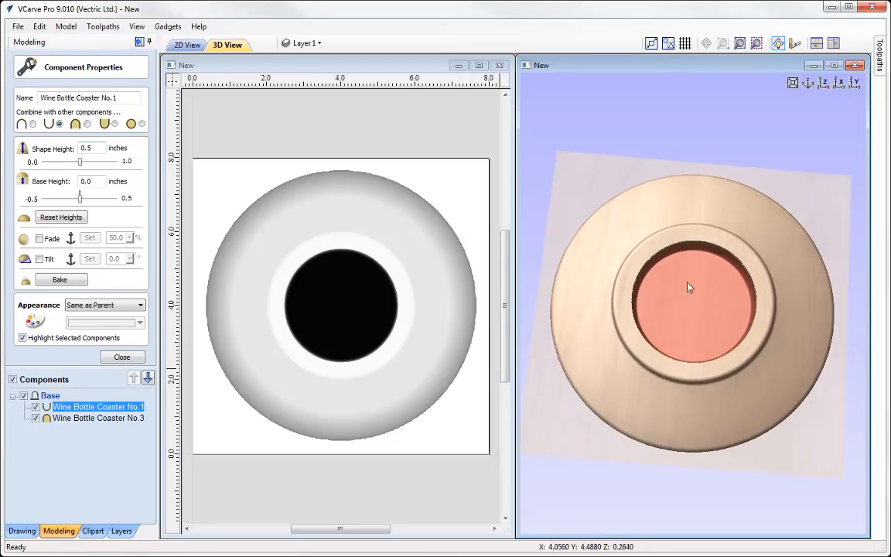
pyautogui.click(122, 357)
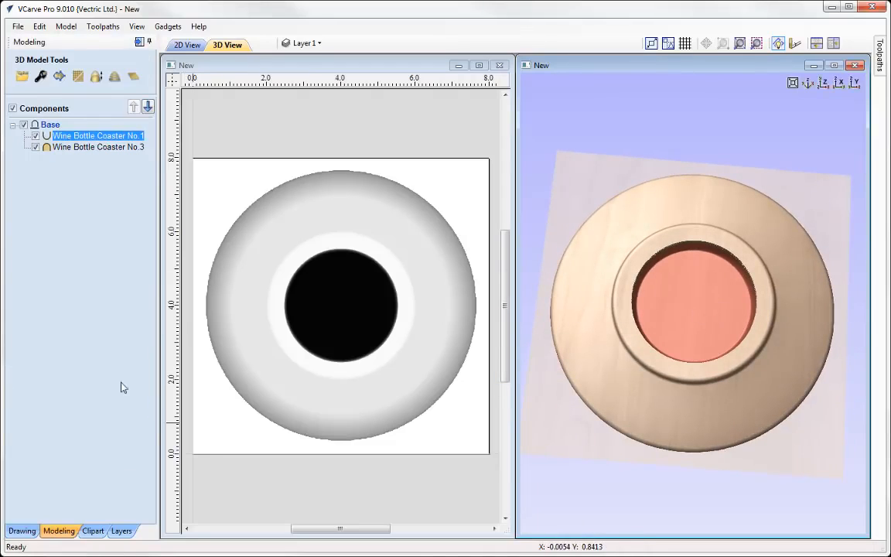
pyautogui.click(824, 82)
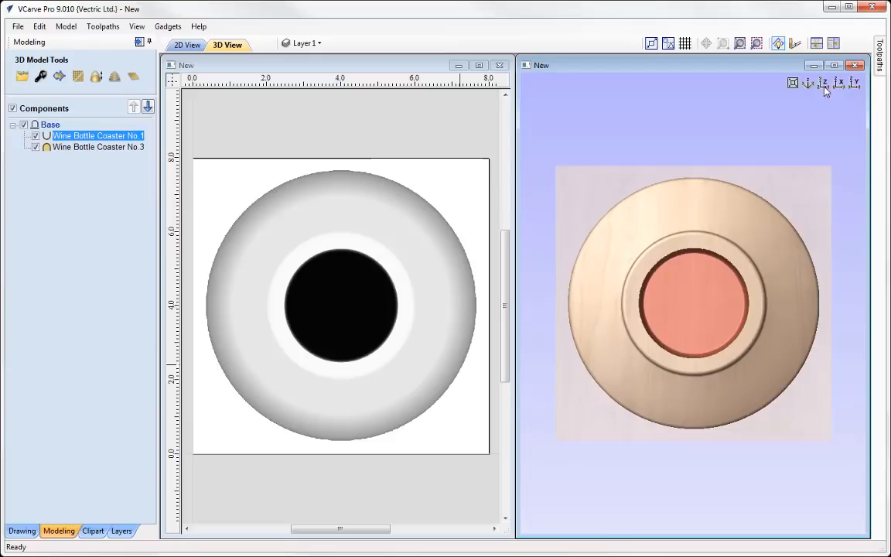
# Collapse the Base level, insert a new component level above it and name it Details
pyautogui.click(12, 126)
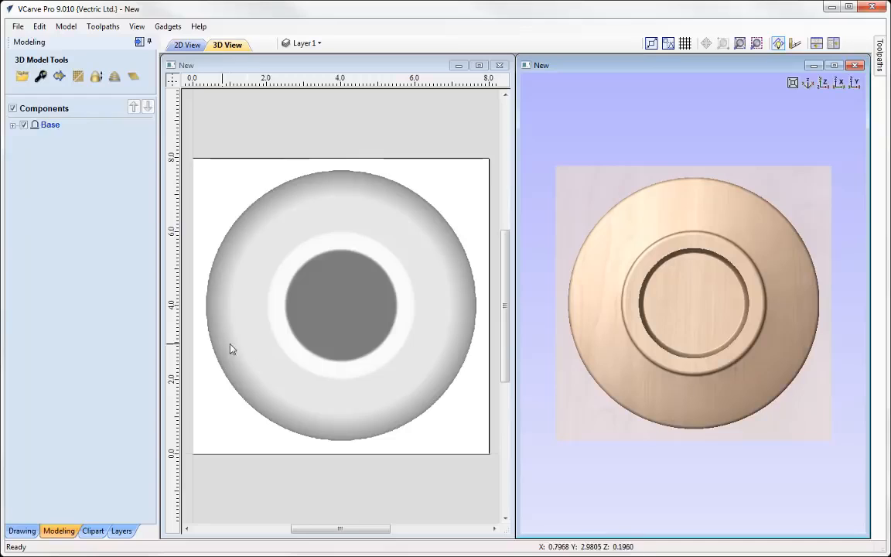
pyautogui.rightClick(53, 130)
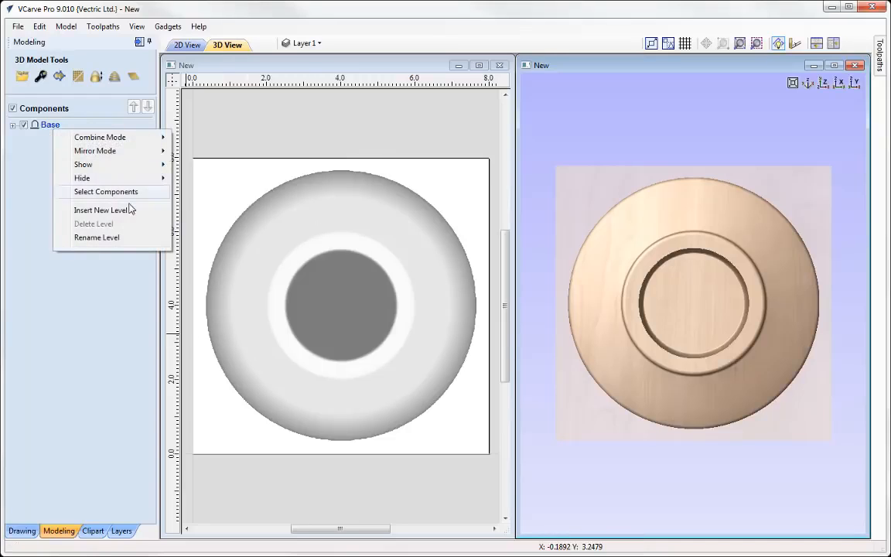
pyautogui.click(121, 210)
pyautogui.rightClick(58, 131)
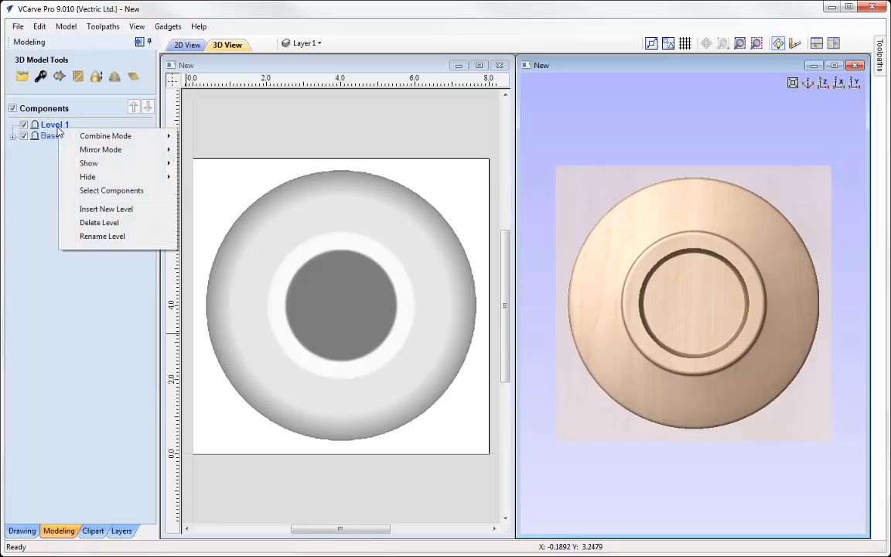
pyautogui.click(103, 237)
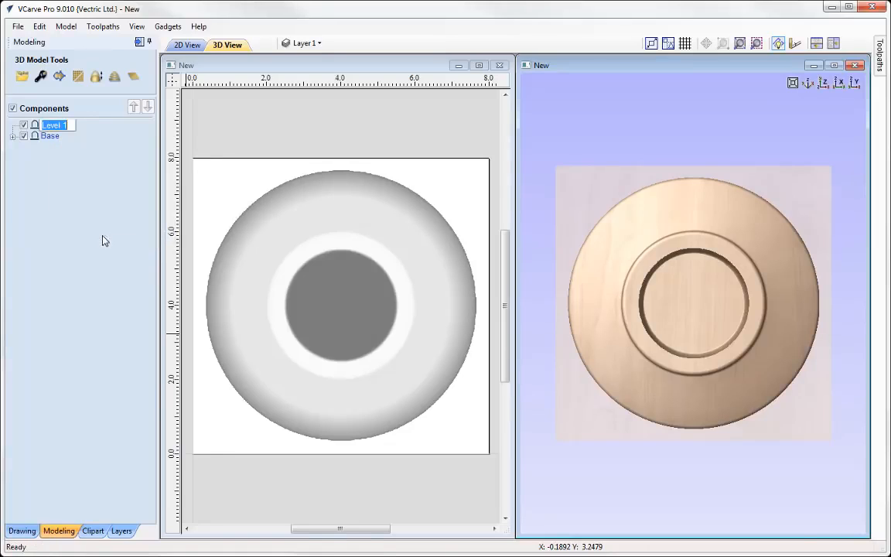
pyautogui.write('Details')
pyautogui.press('Return')
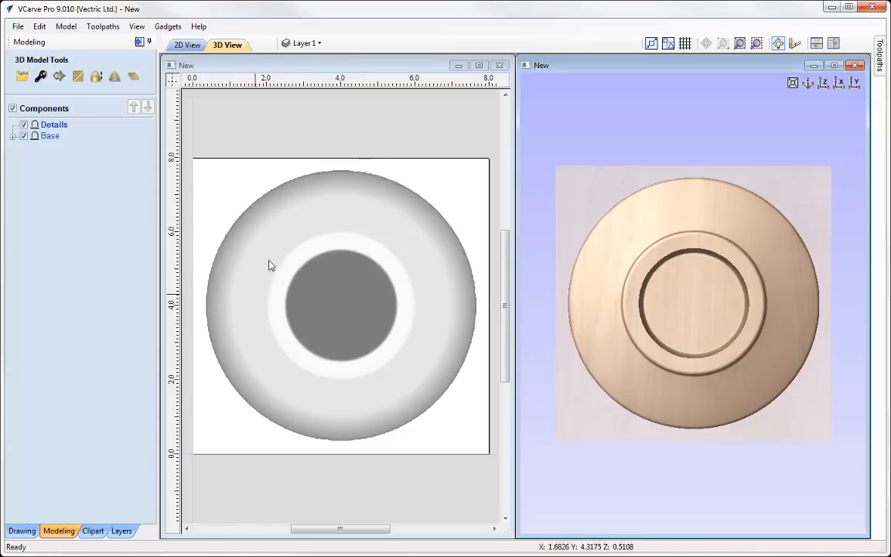
# Set the mirror mode of the Details level to Top Left Quadrant
pyautogui.rightClick(55, 135)
pyautogui.moveTo(134, 157)
pyautogui.click(224, 231)
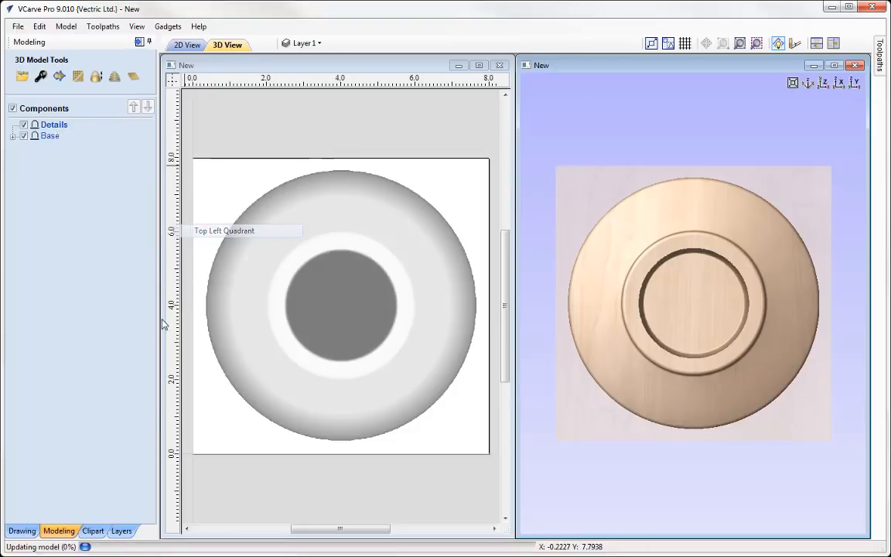
# Add the Grape Leaf No.2 clipart, shrink it to about 2 inches wide, and place it rotated on the coaster's upper-left rim
pyautogui.click(93, 531)
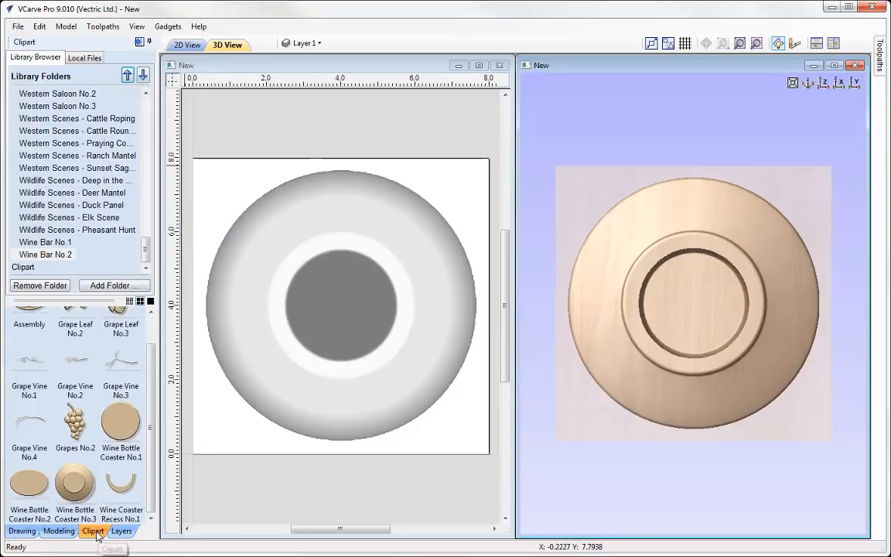
pyautogui.scroll(1, 77, 371)
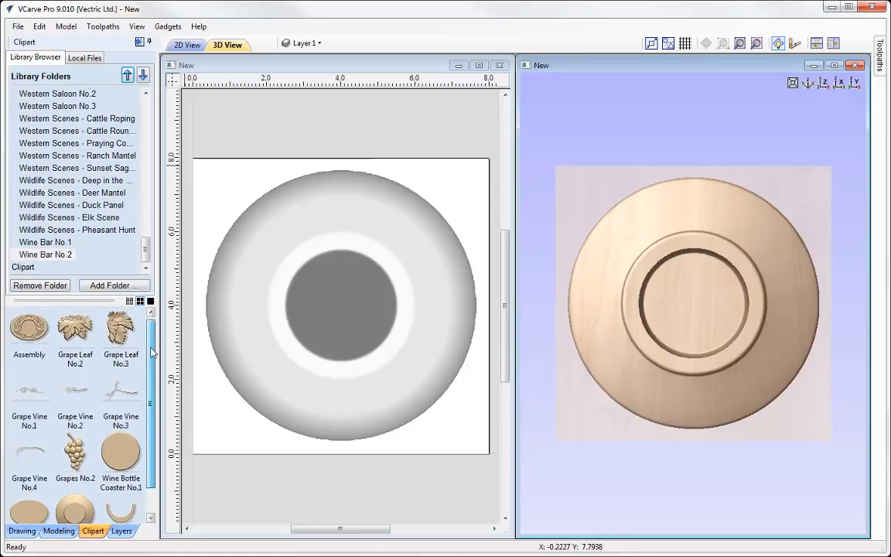
pyautogui.doubleClick(77, 337)
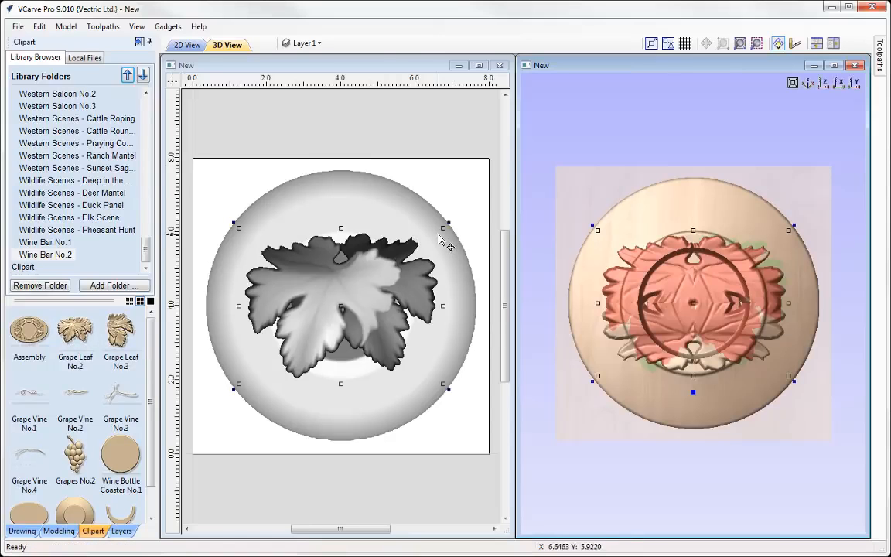
pyautogui.keyDown('shift'); pyautogui.moveTo(401, 271); pyautogui.dragTo(285, 225); pyautogui.keyUp('shift')
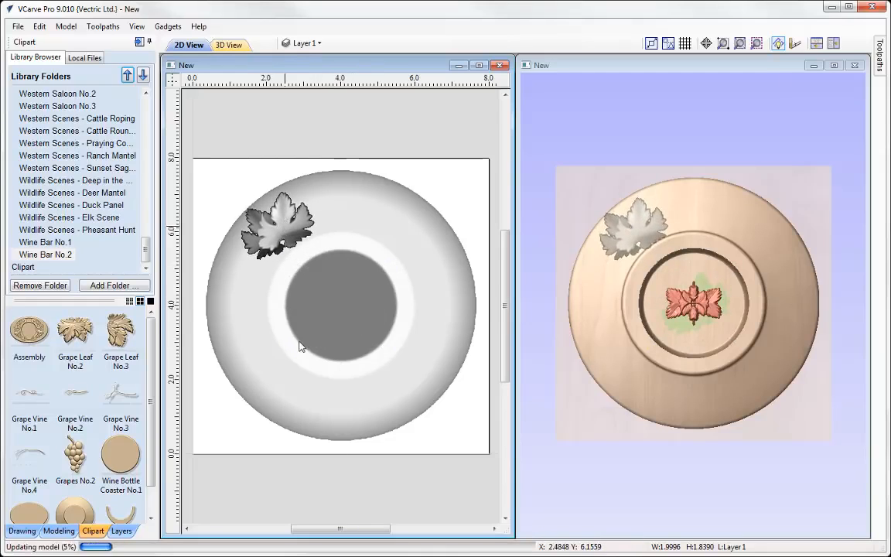
pyautogui.moveTo(325, 271); pyautogui.dragTo(328, 257)
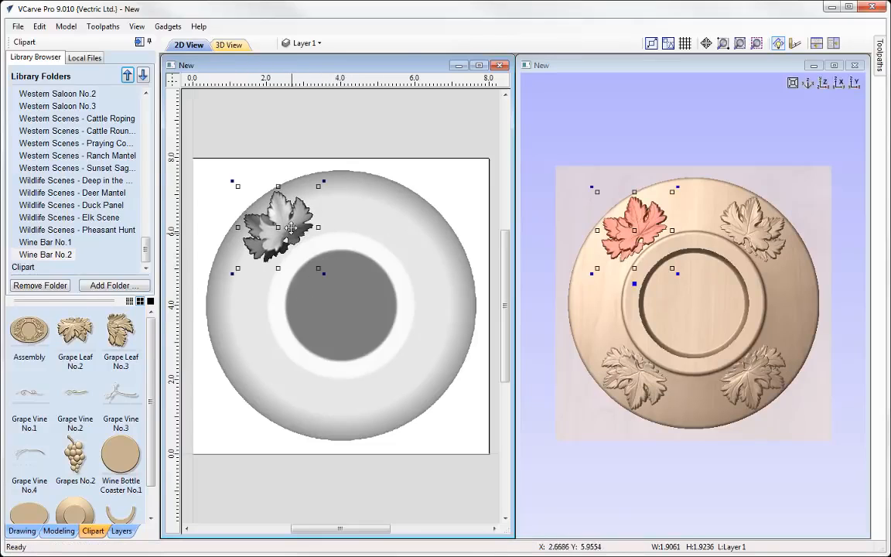
pyautogui.moveTo(287, 221); pyautogui.dragTo(284, 221)
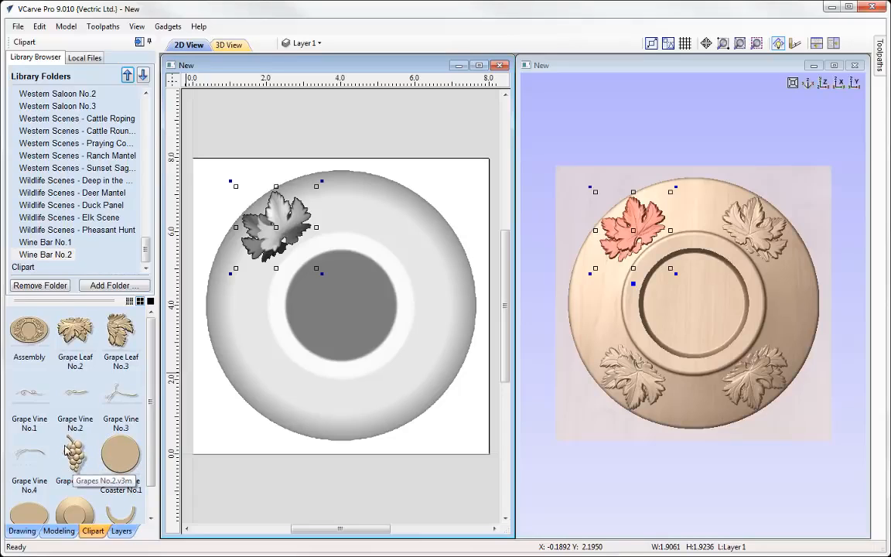
# Add the Grapes No.1 clipart from the Wine Bar No.1 folder and rotate it clockwise so its stem points right
pyautogui.click(48, 243)
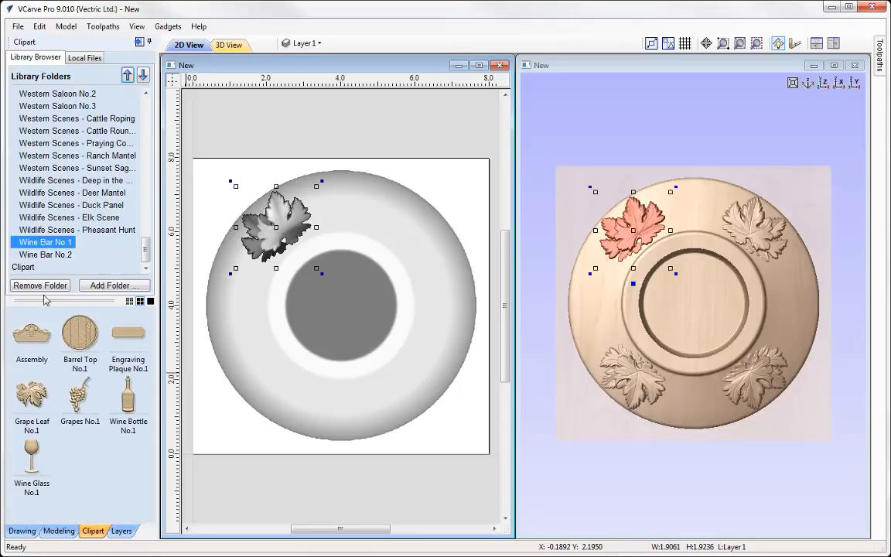
pyautogui.doubleClick(83, 398)
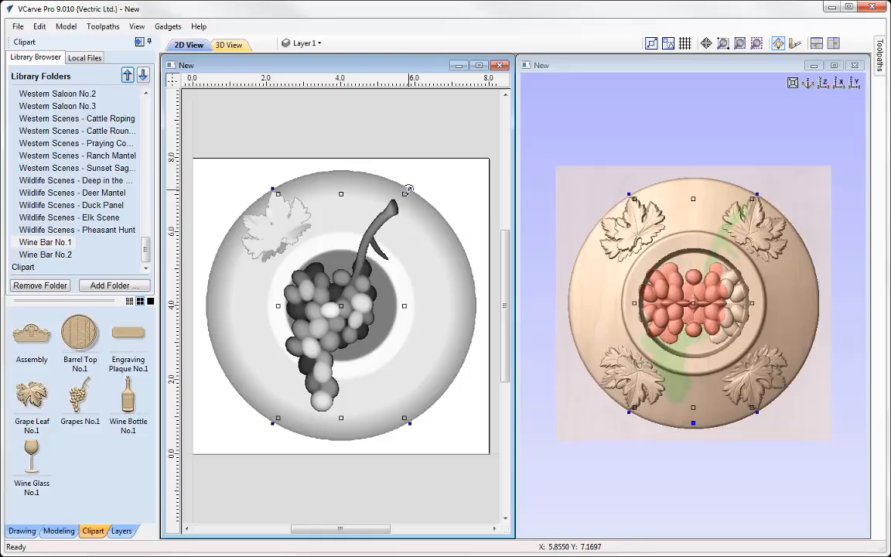
pyautogui.moveTo(407, 190); pyautogui.dragTo(427, 296)
# Shift the leaf down and left, then place the grapes on the upper-left rim, shrunk to about 3.3 by 1.9 inches
pyautogui.click(258, 213)
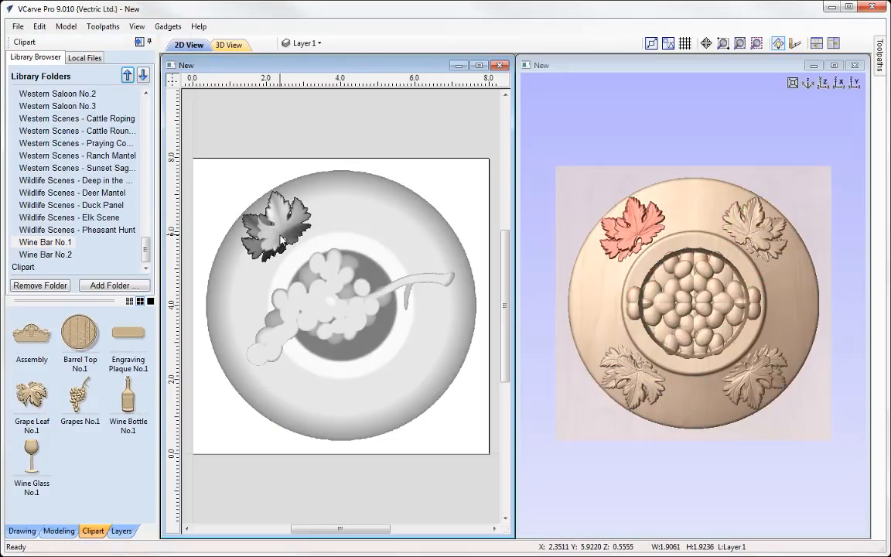
pyautogui.moveTo(278, 226); pyautogui.dragTo(261, 244)
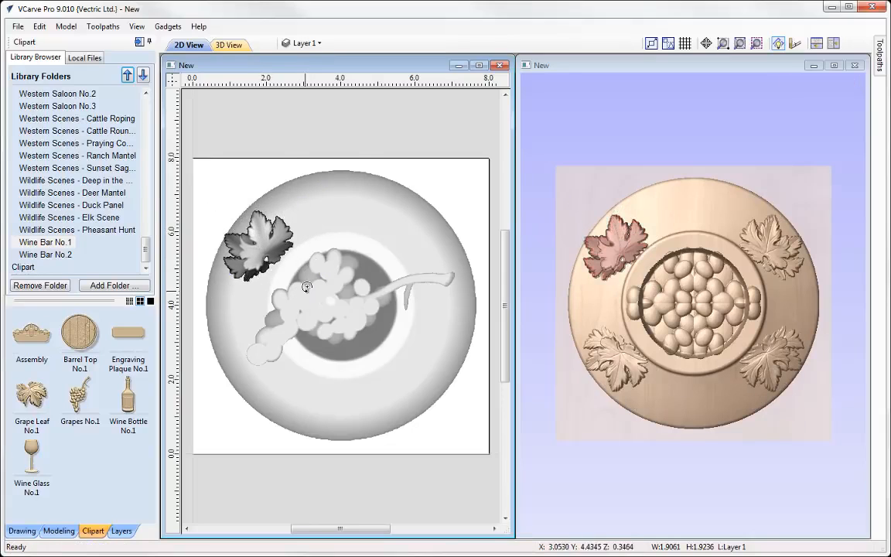
pyautogui.click(328, 311)
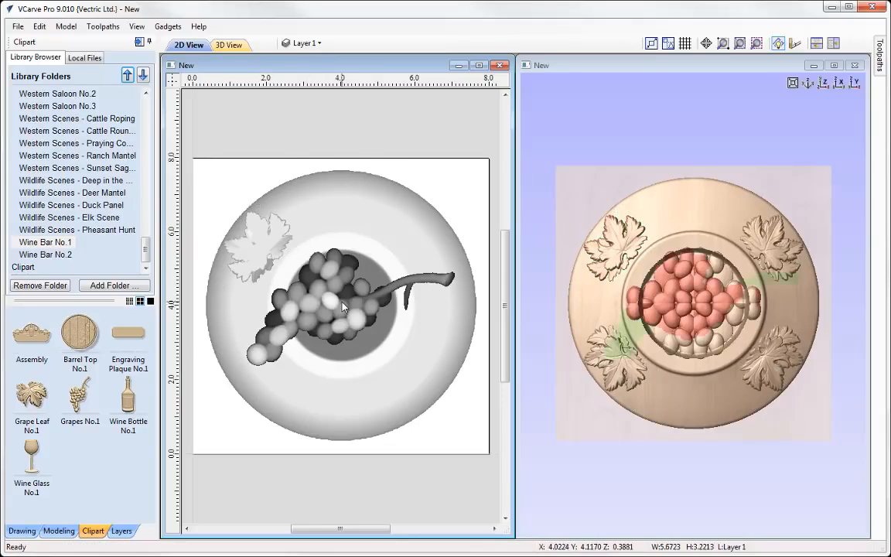
pyautogui.moveTo(328, 311); pyautogui.dragTo(326, 230)
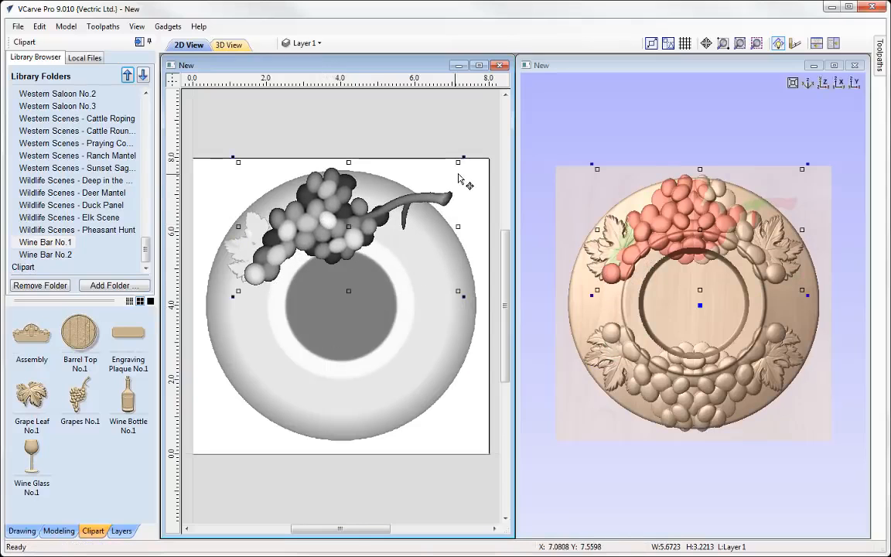
pyautogui.moveTo(457, 160); pyautogui.dragTo(376, 207)
pyautogui.moveTo(296, 247); pyautogui.dragTo(297, 215)
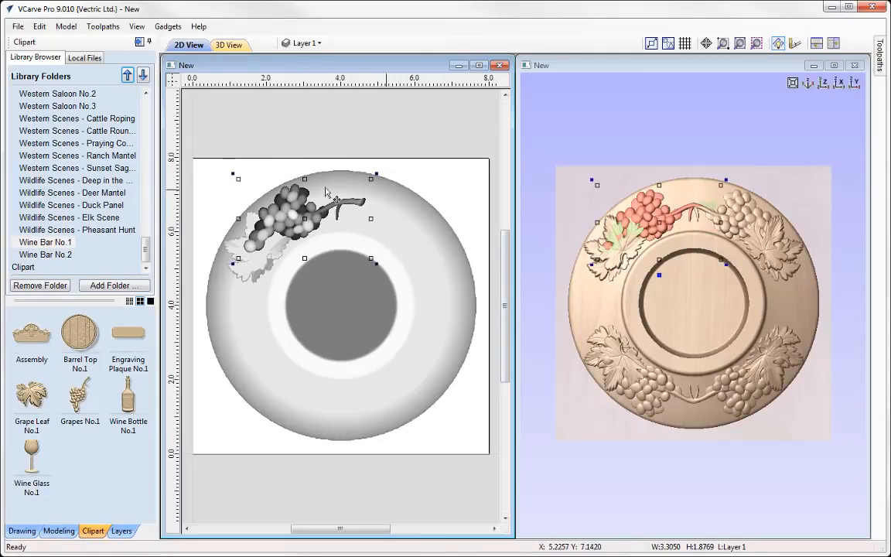
# Move the grape leaf farther down the coaster's left rim and rotate it slightly beneath the grapes
pyautogui.click(229, 239)
pyautogui.moveTo(229, 242); pyautogui.dragTo(245, 285)
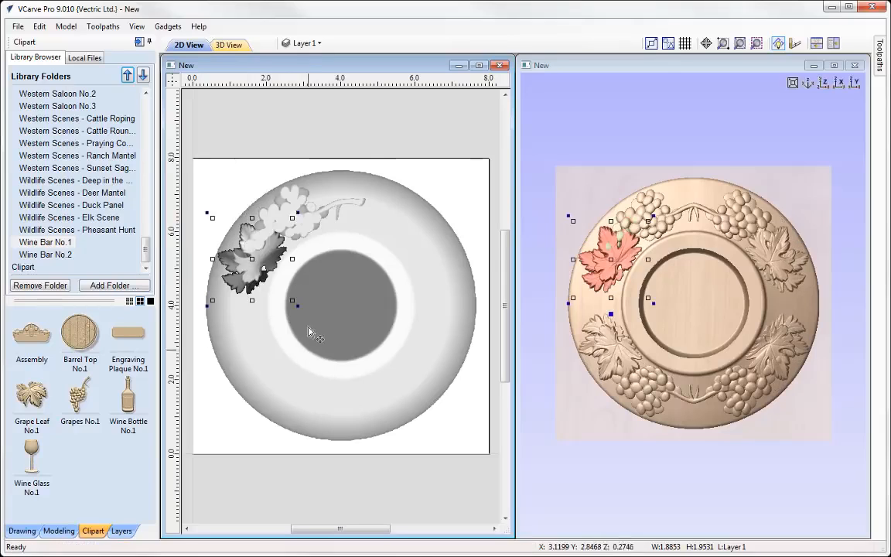
# Rotate the grape leaf slightly and shift it toward the left rim, then move the grapes slightly left and down
pyautogui.moveTo(297, 307); pyautogui.dragTo(310, 299)
pyautogui.moveTo(263, 240); pyautogui.dragTo(254, 247)
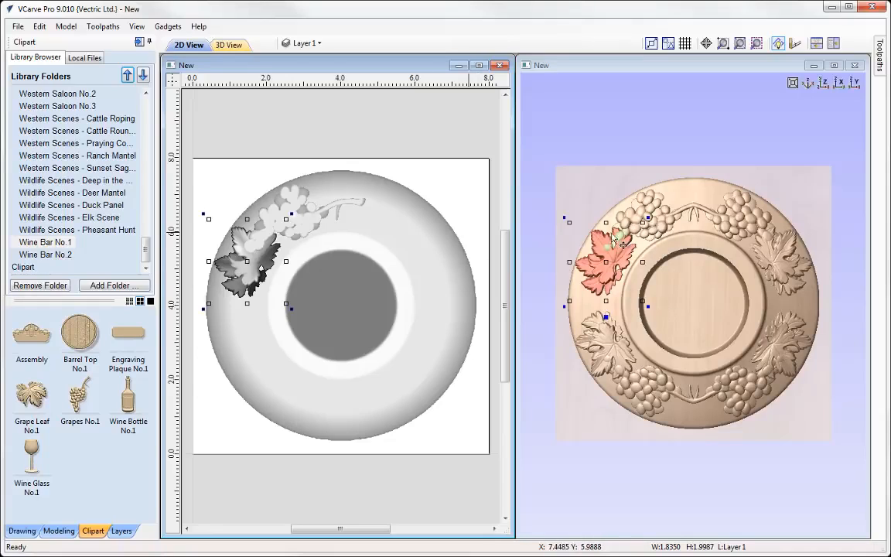
pyautogui.click(292, 215)
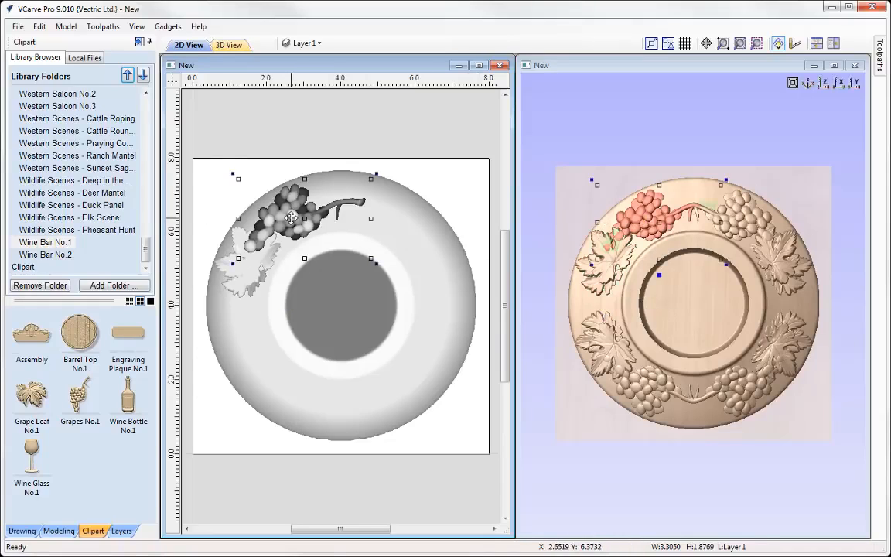
pyautogui.moveTo(283, 219); pyautogui.dragTo(276, 221)
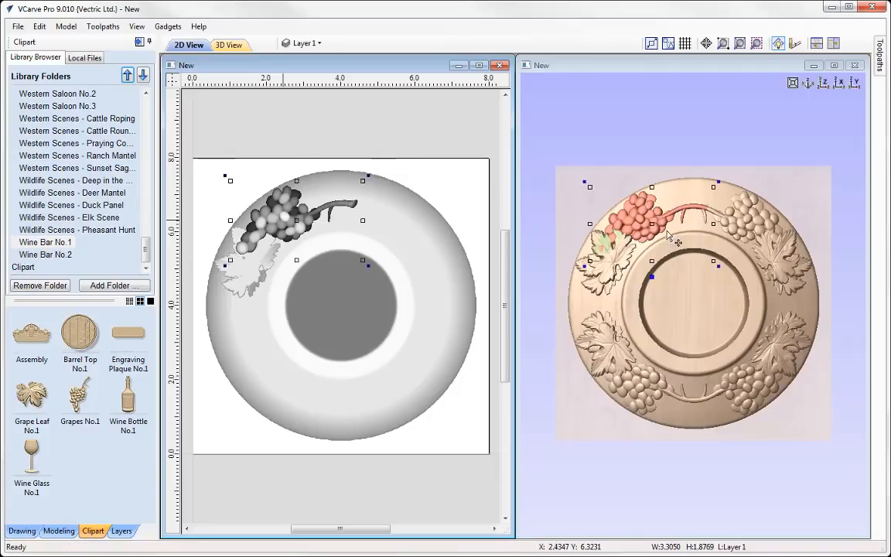
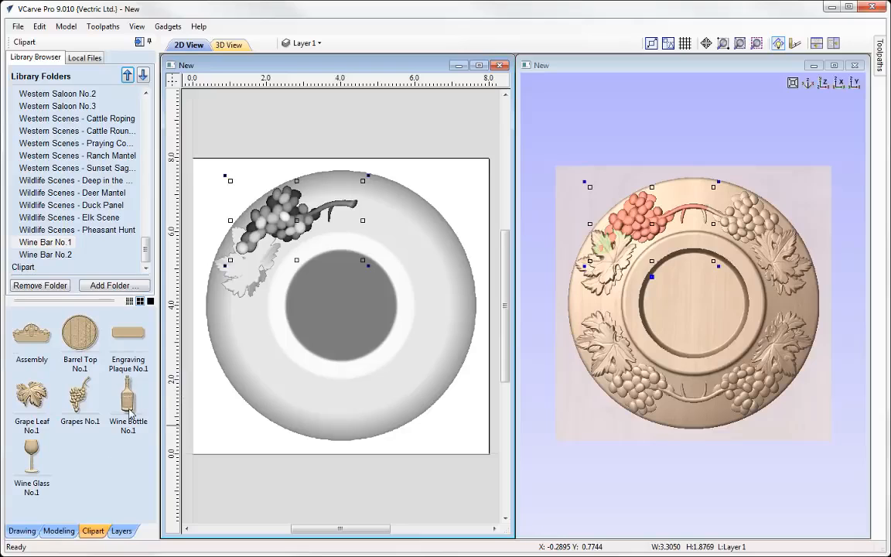
# Add the Wine Bottle No.1 clipart, shrink it and rotate it neck-down, then place it on the coaster's left rim below the leaf
pyautogui.moveTo(129, 413); pyautogui.dragTo(334, 253)
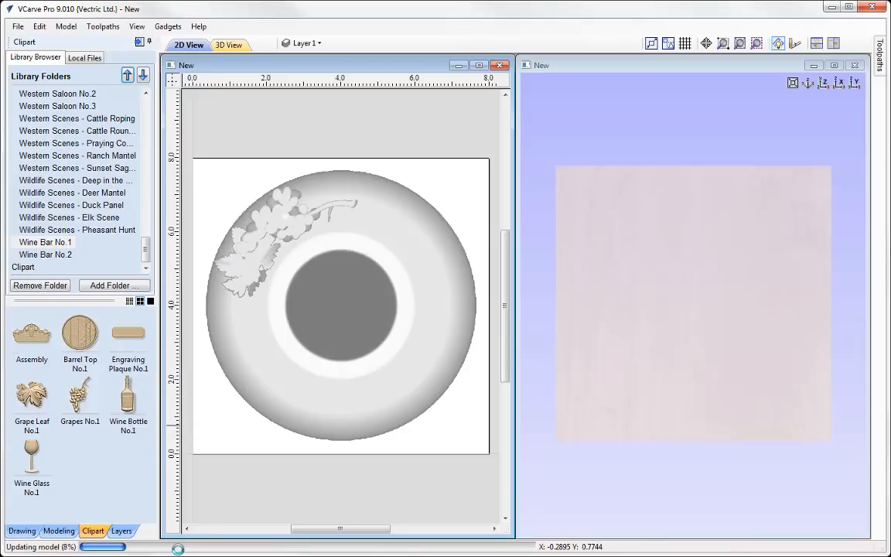
pyautogui.moveTo(384, 194); pyautogui.dragTo(328, 329)
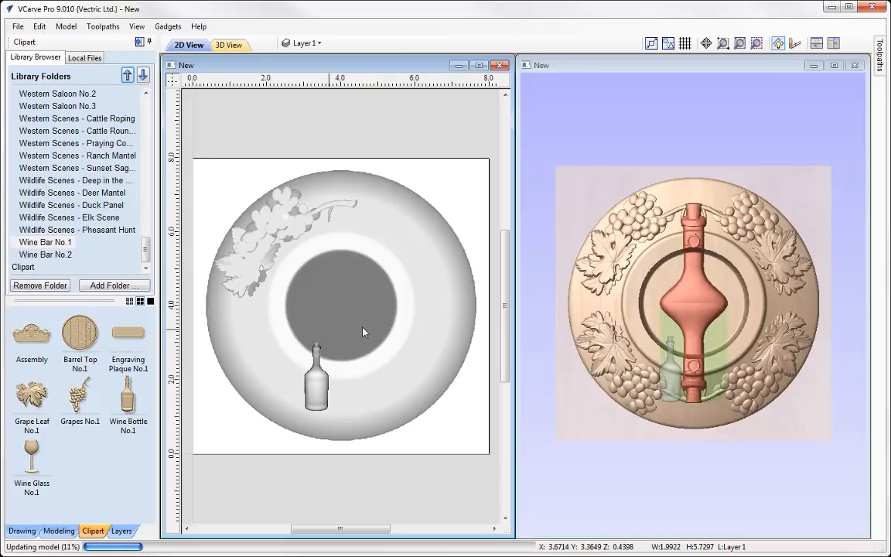
pyautogui.moveTo(361, 378); pyautogui.dragTo(348, 441)
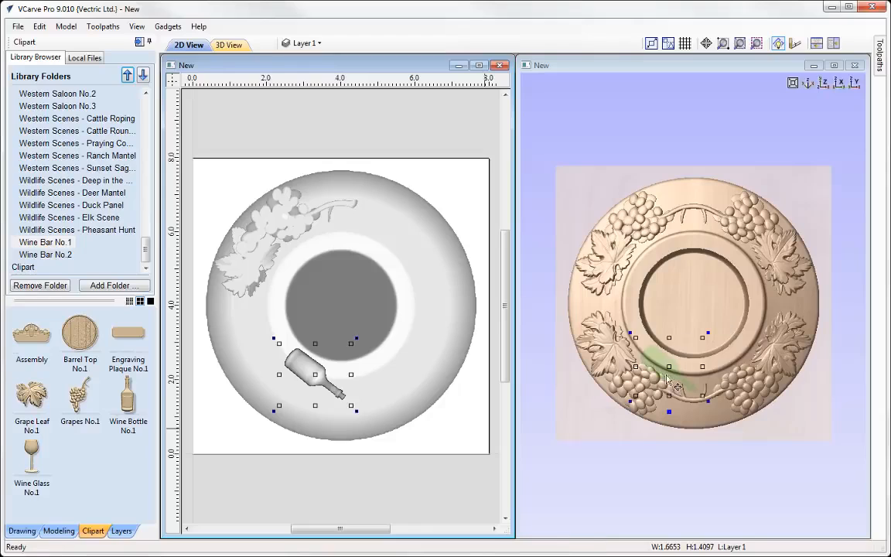
pyautogui.moveTo(280, 344); pyautogui.dragTo(200, 271)
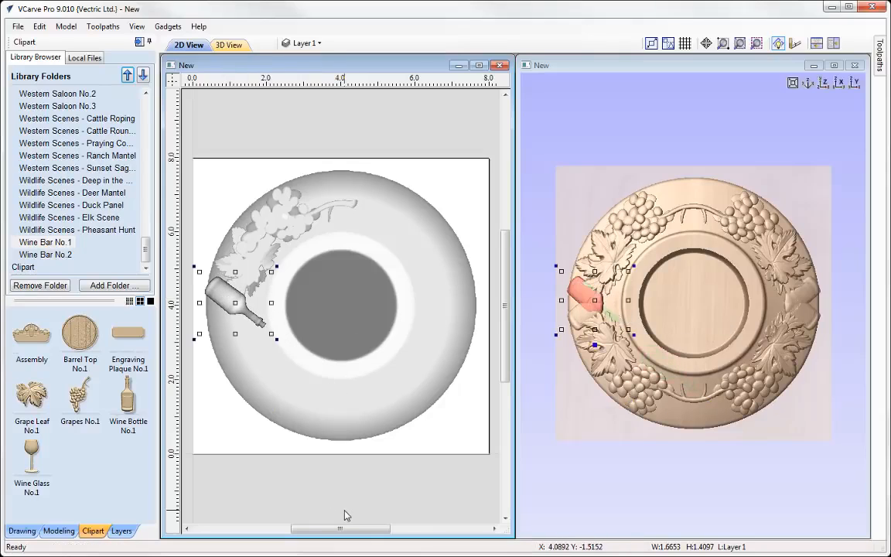
# Shrink the wine bottle to about 1.3 by 0.8 inches and tuck it under the grape leaf on the left rim
pyautogui.moveTo(268, 329); pyautogui.dragTo(265, 318)
pyautogui.moveTo(228, 291); pyautogui.dragTo(239, 291)
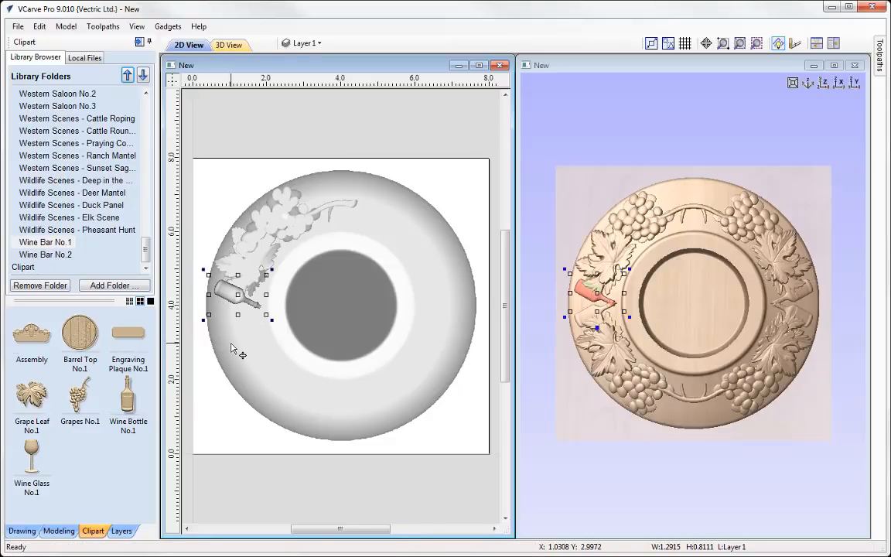
pyautogui.moveTo(230, 296); pyautogui.dragTo(230, 291)
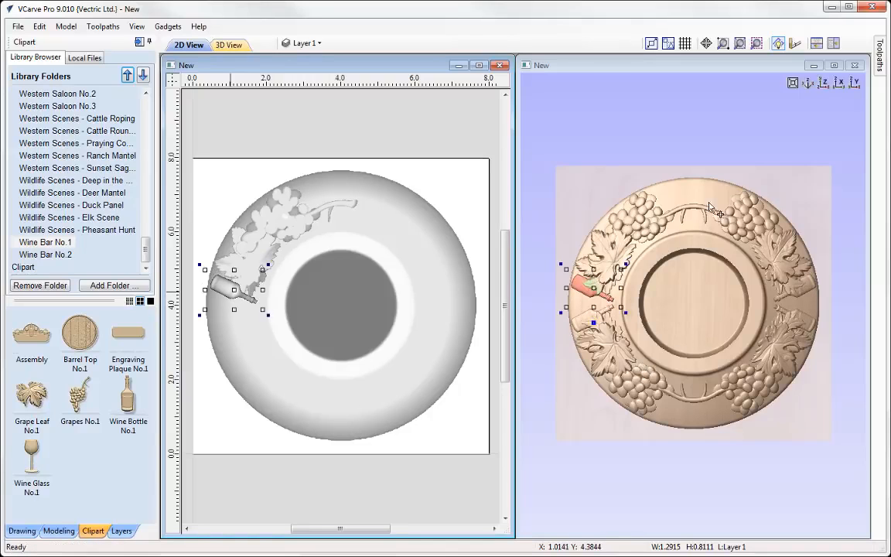
# Maximize the 3D view and nudge the wine bottle slightly closer to the coaster's left edge
pyautogui.doubleClick(750, 65)
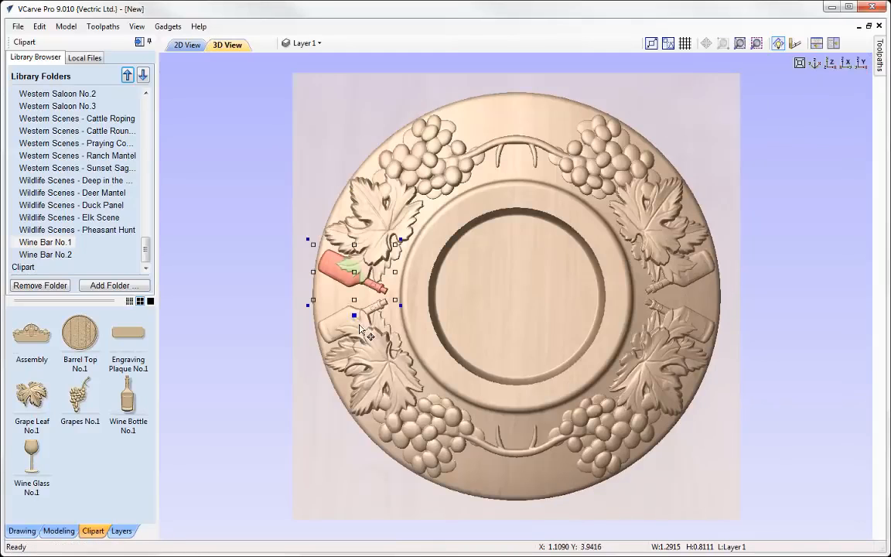
pyautogui.scroll(3, 394, 298)
pyautogui.moveTo(437, 296); pyautogui.dragTo(519, 296, button='middle')
pyautogui.click(306, 262)
pyautogui.moveTo(305, 262); pyautogui.dragTo(304, 264)
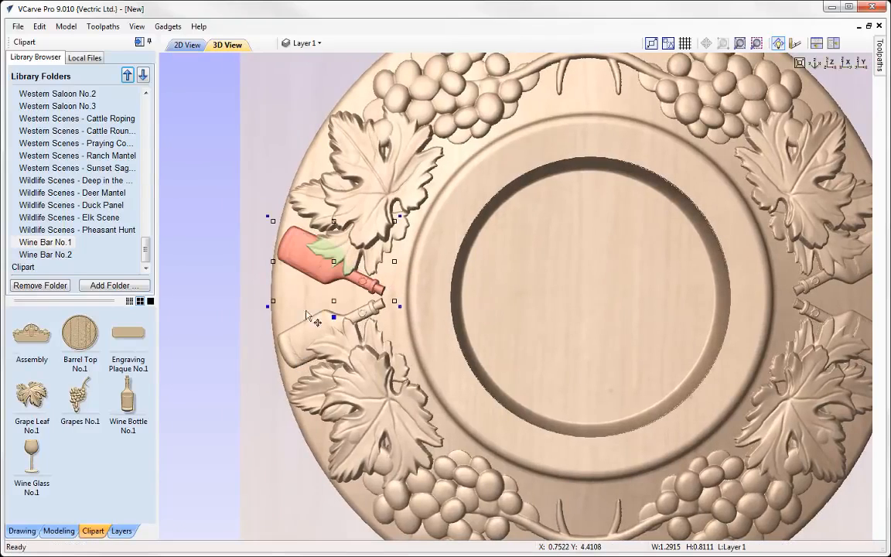
pyautogui.moveTo(541, 294); pyautogui.dragTo(483, 351, button='middle')
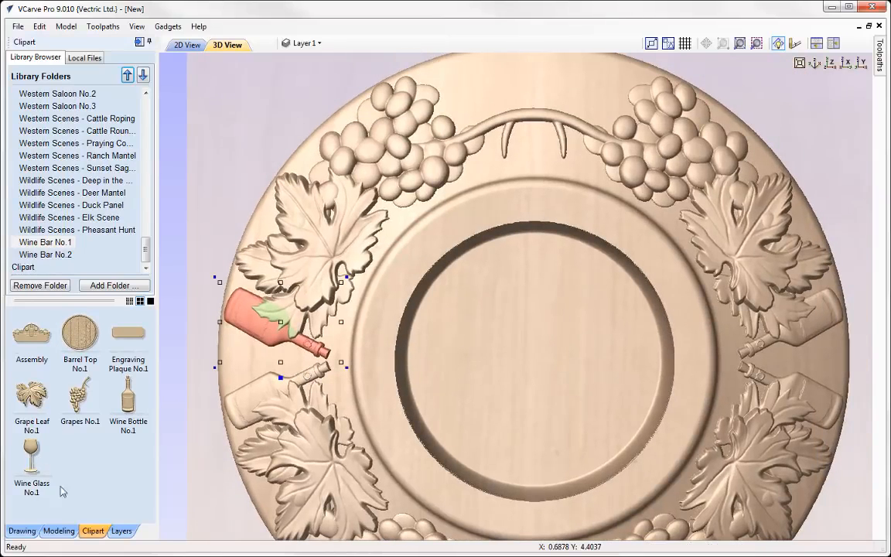
# Add the Wine Glass No.1 clipart, shrink it to about 1.0 by 2.5 inches, flip it upside down and move it to the coaster's top
pyautogui.moveTo(42, 474); pyautogui.dragTo(424, 390)
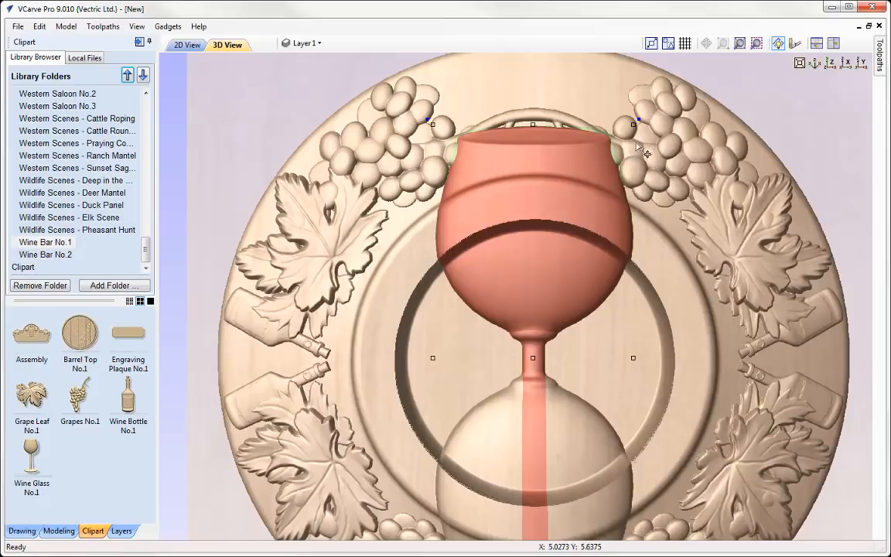
pyautogui.moveTo(632, 130); pyautogui.dragTo(576, 253)
pyautogui.press('v')
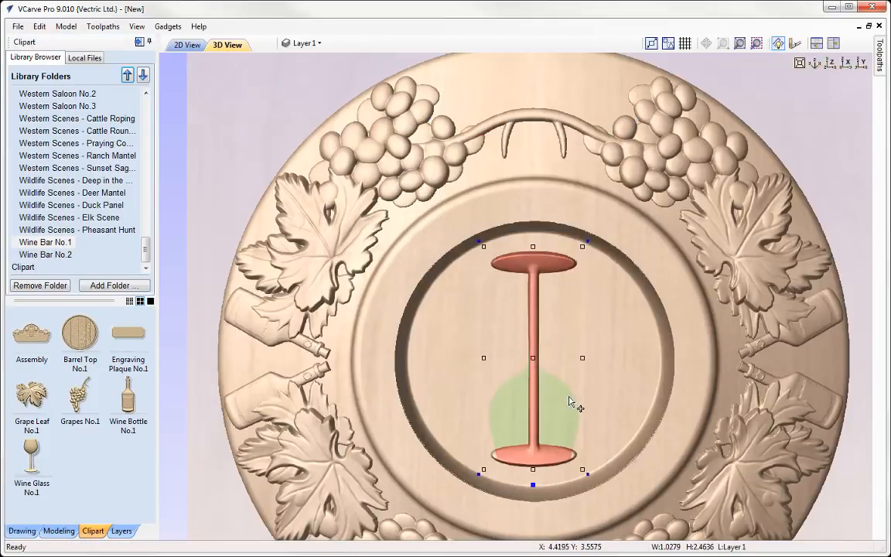
pyautogui.moveTo(539, 344); pyautogui.dragTo(521, 181)
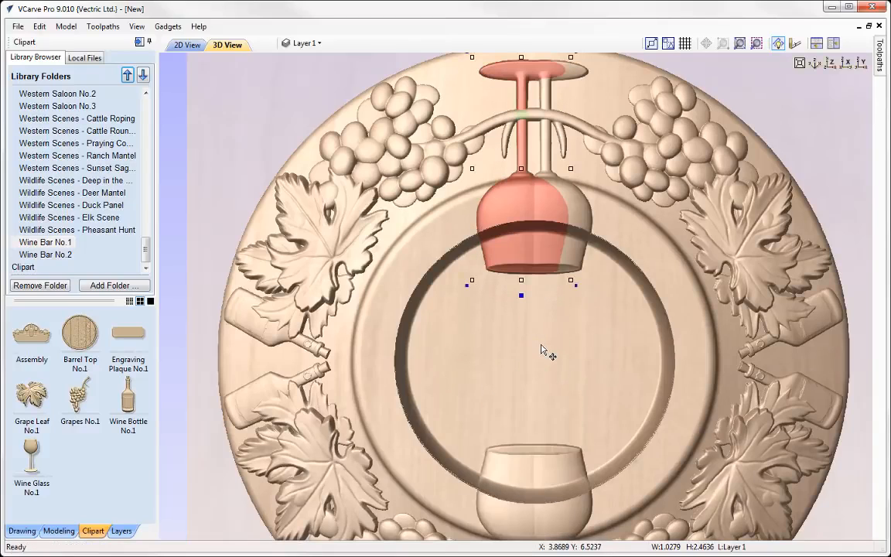
# Shrink the wine glass to about 0.9 by 1.5 inches, rotate it outward and fit it on the top rim beside the grapes
pyautogui.scroll(-1, 541, 351)
pyautogui.moveTo(562, 95); pyautogui.dragTo(558, 118)
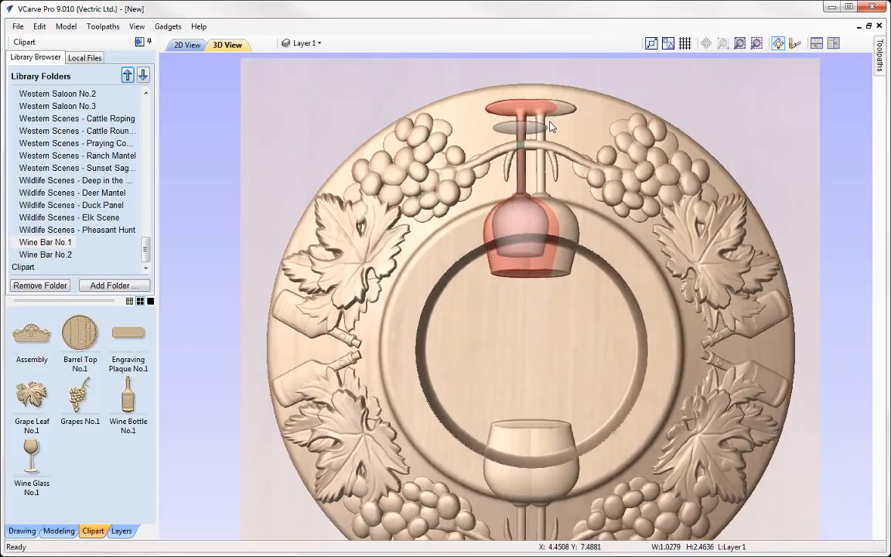
pyautogui.moveTo(481, 112)
pyautogui.mouseDown()
pyautogui.moveTo(469, 125)
pyautogui.moveTo(485, 103)
pyautogui.mouseUp()
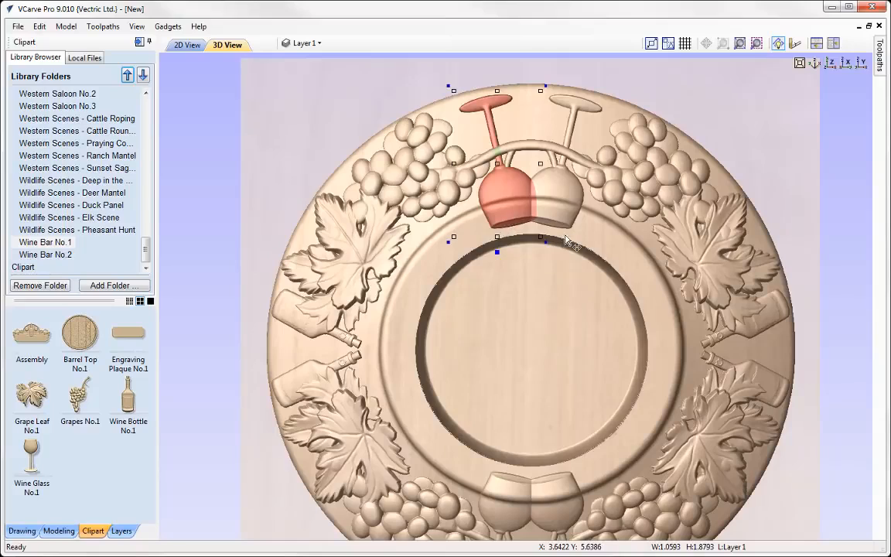
pyautogui.moveTo(546, 241); pyautogui.dragTo(536, 215)
pyautogui.moveTo(507, 185); pyautogui.dragTo(511, 176)
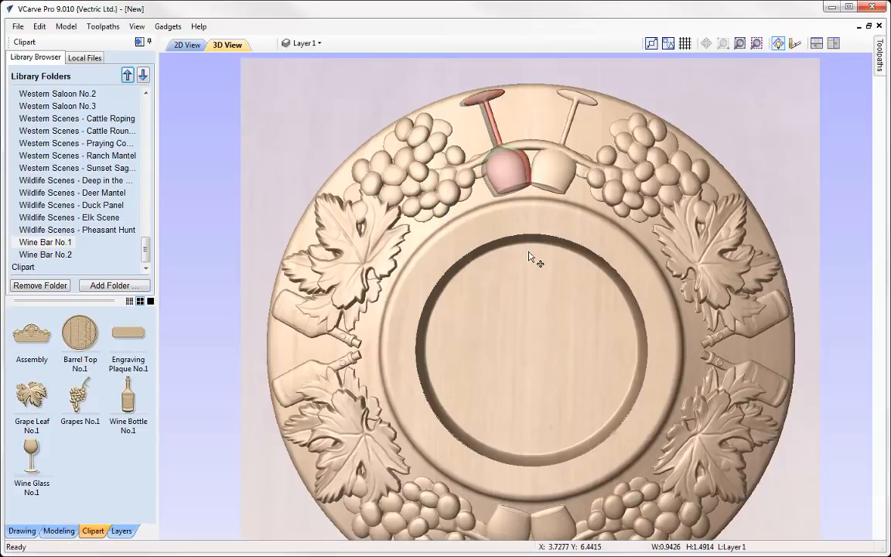
# Enable Tilt in the upper-left grapes' component properties, anchoring it at the mirrored right bunch with its direction pointing left
pyautogui.moveTo(542, 272); pyautogui.dragTo(563, 328)
pyautogui.scroll(-2, 584, 296)
pyautogui.moveTo(467, 379); pyautogui.dragTo(483, 413)
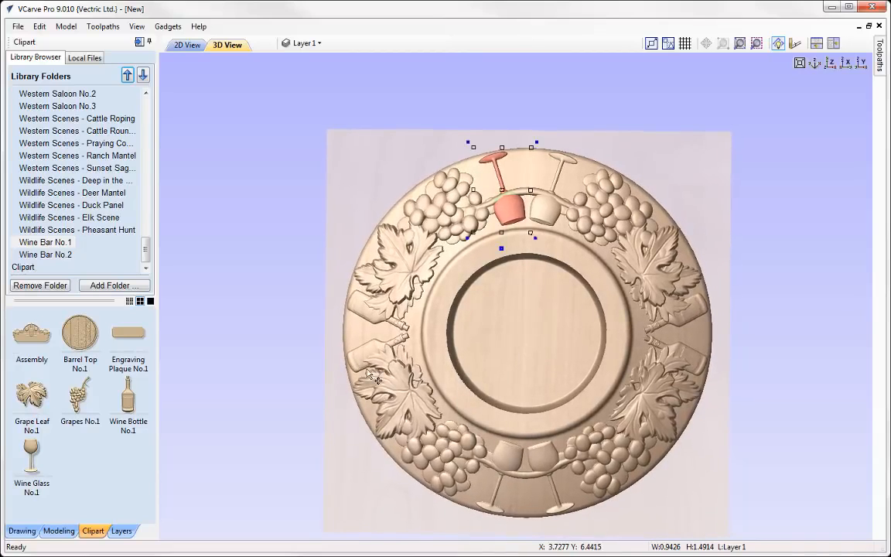
pyautogui.moveTo(506, 309); pyautogui.dragTo(487, 315)
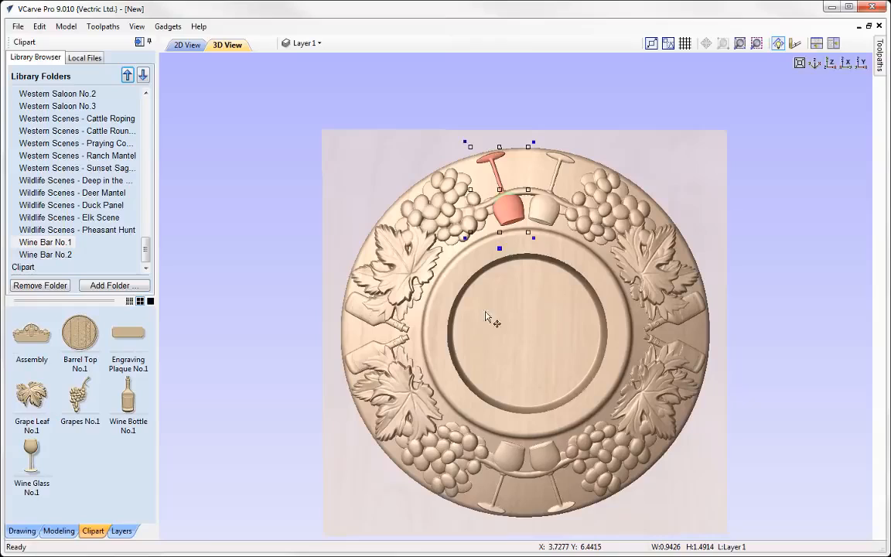
pyautogui.click(417, 211)
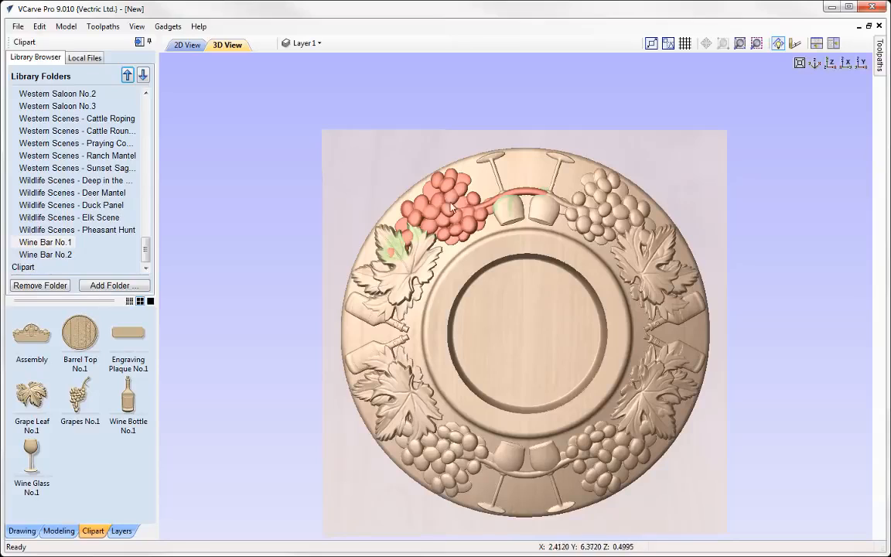
pyautogui.click(450, 214)
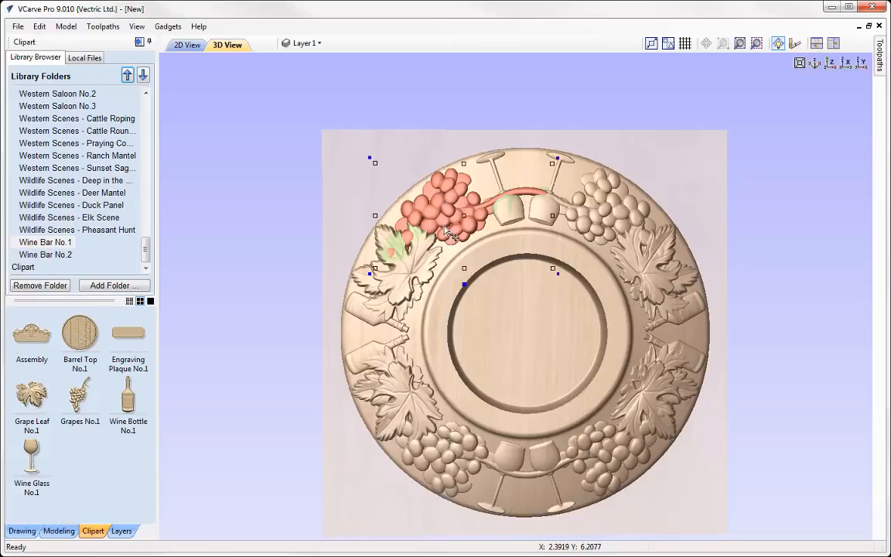
pyautogui.doubleClick(464, 282)
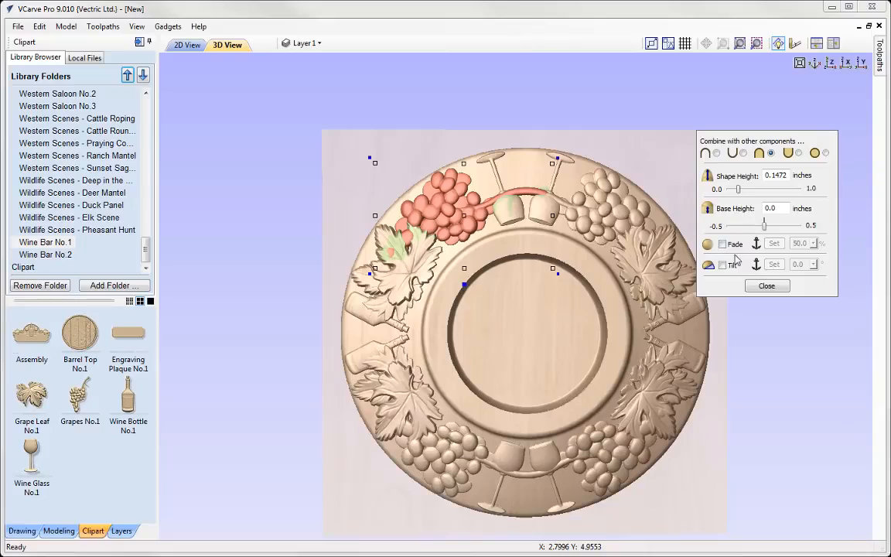
pyautogui.click(773, 263)
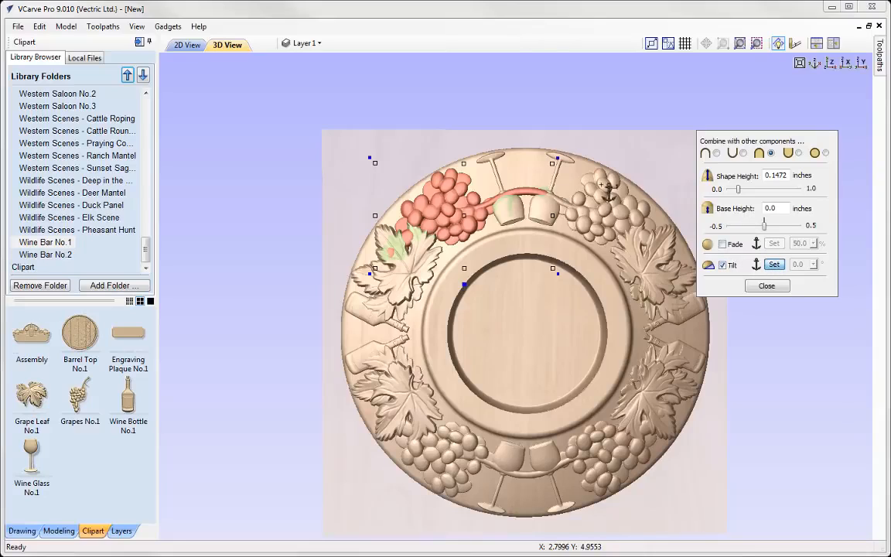
pyautogui.click(584, 204)
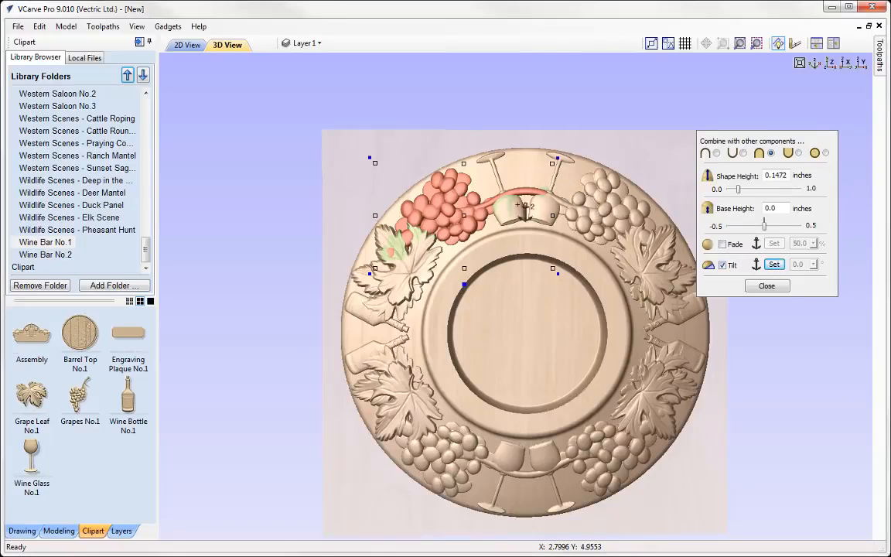
pyautogui.click(333, 201)
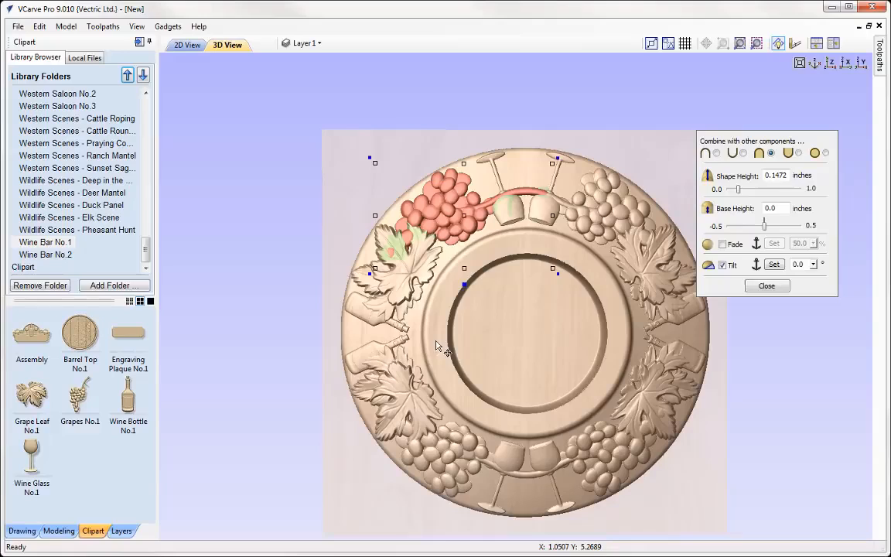
# Raise the grapes' tilt angle to 2.8 degrees and check the relief from an angled view
pyautogui.click(814, 265)
pyautogui.click(825, 282)
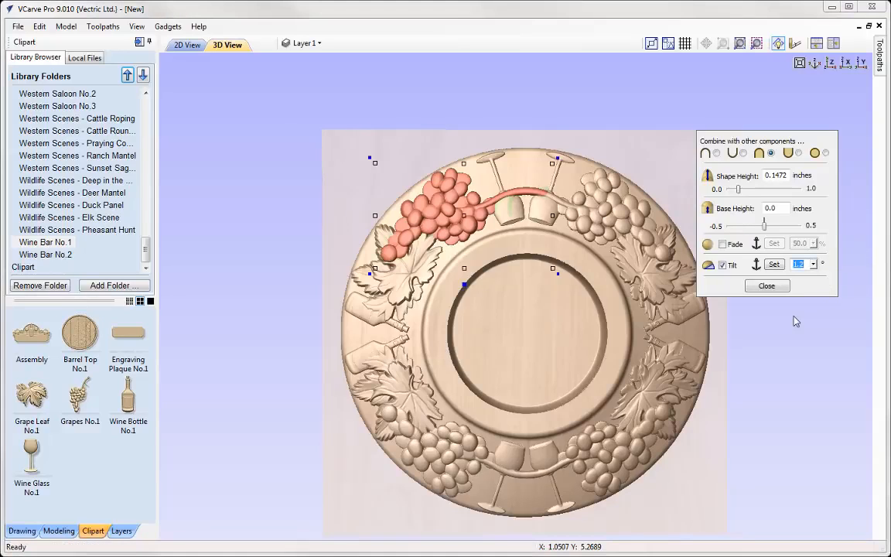
pyautogui.click(814, 265)
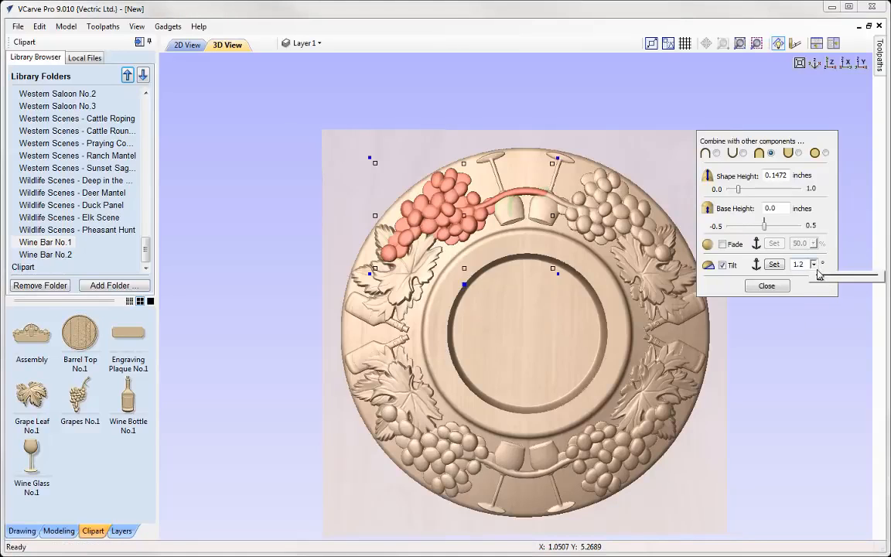
pyautogui.click(824, 279)
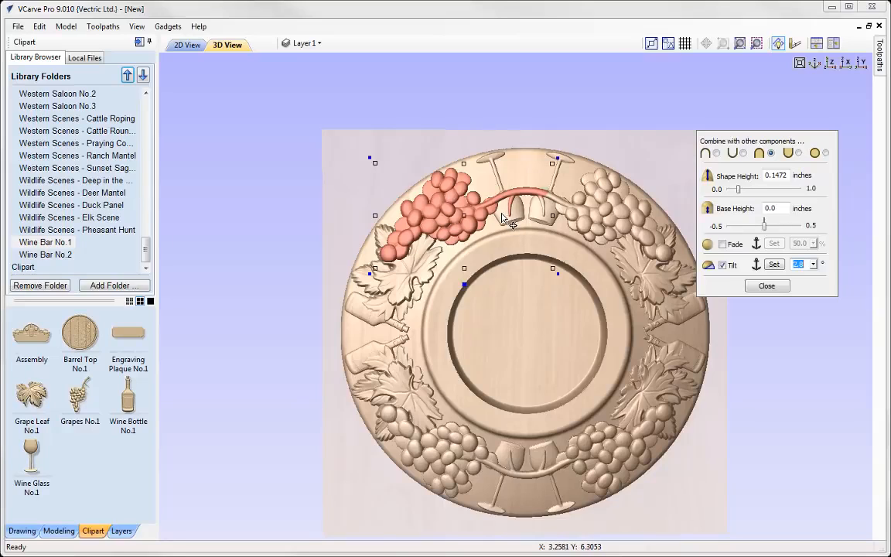
pyautogui.moveTo(502, 218); pyautogui.dragTo(451, 205)
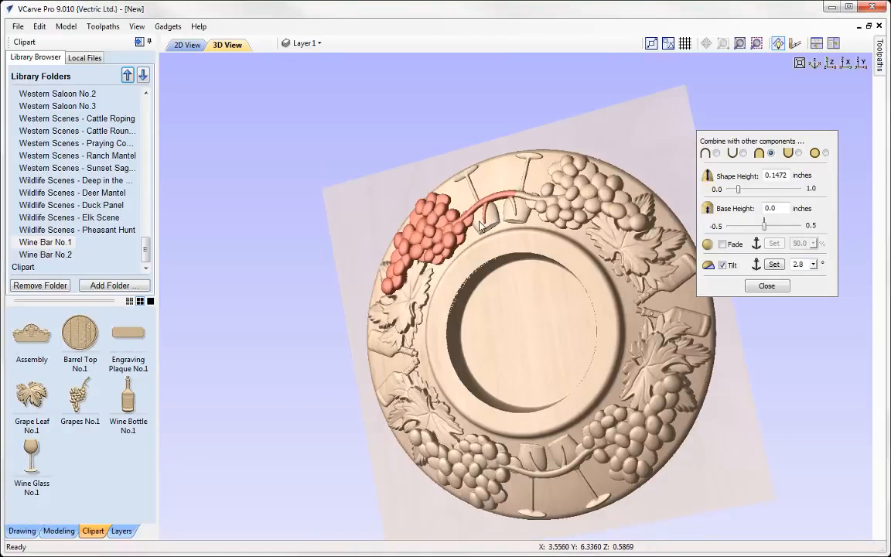
# Enable Fade for the grapes and set its direction starting near the stem at the coaster's top centre
pyautogui.click(723, 244)
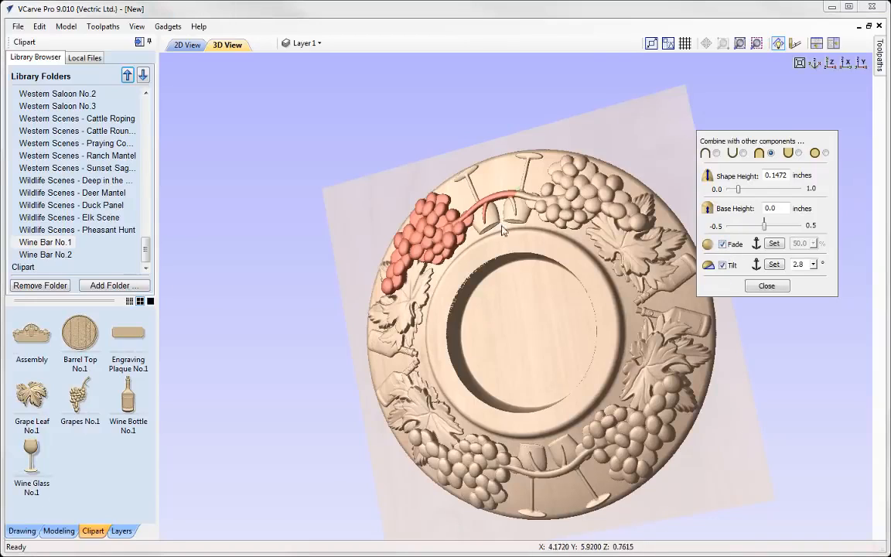
pyautogui.click(776, 246)
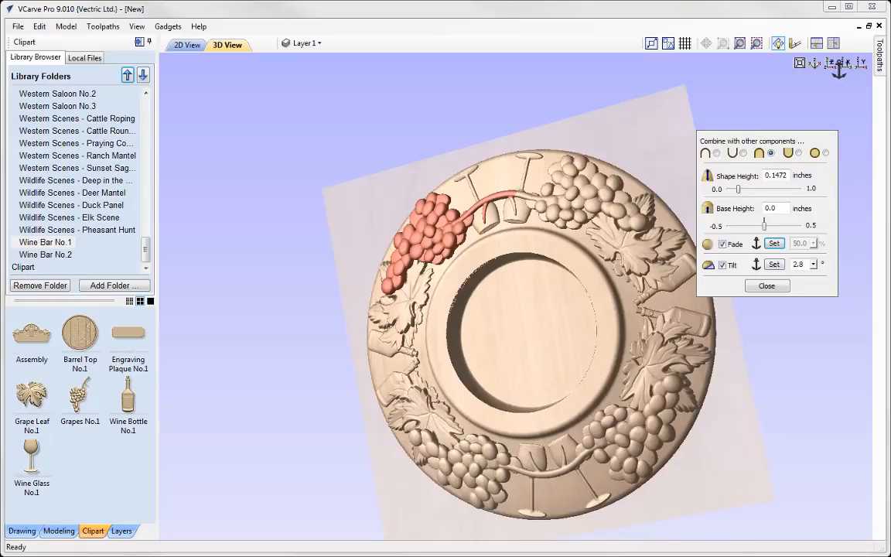
pyautogui.click(830, 62)
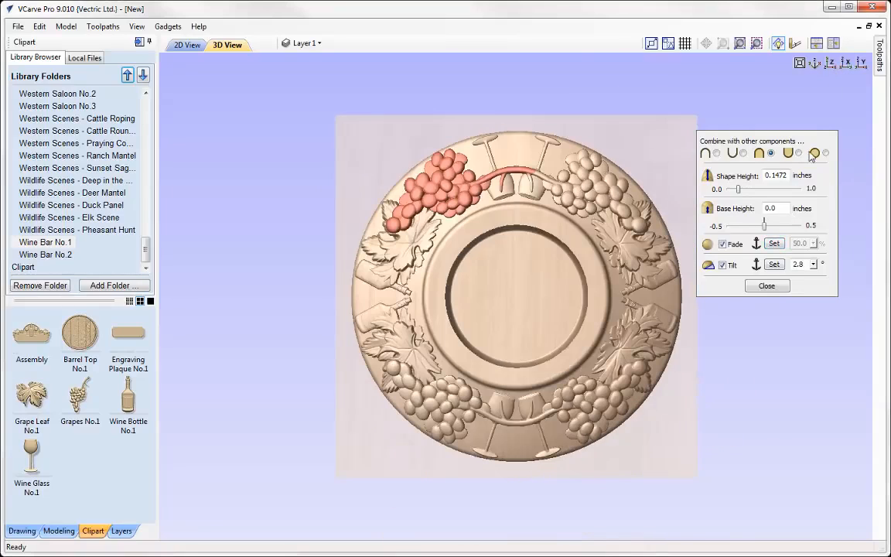
pyautogui.click(769, 243)
pyautogui.click(524, 154)
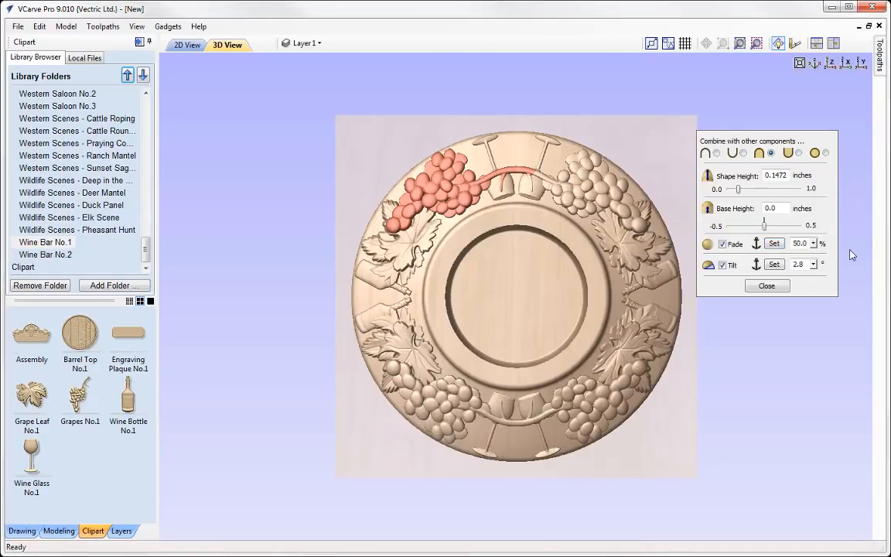
# Set the upper-left grapes' fade to 79% and the upper-left wine glass's base height to 0.05 inches
pyautogui.click(812, 244)
pyautogui.moveTo(828, 262); pyautogui.dragTo(841, 258)
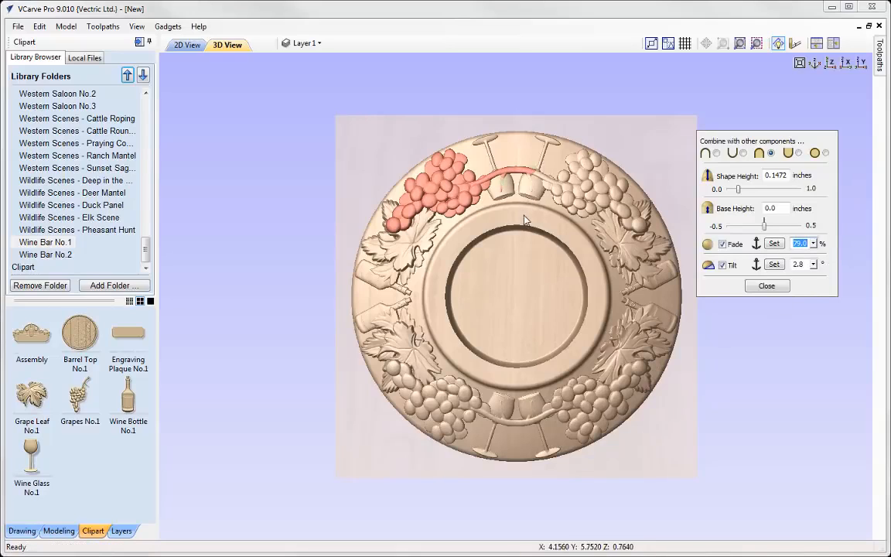
pyautogui.click(495, 158)
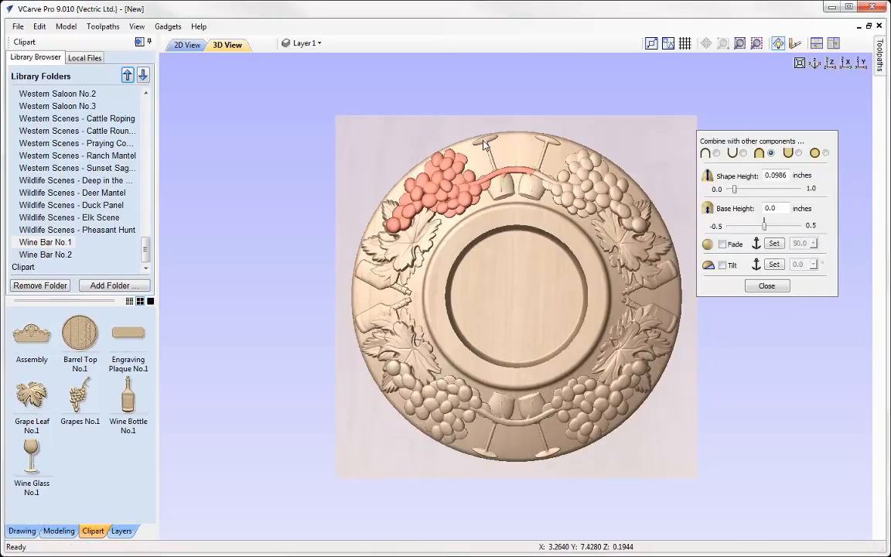
pyautogui.doubleClick(776, 209)
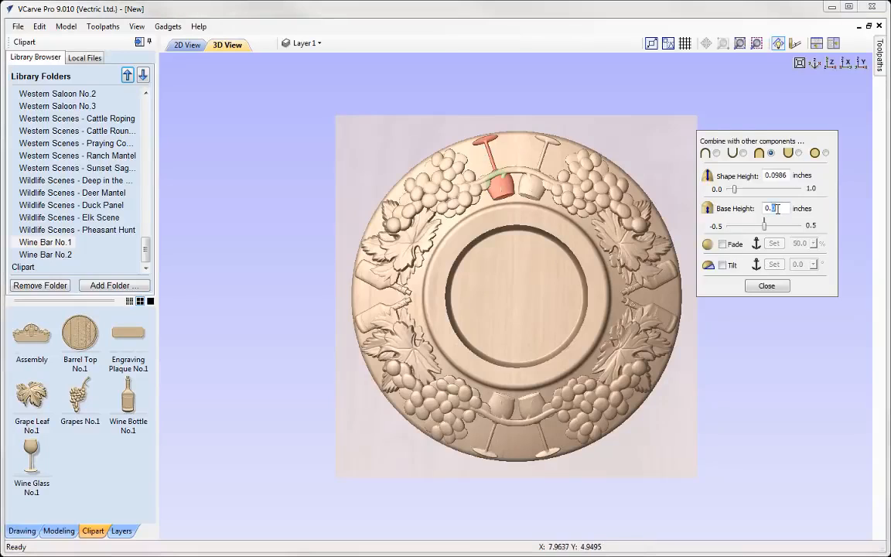
pyautogui.write('05')
pyautogui.press('Return')
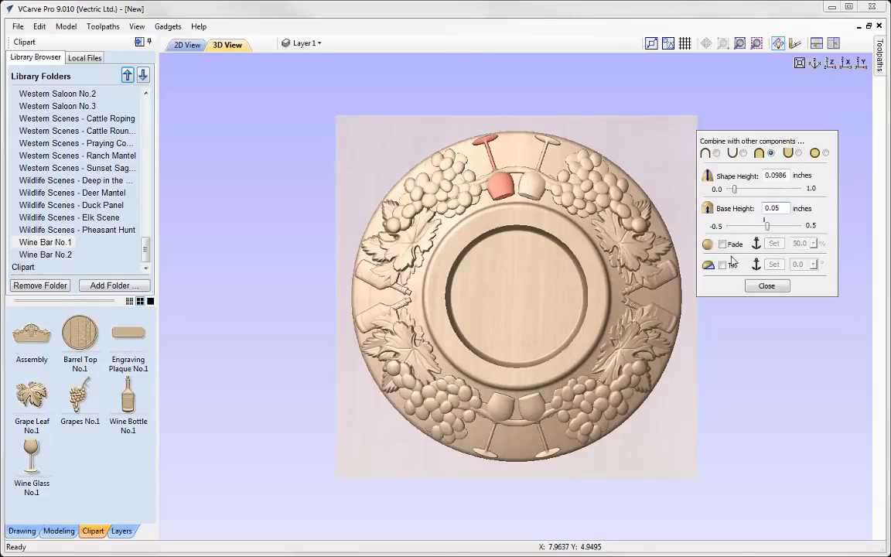
# Enable Tilt for the upper-left wine glass, anchored at its foot and directed toward the bowl, with an angle of 2.6 degrees
pyautogui.click(723, 264)
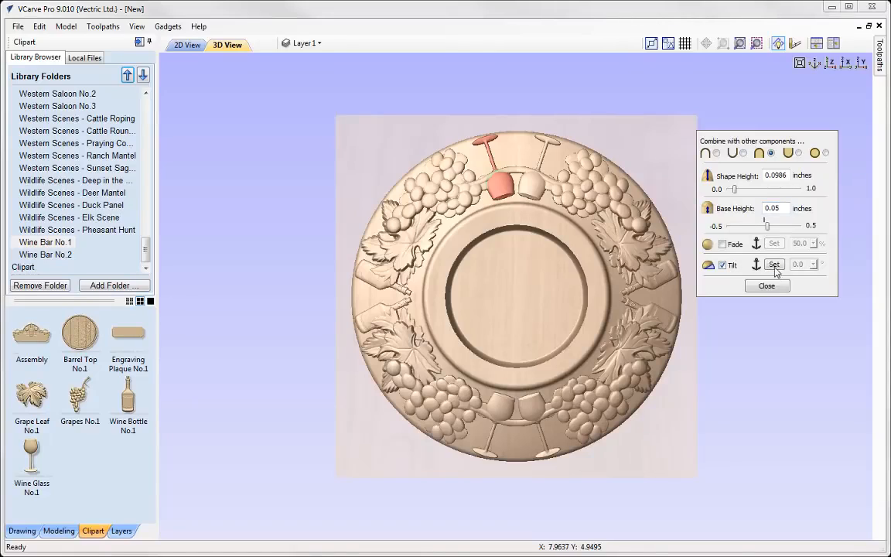
pyautogui.click(482, 137)
pyautogui.click(509, 208)
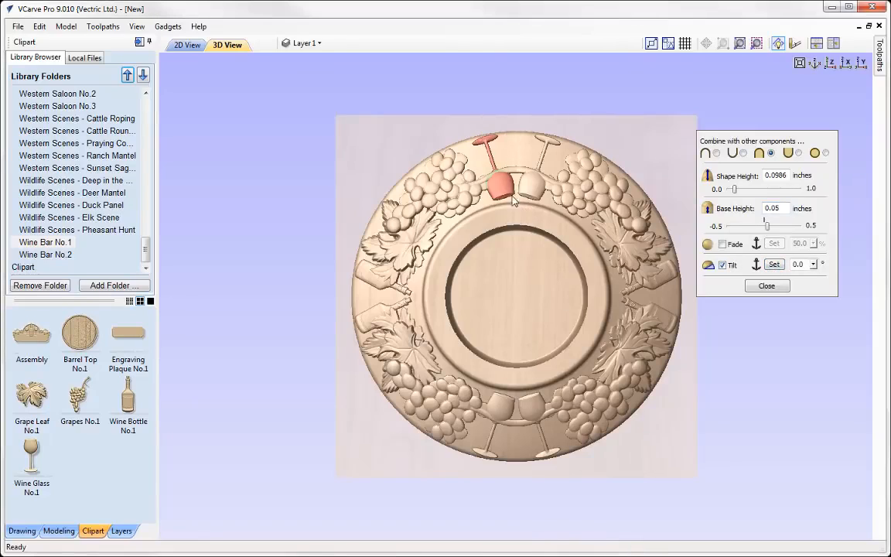
pyautogui.click(813, 265)
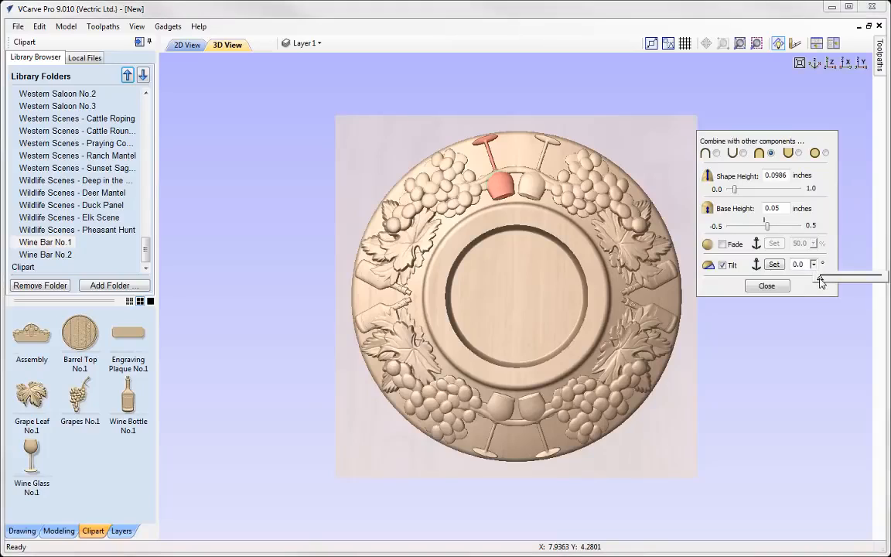
pyautogui.moveTo(821, 277); pyautogui.dragTo(823, 279)
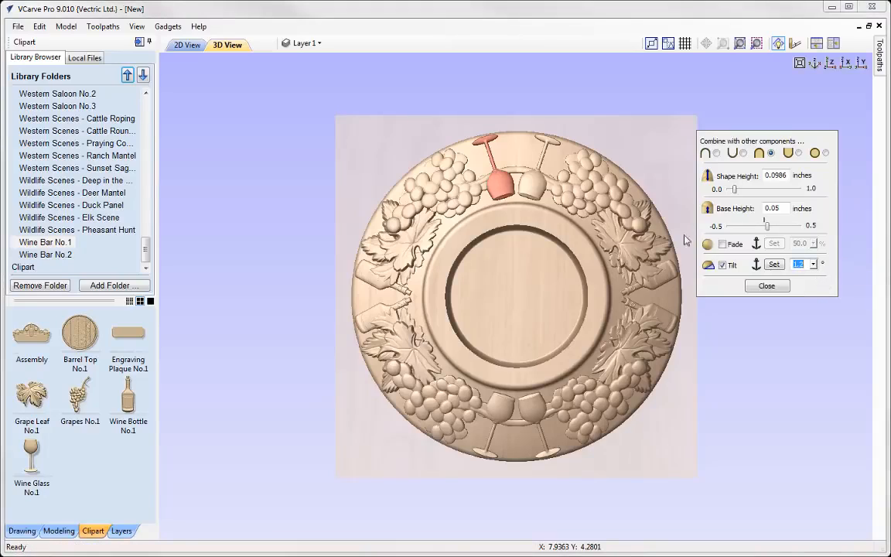
pyautogui.click(815, 265)
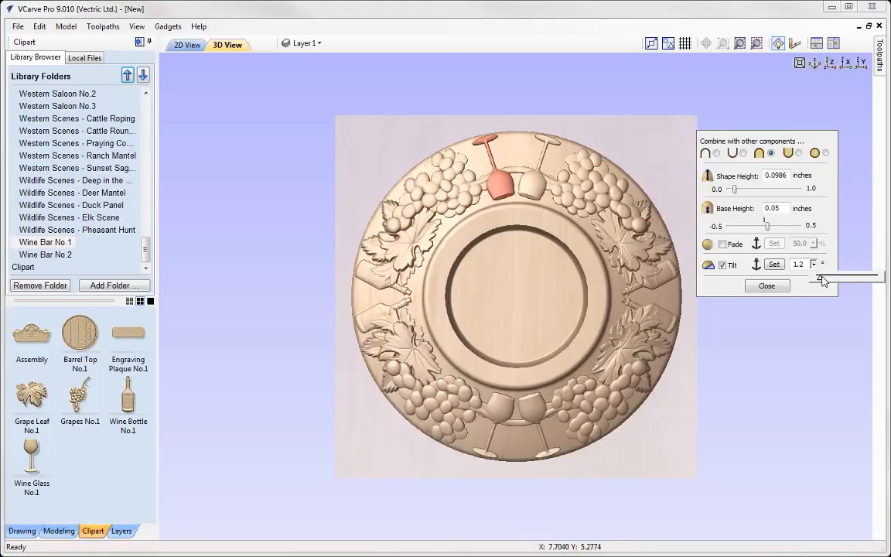
pyautogui.moveTo(825, 280); pyautogui.dragTo(827, 280)
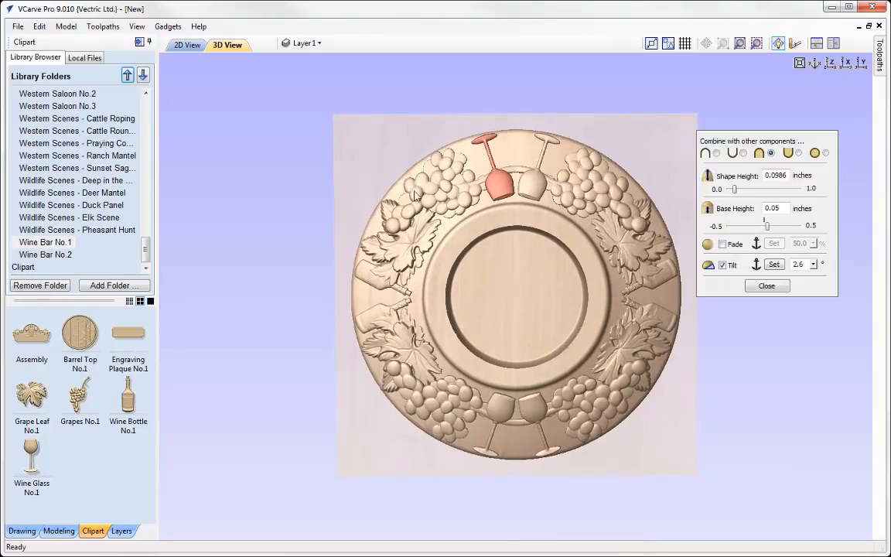
# Raise the upper-left grapes' shape height to 0.18 inches, deselect them and check the relief
pyautogui.click(431, 228)
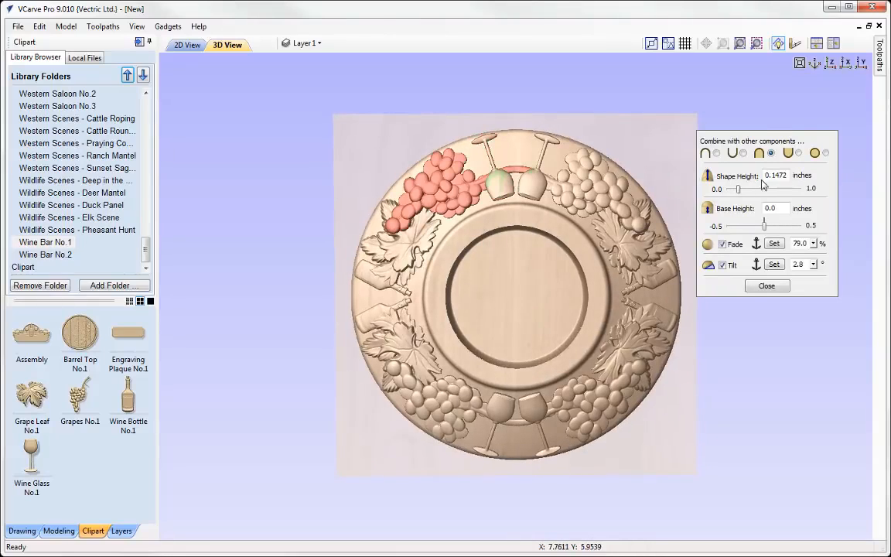
pyautogui.moveTo(774, 176); pyautogui.dragTo(795, 176)
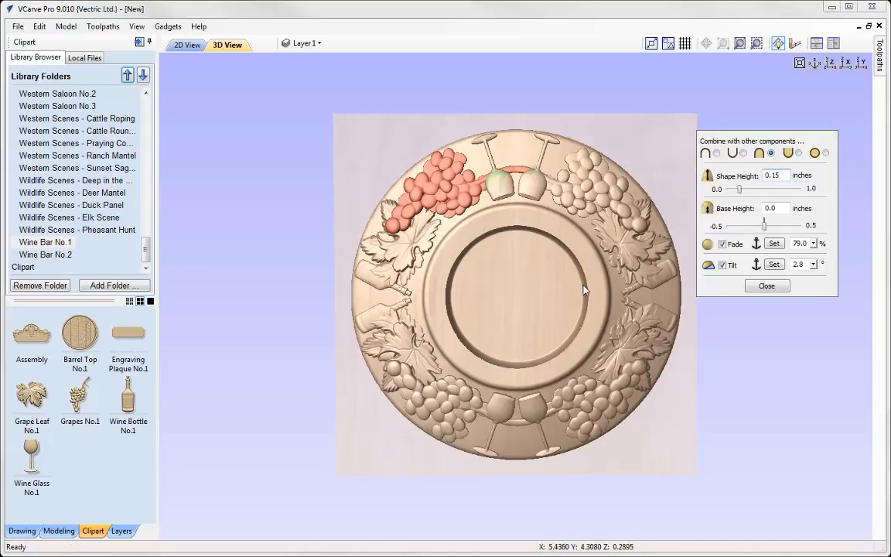
pyautogui.press('BackSpace')
pyautogui.write('8')
pyautogui.click(338, 147)
pyautogui.moveTo(533, 294); pyautogui.dragTo(517, 273)
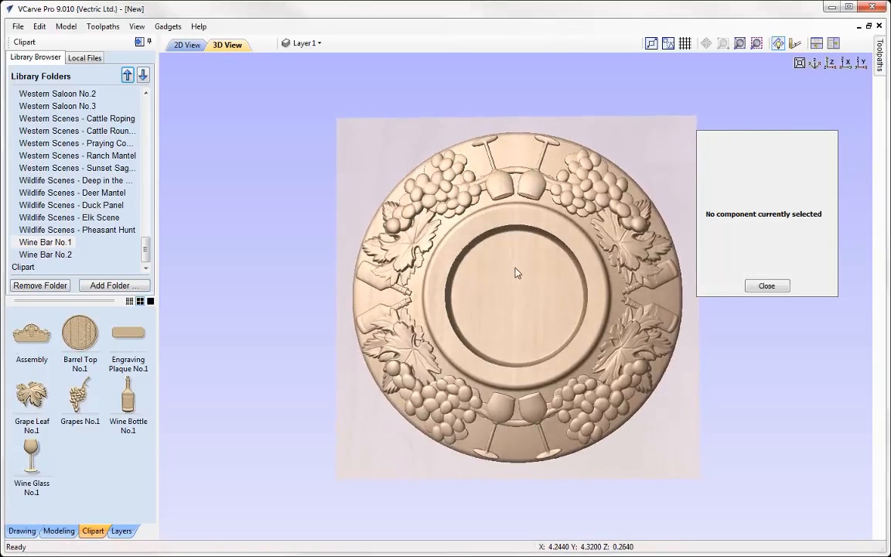
# Raise the upper-left wine bottle's base height, trying 0.1 inches and settling on 0.05 inches, and close the component properties
pyautogui.click(379, 286)
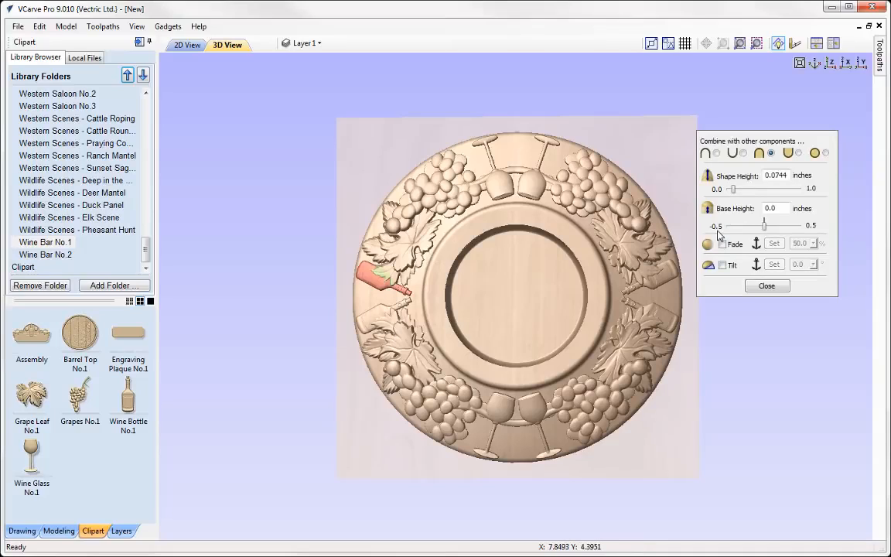
pyautogui.click(778, 208)
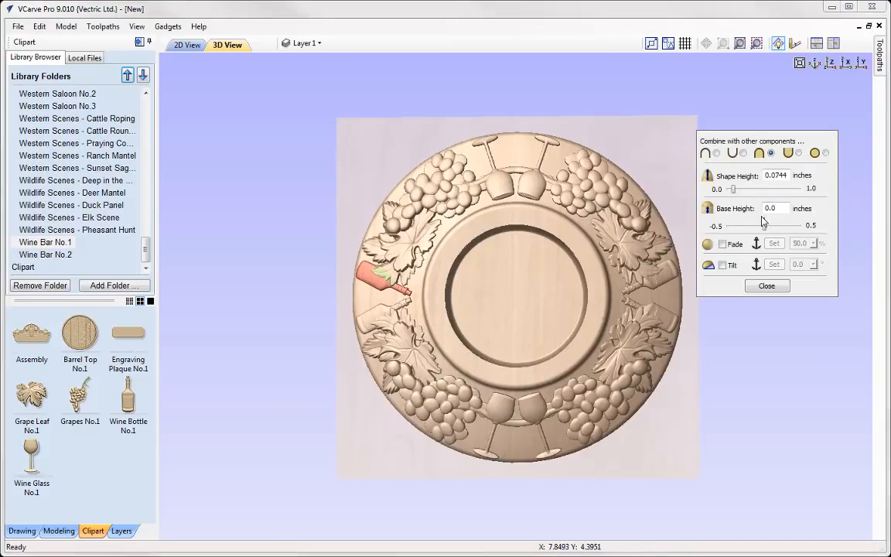
pyautogui.write('1')
pyautogui.press('Return')
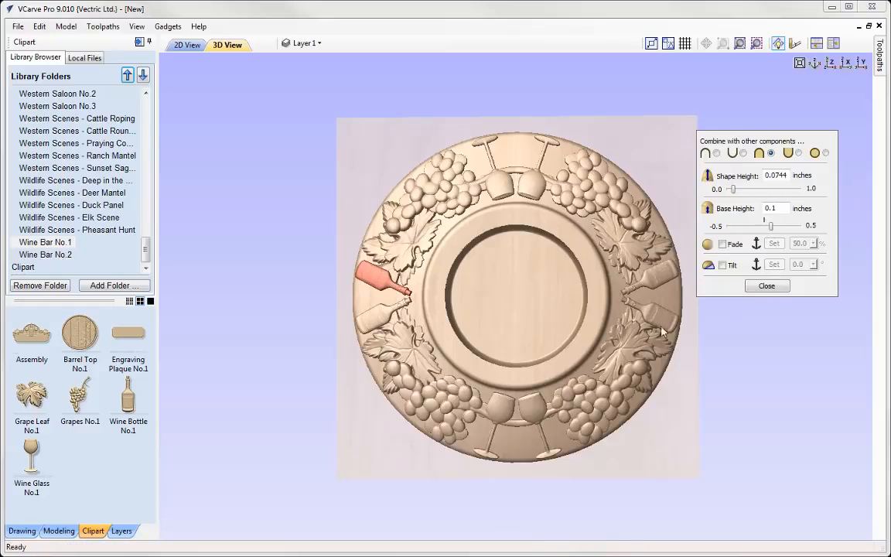
pyautogui.moveTo(453, 332); pyautogui.dragTo(544, 284)
pyautogui.scroll(3, 533, 292)
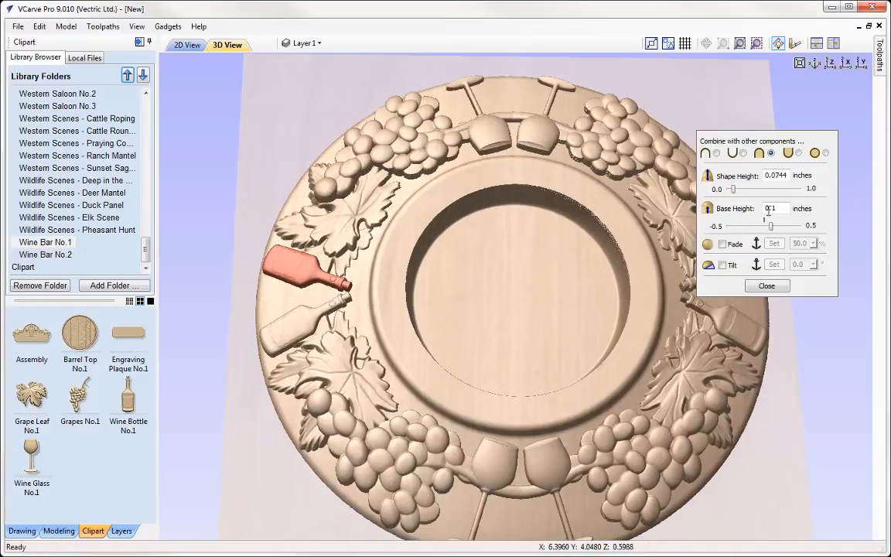
pyautogui.moveTo(774, 225); pyautogui.dragTo(771, 229)
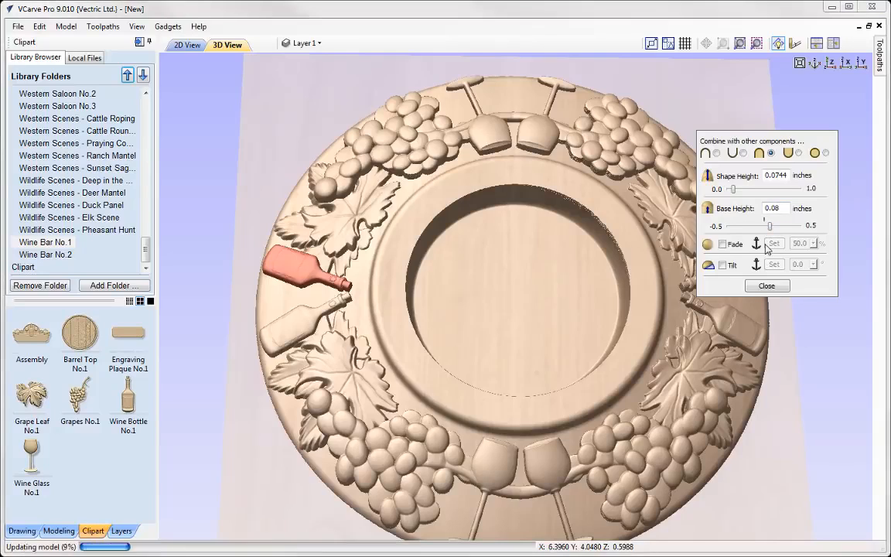
pyautogui.moveTo(770, 231); pyautogui.dragTo(766, 229)
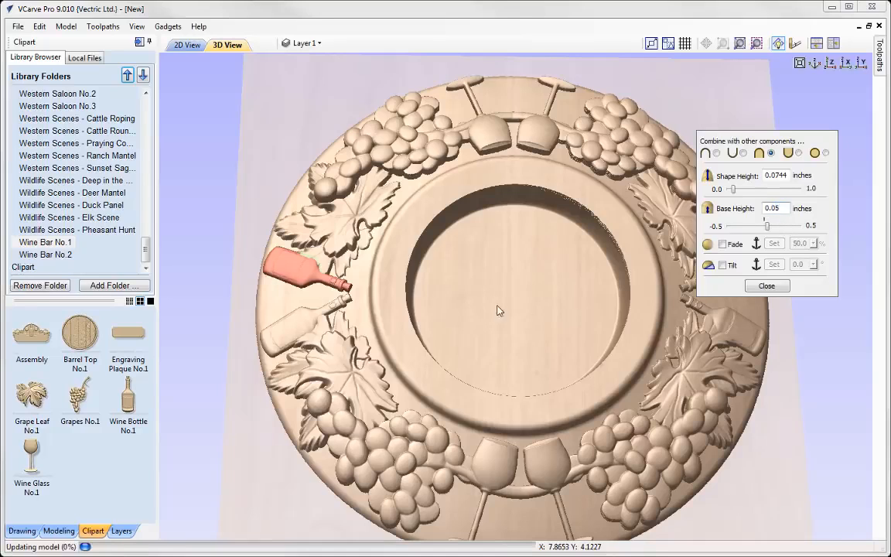
pyautogui.moveTo(488, 350); pyautogui.dragTo(534, 270)
pyautogui.click(767, 285)
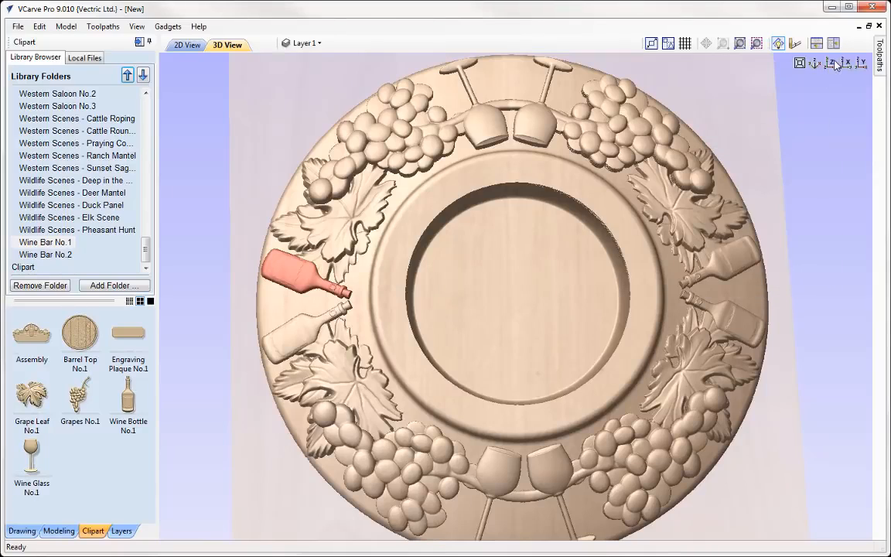
pyautogui.click(833, 64)
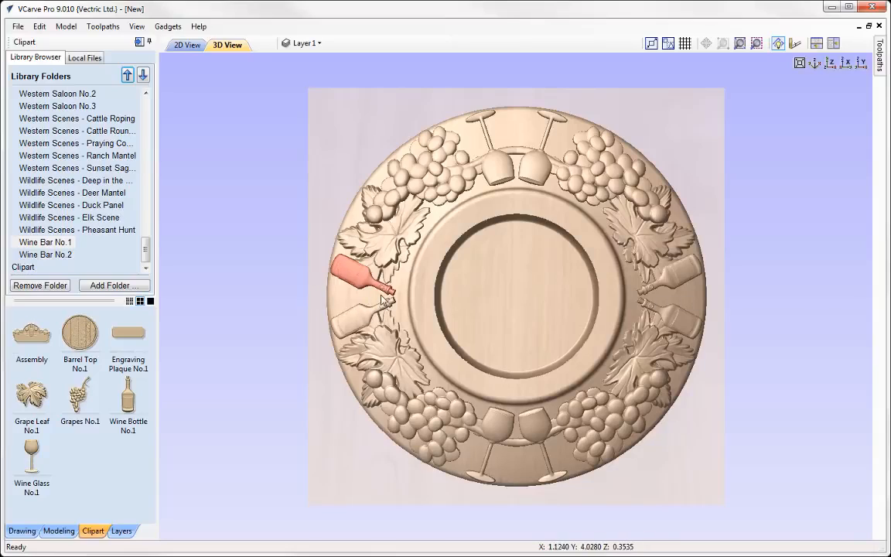
# Insert a new component level above Details and rename it TopBottom Detail
pyautogui.click(58, 531)
pyautogui.rightClick(49, 126)
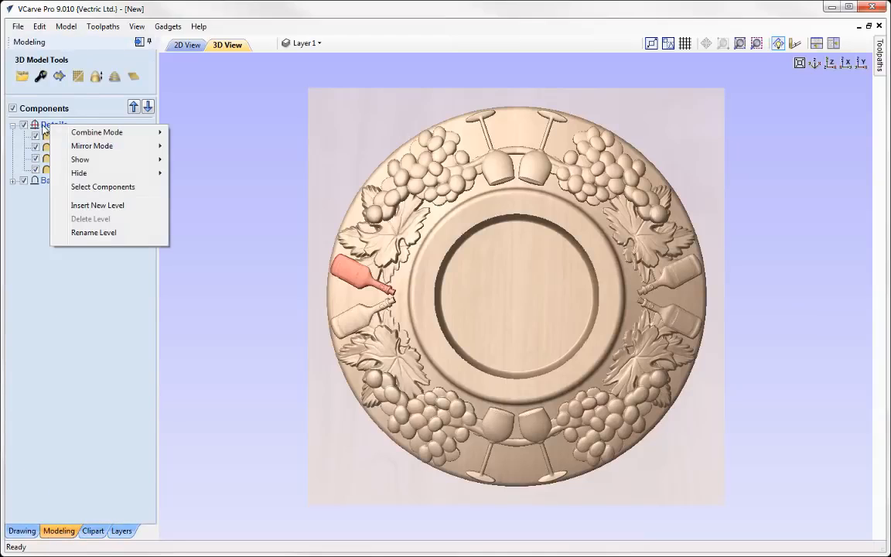
pyautogui.click(77, 203)
pyautogui.rightClick(48, 126)
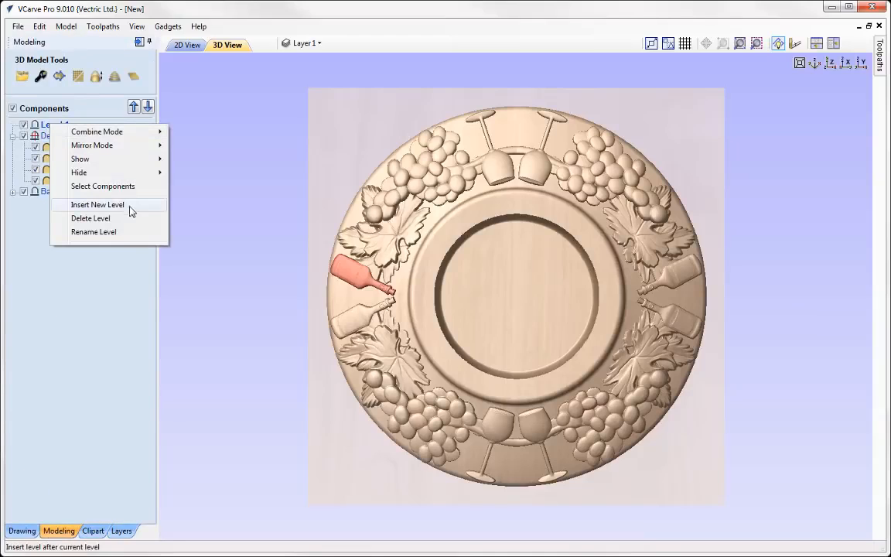
pyautogui.click(102, 233)
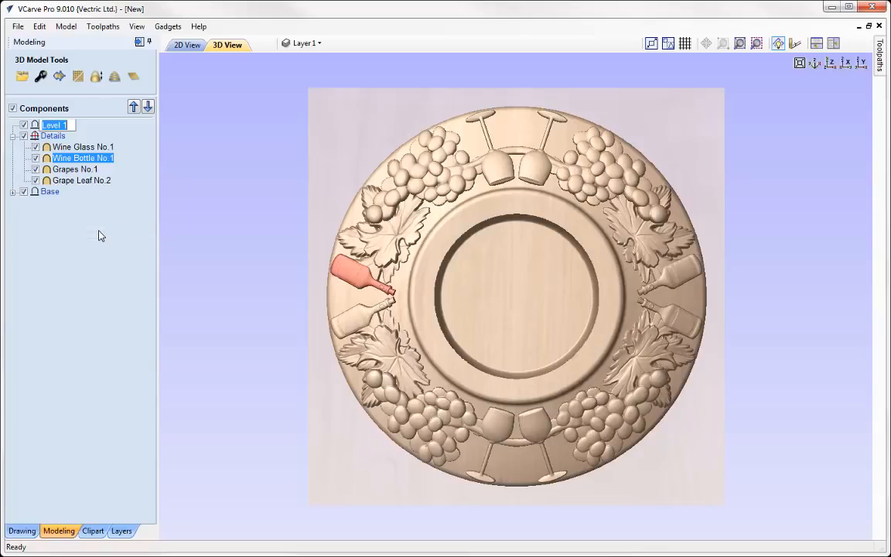
pyautogui.write('TopBottom Detail')
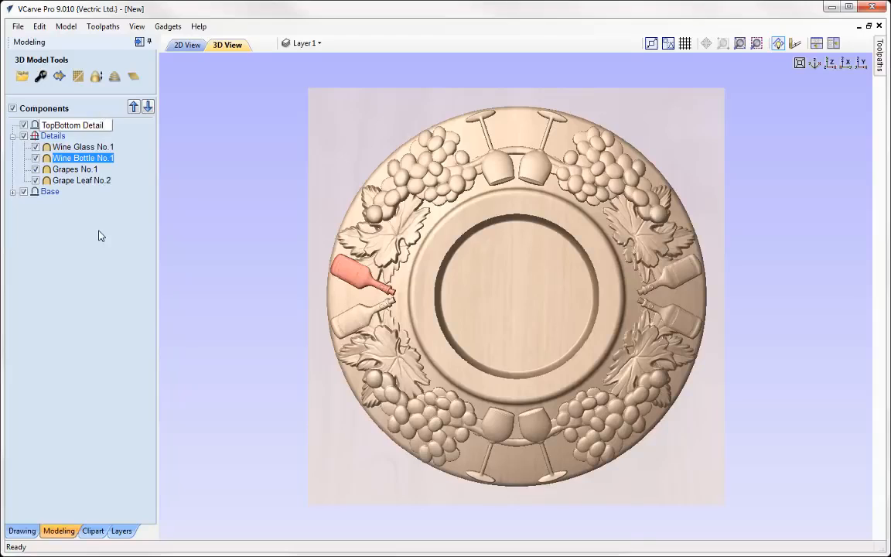
pyautogui.press('Return')
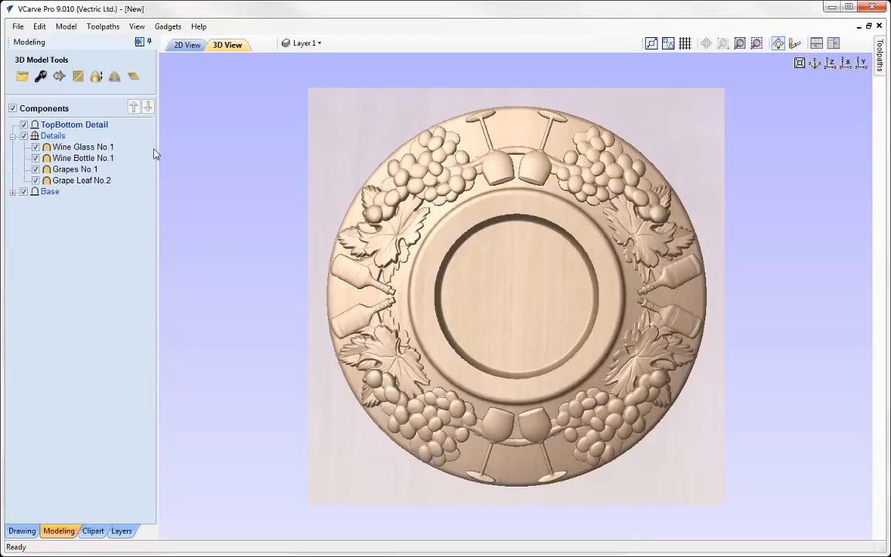
# Set the TopBottom Detail level to mirror Top to Bottom with Add as its combine mode
pyautogui.rightClick(106, 134)
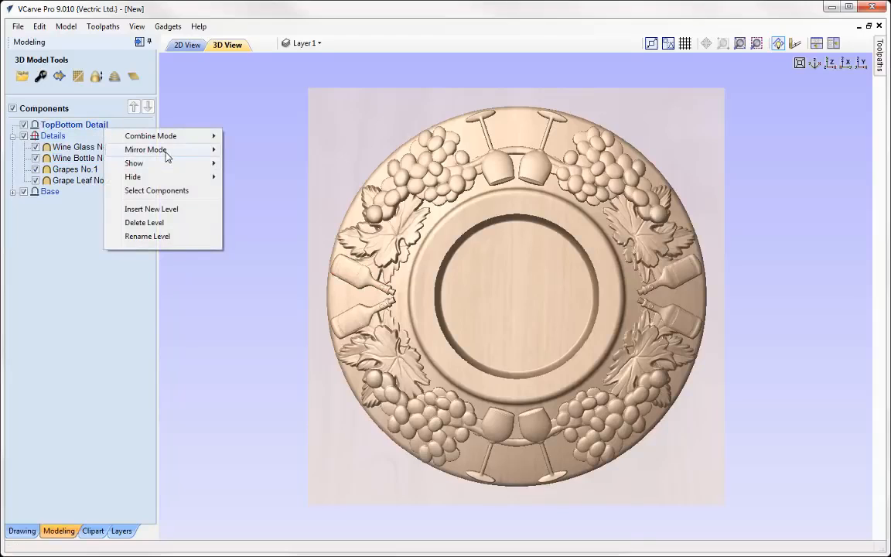
pyautogui.moveTo(165, 157)
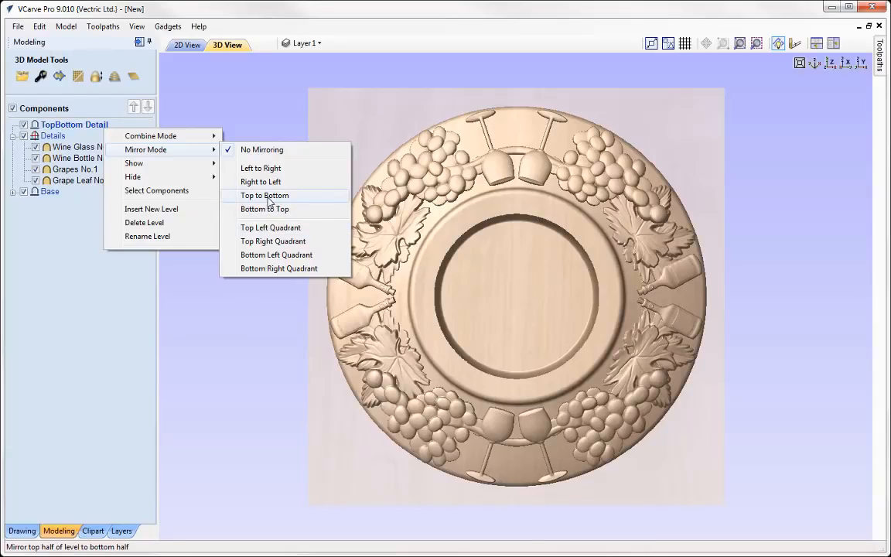
pyautogui.rightClick(72, 125)
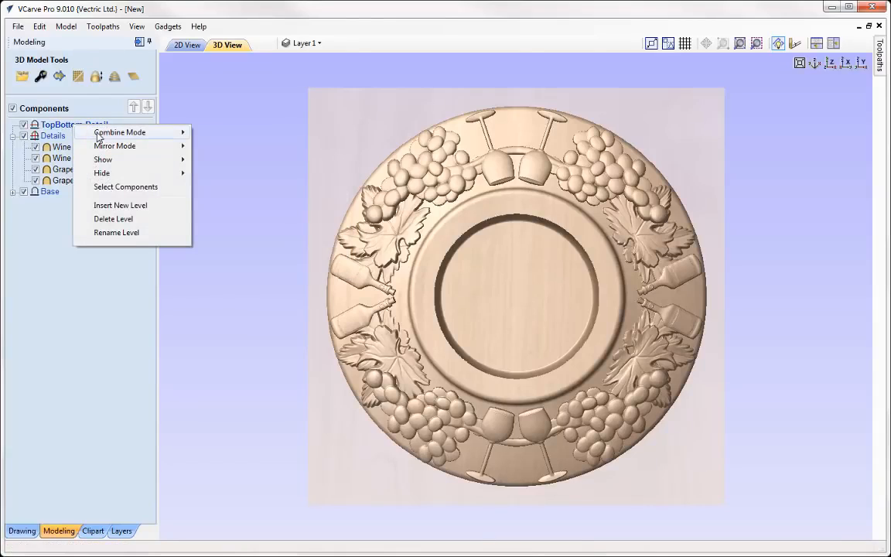
pyautogui.moveTo(98, 133)
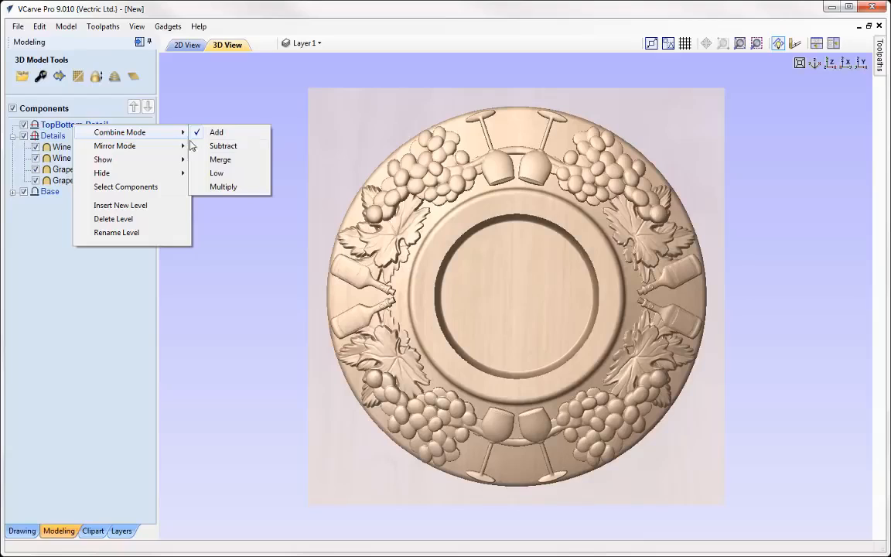
pyautogui.click(228, 133)
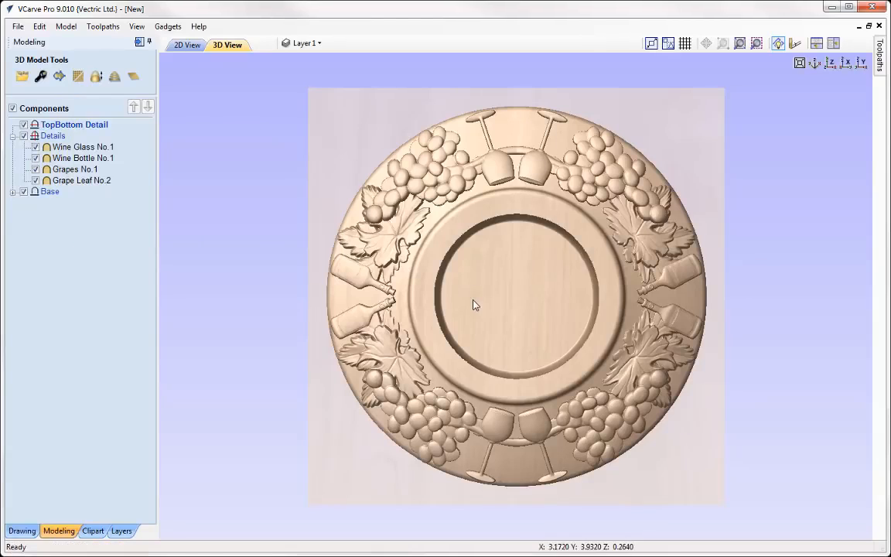
# Add Grape Leaf No.3 from the Wine Bar No.2 clipart, shrink it to about 0.94 by 1.18 inches and place it between the top glasses
pyautogui.click(92, 531)
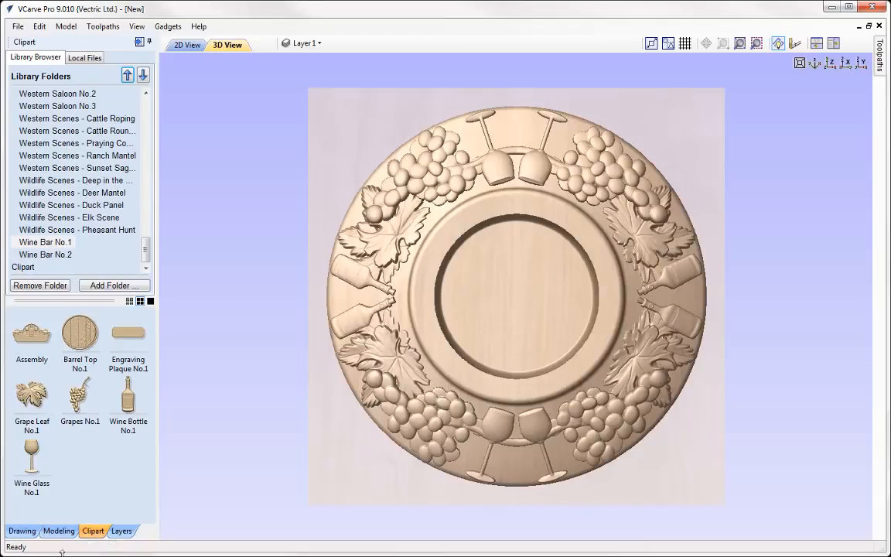
pyautogui.click(68, 254)
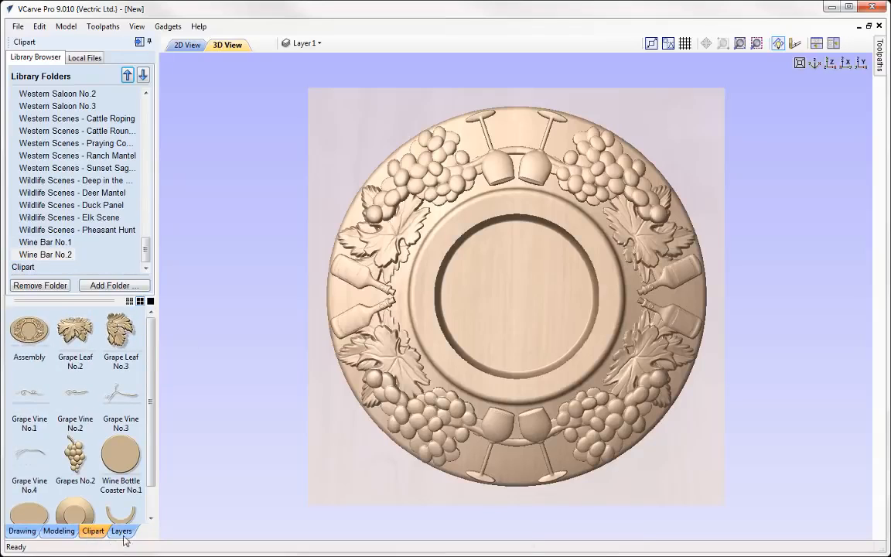
pyautogui.doubleClick(120, 467)
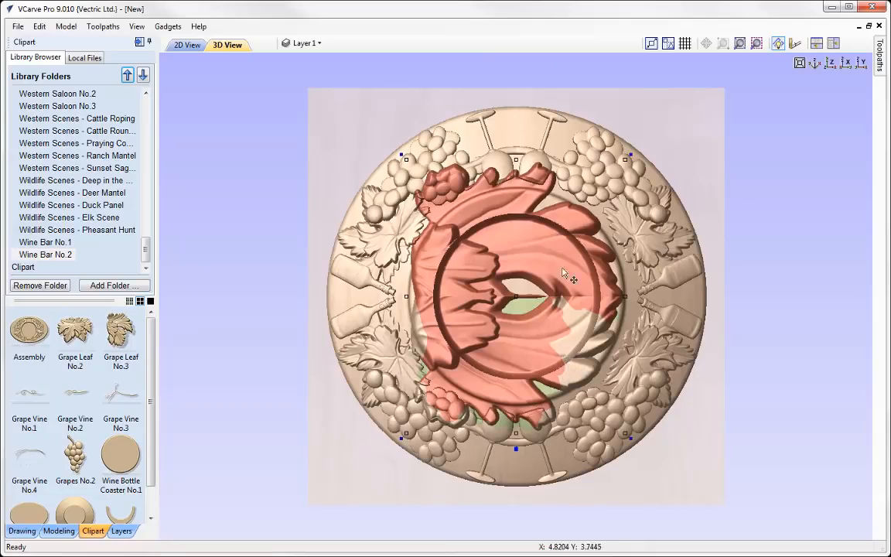
pyautogui.moveTo(624, 159); pyautogui.dragTo(465, 361)
pyautogui.moveTo(437, 396); pyautogui.dragTo(523, 129)
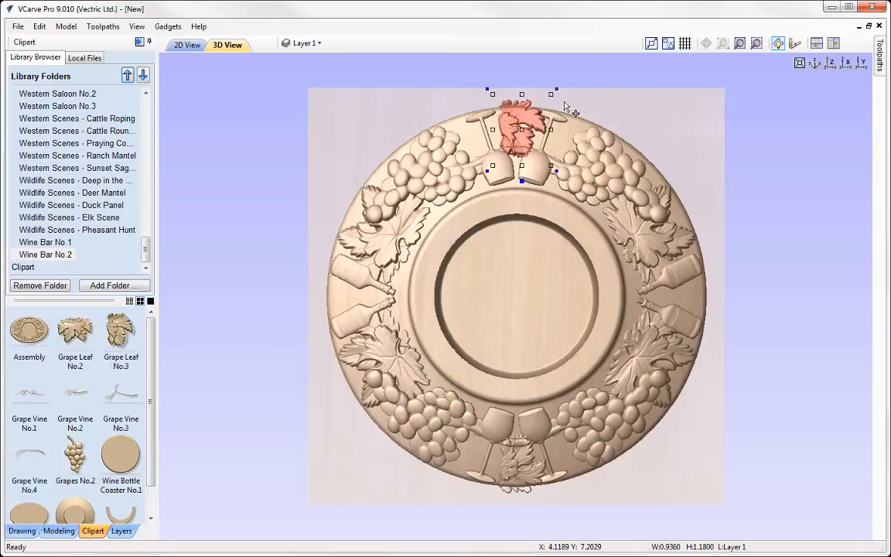
# Rotate and resize the upper grape leaf to about 1.07 by 0.84 inches, fit it between the wine glass stems and deselect it
pyautogui.moveTo(559, 90); pyautogui.dragTo(489, 92)
pyautogui.moveTo(557, 100); pyautogui.dragTo(550, 107)
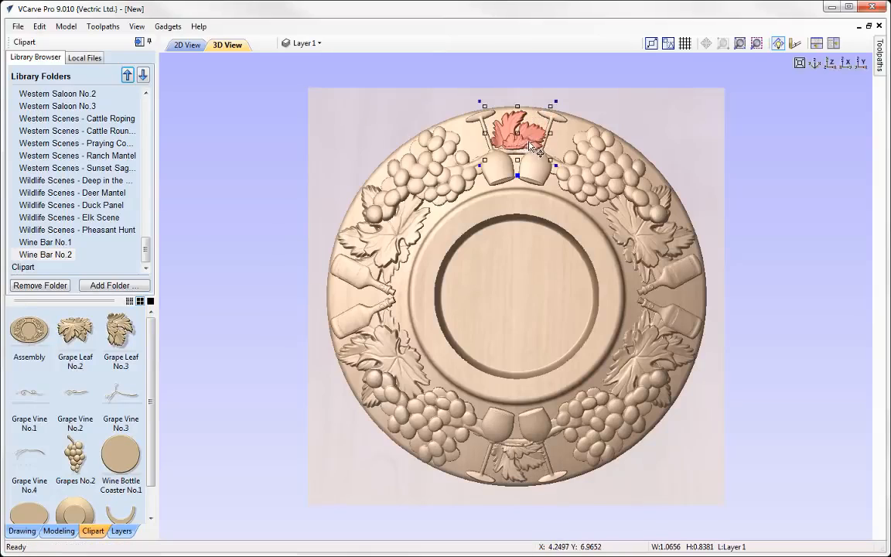
pyautogui.moveTo(520, 140); pyautogui.dragTo(520, 136)
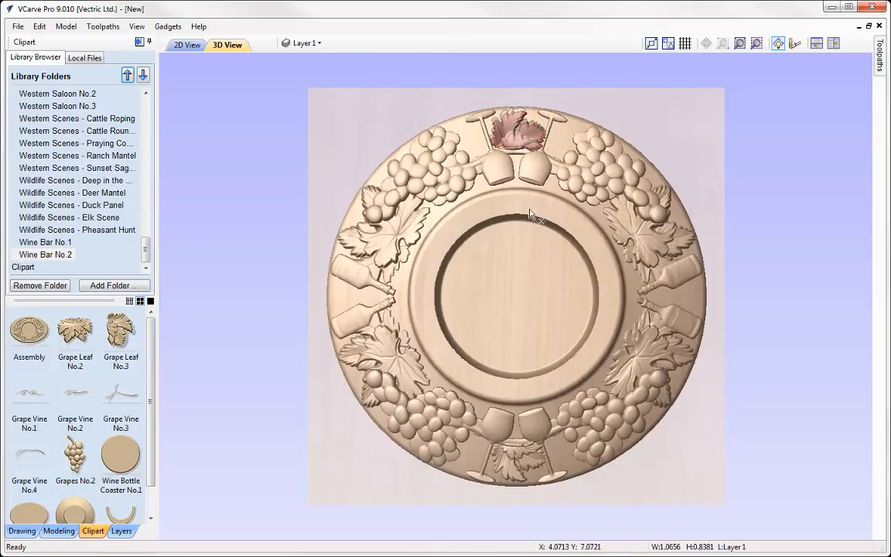
pyautogui.click(512, 139)
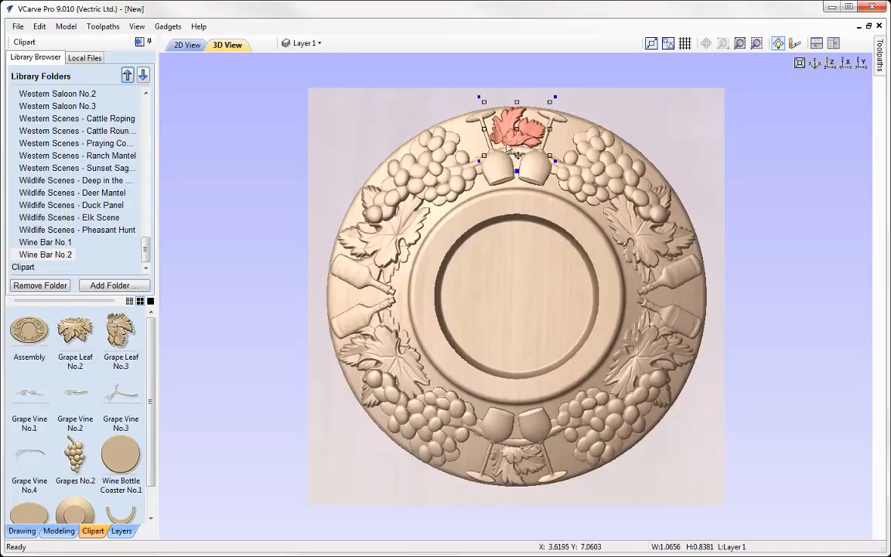
pyautogui.click(772, 175)
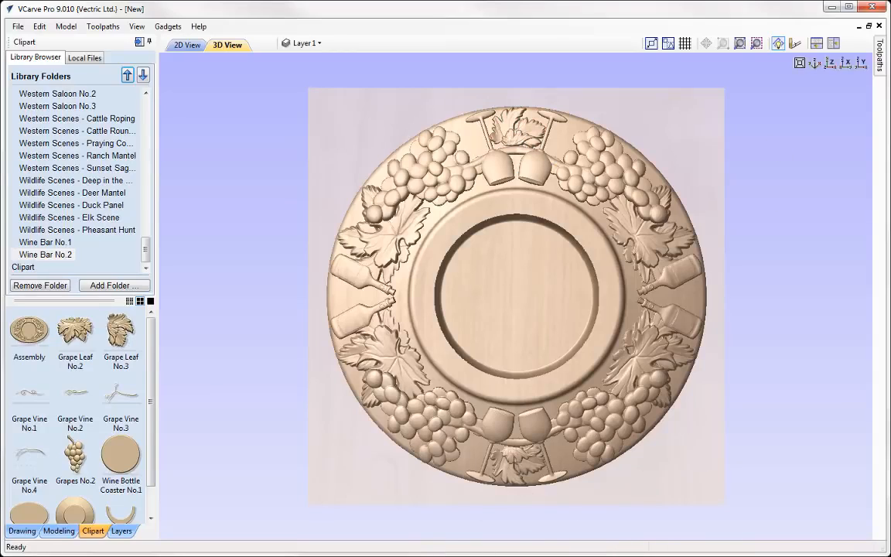
# Insert a new component level above TopBottom Detail and rename it LeftRight Detail
pyautogui.click(59, 530)
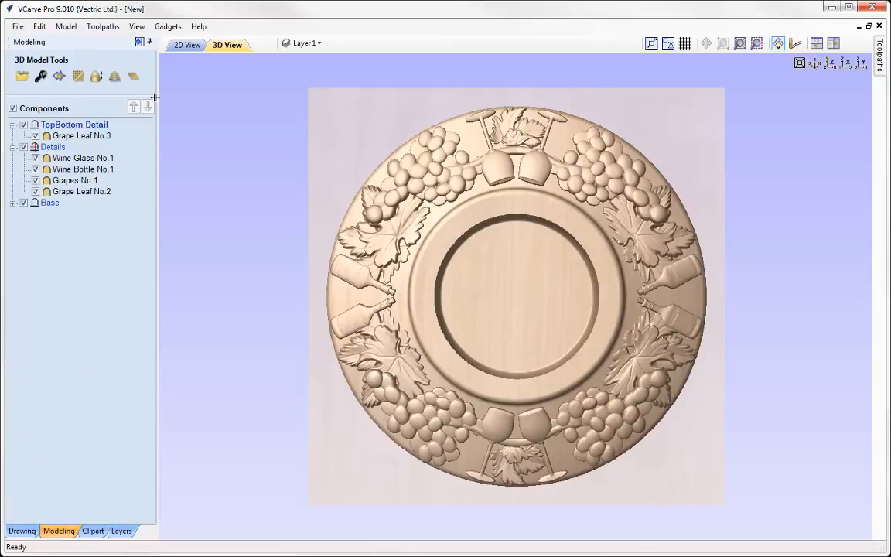
pyautogui.rightClick(65, 129)
pyautogui.click(117, 202)
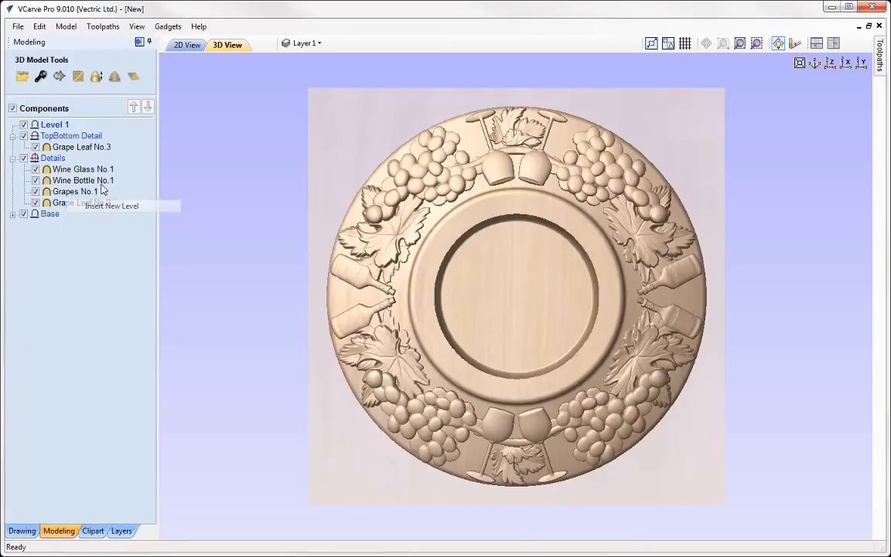
pyautogui.rightClick(49, 126)
pyautogui.click(94, 231)
pyautogui.write('LeftRight Detail')
pyautogui.press('Return')
# Set the LeftRight Detail level to mirror Left to Right
pyautogui.rightClick(58, 125)
pyautogui.moveTo(124, 145)
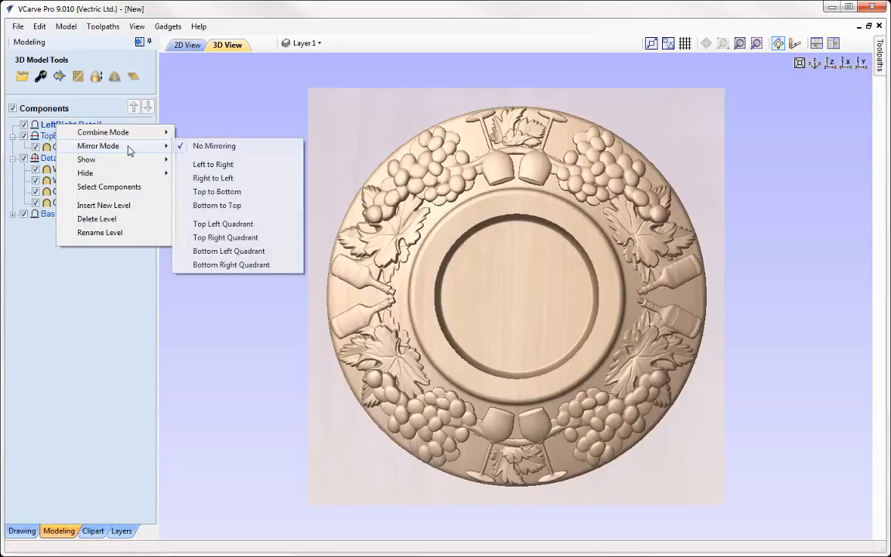
pyautogui.click(220, 165)
# Add Grape Vine No.1 from the Wine Bar No.2 clipart, shrink it to about 0.54 by 0.08 inches and place it between the left bottles
pyautogui.click(95, 531)
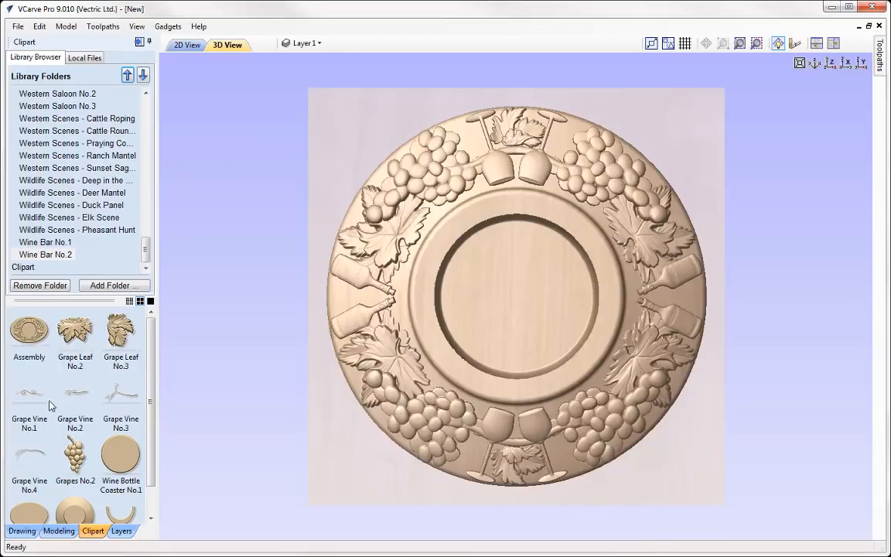
pyautogui.moveTo(28, 399); pyautogui.dragTo(313, 489)
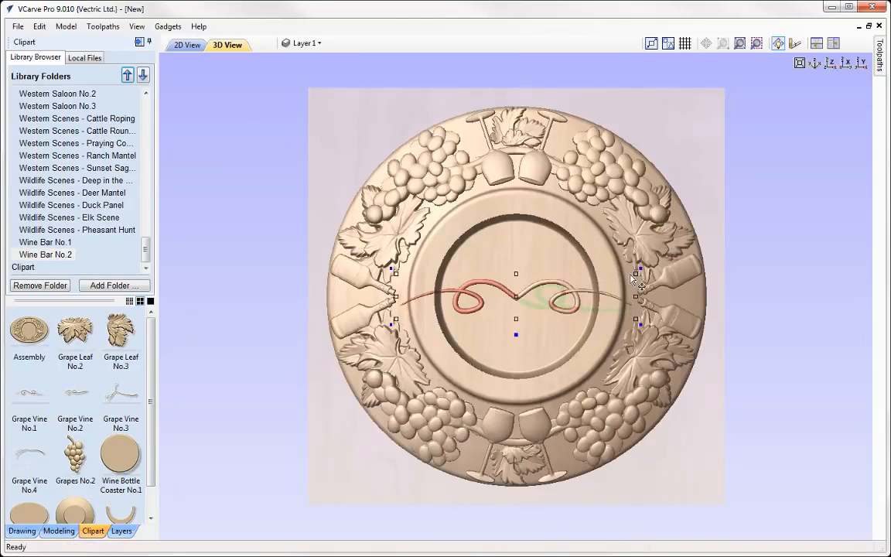
pyautogui.moveTo(635, 274); pyautogui.dragTo(353, 296)
# Enlarge the grape vine to about 1.38 by 0.22 inches, centre it between the left wine bottles and deselect it
pyautogui.scroll(4, 308, 308)
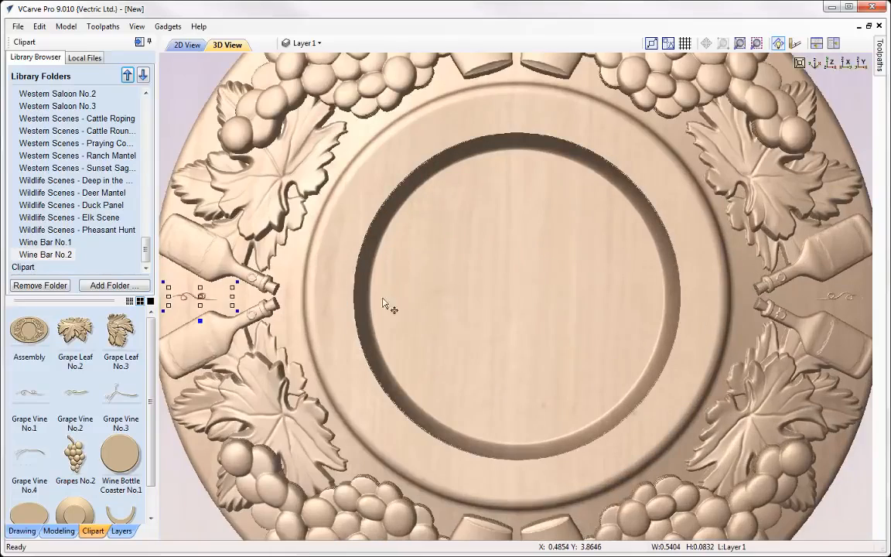
pyautogui.moveTo(464, 298); pyautogui.dragTo(703, 280, button='middle')
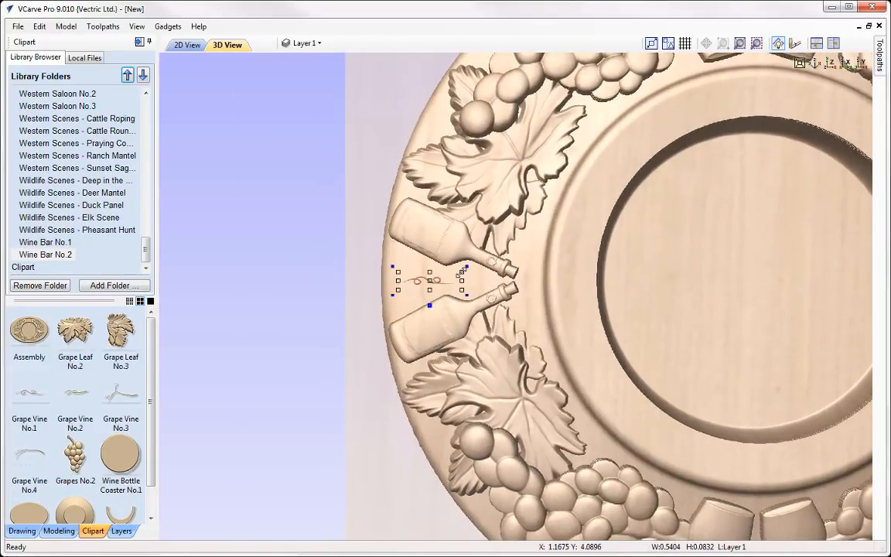
pyautogui.moveTo(471, 272)
pyautogui.keyDown('shift'); pyautogui.mouseDown()
pyautogui.moveTo(479, 270)
pyautogui.moveTo(475, 280)
pyautogui.mouseUp(); pyautogui.keyUp('shift')
pyautogui.click(471, 292)
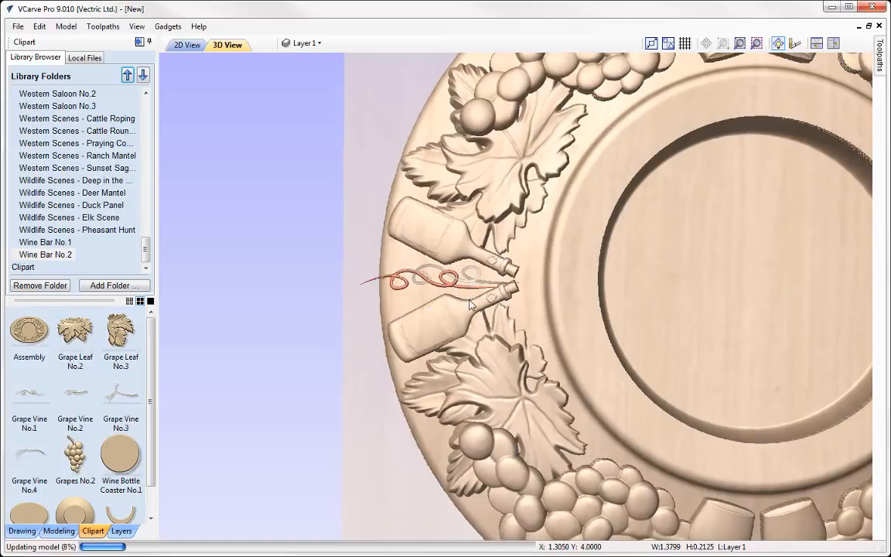
pyautogui.moveTo(531, 259); pyautogui.dragTo(530, 252)
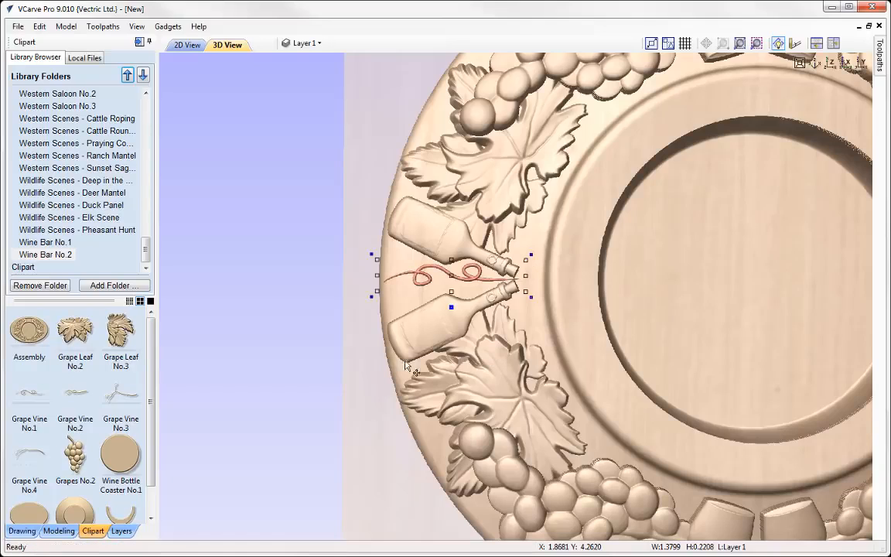
pyautogui.click(281, 360)
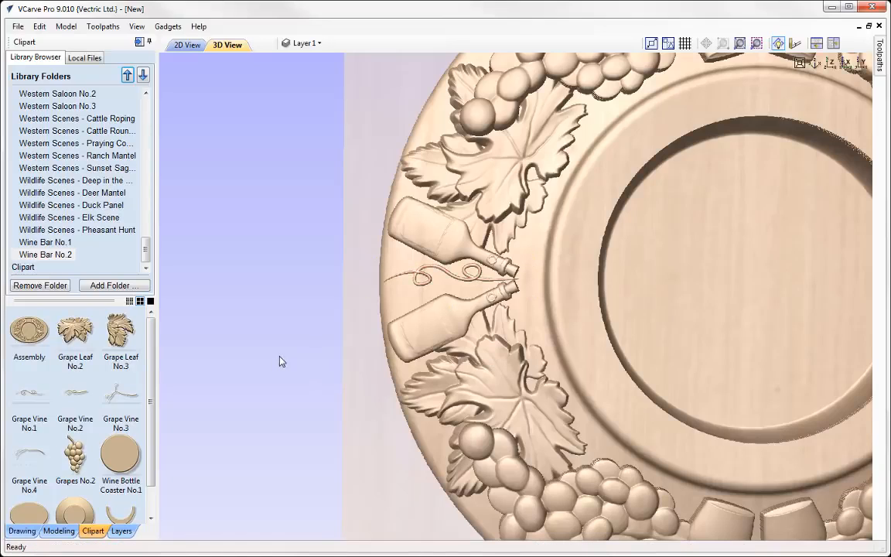
# Inspect the coaster from several angles and reduce the Grapes No.1 component's tilt to 1.0° in its component properties
pyautogui.scroll(-3, 281, 360)
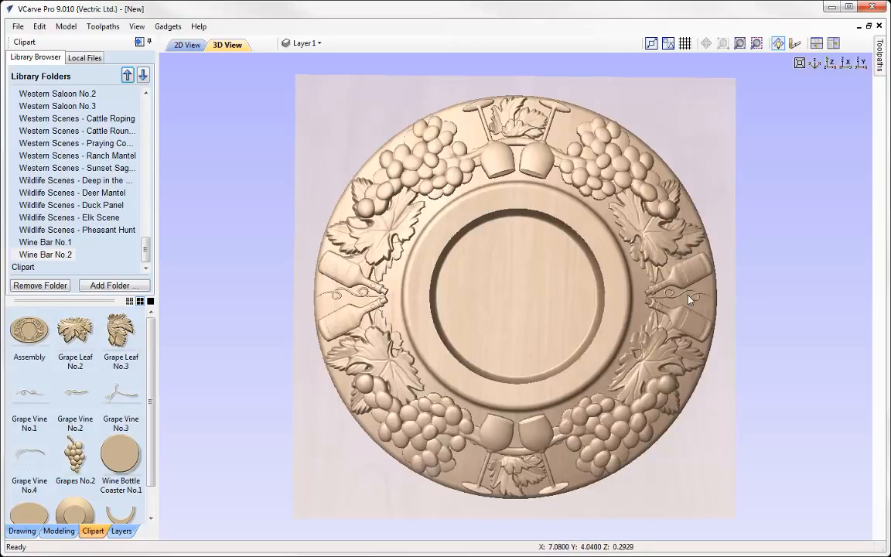
pyautogui.moveTo(697, 470); pyautogui.dragTo(375, 407)
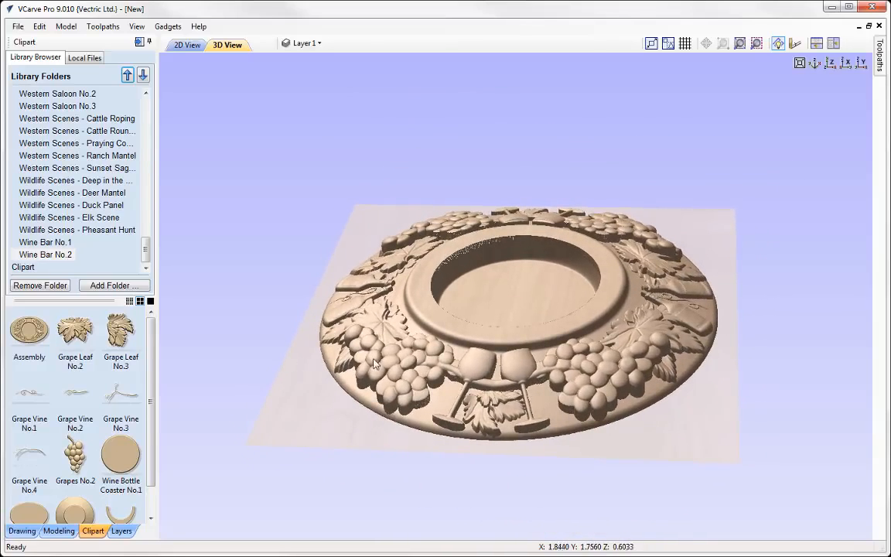
pyautogui.moveTo(483, 310); pyautogui.dragTo(433, 364)
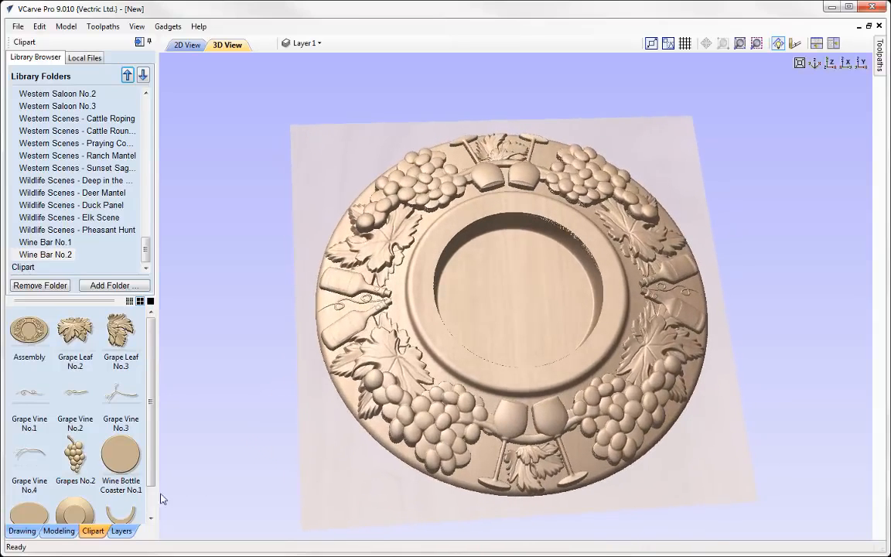
pyautogui.click(59, 531)
pyautogui.click(75, 202)
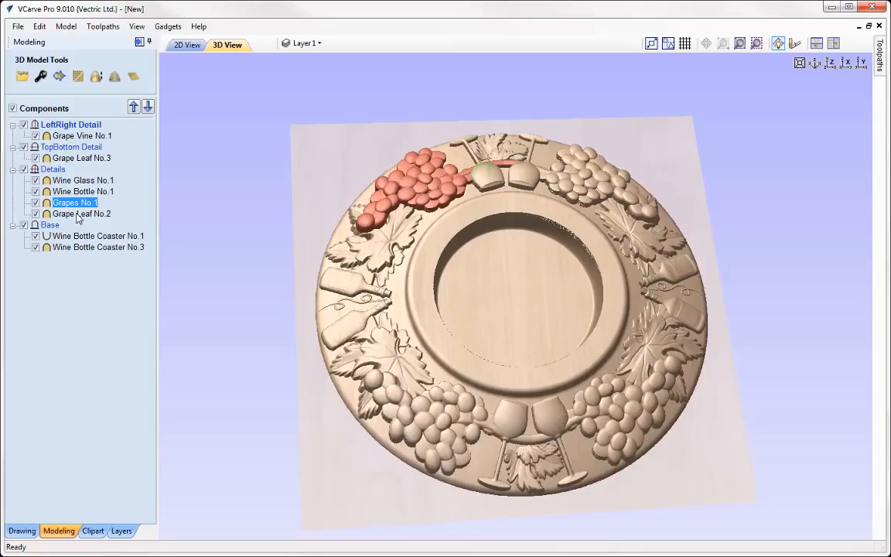
pyautogui.click(40, 76)
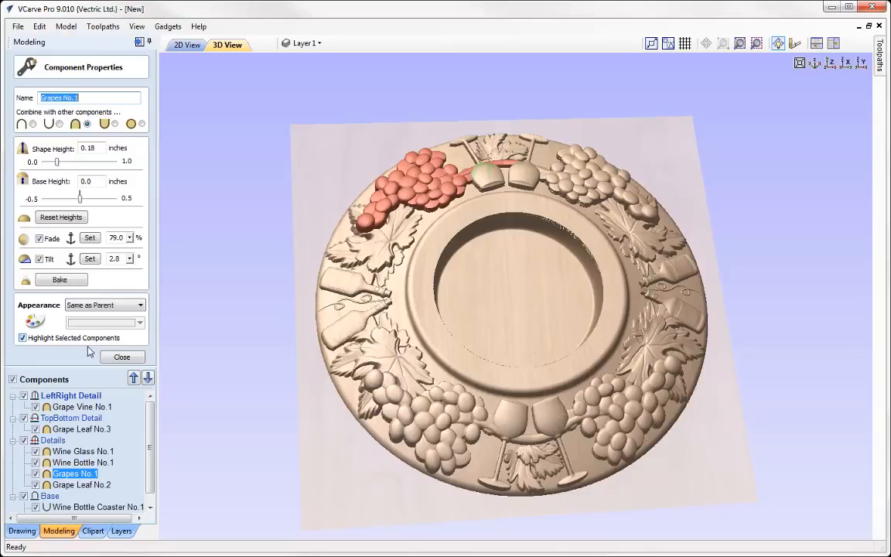
pyautogui.click(129, 259)
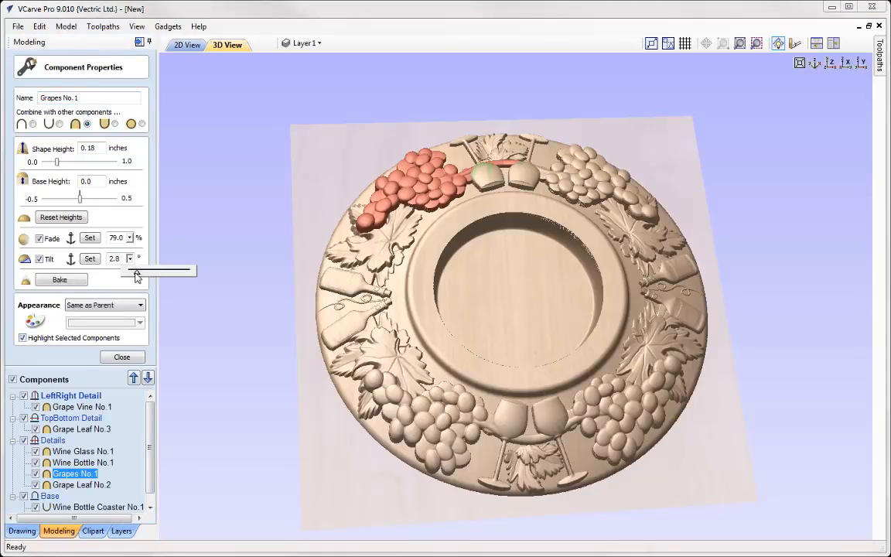
pyautogui.moveTo(131, 275); pyautogui.dragTo(130, 276)
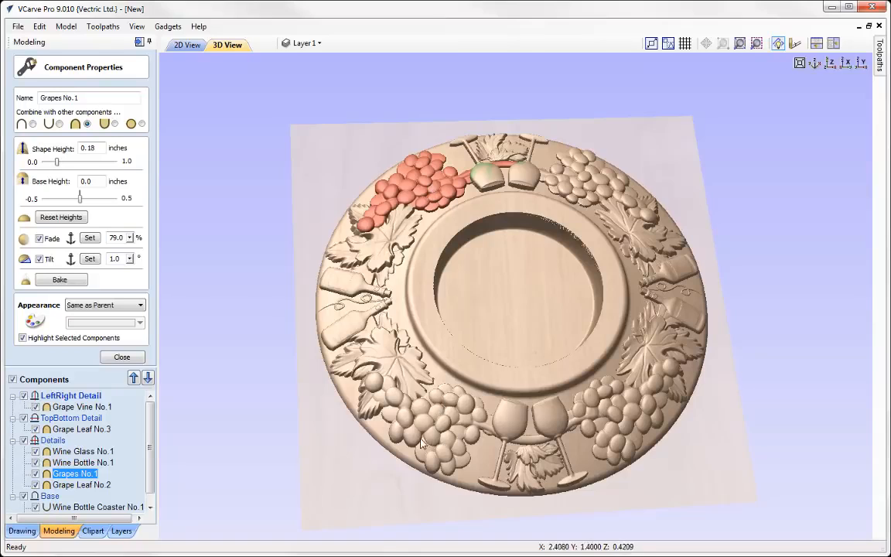
# Reduce the Wine Glass No.1 component's tilt, trying 2.0° and settling on 0.8°, then close the component properties and deselect the glass
pyautogui.moveTo(505, 338); pyautogui.dragTo(497, 282)
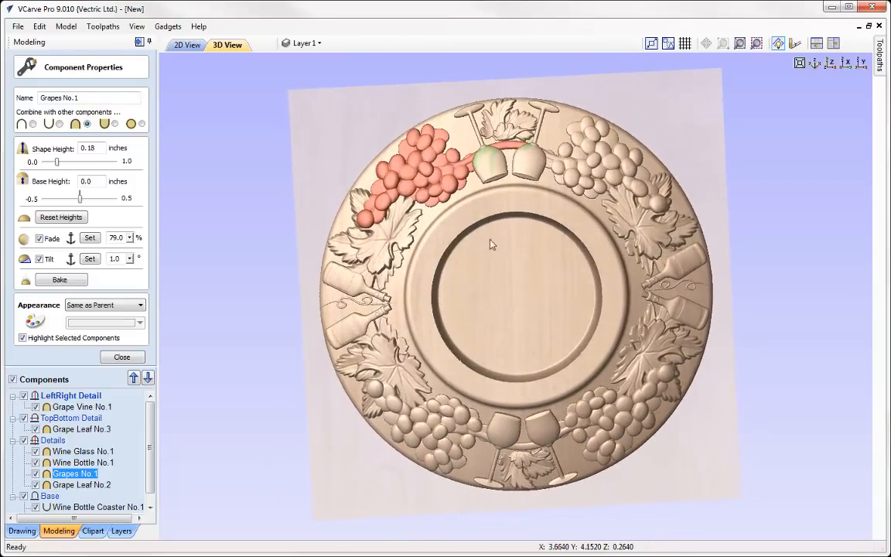
pyautogui.click(82, 451)
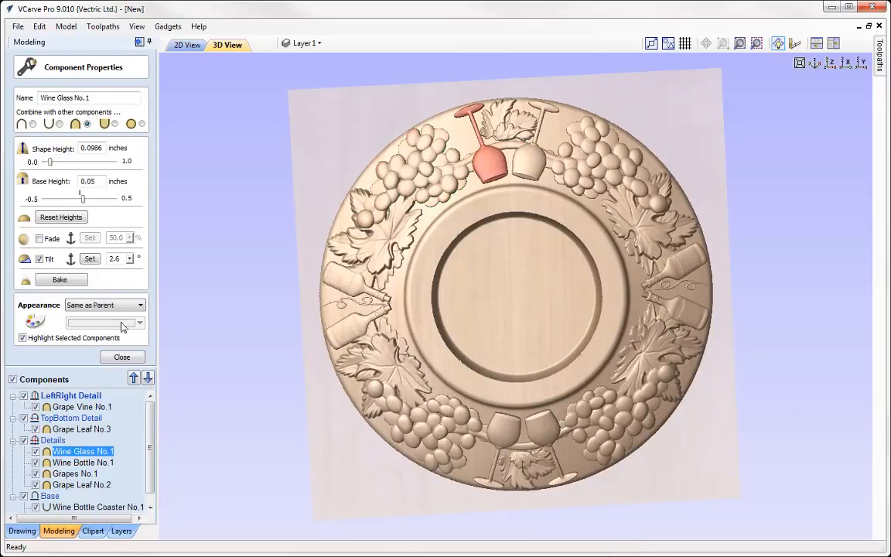
pyautogui.click(129, 259)
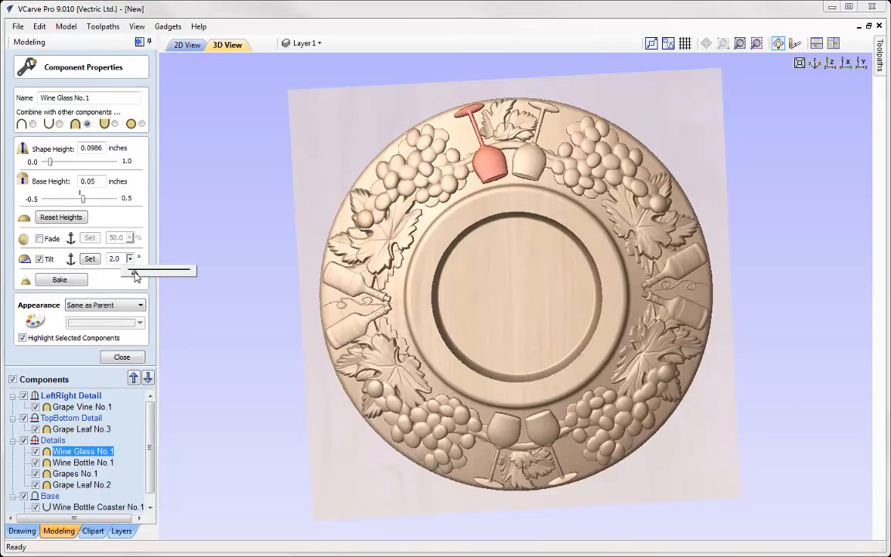
pyautogui.click(135, 272)
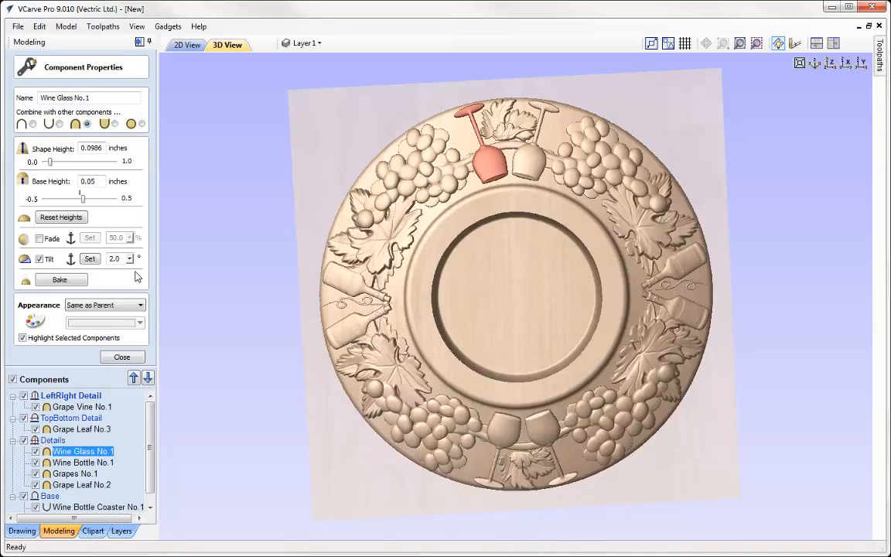
pyautogui.click(129, 258)
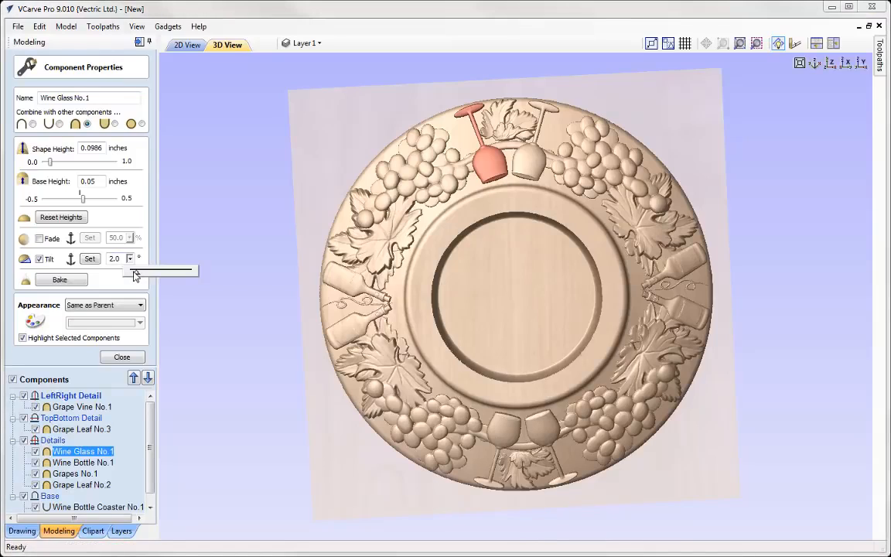
pyautogui.click(134, 274)
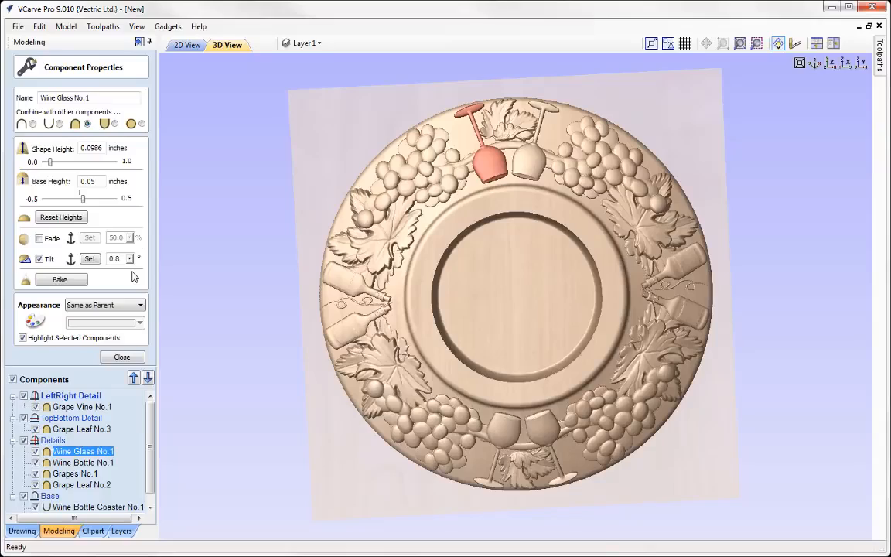
pyautogui.moveTo(545, 226); pyautogui.dragTo(499, 275)
pyautogui.click(829, 67)
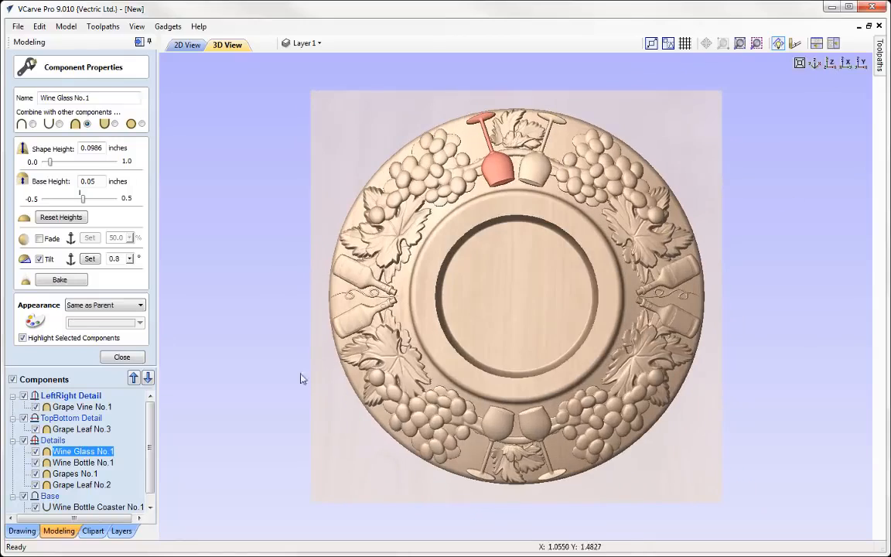
pyautogui.click(118, 356)
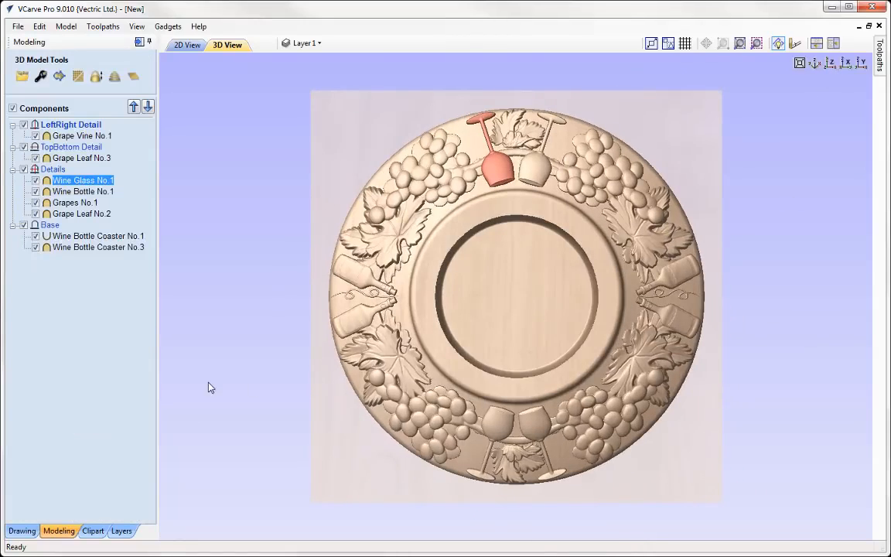
pyautogui.click(183, 387)
pyautogui.scroll(1, 516, 296)
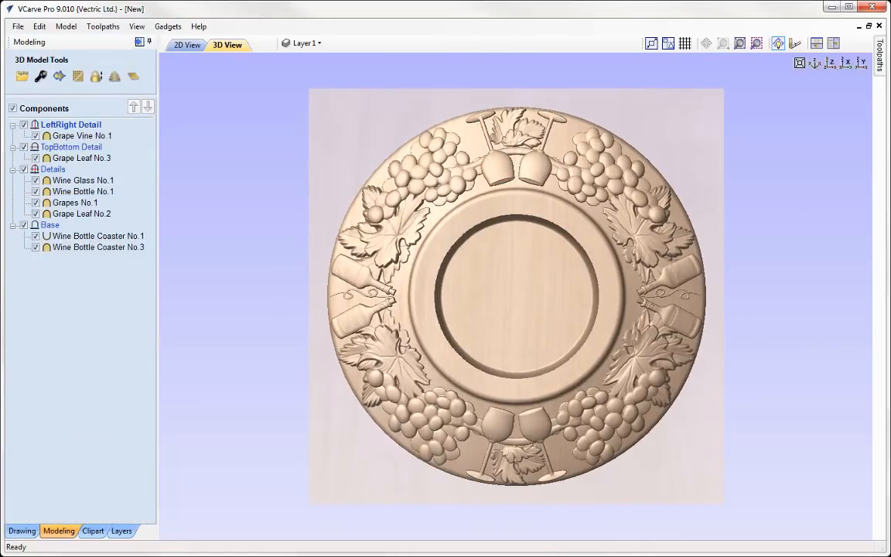